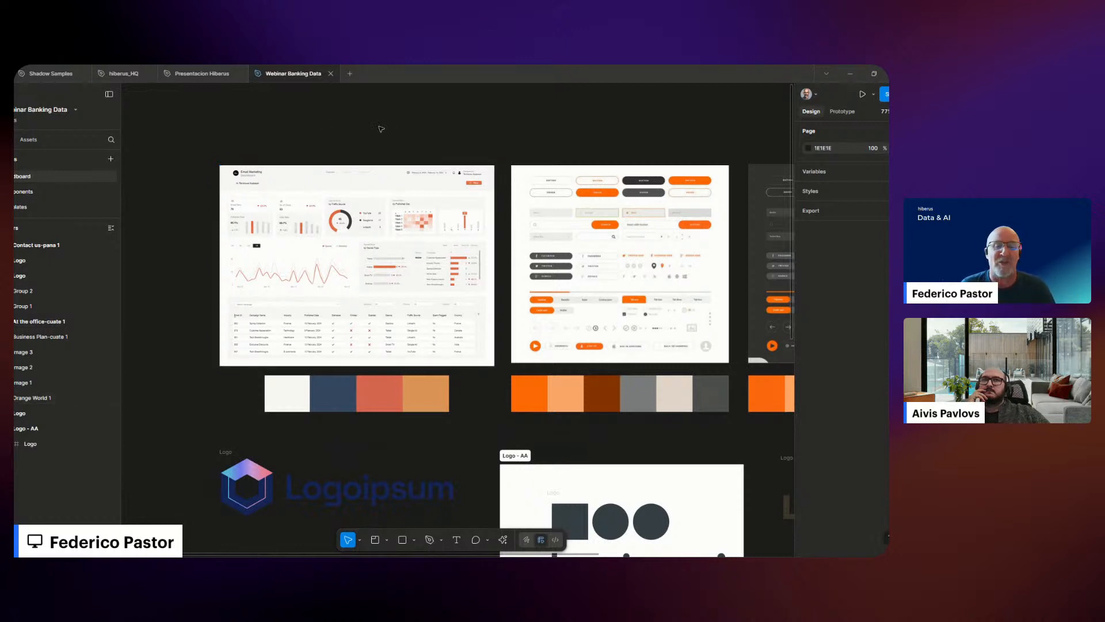
- Look over the moodboard's dashboard reference, light and dark UI kits, colour palettes, logos and illustrations
{"action": "mouse_move", "coordinate": [434, 130]}
{"action": "left_mouse_down"}
{"action": "mouse_move", "coordinate": [338, 109]}
{"action": "mouse_move", "coordinate": [406, 113]}
{"action": "mouse_move", "coordinate": [392, 108]}
{"action": "mouse_move", "coordinate": [342, 111]}
{"action": "left_mouse_up"}
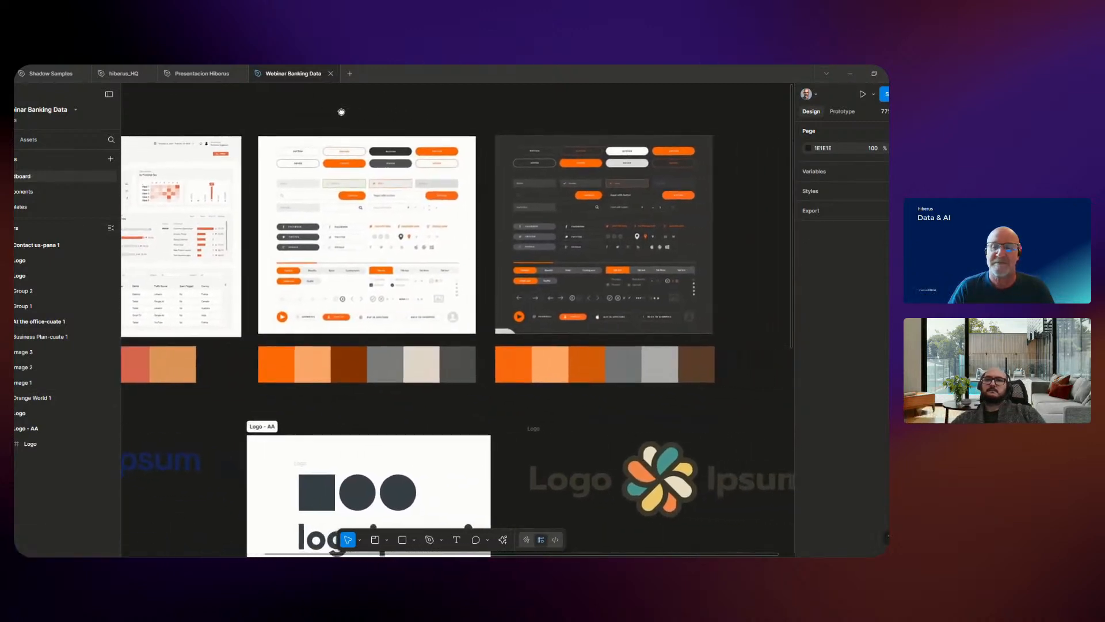
{"action": "left_click_drag", "start_coordinate": [523, 112], "coordinate": [772, 119]}
{"action": "left_click_drag", "start_coordinate": [154, 340], "coordinate": [171, 159]}
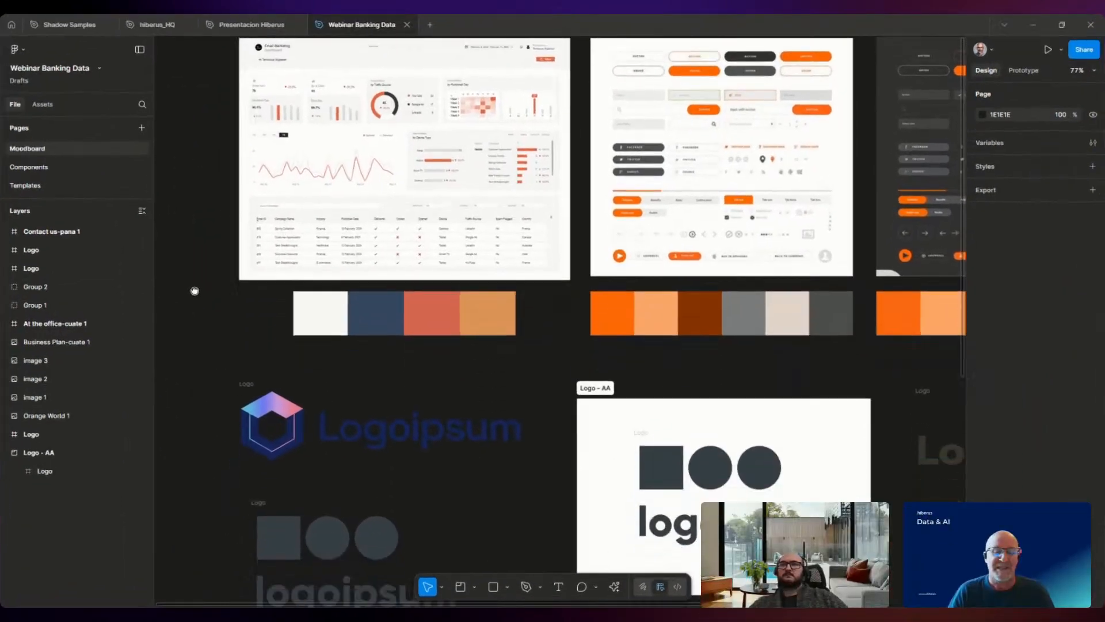
{"action": "left_click", "coordinate": [254, 397]}
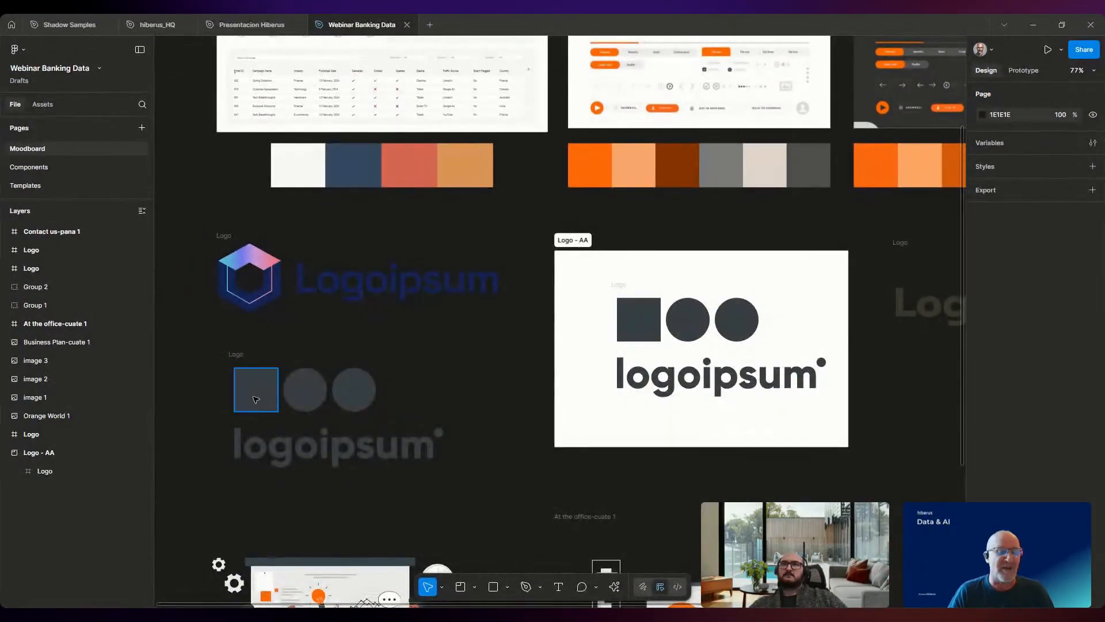
{"action": "left_click_drag", "start_coordinate": [200, 493], "coordinate": [193, 232]}
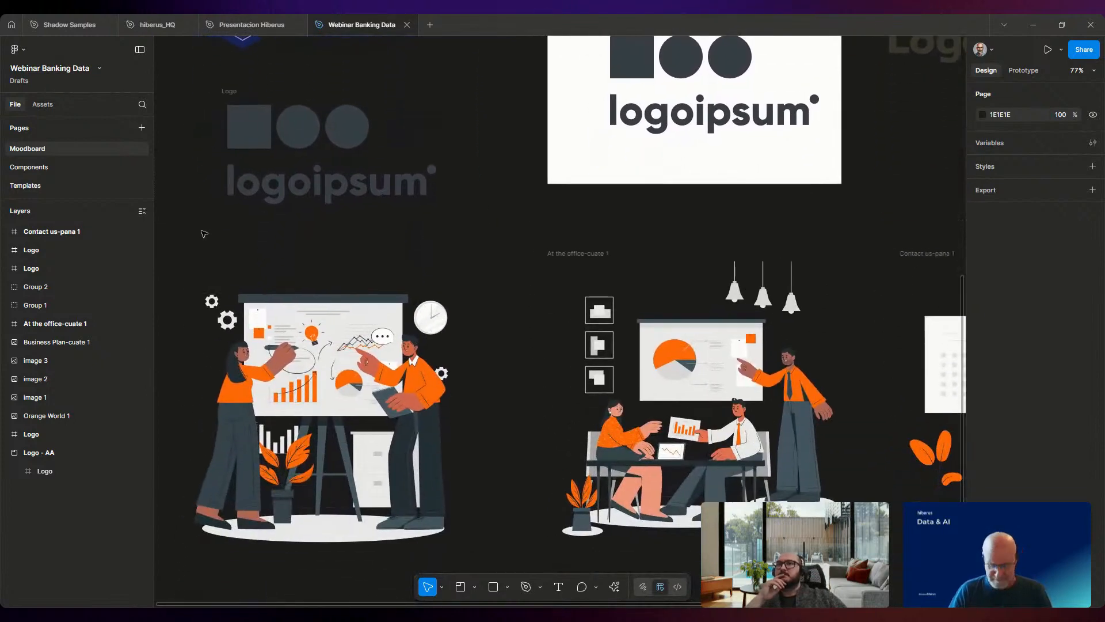
{"action": "scroll", "coordinate": [203, 233], "scroll_direction": "down", "scroll_amount": 3}
{"action": "left_click_drag", "start_coordinate": [371, 487], "coordinate": [414, 511]}
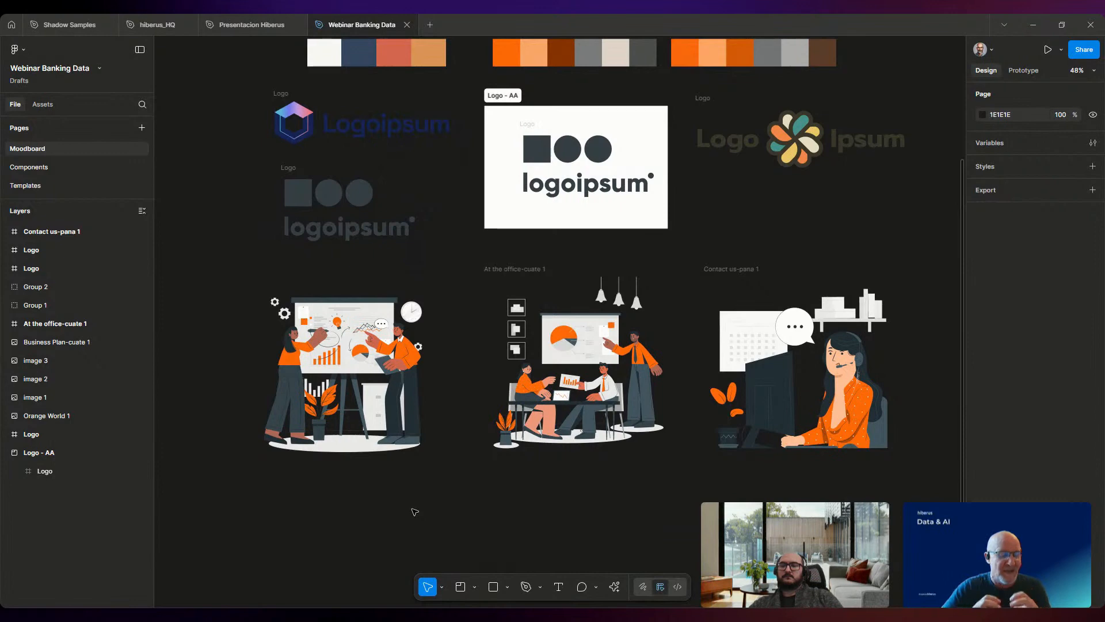
{"action": "left_click_drag", "start_coordinate": [197, 118], "coordinate": [210, 379]}
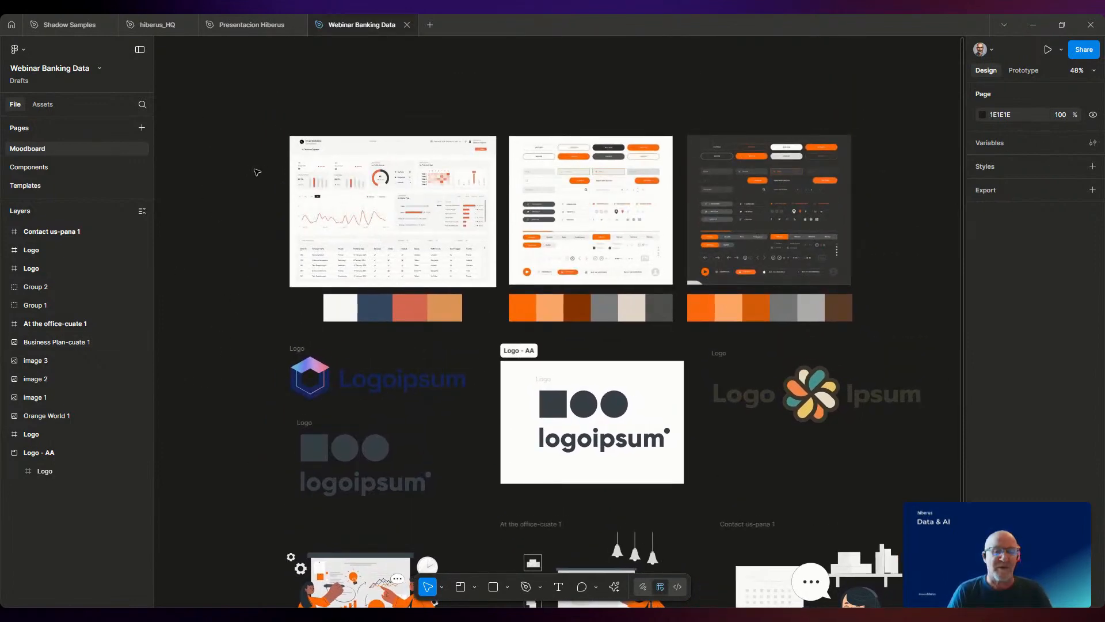
- Run the Image to Color Palette plugin on the dashboard image and move its window below the image
{"action": "left_click", "coordinate": [326, 160]}
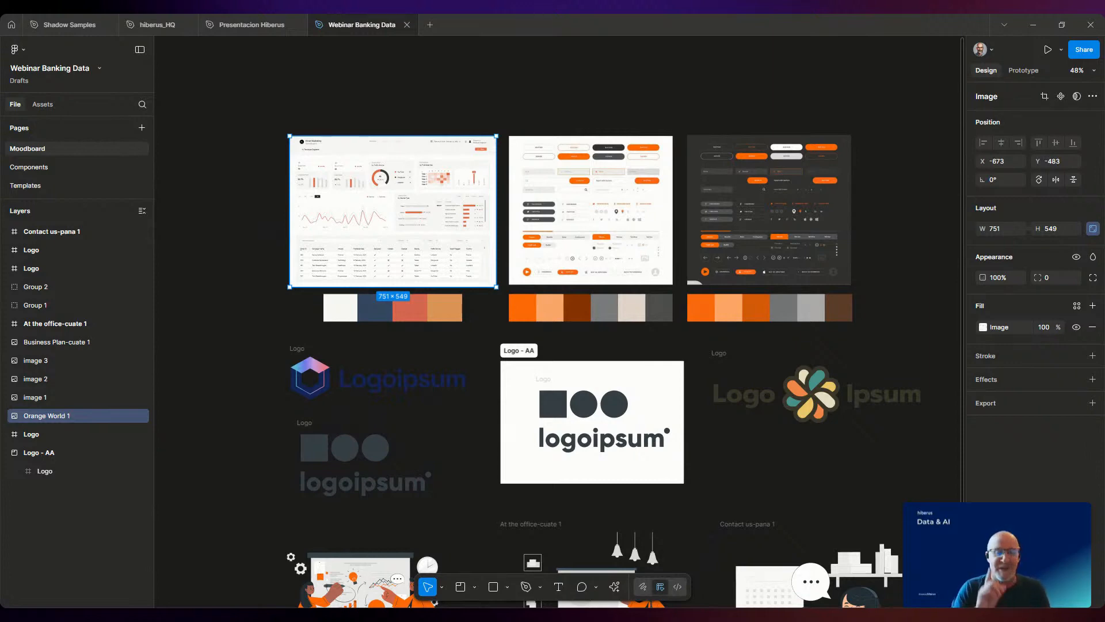
{"action": "right_click", "coordinate": [338, 215]}
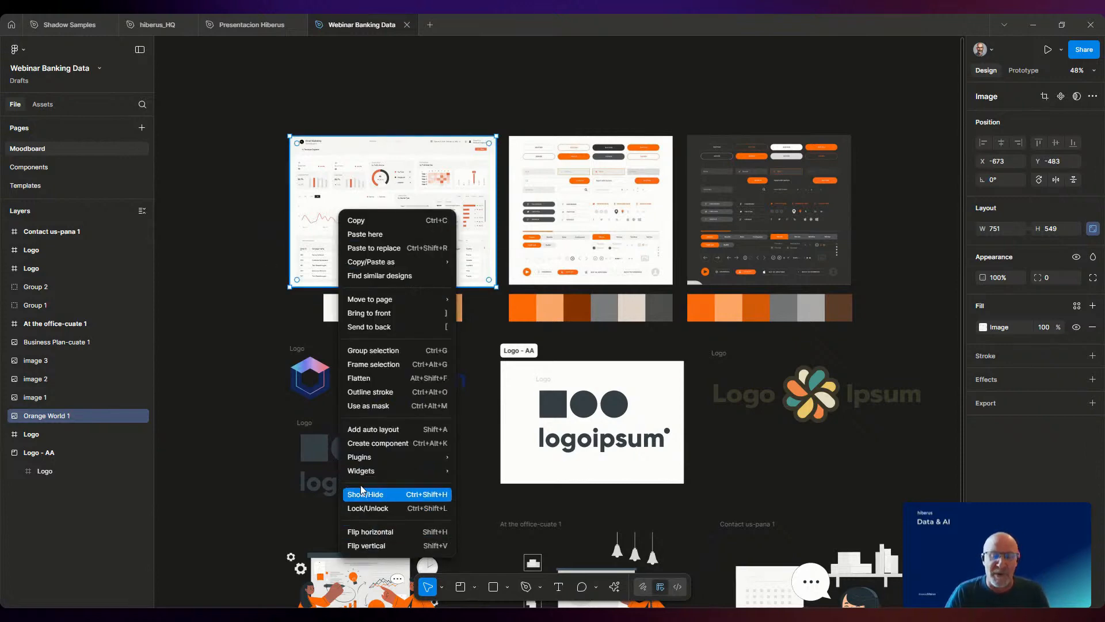
{"action": "mouse_move", "coordinate": [365, 462]}
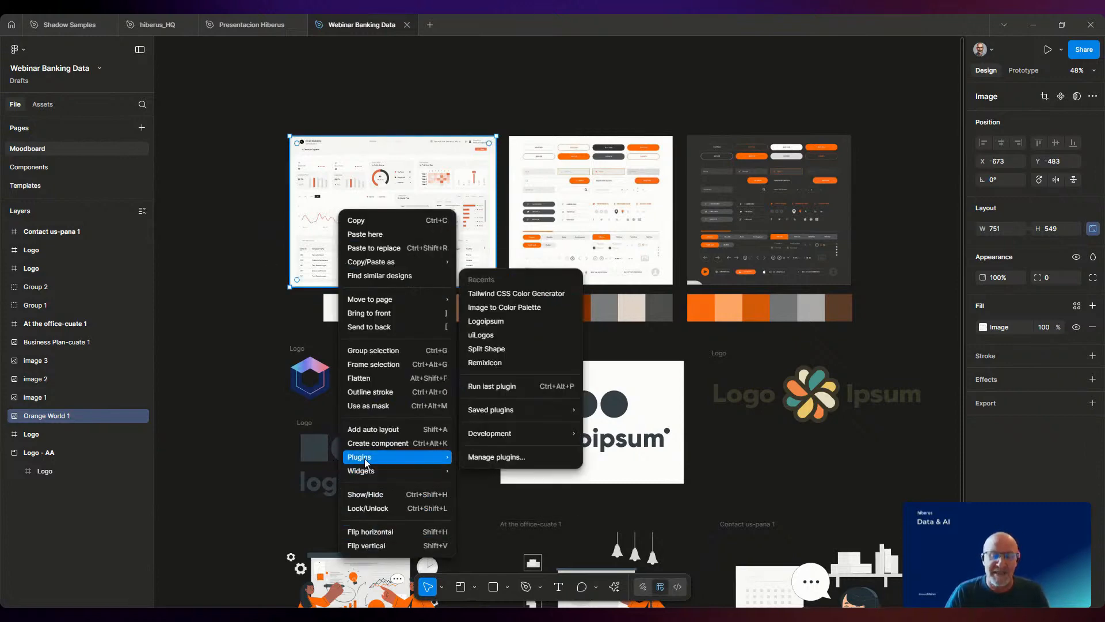
{"action": "left_click", "coordinate": [480, 308]}
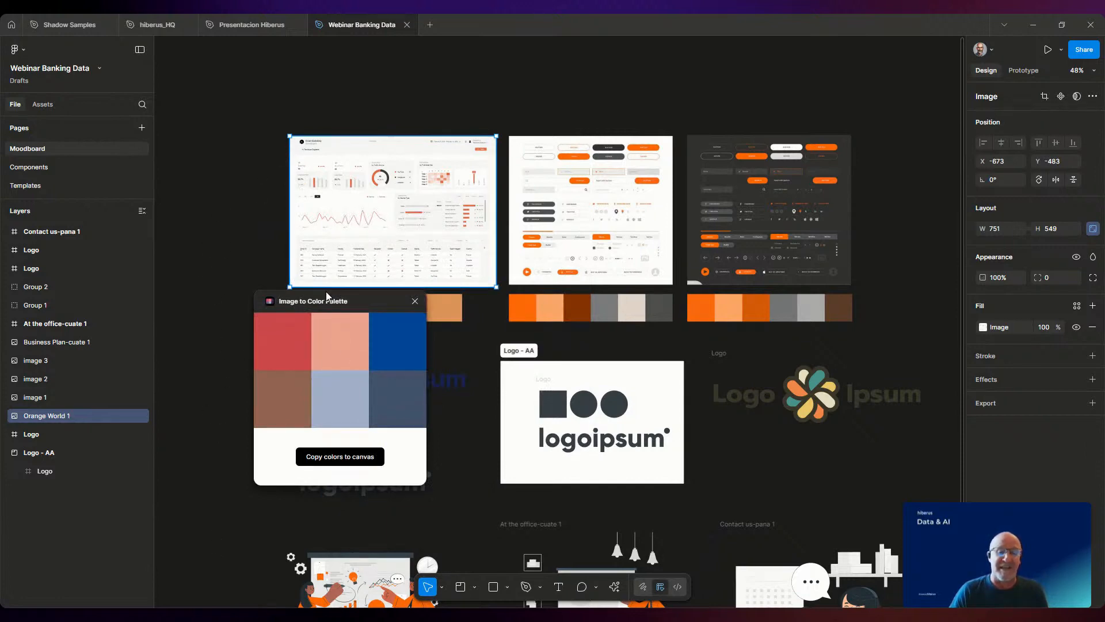
{"action": "left_click_drag", "start_coordinate": [358, 296], "coordinate": [389, 346]}
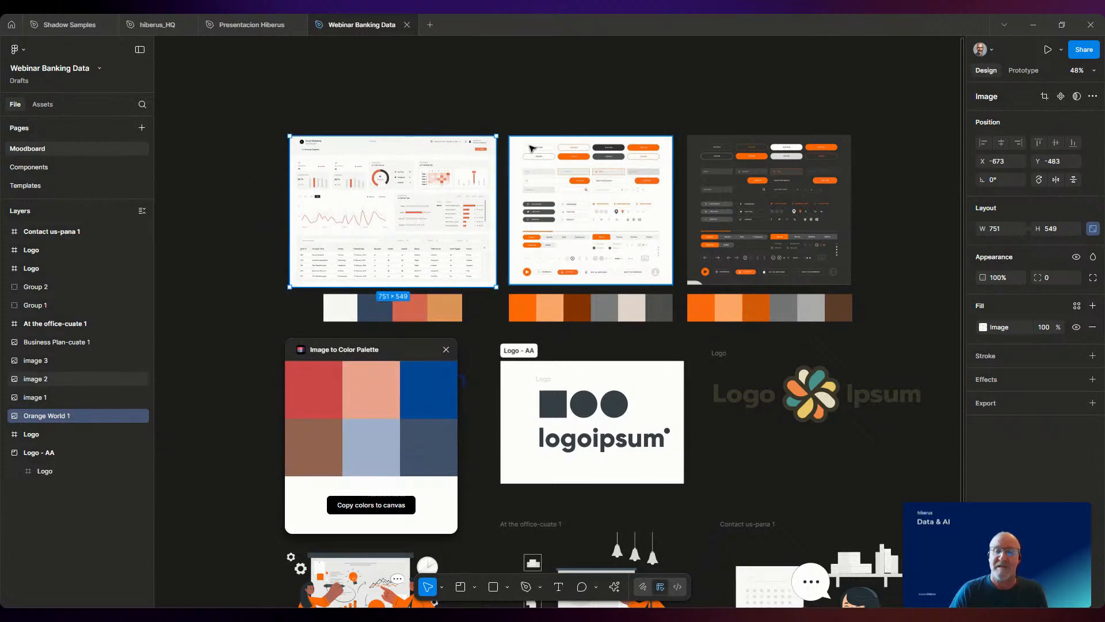
- Copy the palette extracted from the dark UI kit image to the canvas, place the swatches above that image and close the plugin
{"action": "left_click", "coordinate": [574, 244]}
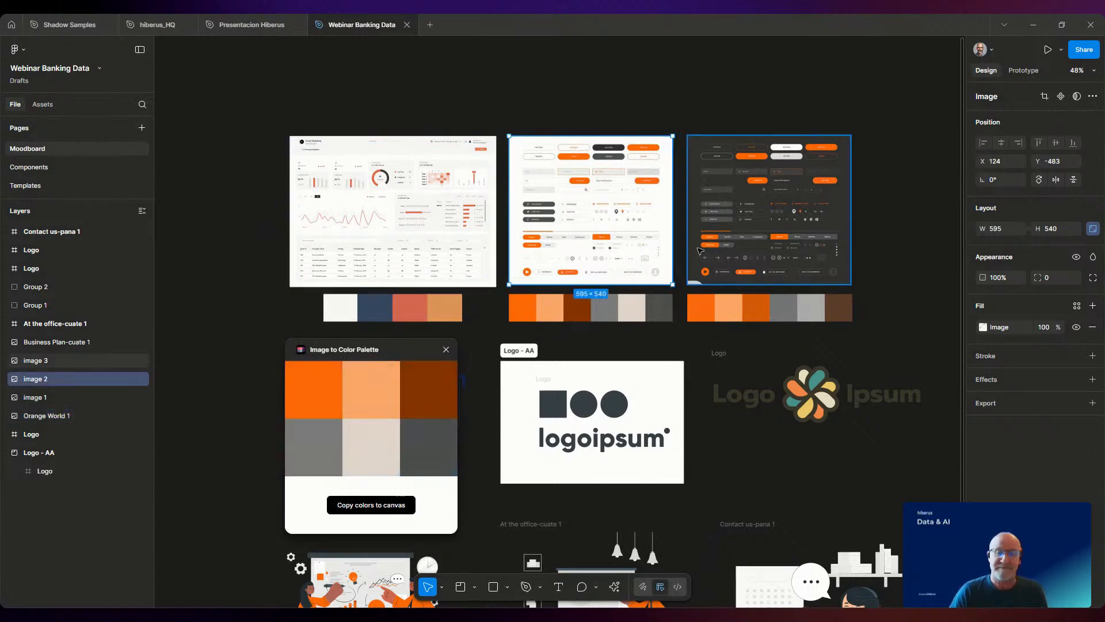
{"action": "left_click", "coordinate": [701, 145]}
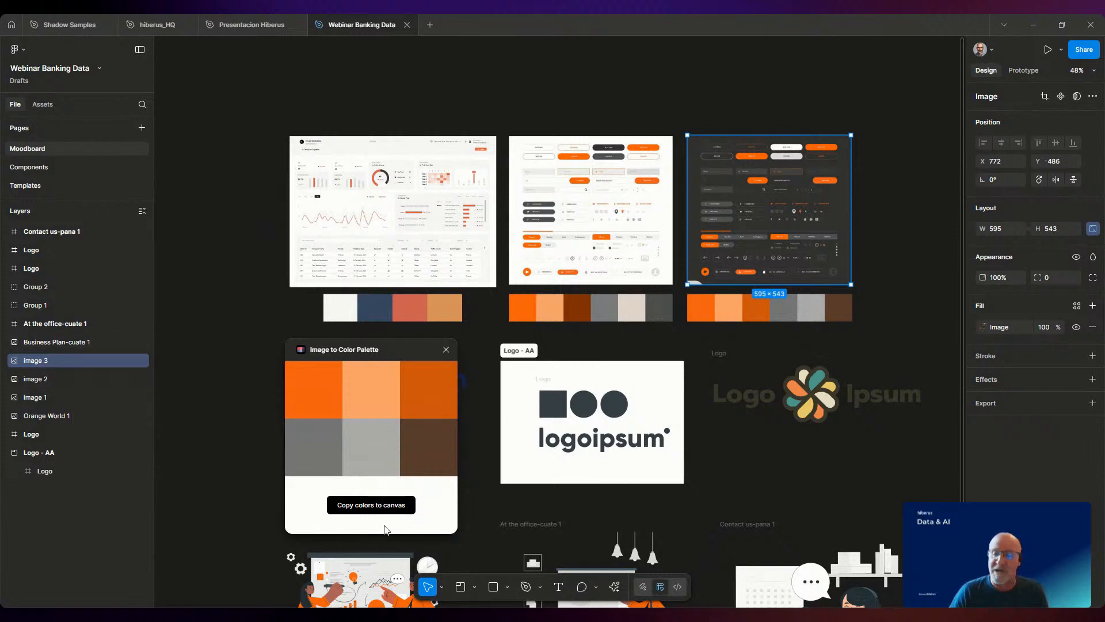
{"action": "left_click", "coordinate": [375, 506]}
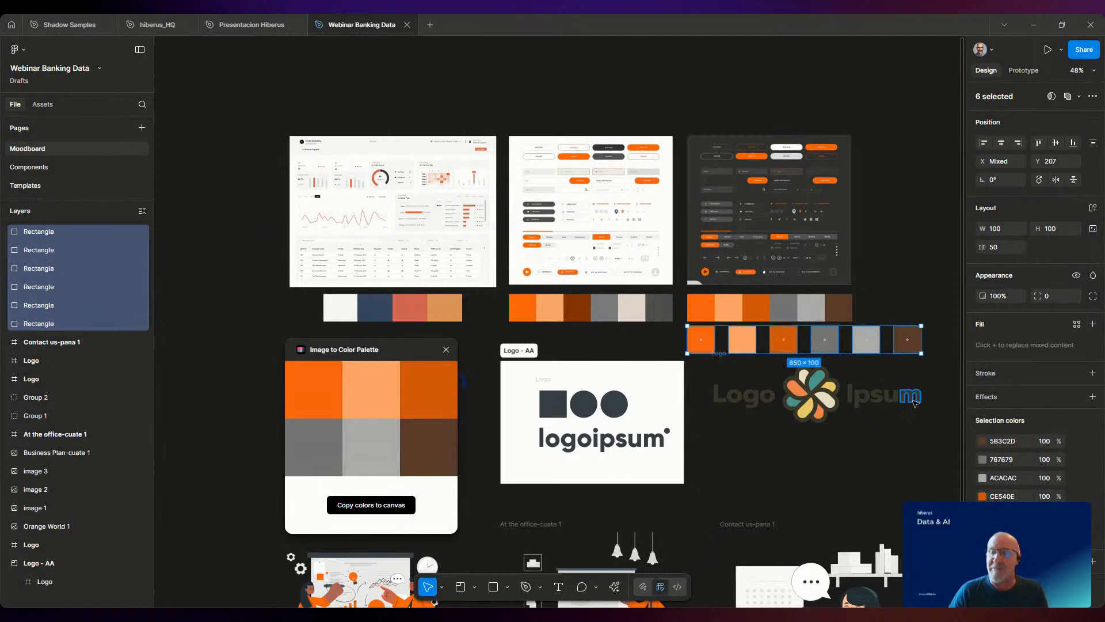
{"action": "left_click_drag", "start_coordinate": [898, 338], "coordinate": [870, 92]}
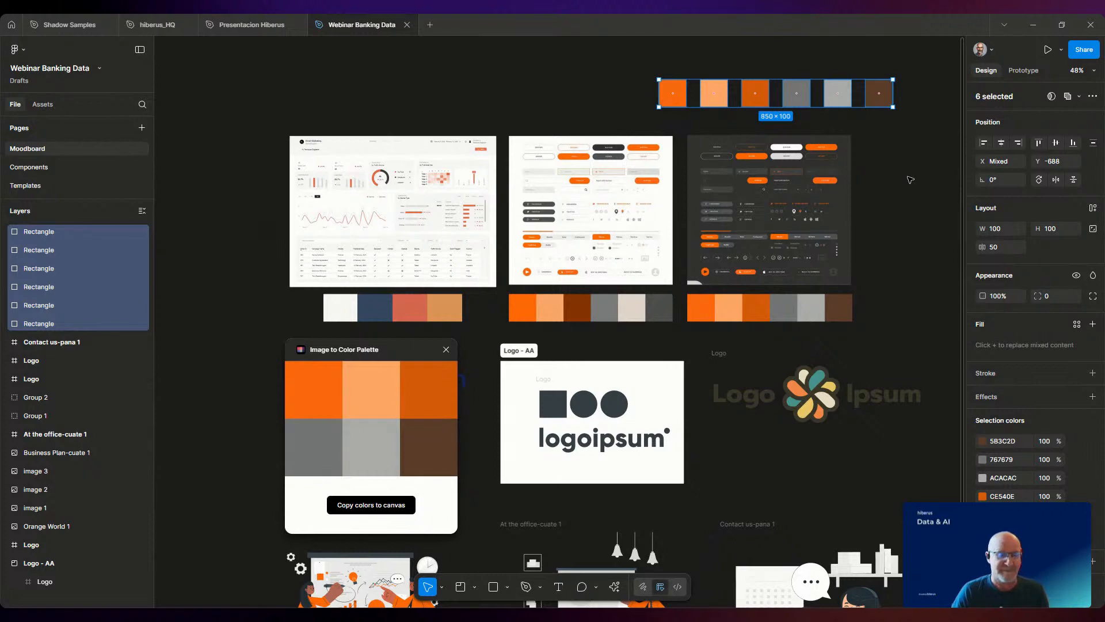
{"action": "left_click", "coordinate": [446, 350]}
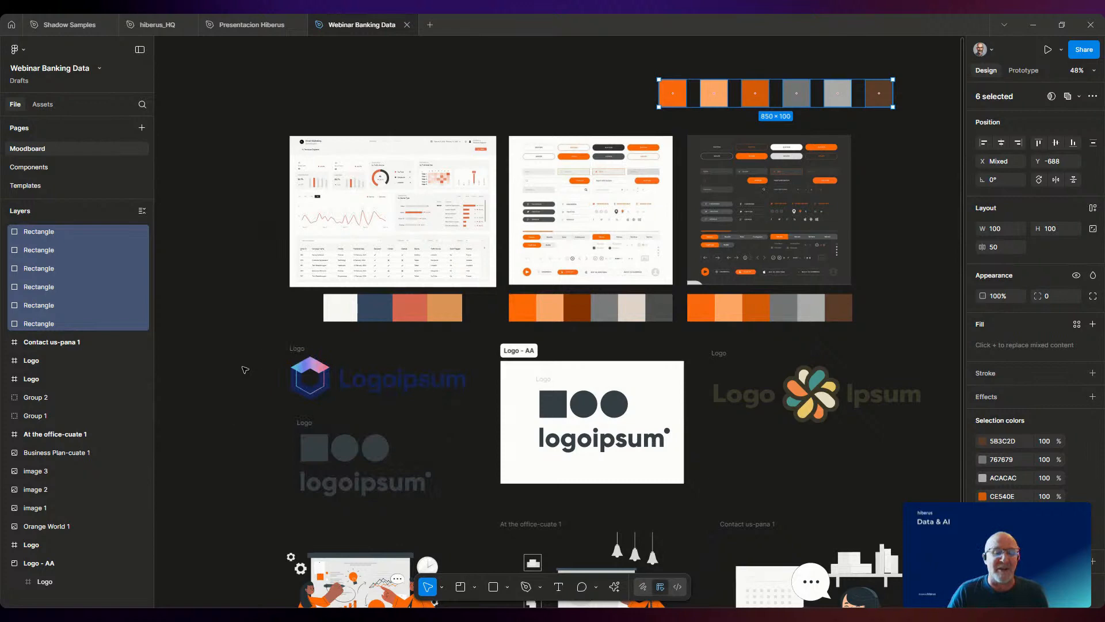
- Open the Logoipsum plugin and place its window over the empty canvas area beside the dark UI kit
{"action": "left_click", "coordinate": [293, 348]}
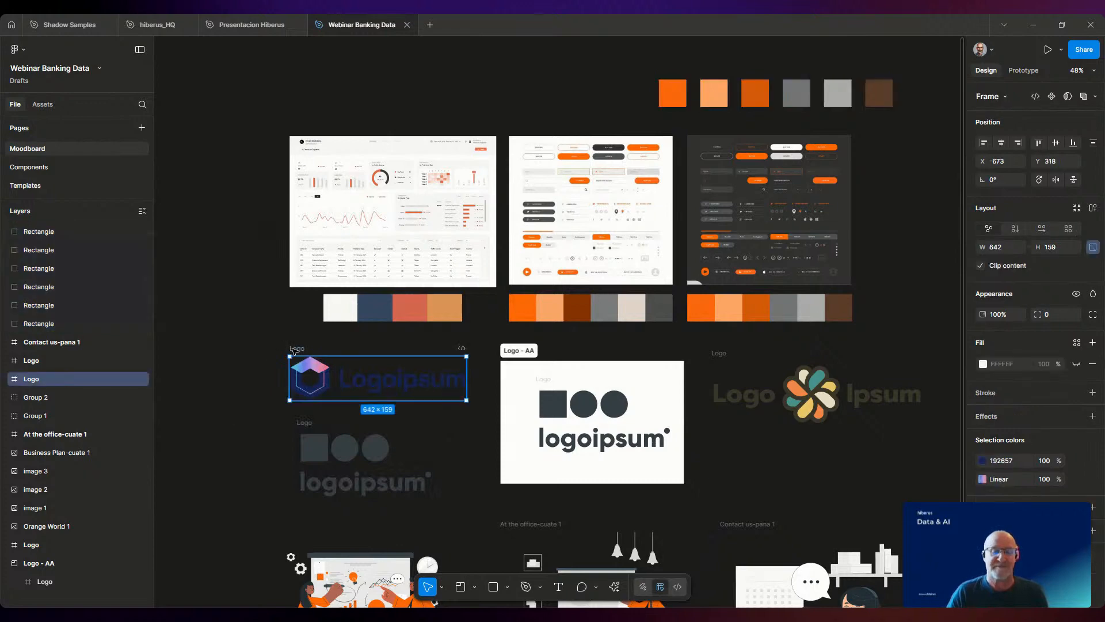
{"action": "right_click", "coordinate": [238, 350]}
{"action": "mouse_move", "coordinate": [246, 448]}
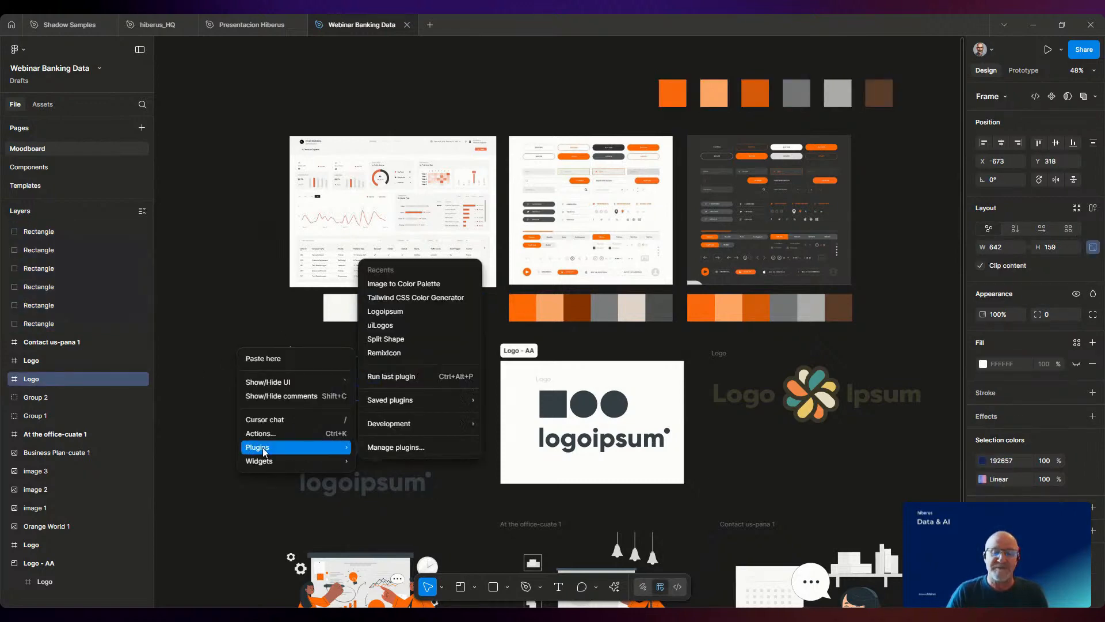
{"action": "left_click", "coordinate": [381, 311]}
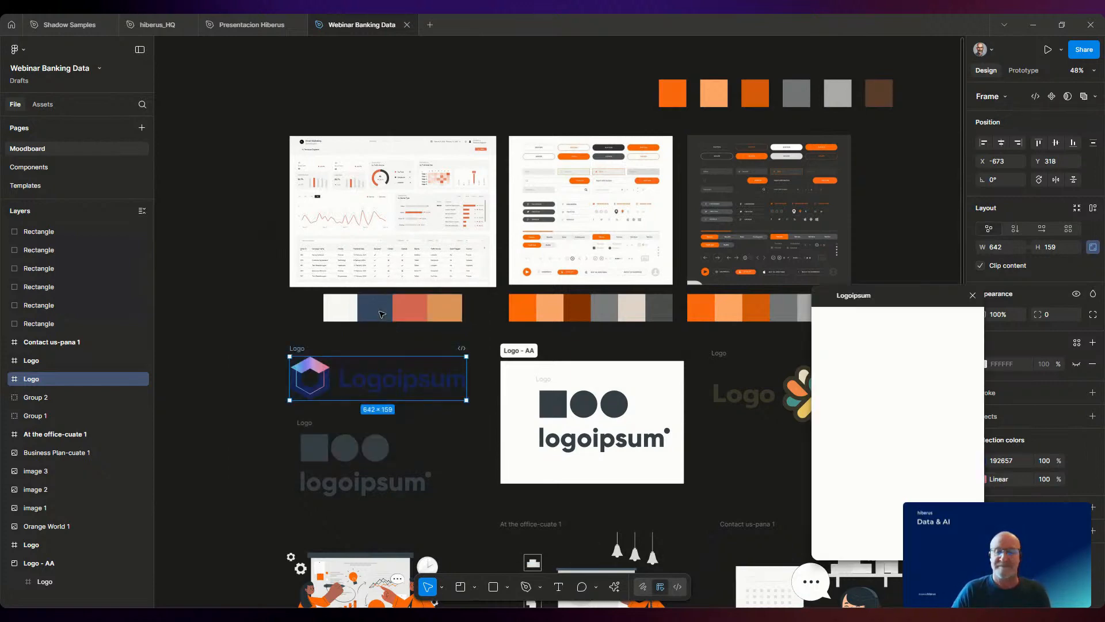
{"action": "left_click_drag", "start_coordinate": [902, 290], "coordinate": [720, 253]}
{"action": "left_click", "coordinate": [511, 97]}
{"action": "left_click_drag", "start_coordinate": [513, 89], "coordinate": [298, 64]}
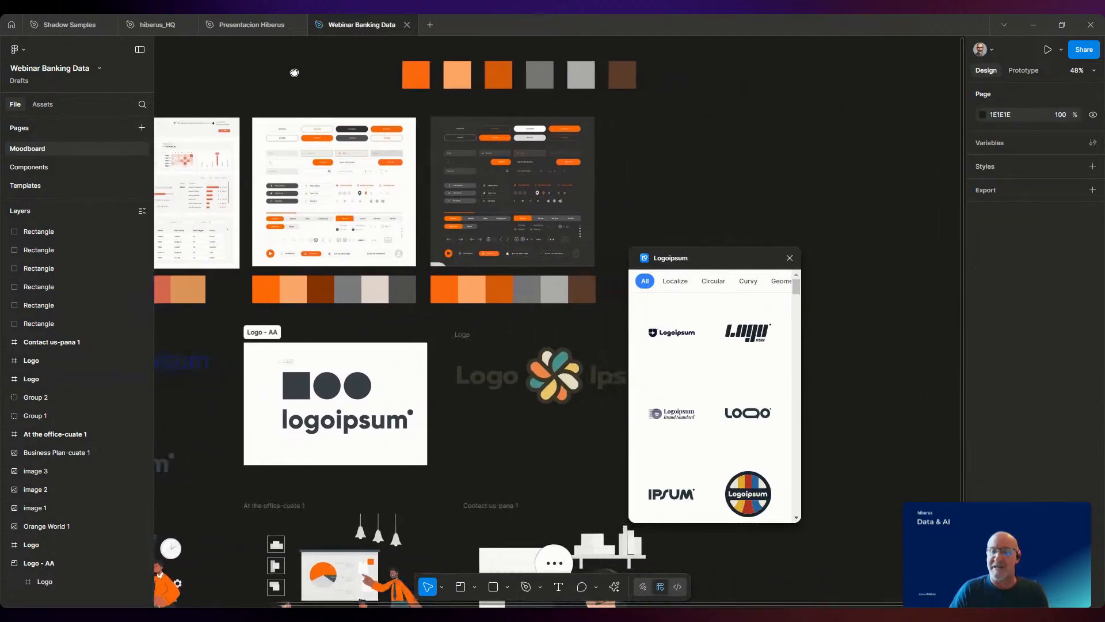
{"action": "left_click_drag", "start_coordinate": [743, 256], "coordinate": [803, 144]}
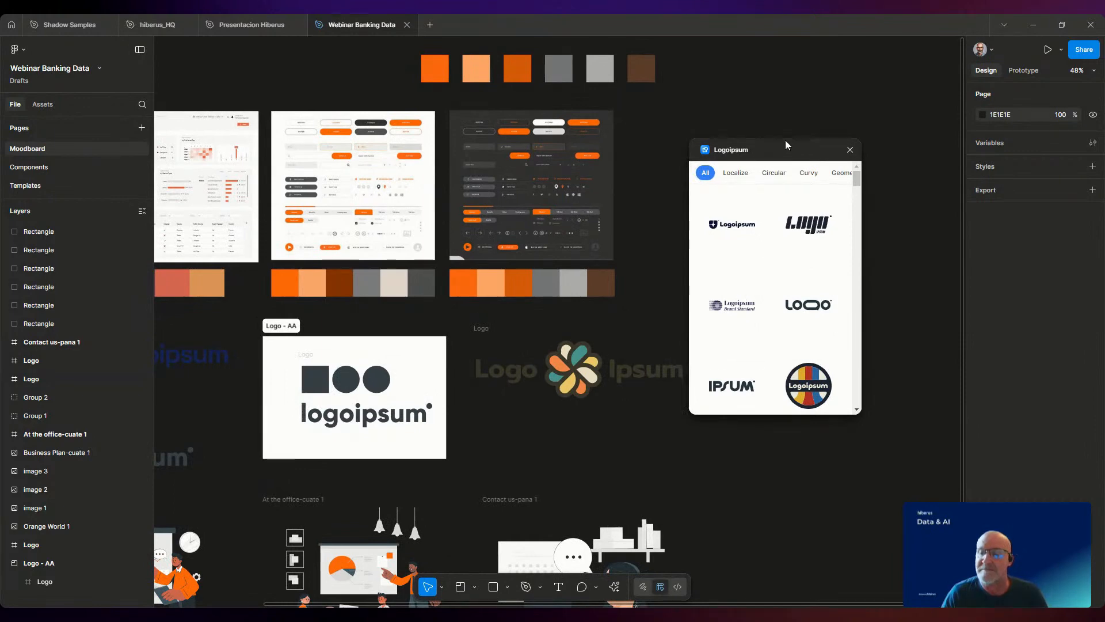
{"action": "left_click_drag", "start_coordinate": [773, 146], "coordinate": [835, 132]}
- Insert the Logoipsum Brand Standard logo, enlarge it to about 1013 × 227 and place it below the flower logo's far end
{"action": "left_click", "coordinate": [808, 292]}
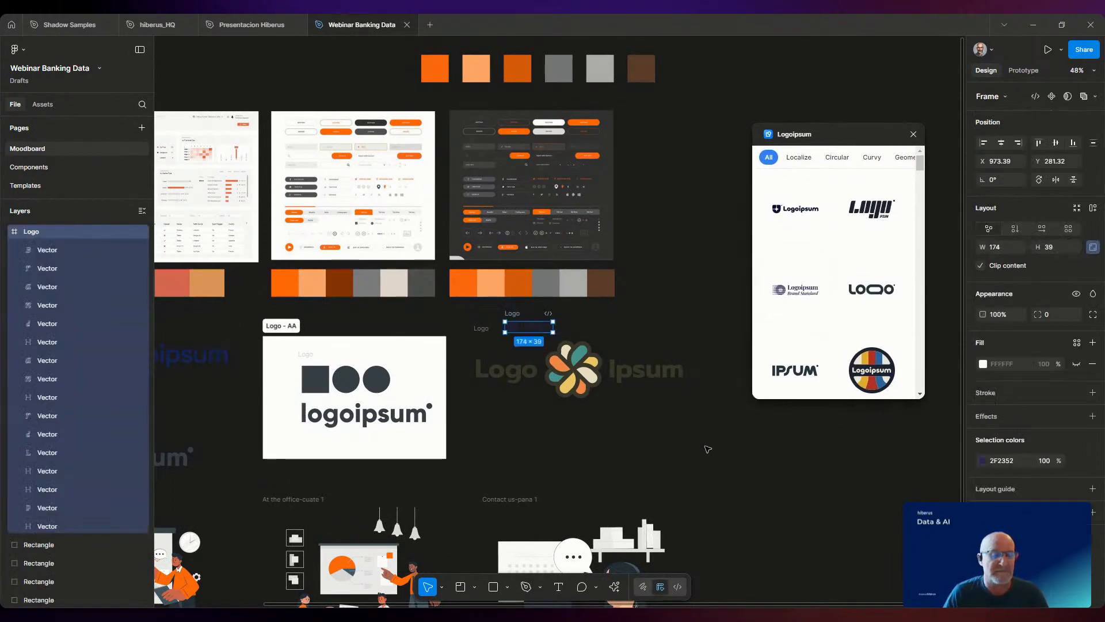
{"action": "left_click", "coordinate": [707, 448]}
{"action": "left_click", "coordinate": [516, 316]}
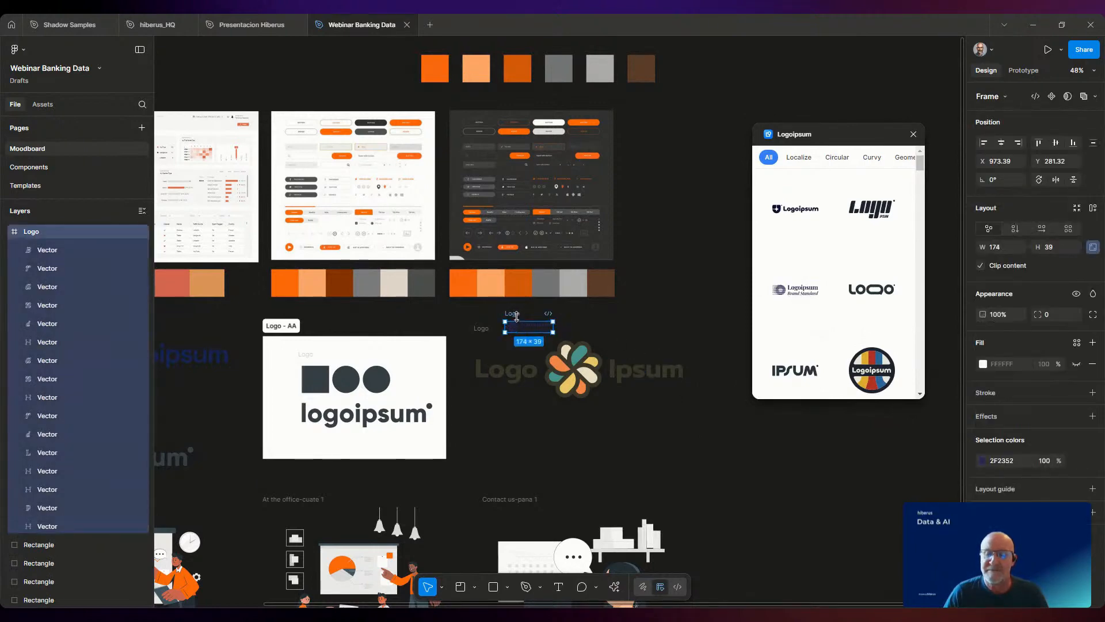
{"action": "left_click_drag", "start_coordinate": [590, 347], "coordinate": [907, 487]}
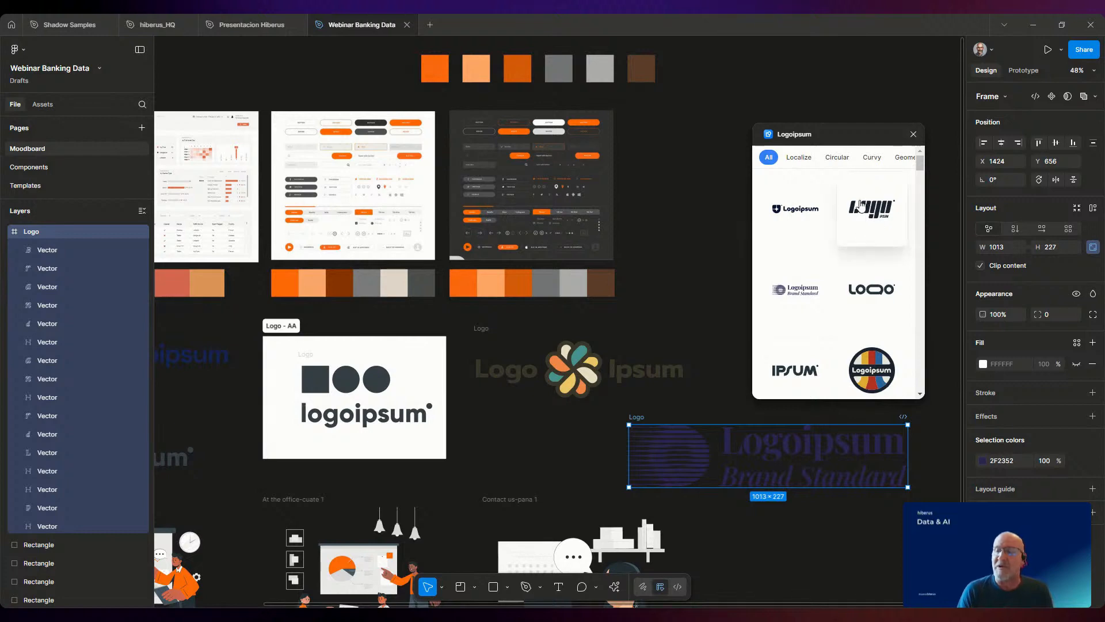
- Browse the plugin's Circular, Localize, Curvy and geometric logo categories, and close the plugin
{"action": "left_click", "coordinate": [830, 162]}
{"action": "left_click", "coordinate": [801, 160]}
{"action": "left_click", "coordinate": [877, 162]}
{"action": "left_click", "coordinate": [907, 157]}
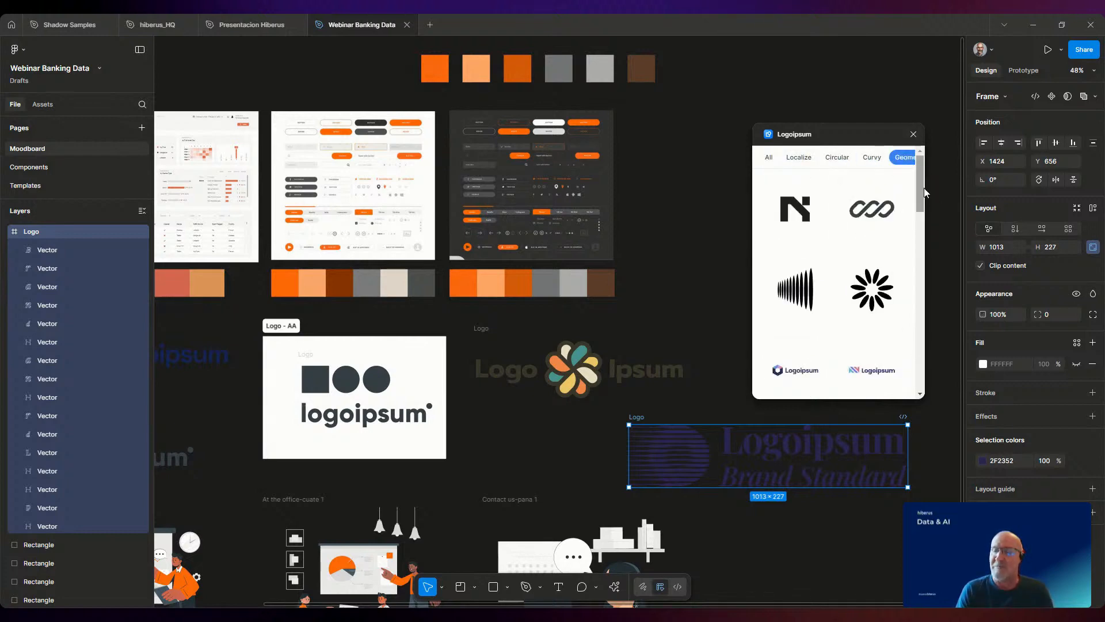
{"action": "mouse_move", "coordinate": [920, 190]}
{"action": "left_mouse_down"}
{"action": "mouse_move", "coordinate": [916, 292]}
{"action": "mouse_move", "coordinate": [917, 173]}
{"action": "left_mouse_up"}
{"action": "left_click", "coordinate": [913, 134]}
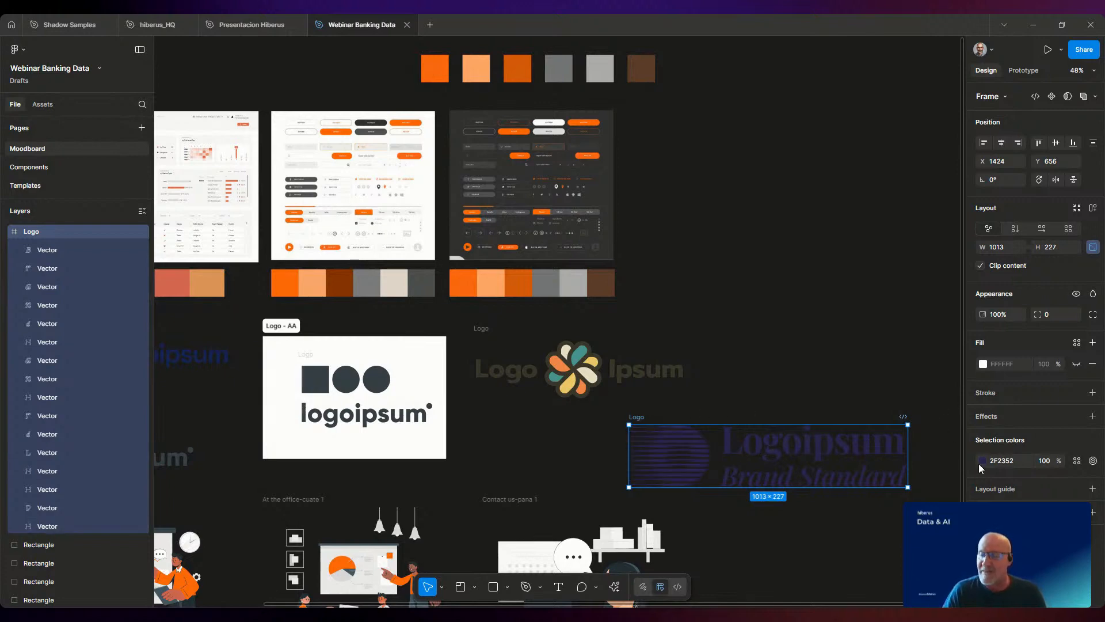
- Change the teal petals of the flower logo to red DA1A1A
{"action": "left_click", "coordinate": [486, 332]}
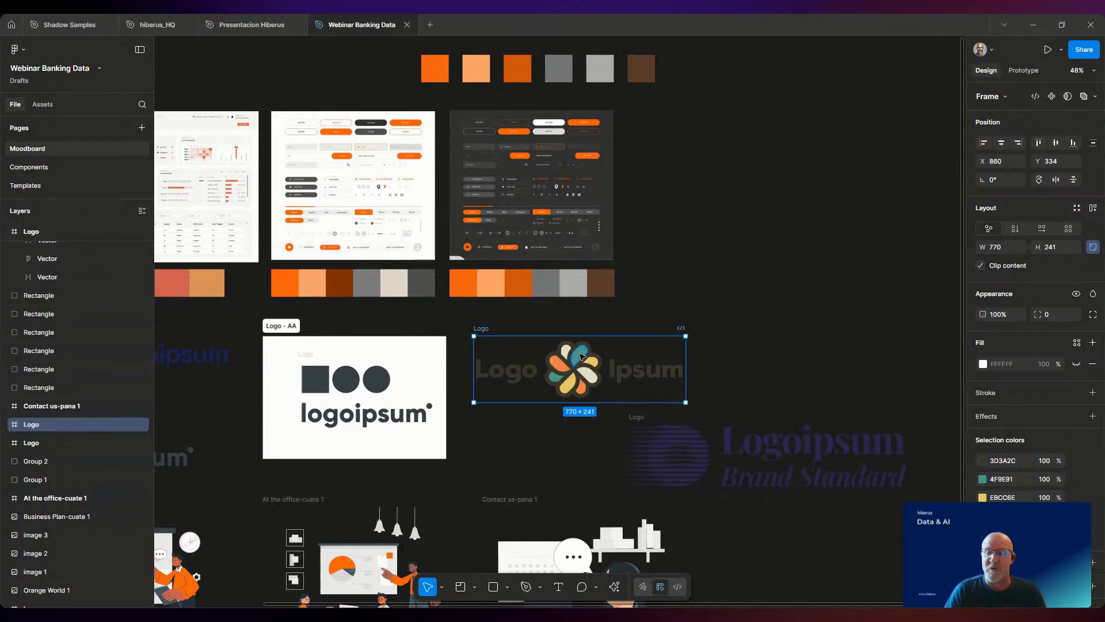
{"action": "left_click", "coordinate": [982, 479]}
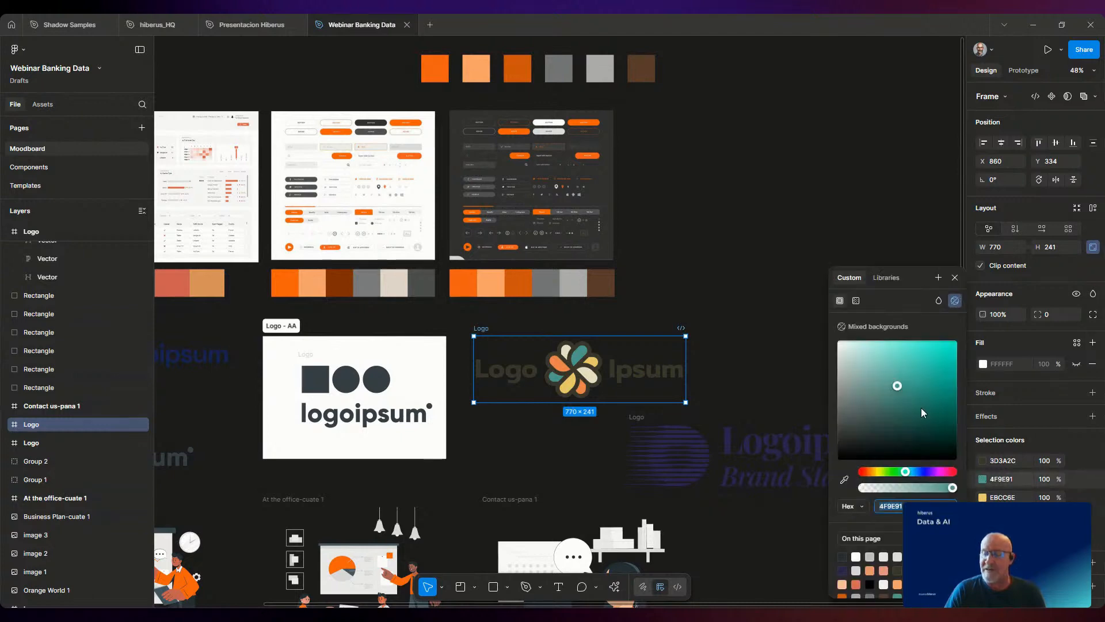
{"action": "left_click", "coordinate": [864, 470]}
{"action": "left_click_drag", "start_coordinate": [897, 378], "coordinate": [942, 358]}
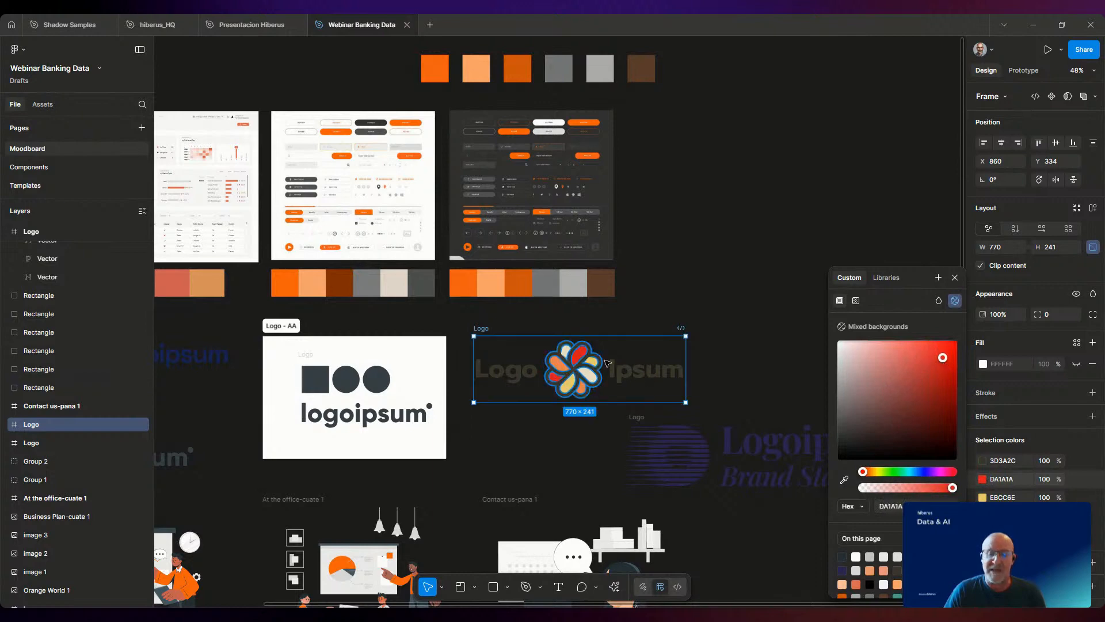
{"action": "left_click", "coordinate": [691, 270]}
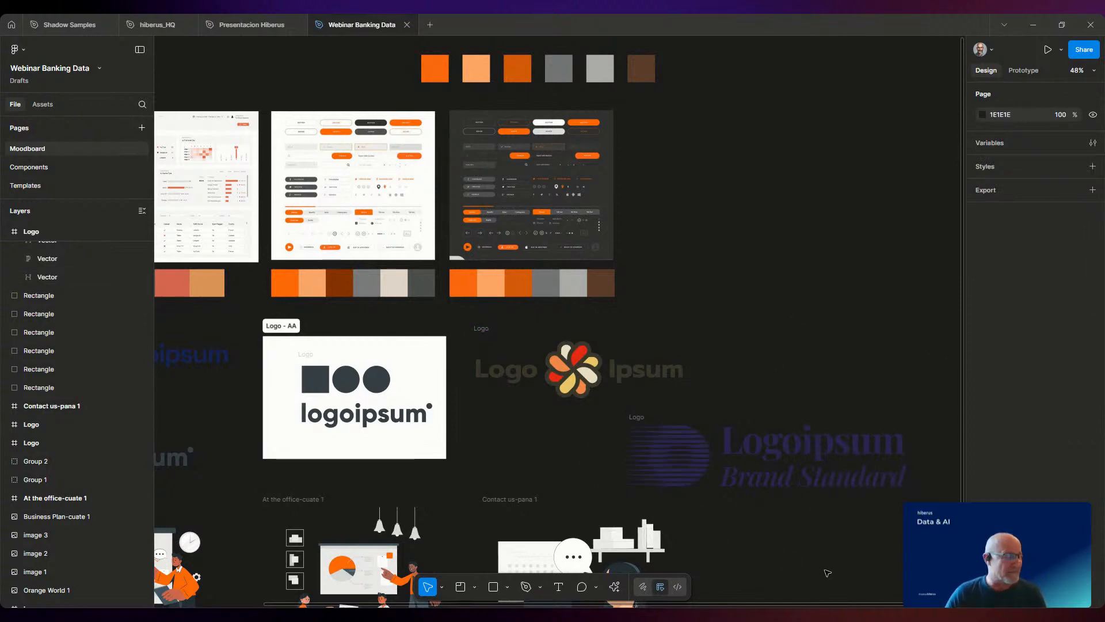
- Examine the contrast check for the Brand Standard logo frame's fill colour, and close the colour settings
{"action": "left_click_drag", "start_coordinate": [752, 556], "coordinate": [732, 359]}
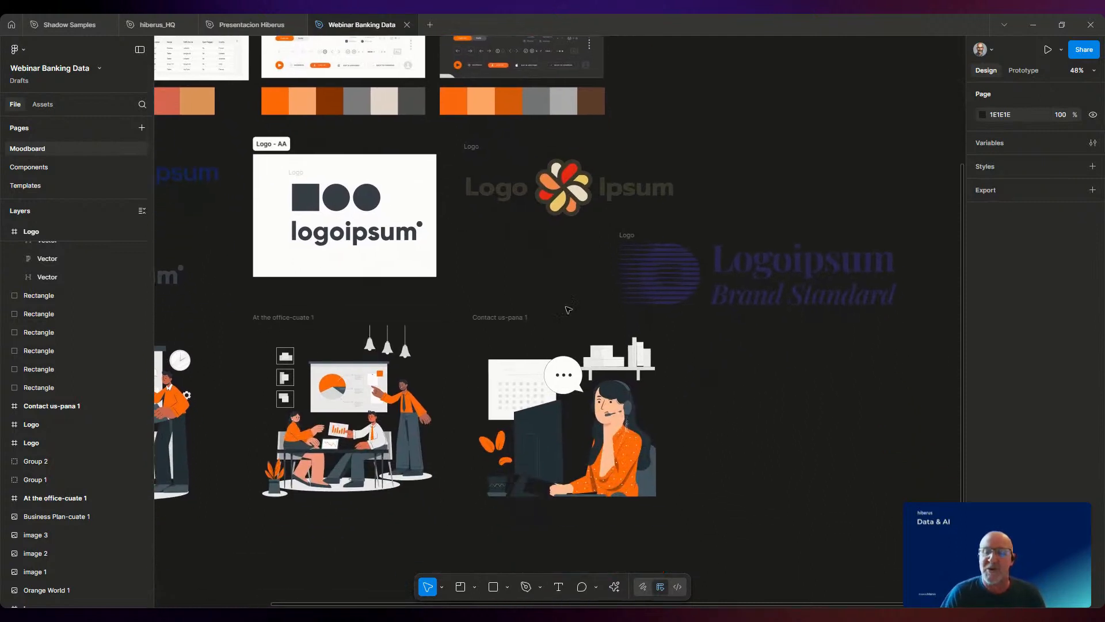
{"action": "left_click", "coordinate": [629, 235]}
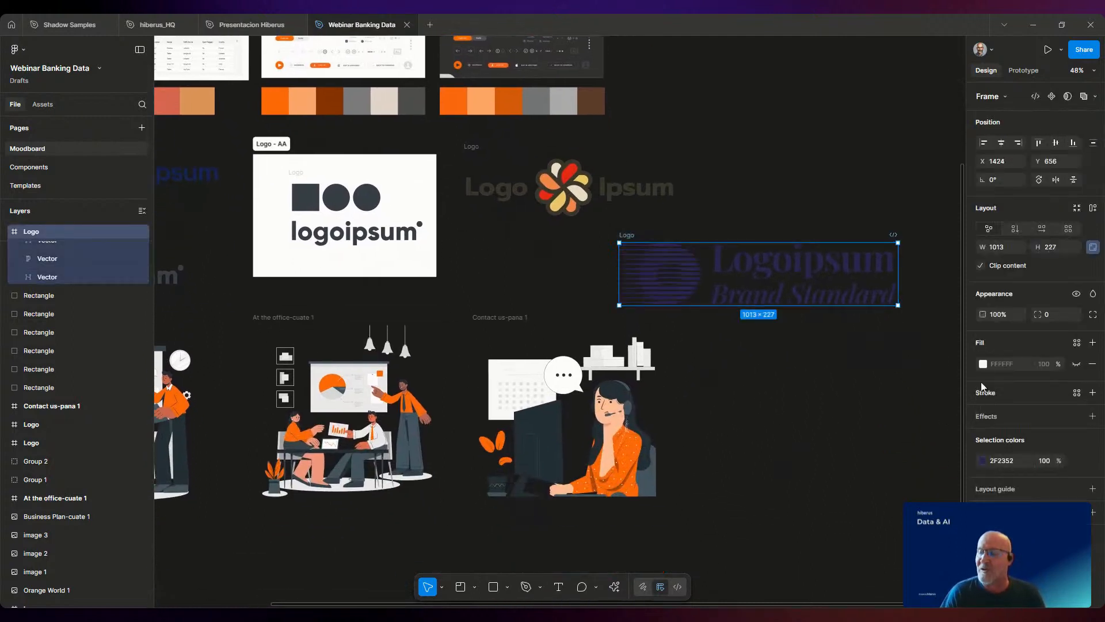
{"action": "left_click", "coordinate": [983, 364]}
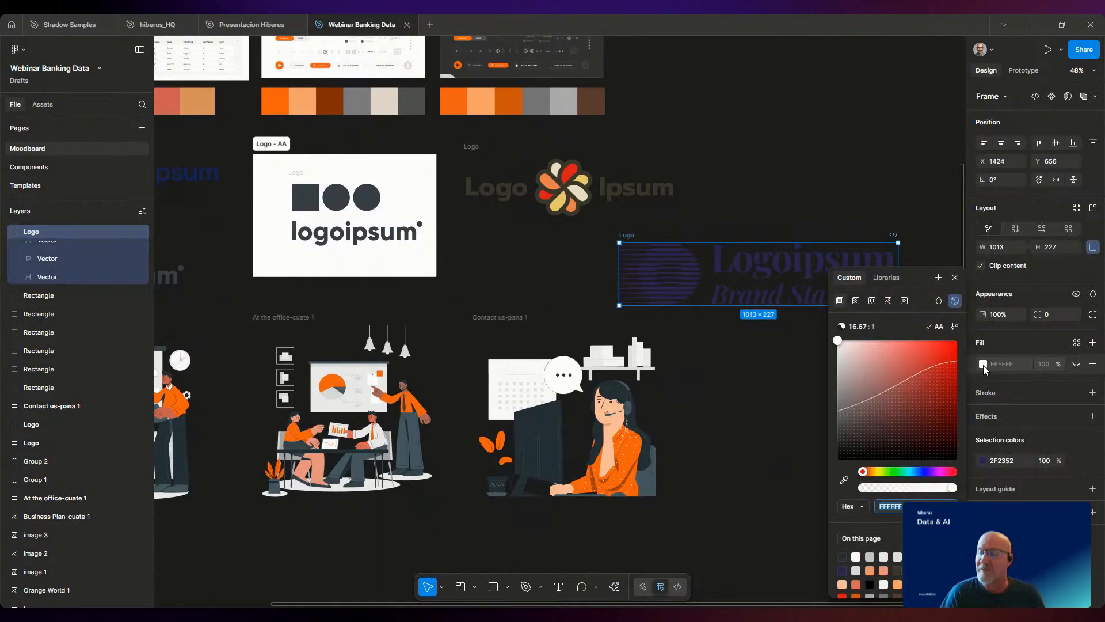
{"action": "left_click", "coordinate": [955, 302]}
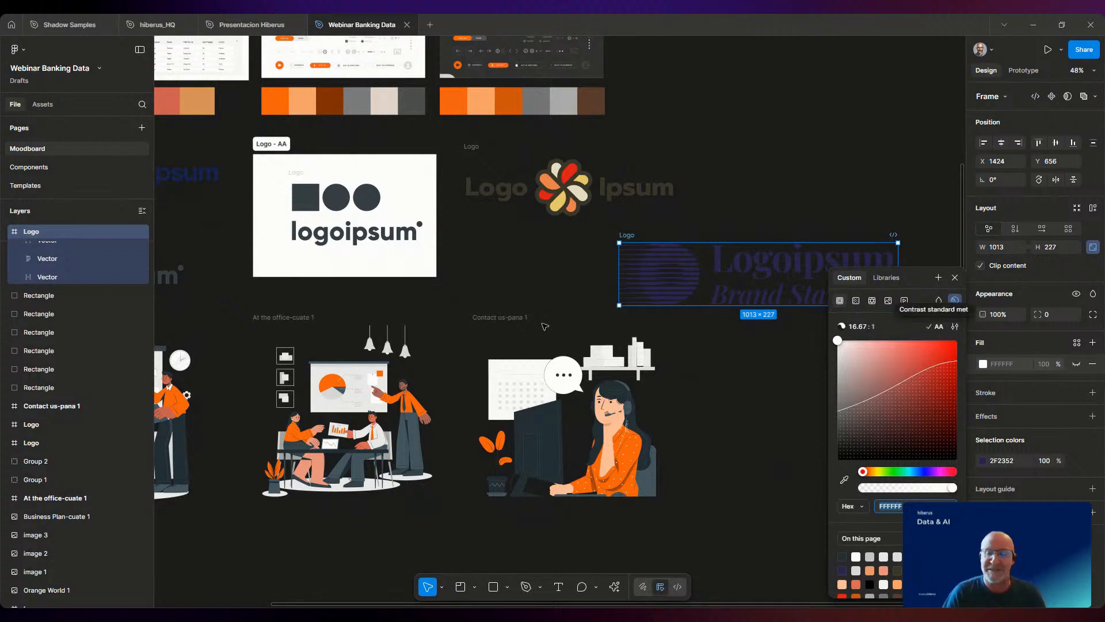
{"action": "key", "text": "BackSpace"}
{"action": "left_click", "coordinate": [731, 486]}
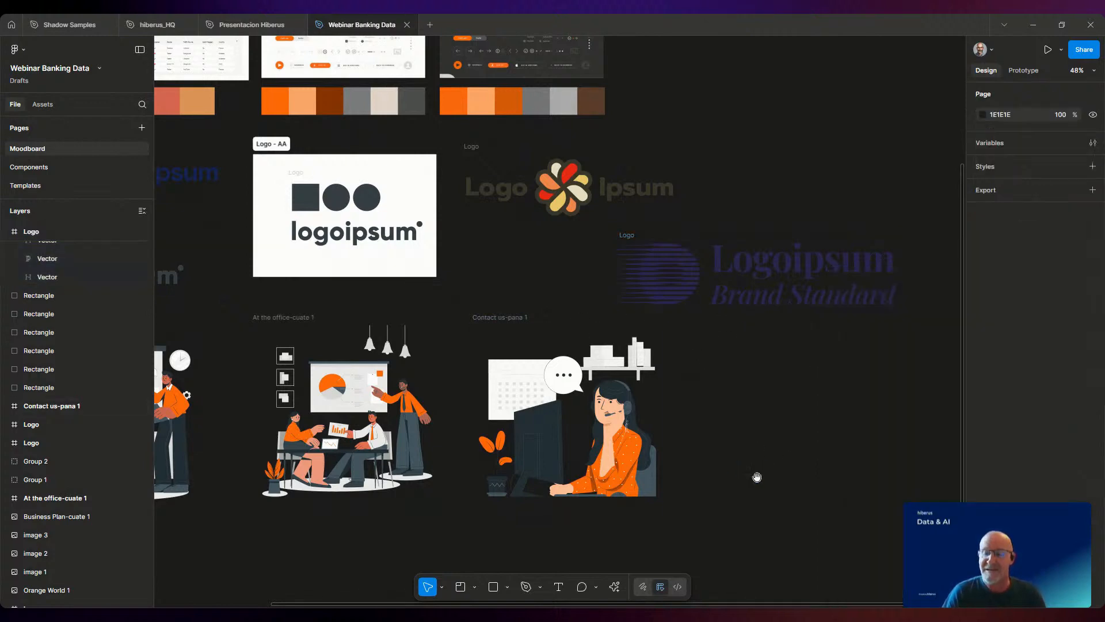
- Examine the contrast check for the fill colour of the dark squares-and-circles logo frame, and close the colour settings
{"action": "scroll", "coordinate": [758, 471], "scroll_direction": "left", "scroll_amount": 5}
{"action": "scroll", "coordinate": [758, 471], "scroll_direction": "down", "scroll_amount": 1}
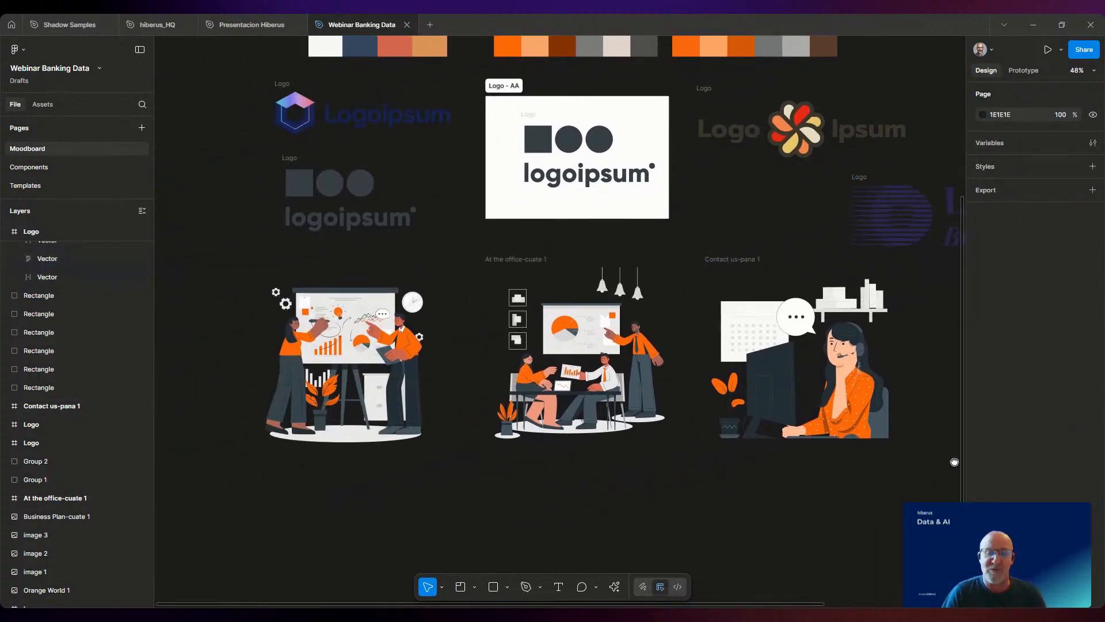
{"action": "left_click", "coordinate": [295, 160]}
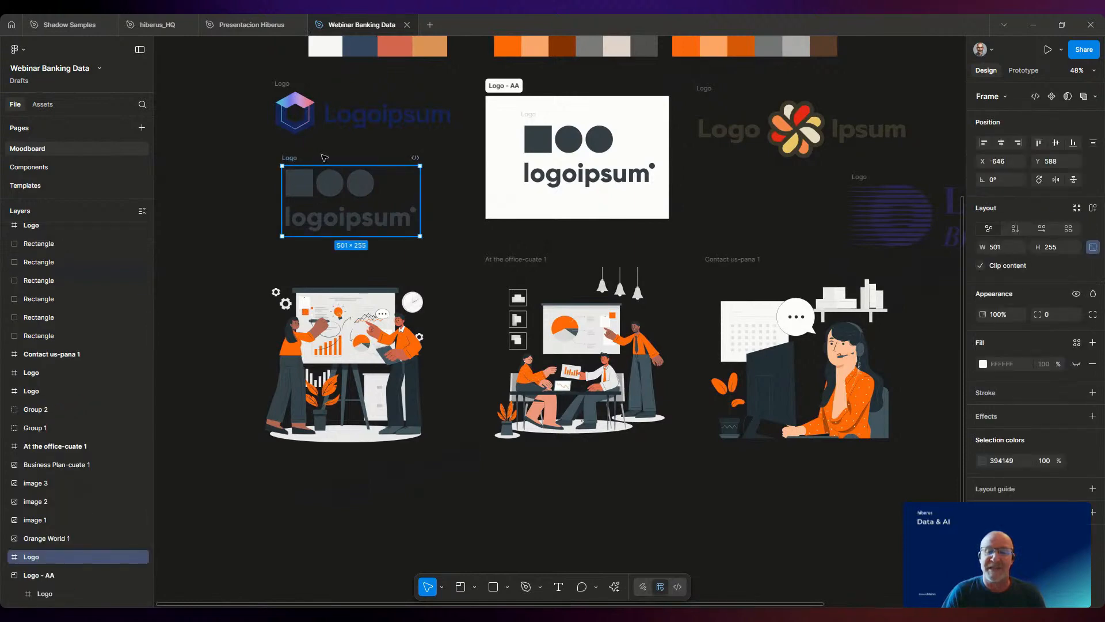
{"action": "left_click", "coordinate": [982, 365]}
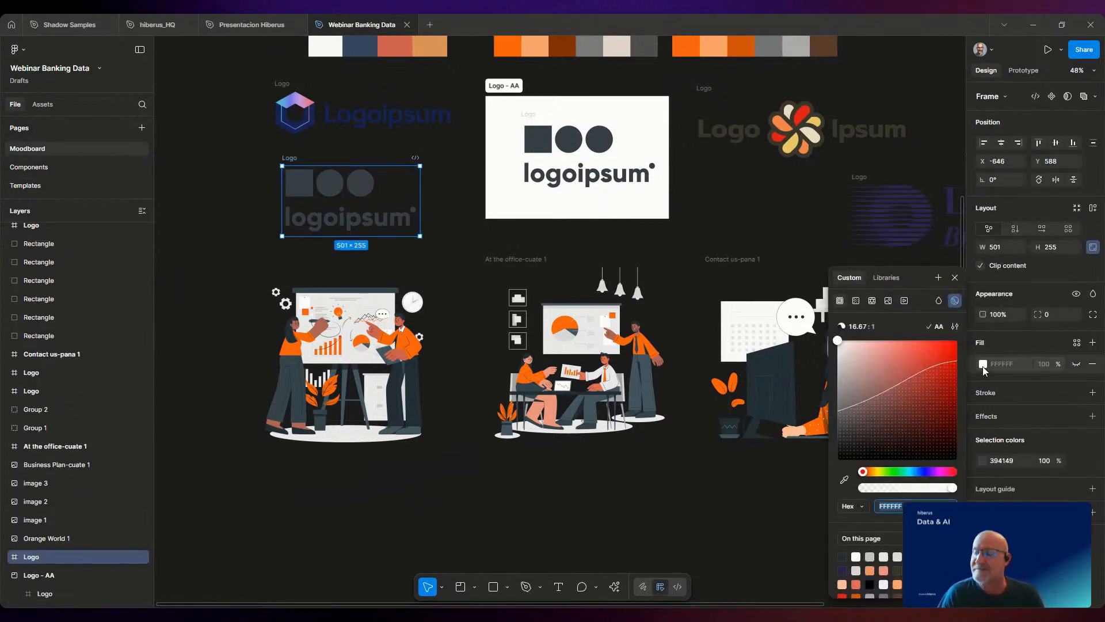
{"action": "left_click", "coordinate": [936, 328]}
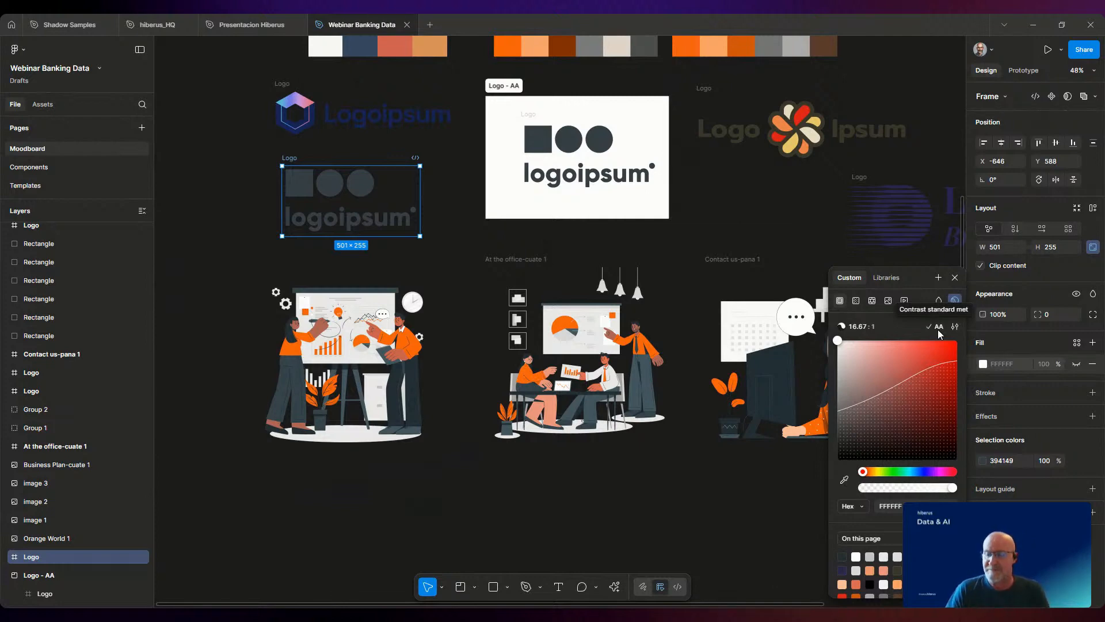
{"action": "left_click", "coordinate": [354, 515]}
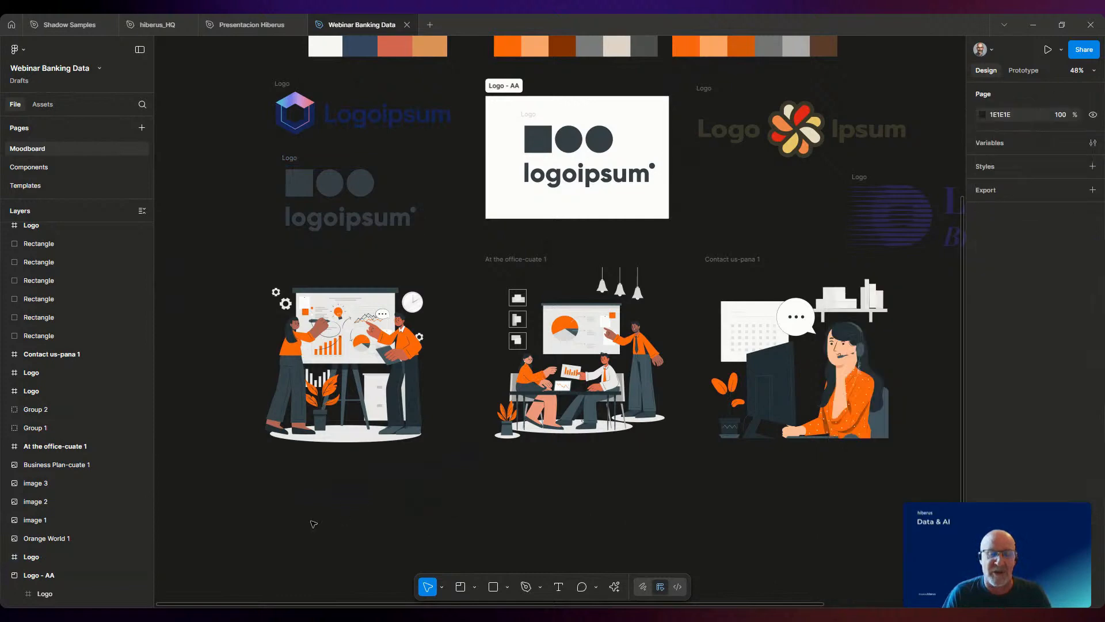
- Recolour the slate 455A64 areas of the At the office-cuate illustration to a bright blue, about 10A3E9
{"action": "left_click", "coordinate": [322, 309]}
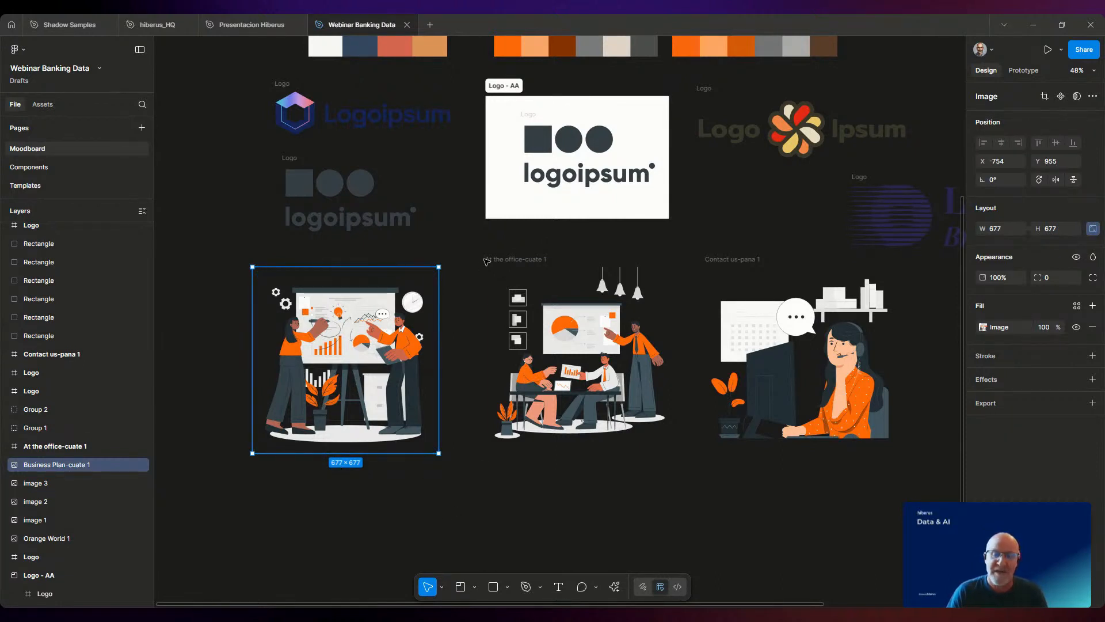
{"action": "left_click", "coordinate": [570, 426]}
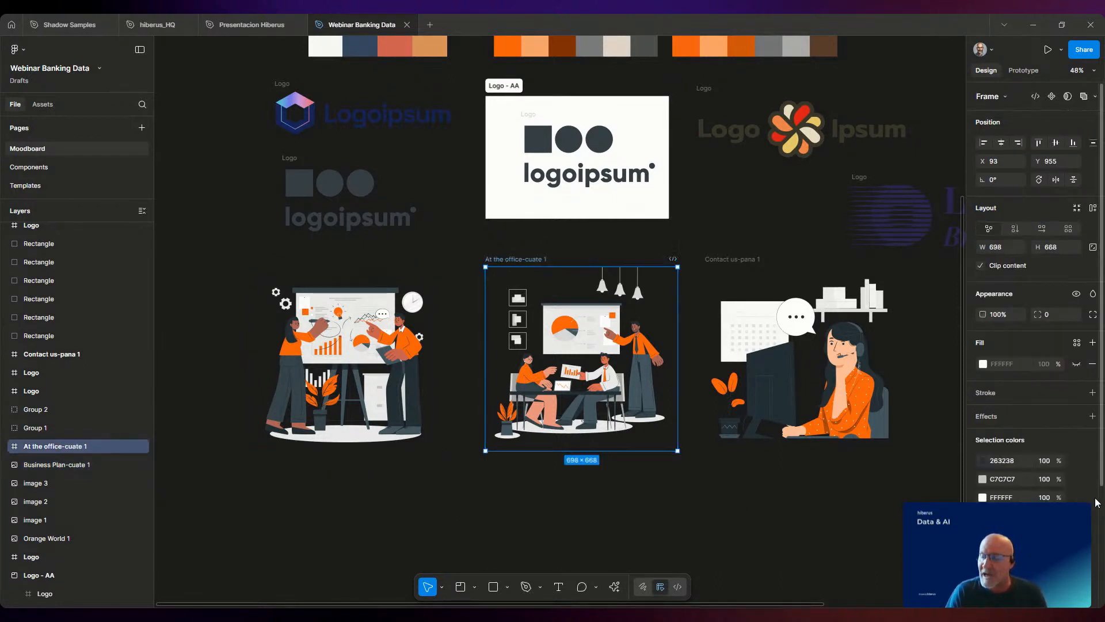
{"action": "scroll", "coordinate": [1085, 498], "scroll_direction": "down", "scroll_amount": 3}
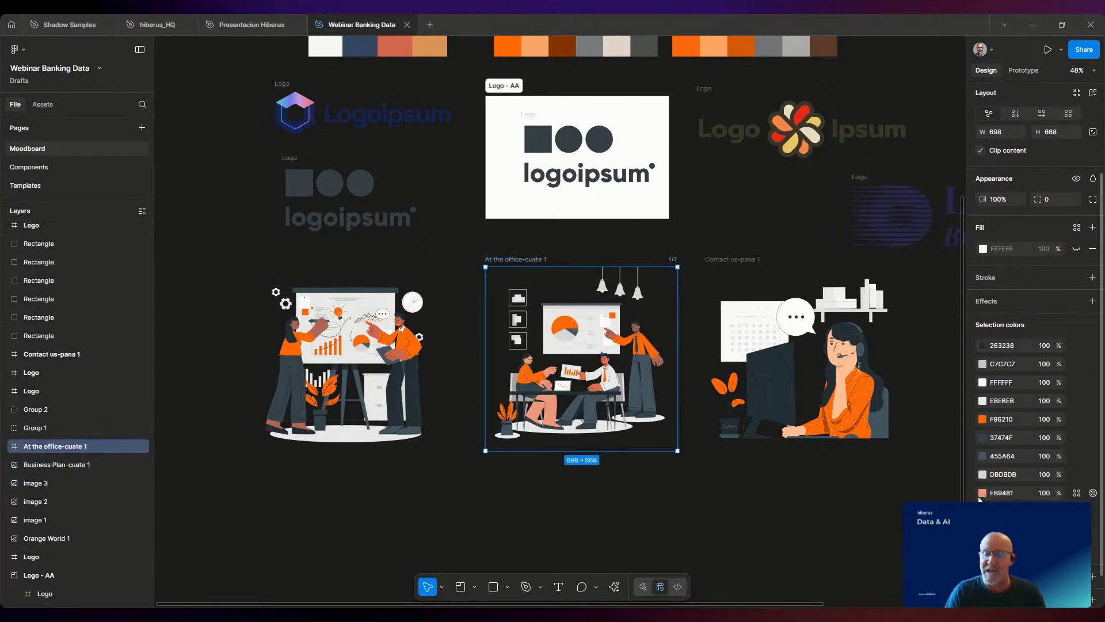
{"action": "left_click", "coordinate": [983, 457]}
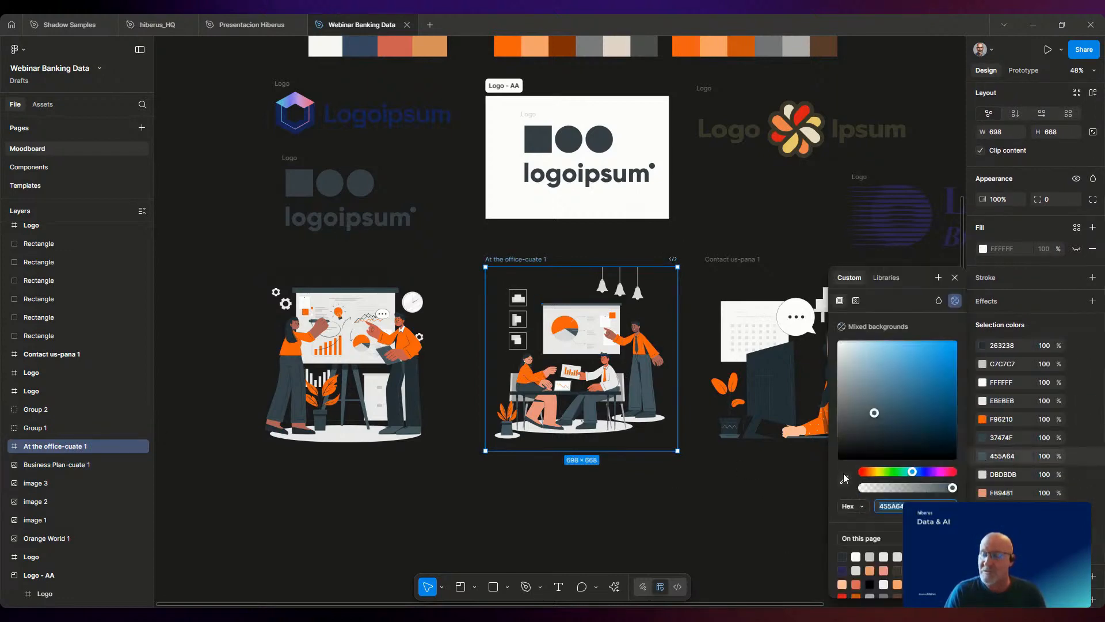
{"action": "left_click_drag", "start_coordinate": [875, 413], "coordinate": [949, 363]}
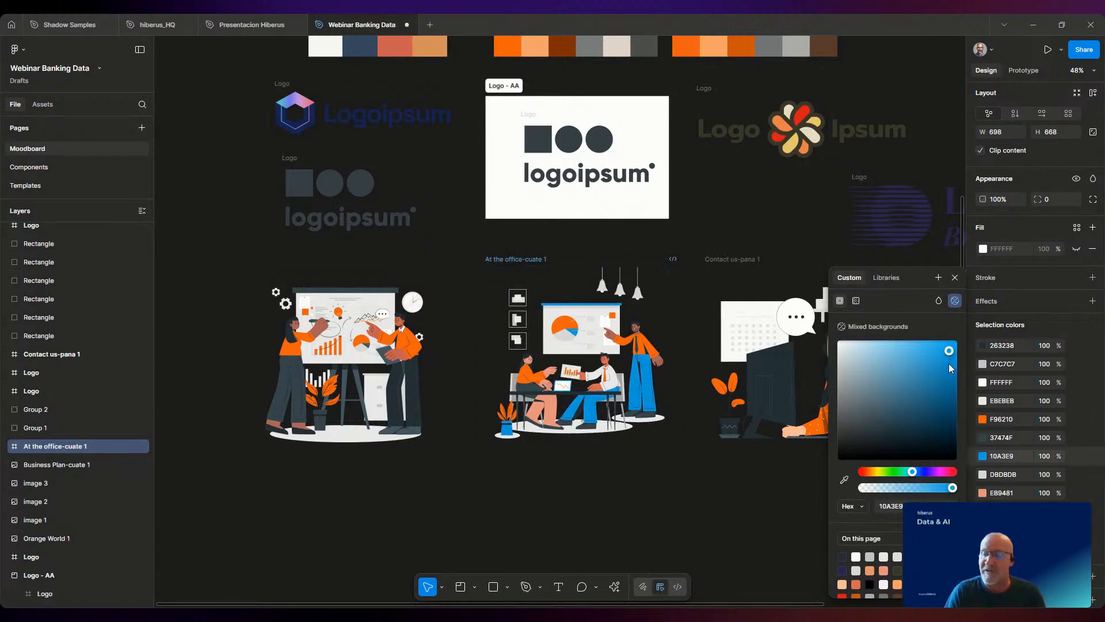
{"action": "left_click", "coordinate": [640, 538]}
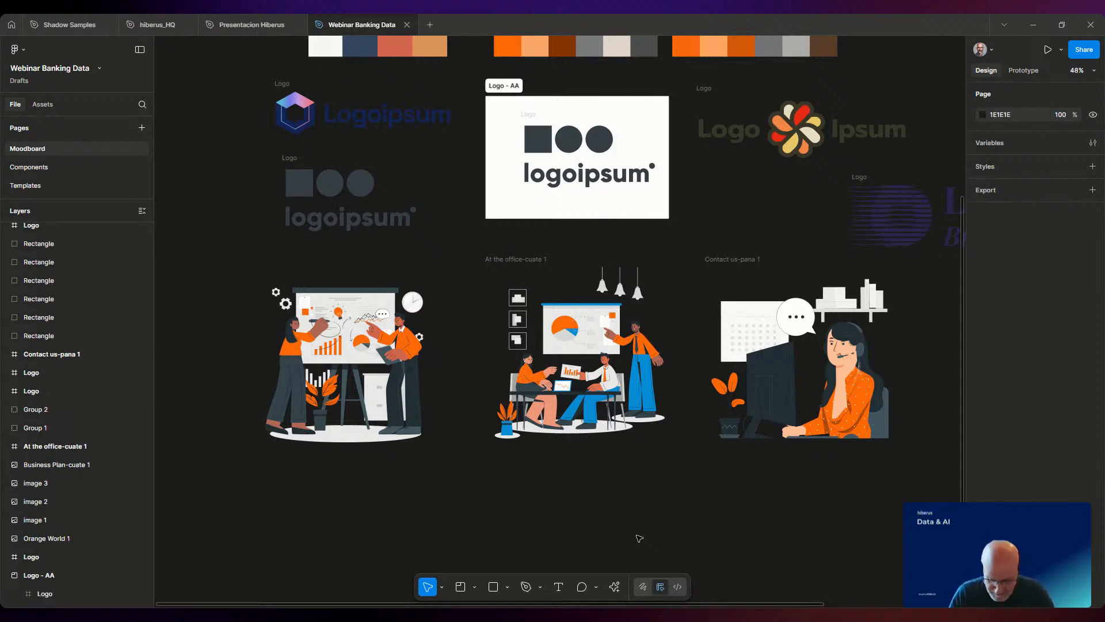
- Group the six separate colour swatches above the dark component image
{"action": "scroll", "coordinate": [626, 538], "scroll_direction": "down", "scroll_amount": 5}
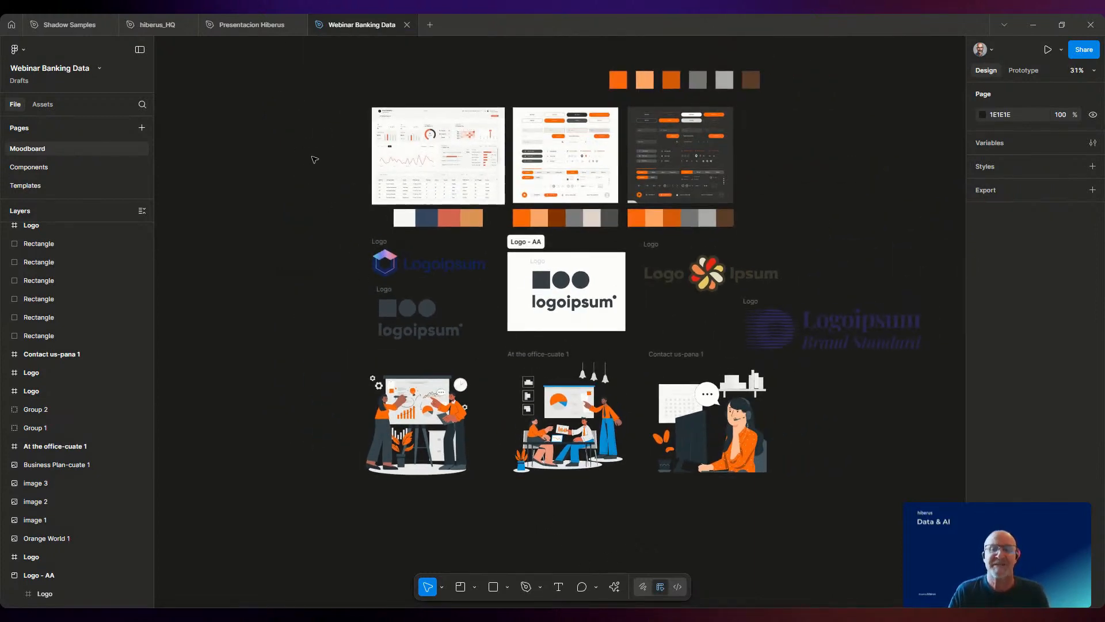
{"action": "left_click_drag", "start_coordinate": [307, 179], "coordinate": [257, 191]}
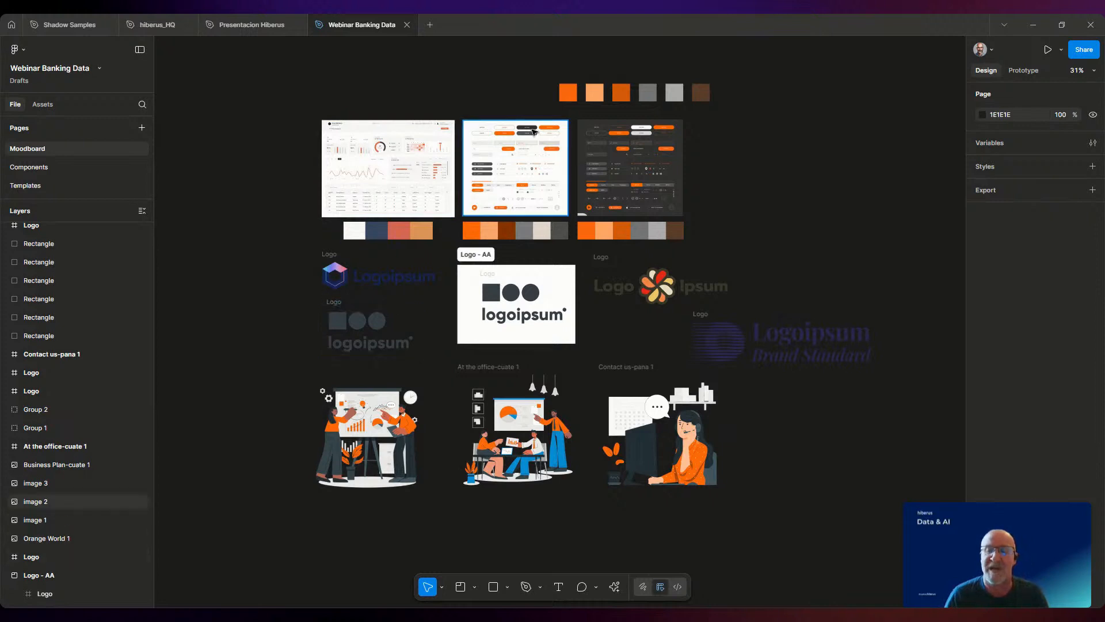
{"action": "left_click_drag", "start_coordinate": [486, 62], "coordinate": [636, 87]}
{"action": "left_click_drag", "start_coordinate": [721, 112], "coordinate": [742, 119]}
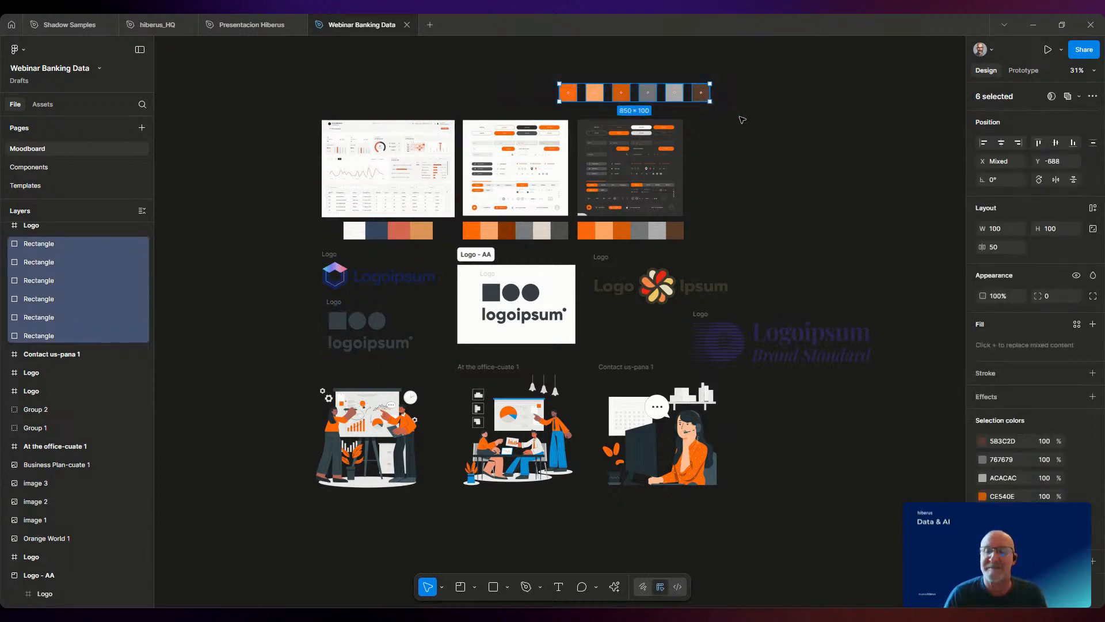
{"action": "key", "text": "ctrl+g"}
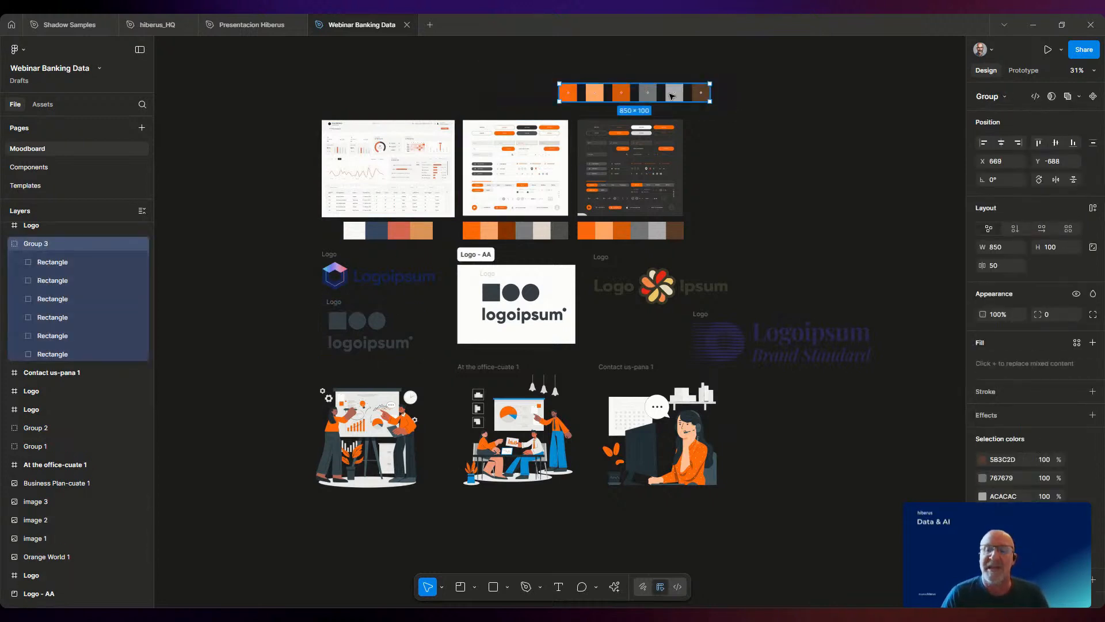
- Copy the swatch group from the Moodboard page and paste it on the Components page
{"action": "right_click", "coordinate": [623, 89]}
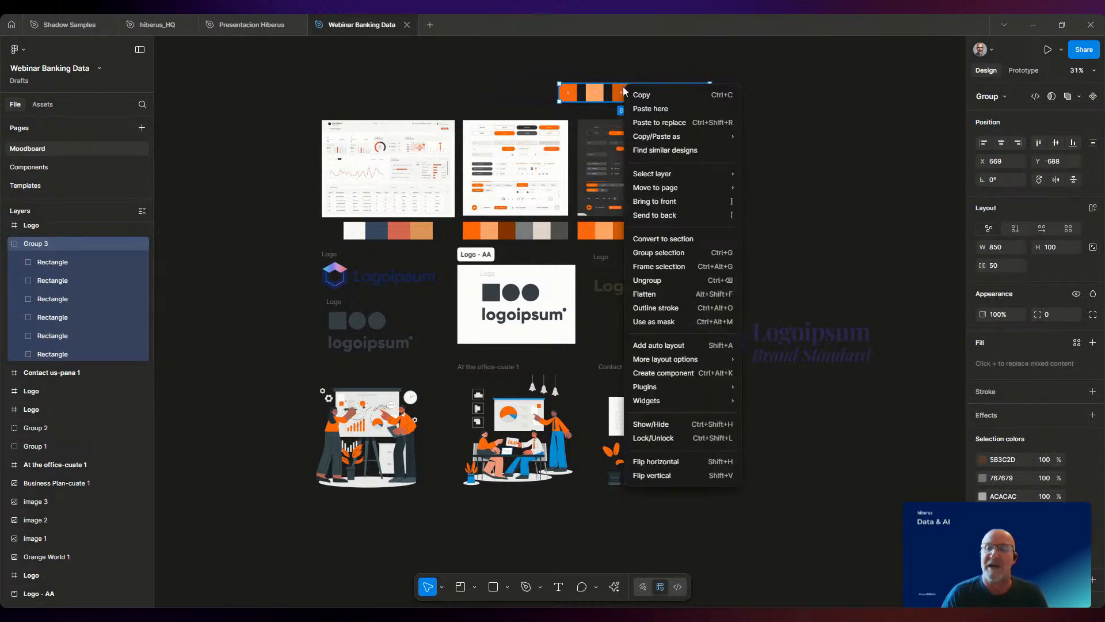
{"action": "left_click", "coordinate": [705, 94]}
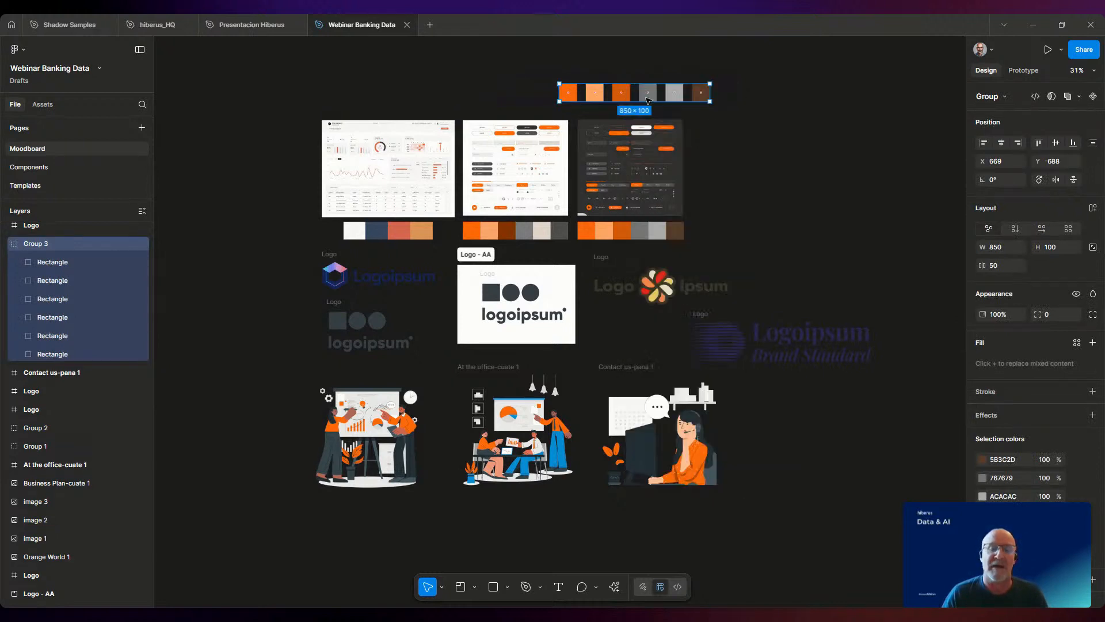
{"action": "left_click", "coordinate": [20, 167]}
{"action": "right_click", "coordinate": [372, 135]}
{"action": "left_click", "coordinate": [383, 142]}
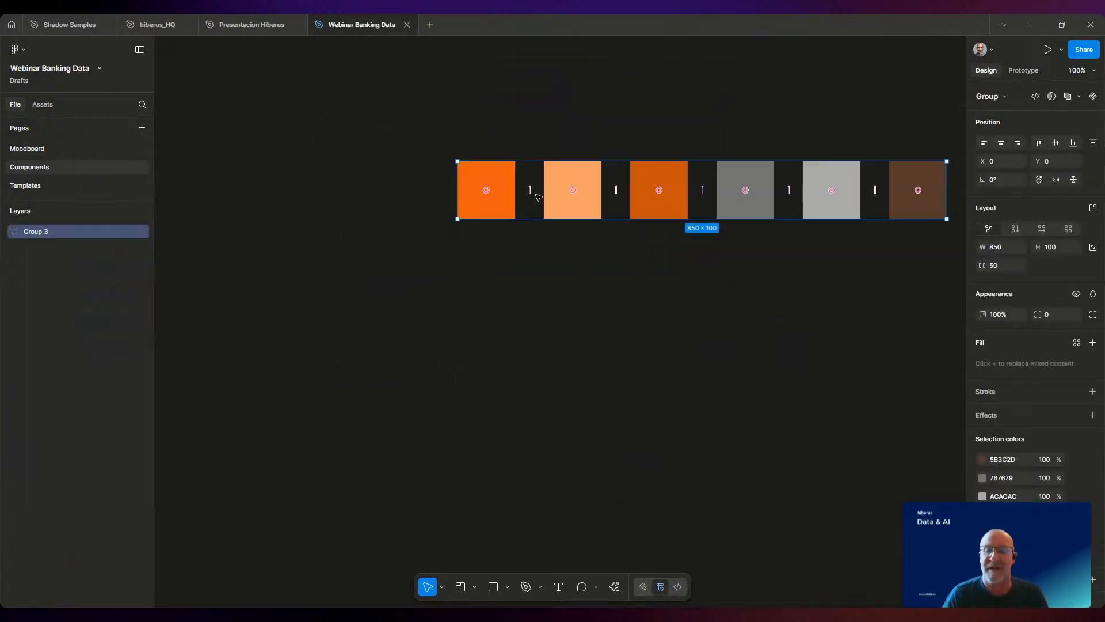
- Close the gaps between the pasted swatches with a spacing of -2, and move the group to about X -160, Y -107
{"action": "left_click_drag", "start_coordinate": [530, 192], "coordinate": [515, 193]}
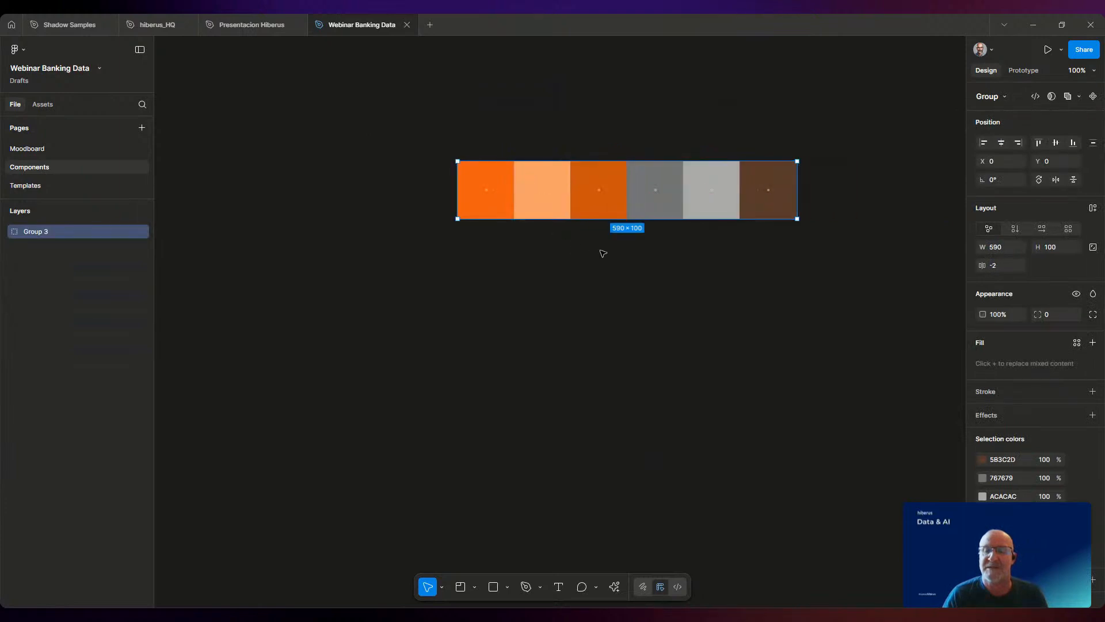
{"action": "left_click", "coordinate": [775, 298]}
{"action": "left_click", "coordinate": [513, 163]}
{"action": "left_click_drag", "start_coordinate": [505, 161], "coordinate": [412, 101]}
{"action": "left_click", "coordinate": [425, 249]}
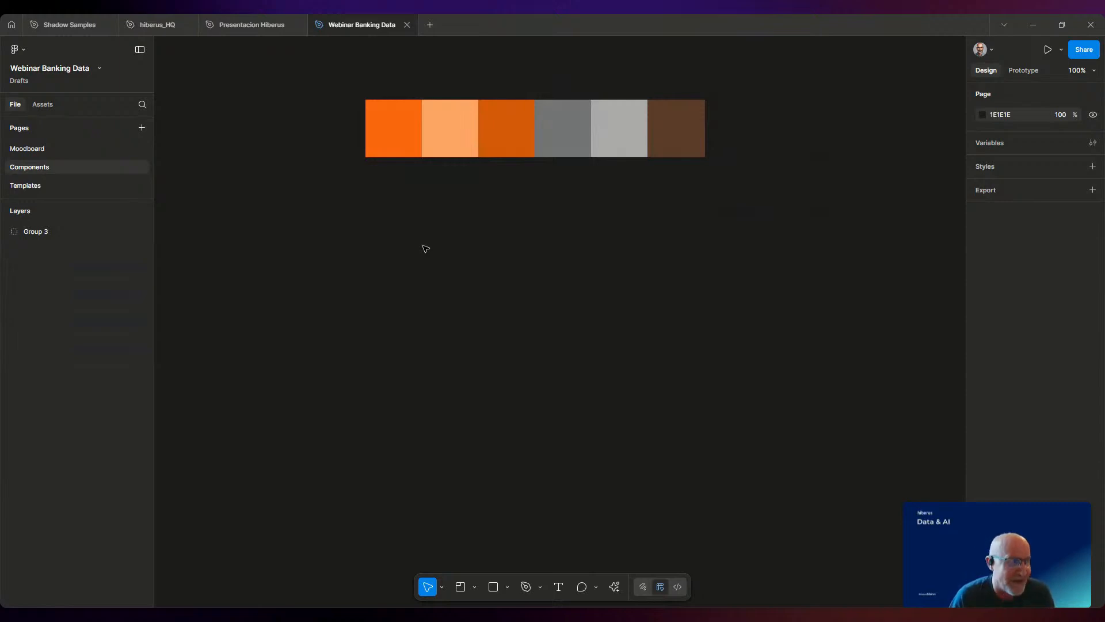
- Run the Tailwind CSS Color Generator plugin and generate a colour scale from the first orange swatch's hex code F36216
{"action": "right_click", "coordinate": [394, 234]}
{"action": "mouse_move", "coordinate": [418, 332]}
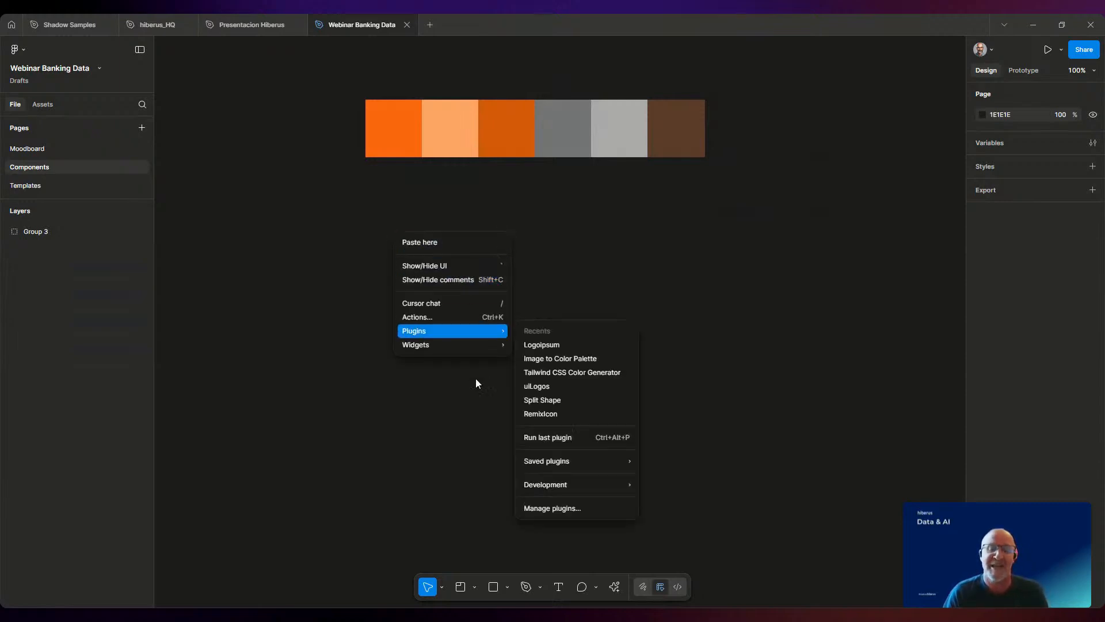
{"action": "left_click", "coordinate": [563, 374]}
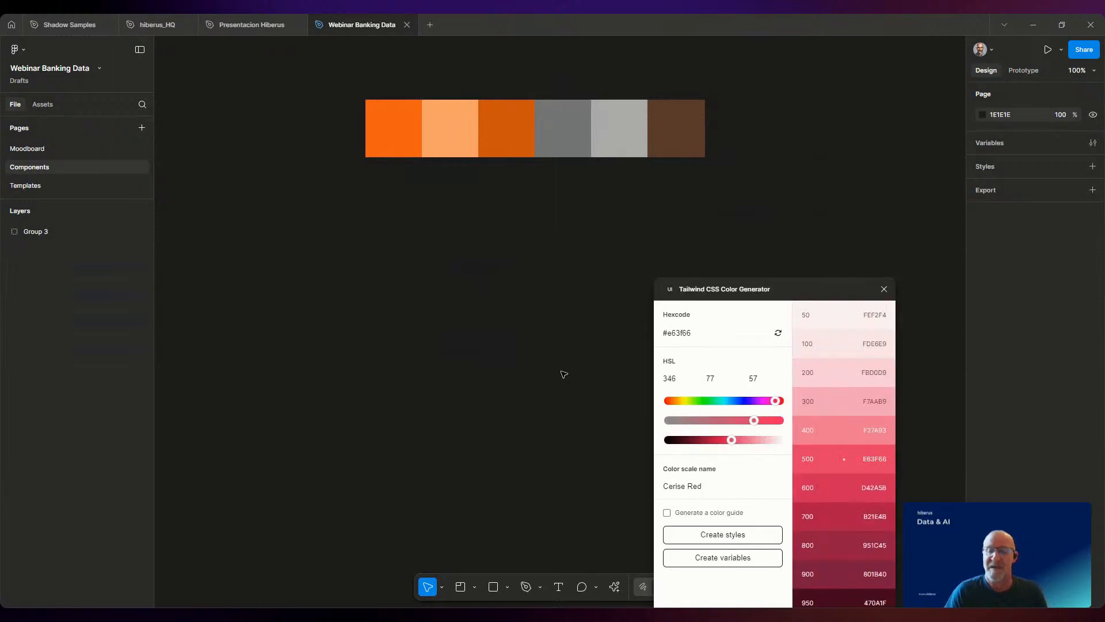
{"action": "left_click", "coordinate": [385, 144]}
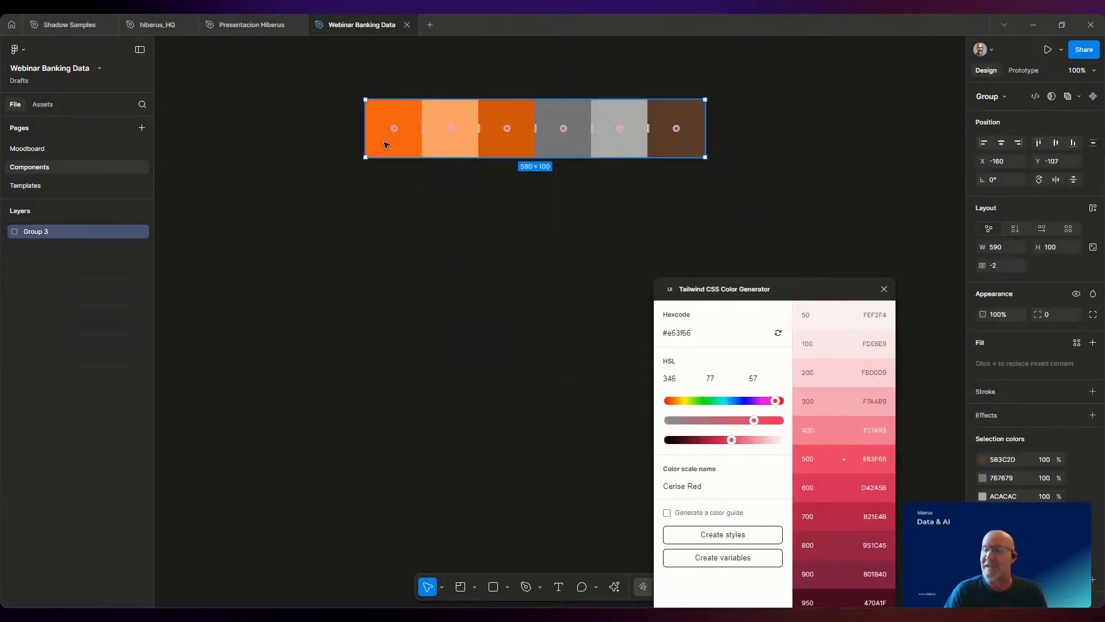
{"action": "double_click", "coordinate": [385, 145]}
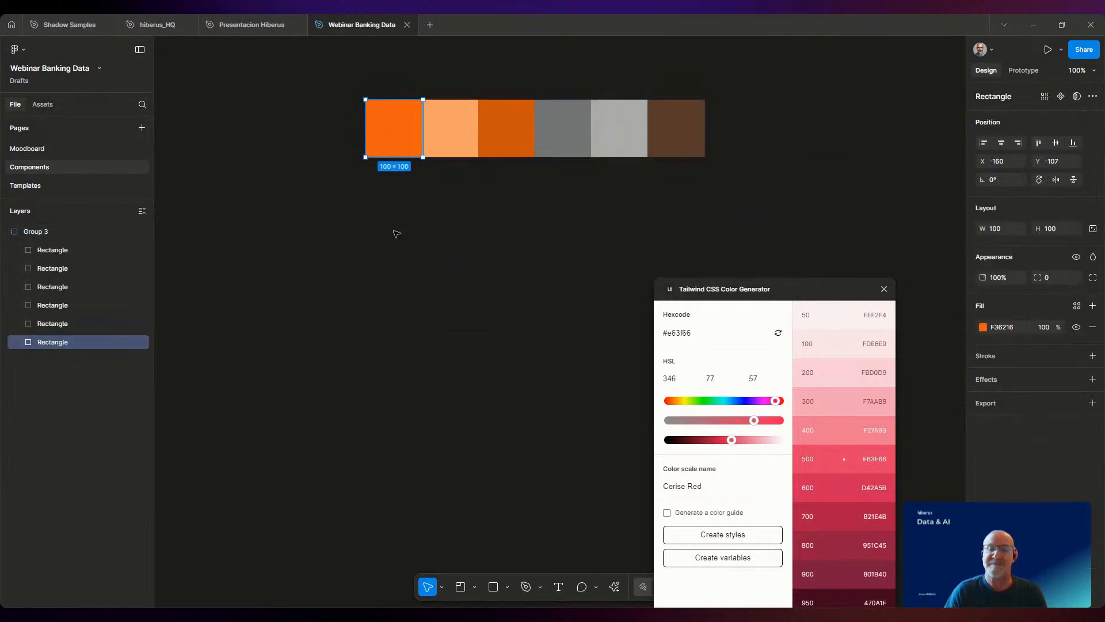
{"action": "left_click", "coordinate": [1002, 327]}
{"action": "key", "text": "ctrl+c"}
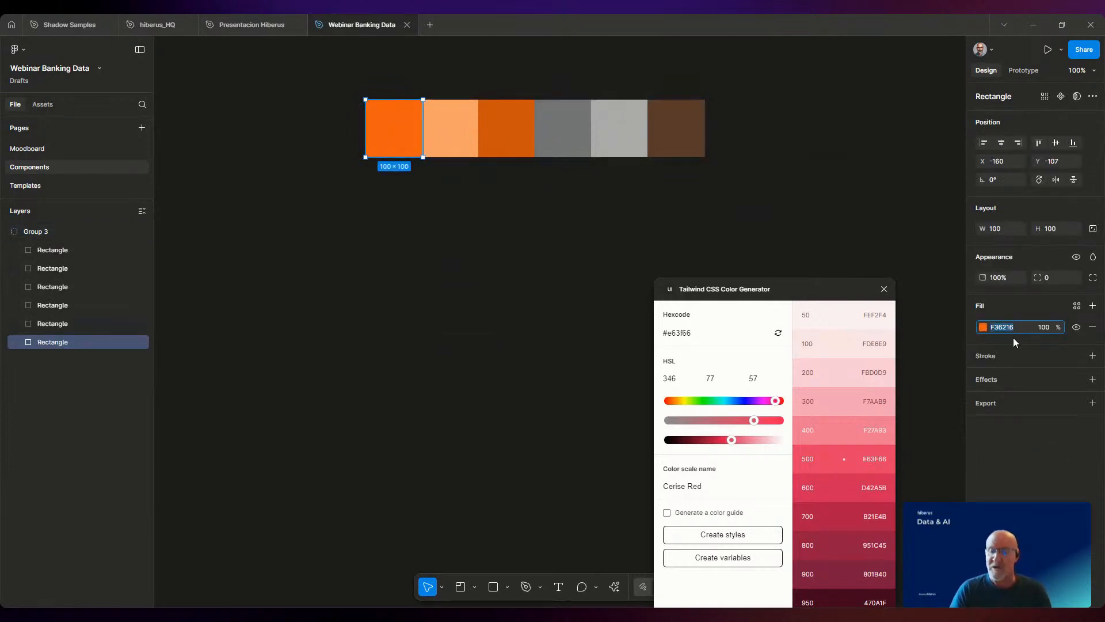
{"action": "left_click", "coordinate": [689, 333]}
{"action": "double_click", "coordinate": [689, 333]}
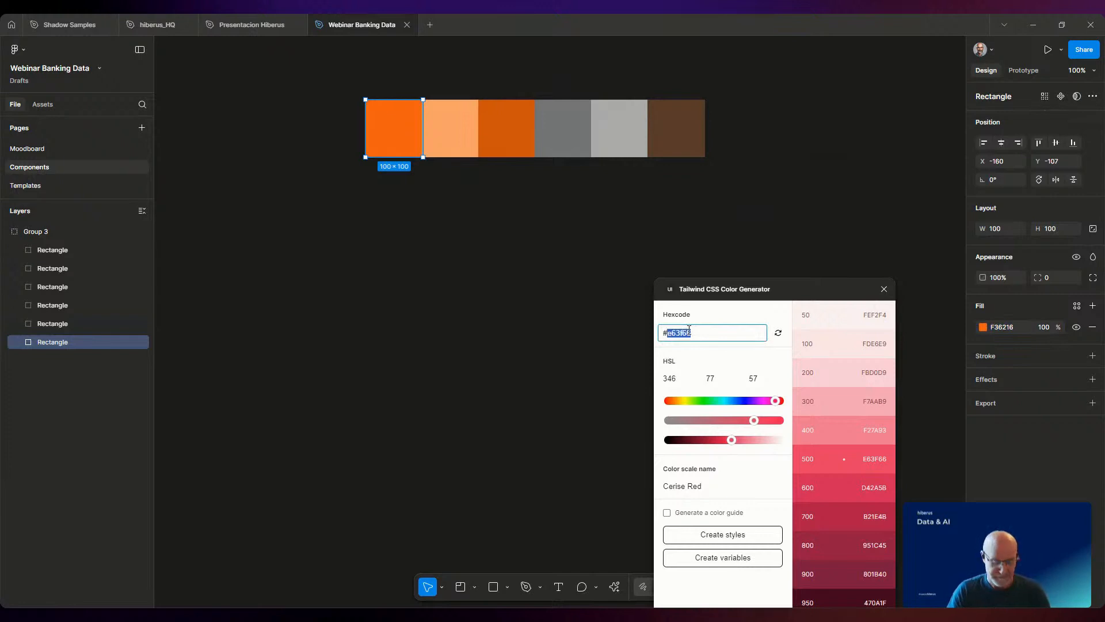
{"action": "key", "text": "ctrl+v"}
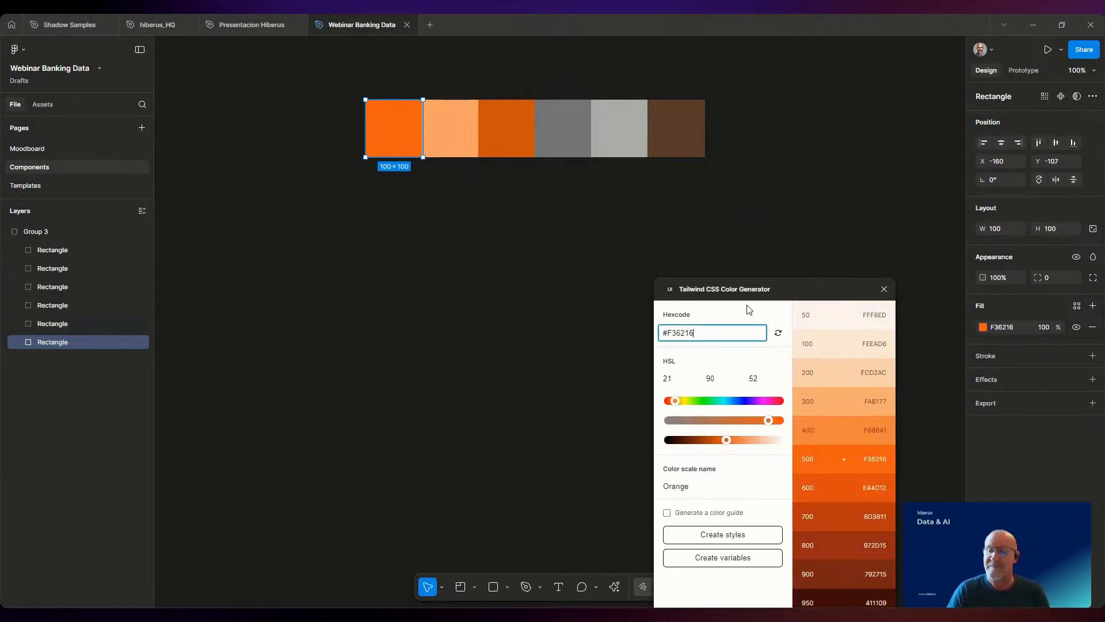
- Name the generated colour scale Primary/Orange and create colour styles from it
{"action": "left_click_drag", "start_coordinate": [792, 283], "coordinate": [763, 209]}
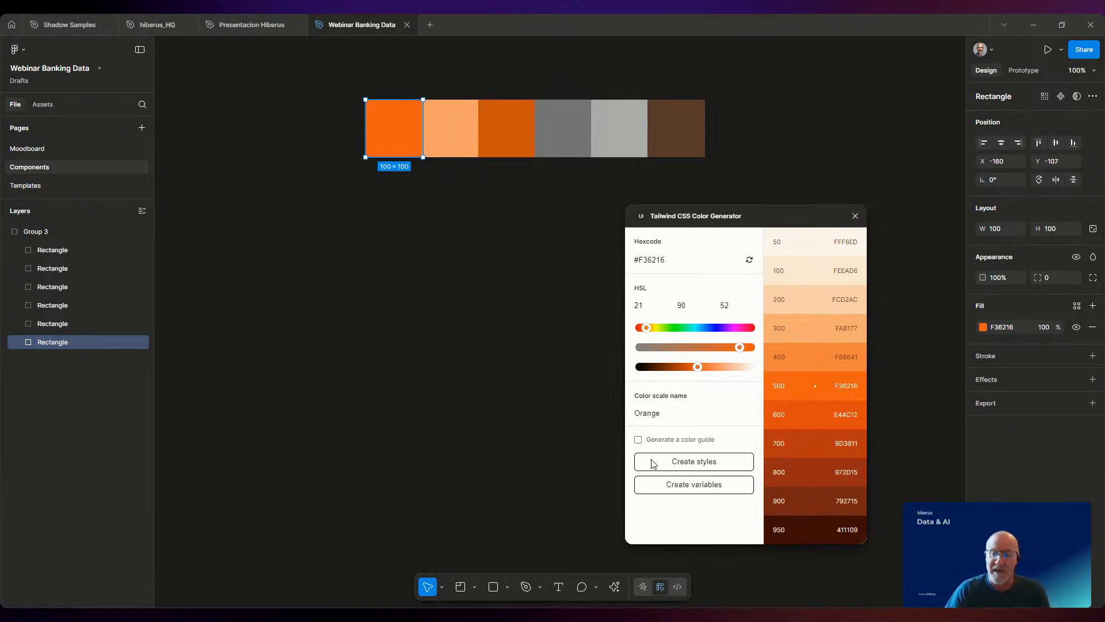
{"action": "left_click", "coordinate": [634, 413]}
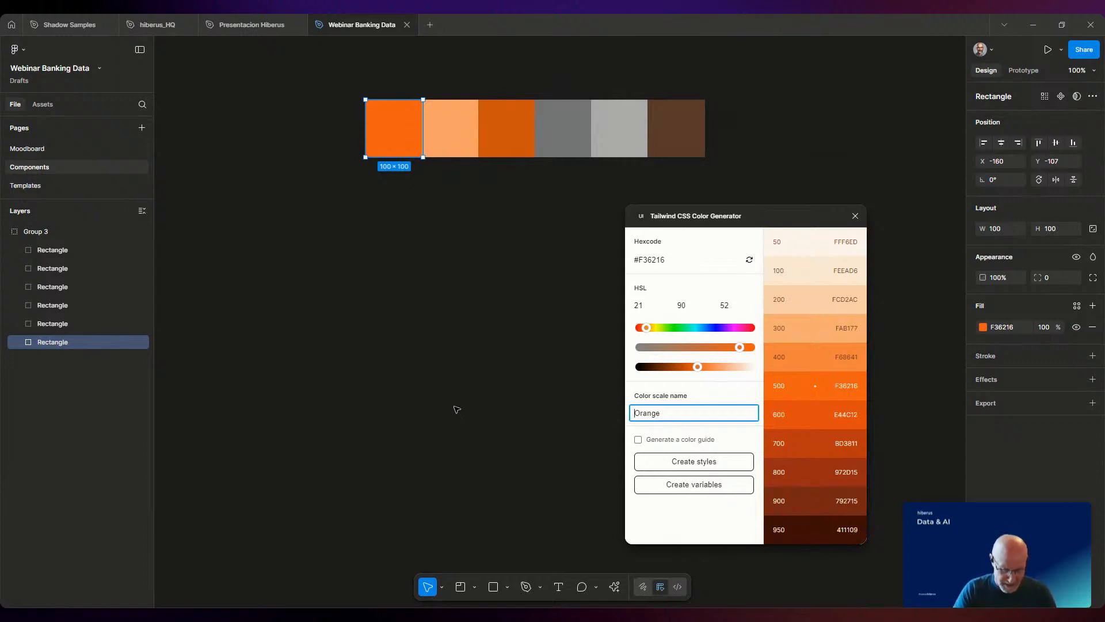
{"action": "type", "text": "Primary"}
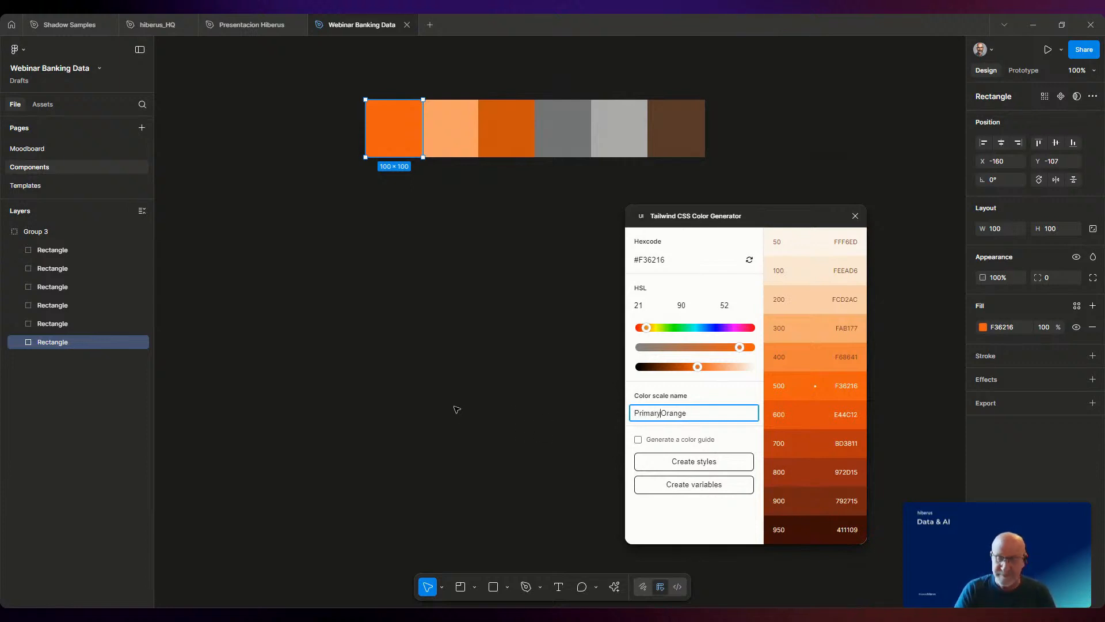
{"action": "type", "text": "/"}
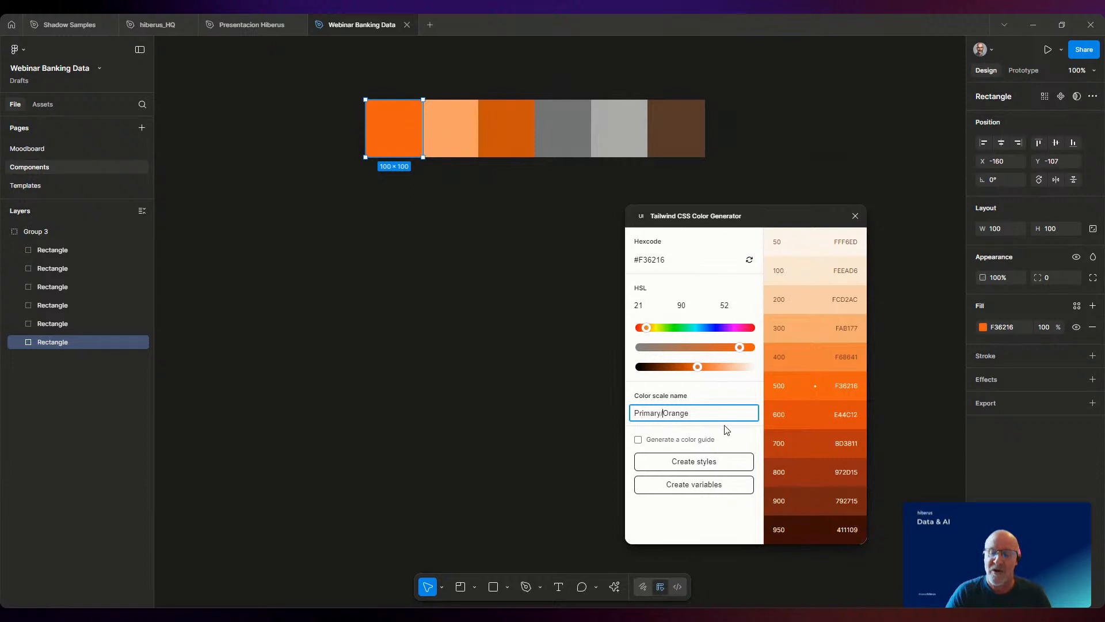
{"action": "left_click", "coordinate": [666, 466]}
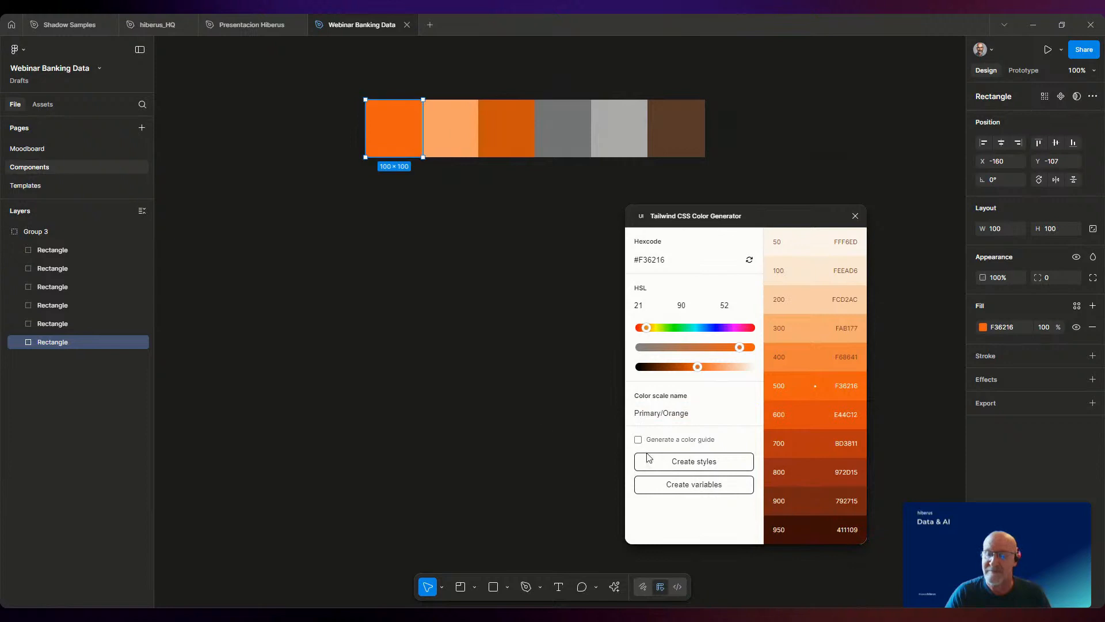
{"action": "left_click", "coordinate": [529, 420]}
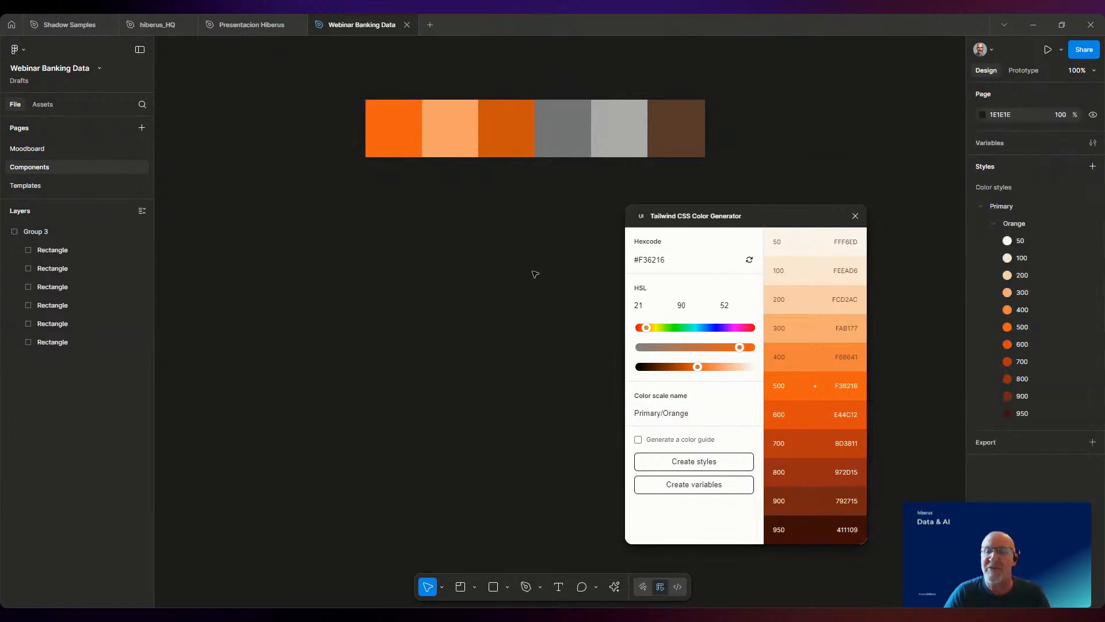
- Generate a new colour scale in the Tailwind CSS Color Generator from the darker grey swatch's hex code 767679
{"action": "left_click", "coordinate": [569, 142]}
{"action": "double_click", "coordinate": [567, 152]}
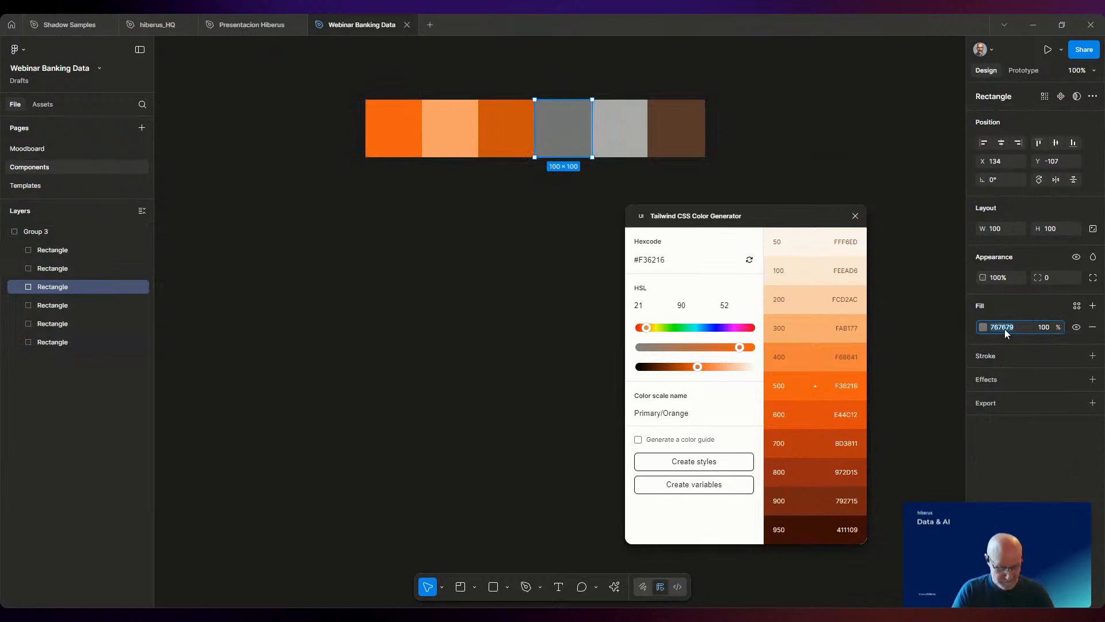
{"action": "left_click", "coordinate": [670, 260]}
{"action": "double_click", "coordinate": [670, 260]}
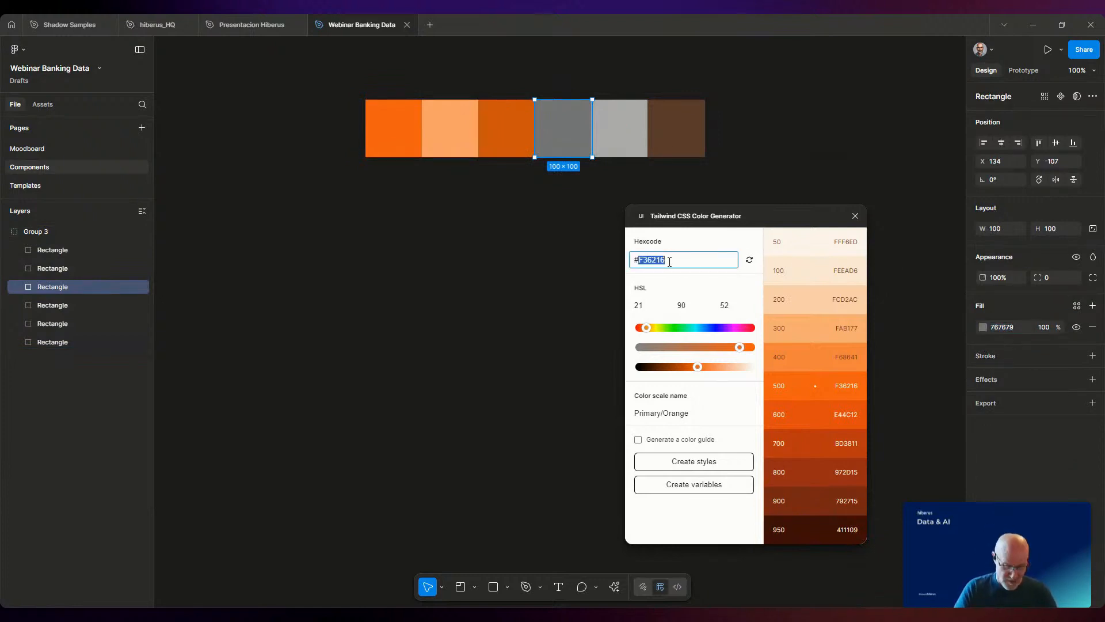
{"action": "type", "text": "767679"}
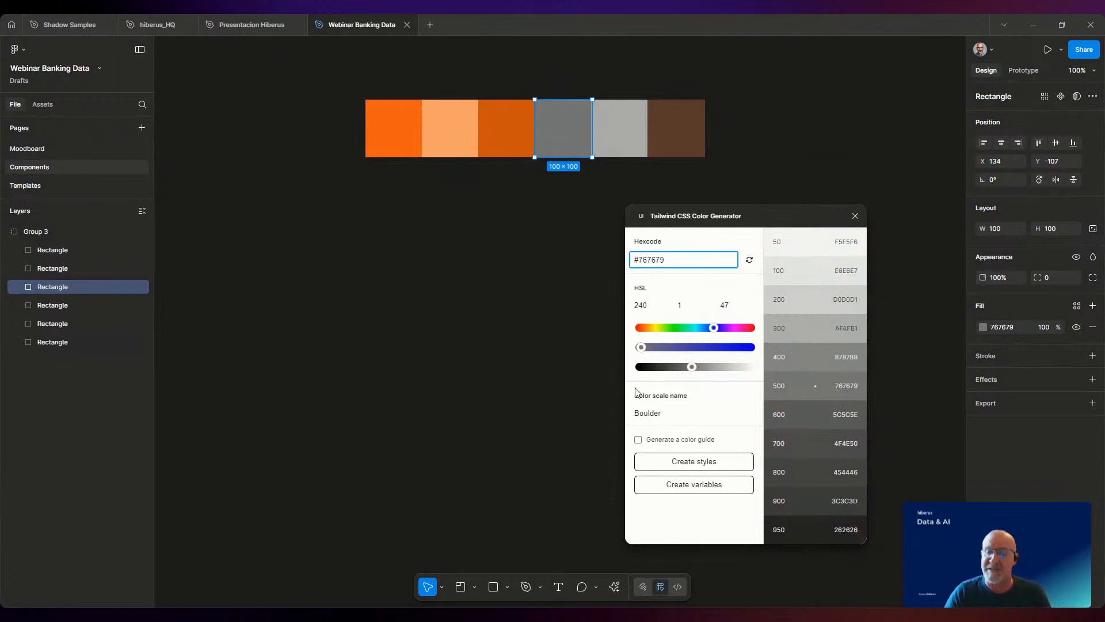
- Name the generated grey colour scale "Primitve/ Dark Grey", replacing the suggested name
{"action": "left_click", "coordinate": [638, 412]}
{"action": "type", "text": "Primitve"}
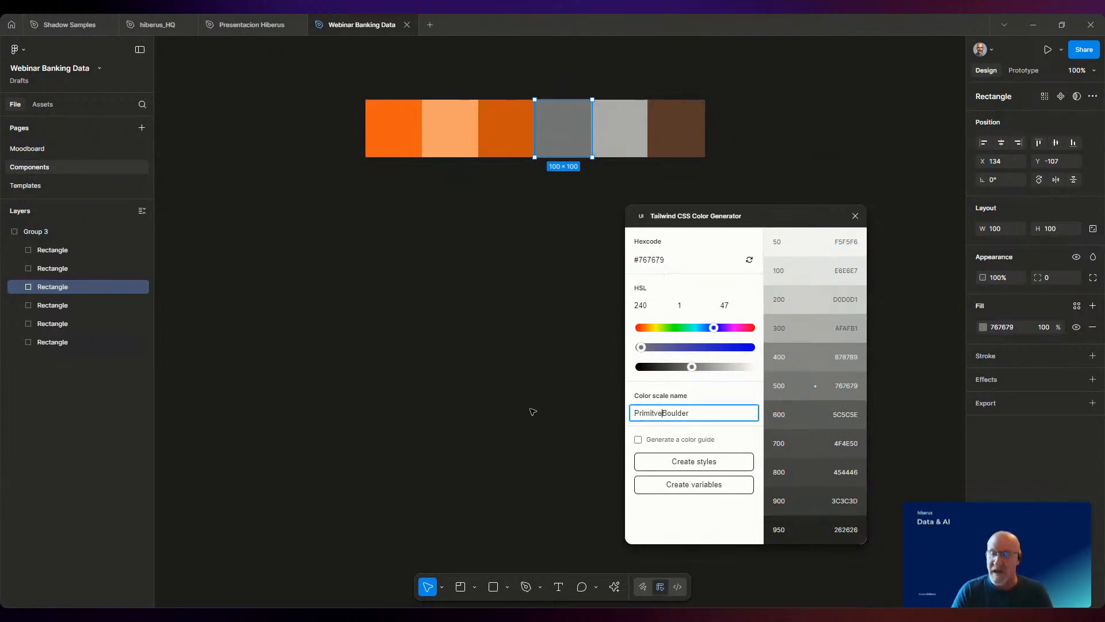
{"action": "type", "text": "/"}
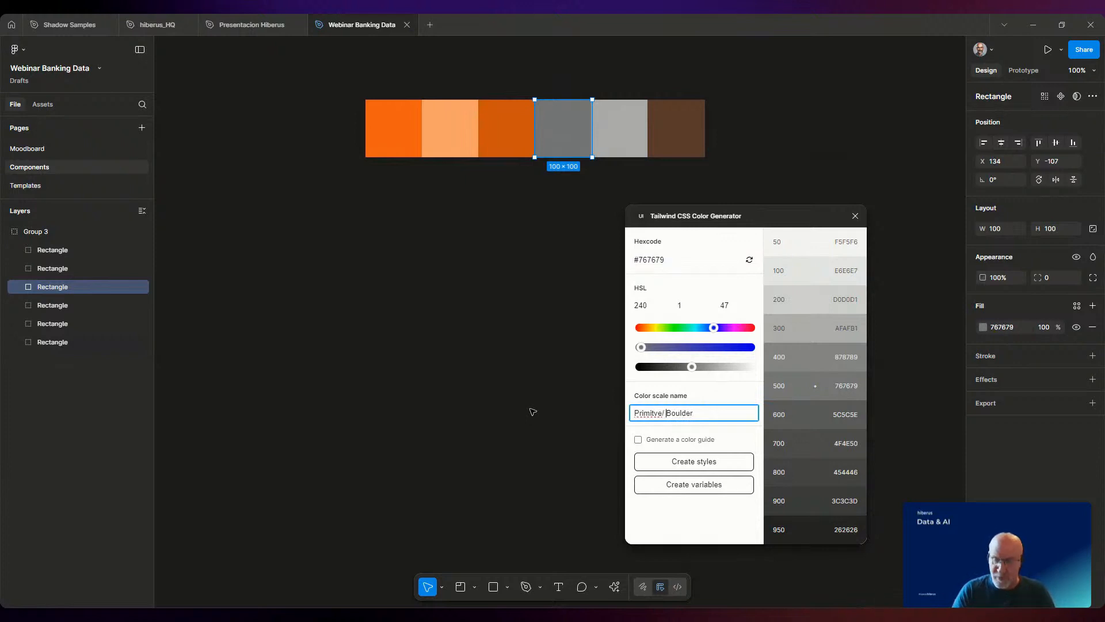
{"action": "key", "text": "Delete"}
{"action": "key", "text": "Delete"}
{"action": "key", "text": "Delete"}
{"action": "key", "text": "Delete"}
{"action": "key", "text": "Delete"}
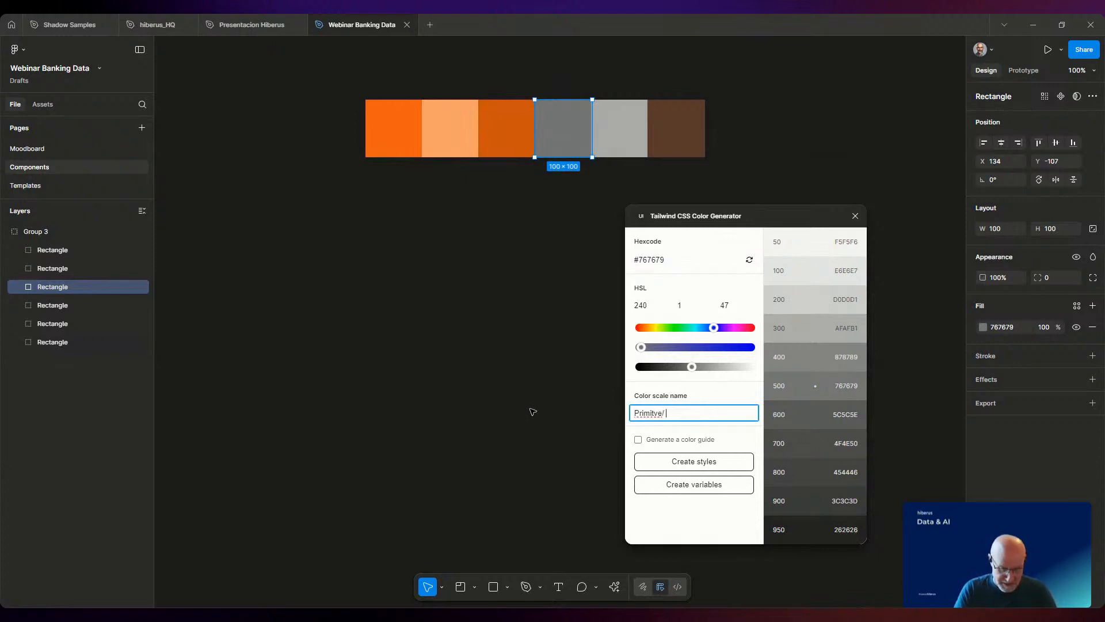
{"action": "type", "text": "dARTK"}
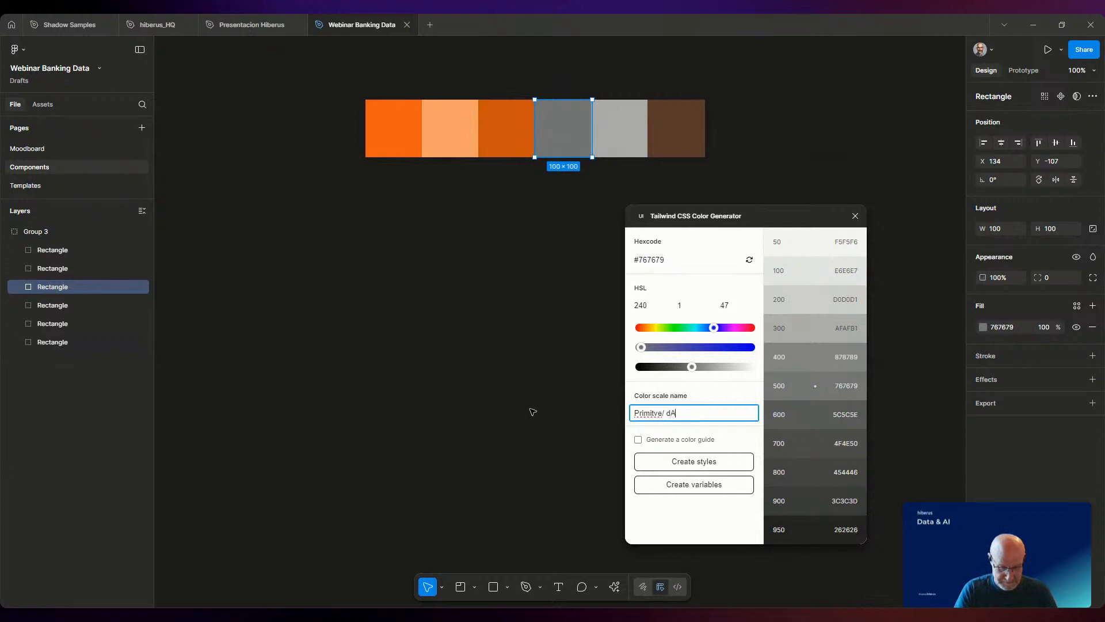
{"action": "key", "text": "BackSpace"}
{"action": "key", "text": "BackSpace"}
{"action": "key", "text": "BackSpace"}
{"action": "key", "text": "BackSpace"}
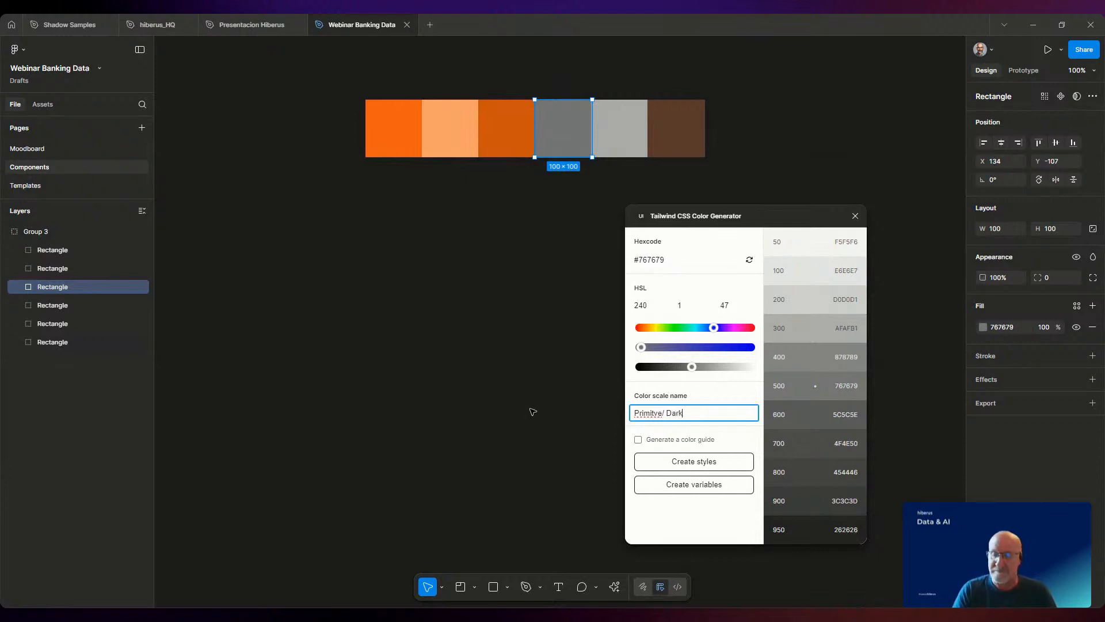
{"action": "type", "text": "ey"}
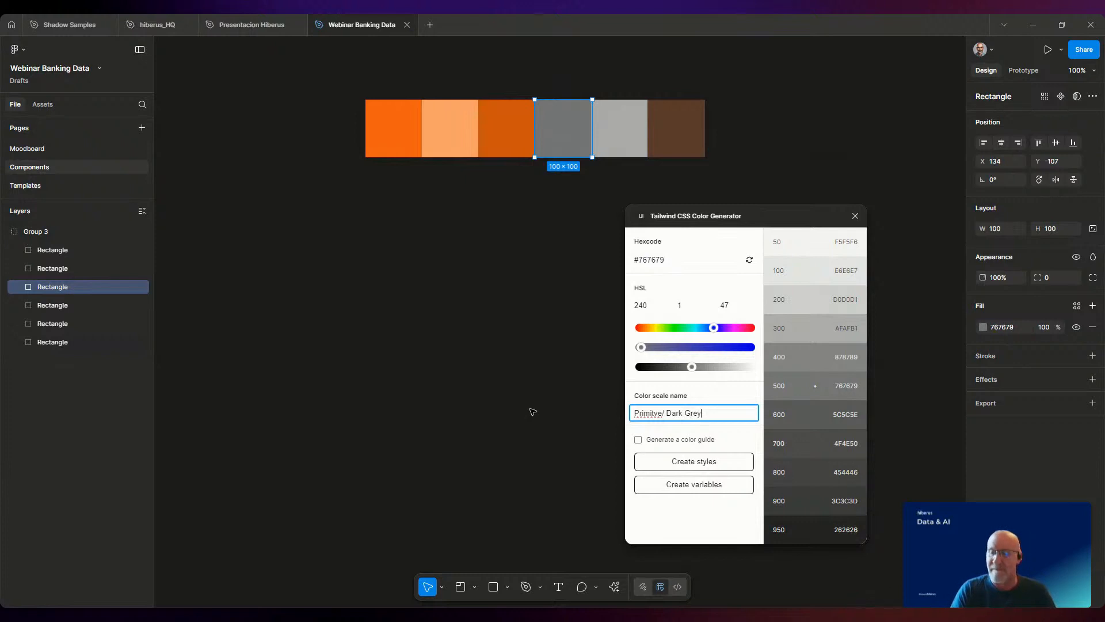
- Create colour styles from the dark grey scale and close the Tailwind CSS Color Generator plugin
{"action": "left_click", "coordinate": [656, 464]}
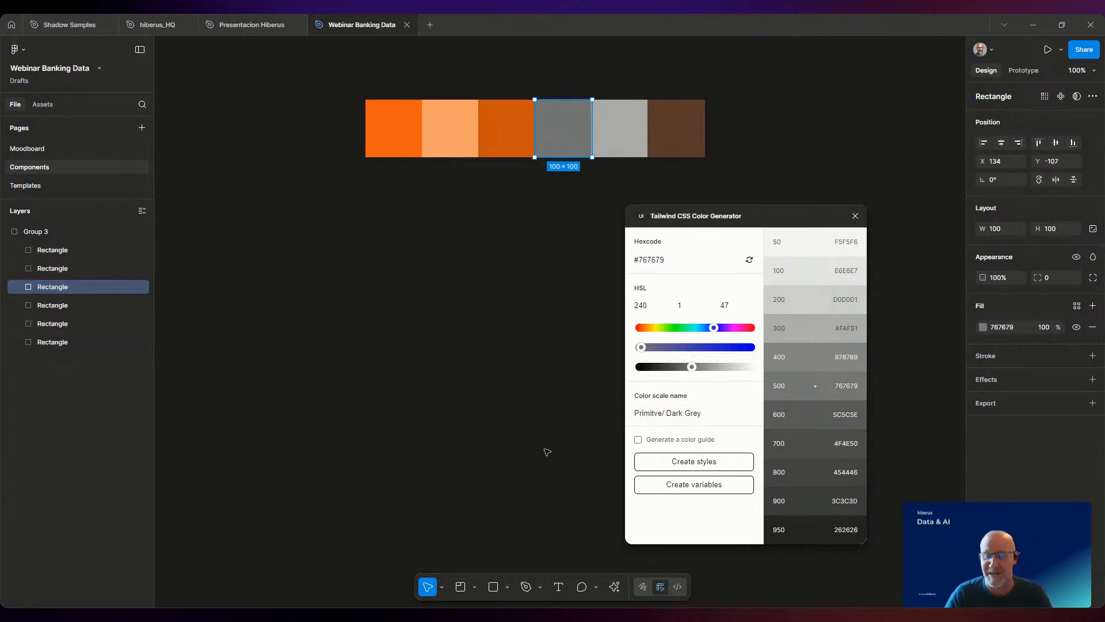
{"action": "left_click", "coordinate": [521, 455]}
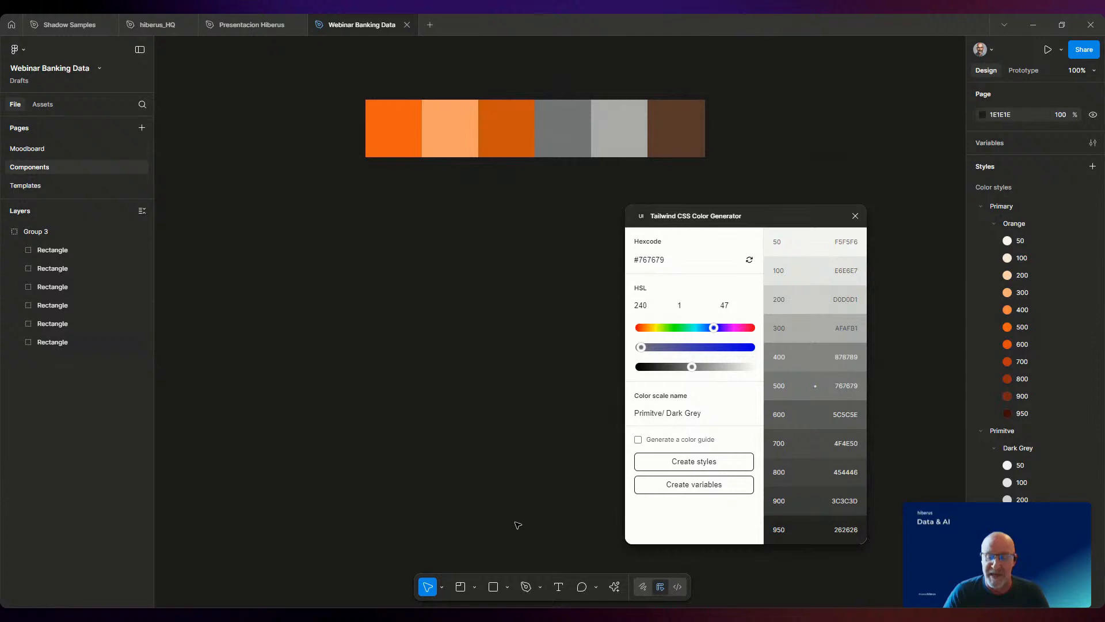
{"action": "left_click", "coordinate": [855, 216]}
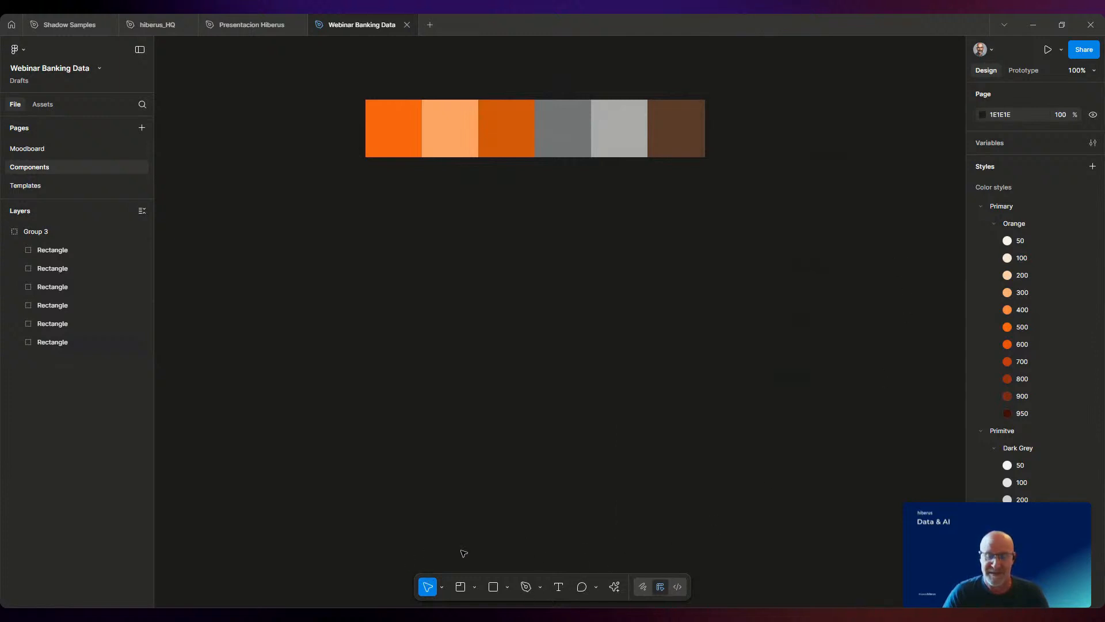
- Draw a rectangle about 323 × 257 below the swatch group and deselect it
{"action": "scroll", "coordinate": [567, 348], "scroll_direction": "down", "scroll_amount": 1}
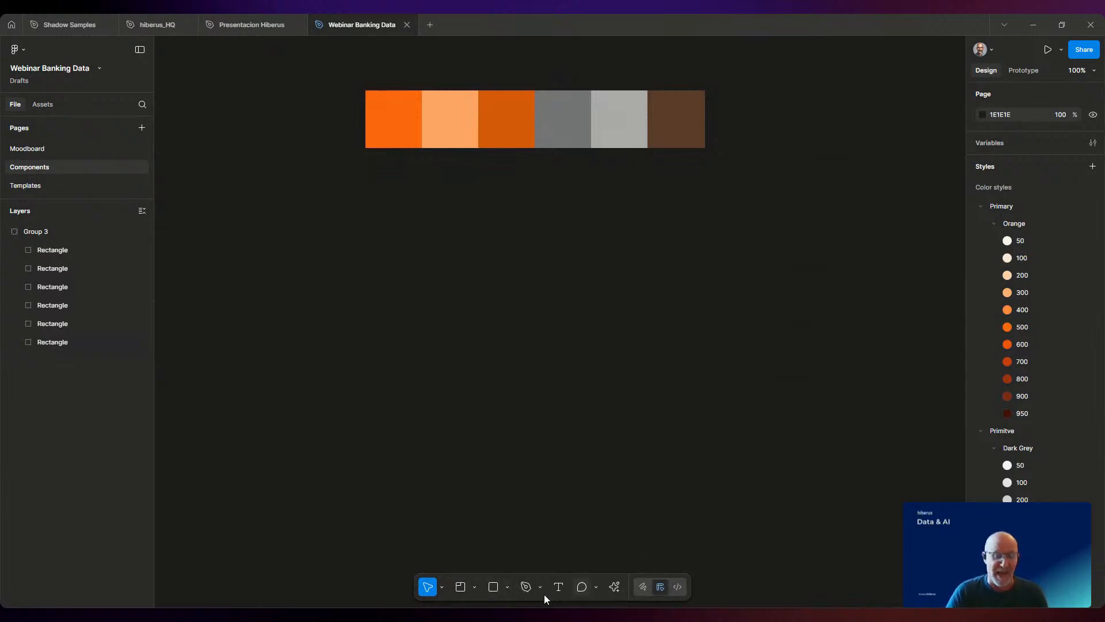
{"action": "left_click", "coordinate": [507, 588]}
{"action": "left_click", "coordinate": [518, 471]}
{"action": "mouse_move", "coordinate": [335, 239]}
{"action": "left_mouse_down"}
{"action": "mouse_move", "coordinate": [479, 292]}
{"action": "mouse_move", "coordinate": [522, 387]}
{"action": "left_mouse_up"}
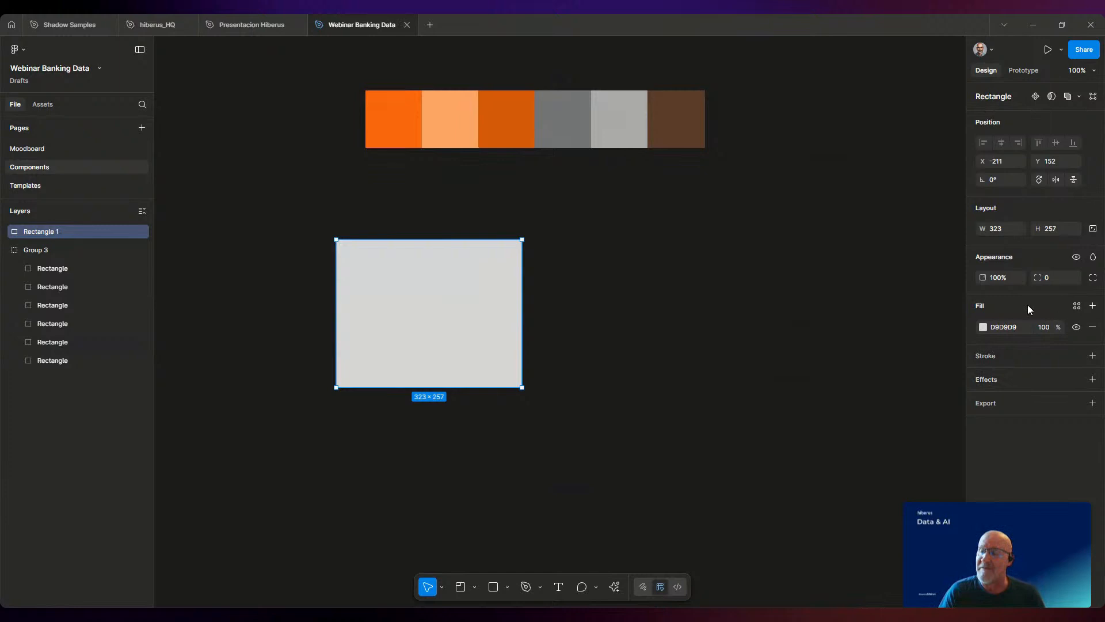
{"action": "left_click", "coordinate": [763, 302]}
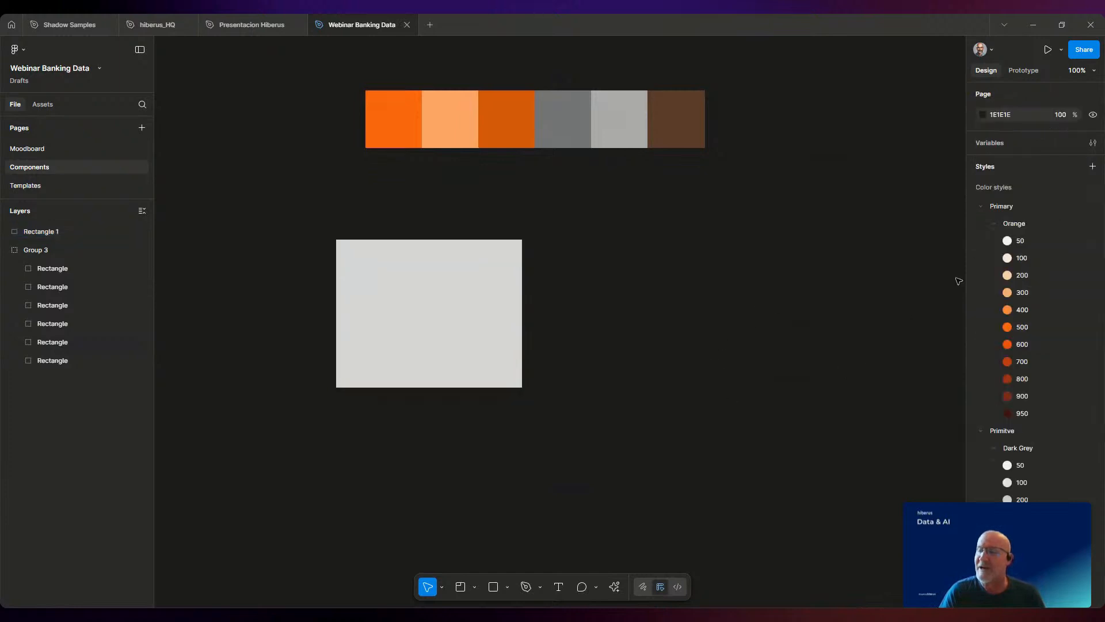
- Rename the Primitve colour style folder to Primary so it merges with the existing Primary folder
{"action": "left_click", "coordinate": [981, 223]}
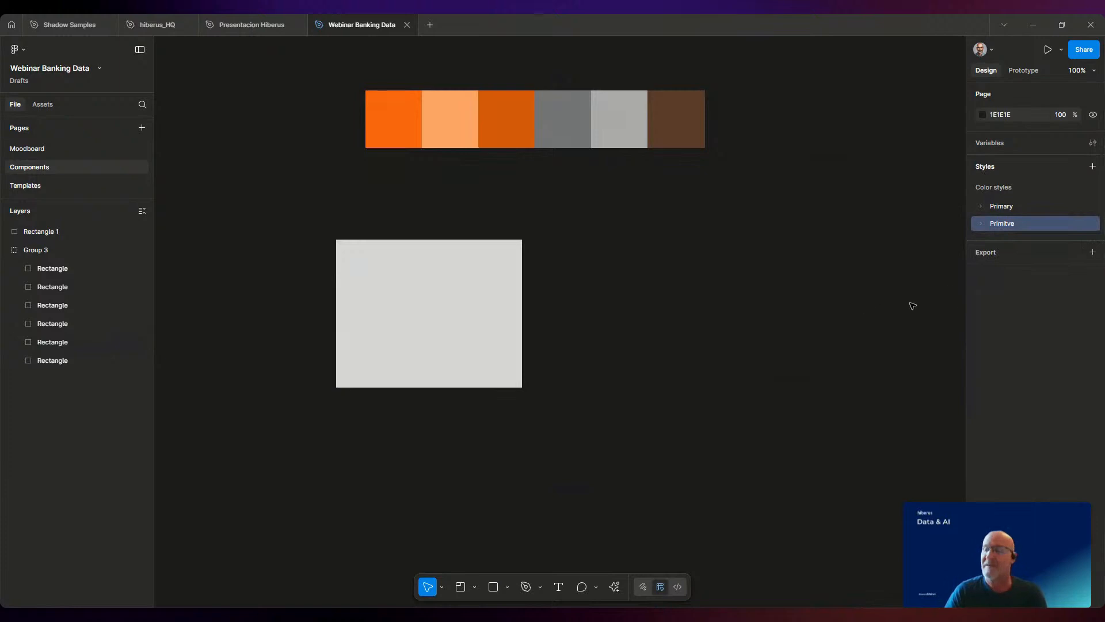
{"action": "left_click", "coordinate": [981, 224]}
{"action": "double_click", "coordinate": [1000, 224]}
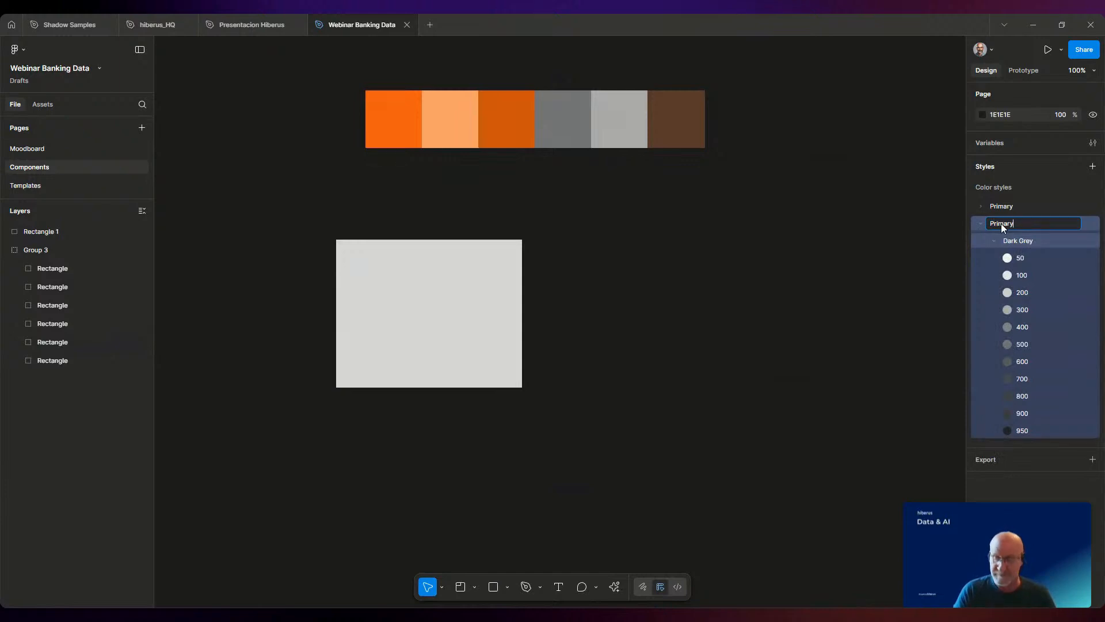
{"action": "key", "text": "Return"}
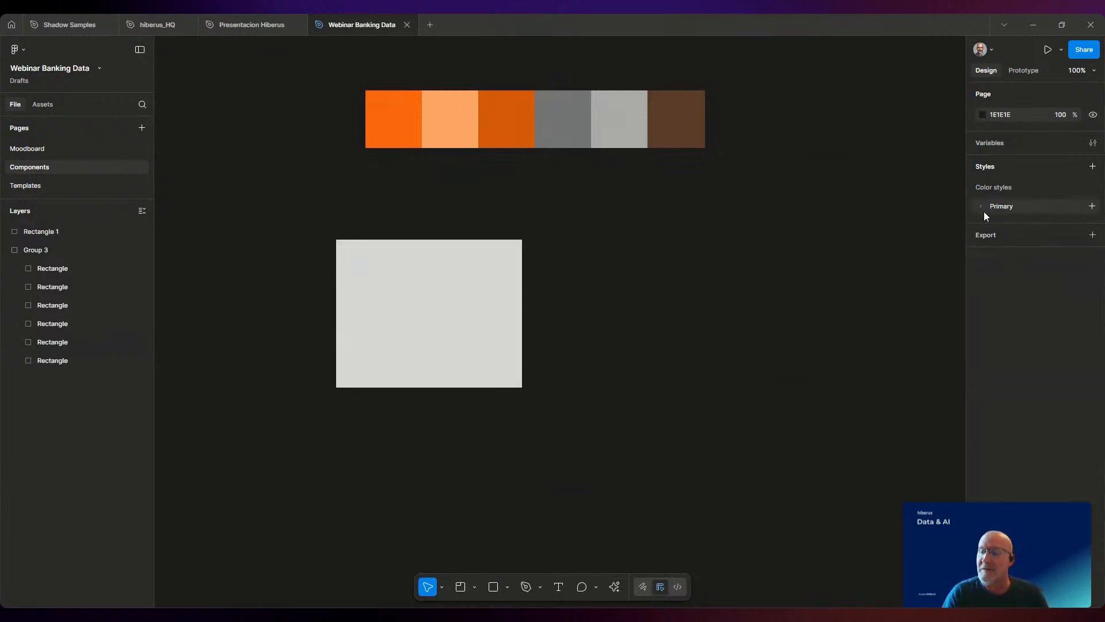
- Collapse the Orange and Dark Grey style folders inside Primary and move Dark Grey above Orange
{"action": "left_click", "coordinate": [983, 206]}
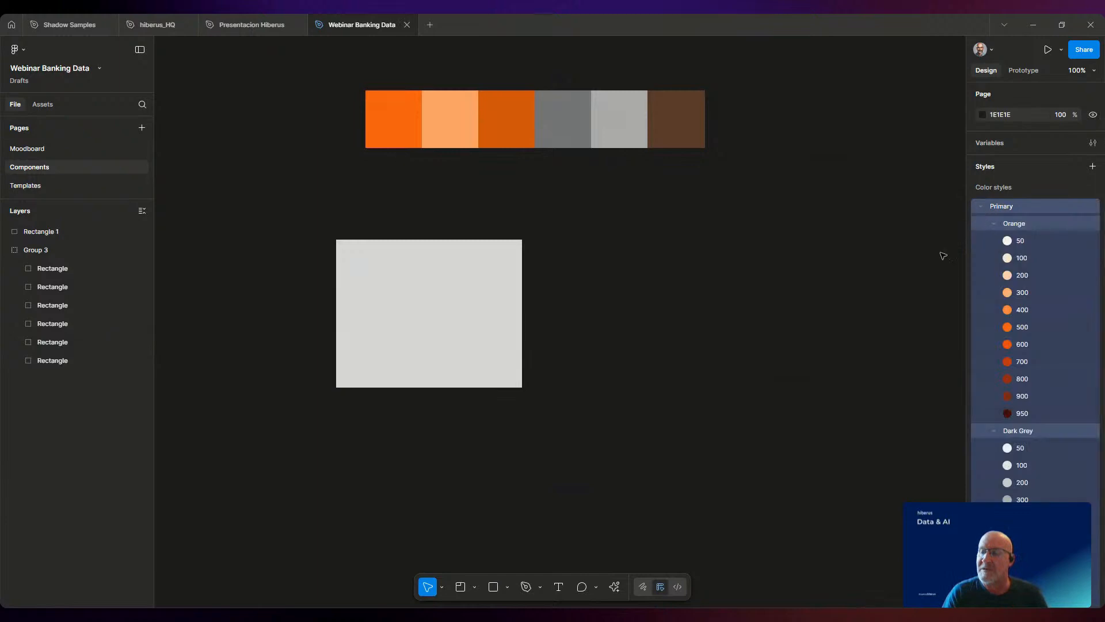
{"action": "left_click", "coordinate": [995, 224]}
{"action": "left_click", "coordinate": [993, 241]}
{"action": "left_click_drag", "start_coordinate": [1009, 238], "coordinate": [1008, 218]}
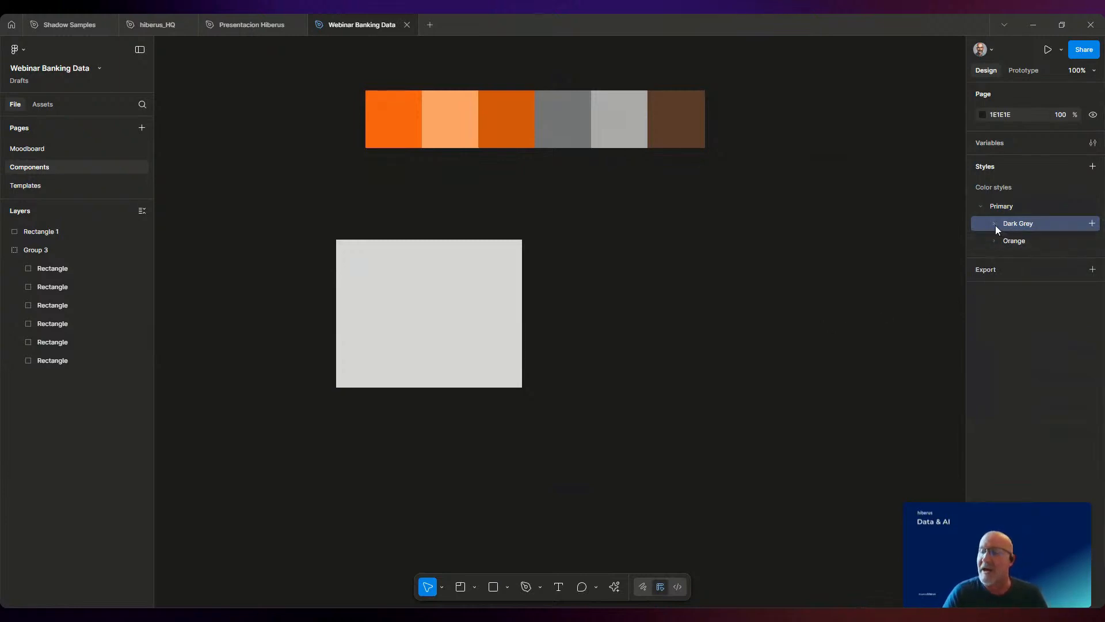
- Apply the Primary/Orange/500 colour style to the rectangle's fill as a test, and delete the rectangle
{"action": "left_click", "coordinate": [471, 309]}
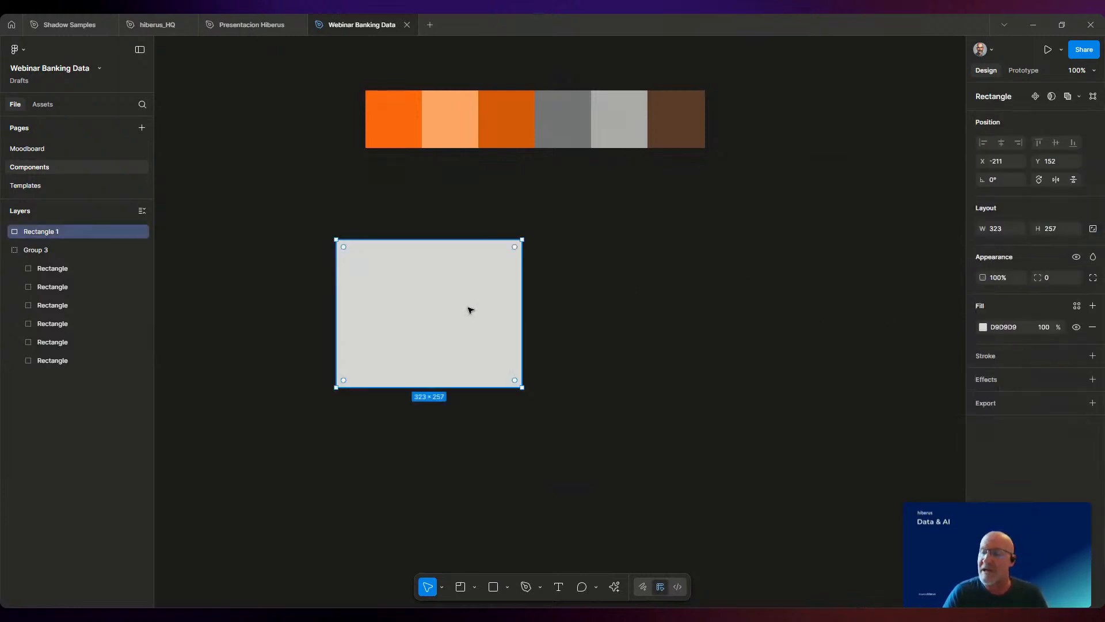
{"action": "left_click", "coordinate": [1077, 306]}
{"action": "scroll", "coordinate": [858, 435], "scroll_direction": "down", "scroll_amount": 3}
{"action": "scroll", "coordinate": [857, 436], "scroll_direction": "down", "scroll_amount": 4}
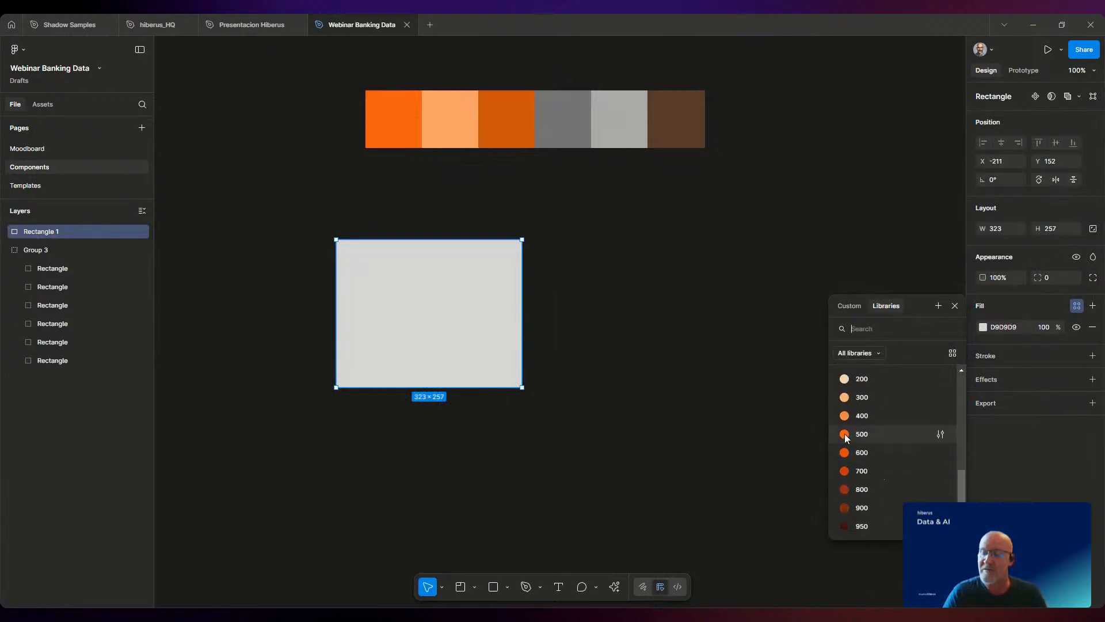
{"action": "left_click", "coordinate": [845, 433]}
{"action": "left_click", "coordinate": [708, 433]}
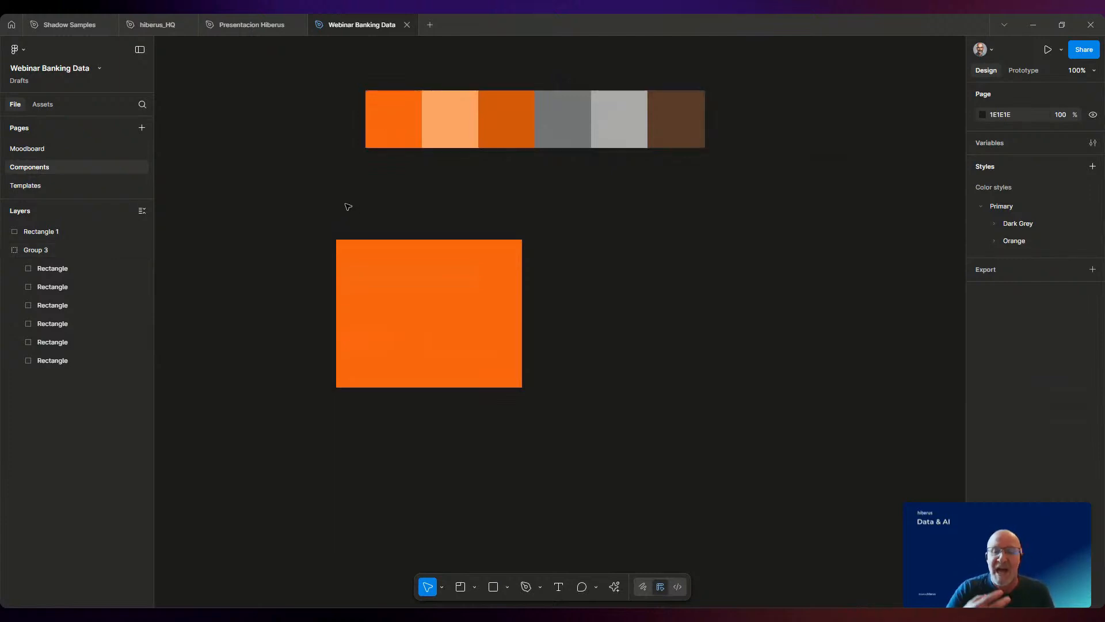
{"action": "left_click", "coordinate": [347, 258]}
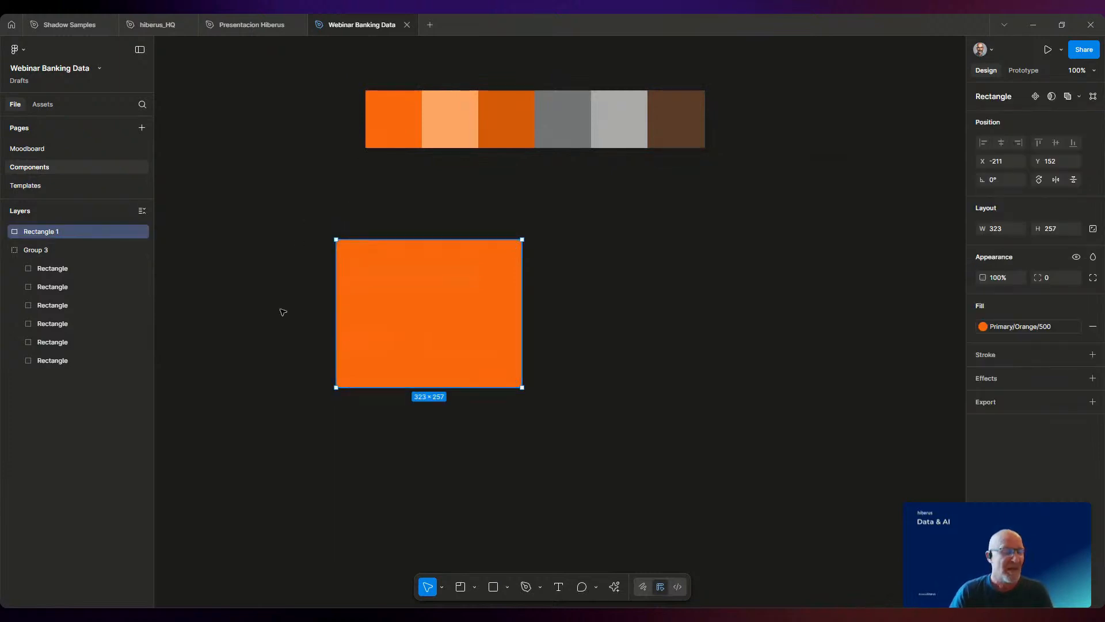
{"action": "key", "text": "Delete"}
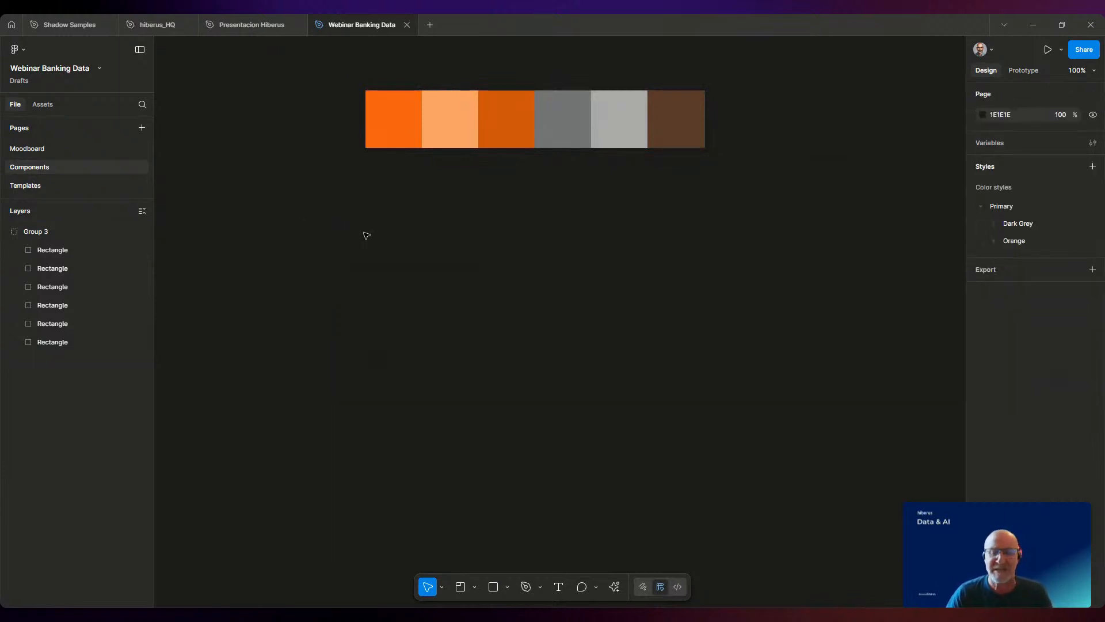
- Add a text box about 84 × 58 below the swatches reading "Botton", with its text centred horizontally and vertically
{"action": "left_click", "coordinate": [507, 588]}
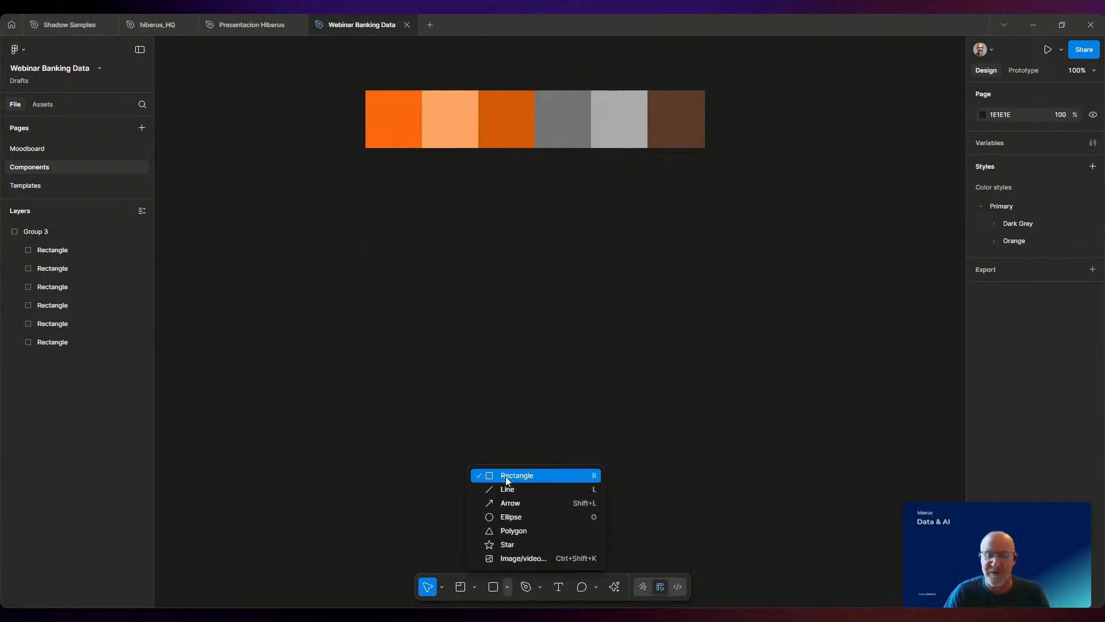
{"action": "left_click", "coordinate": [557, 587]}
{"action": "left_click_drag", "start_coordinate": [387, 222], "coordinate": [436, 256]}
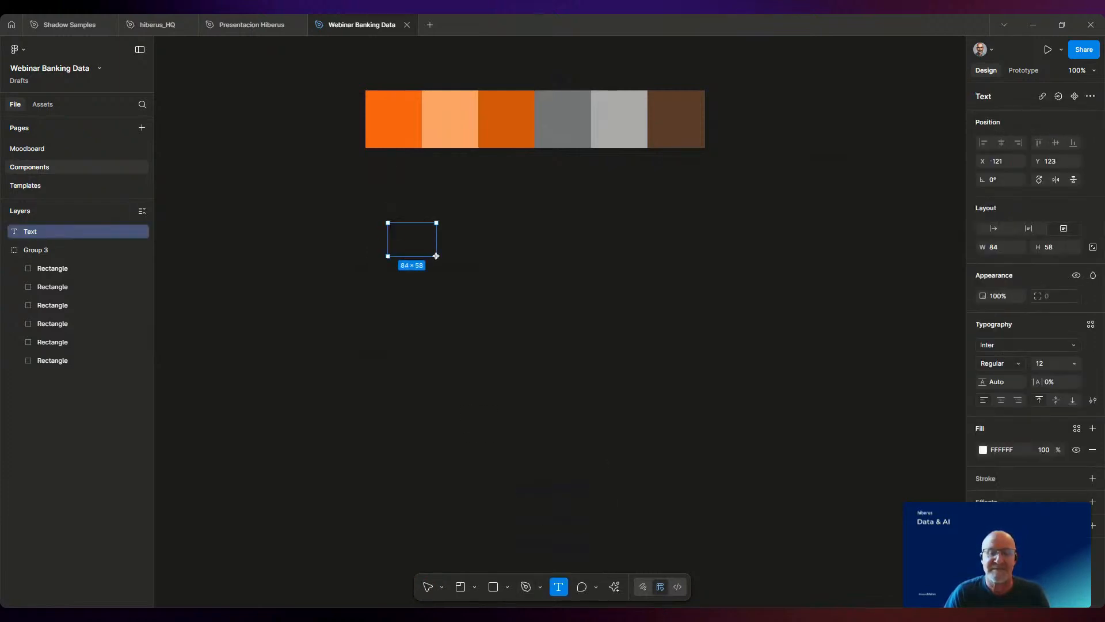
{"action": "type", "text": "Boi"}
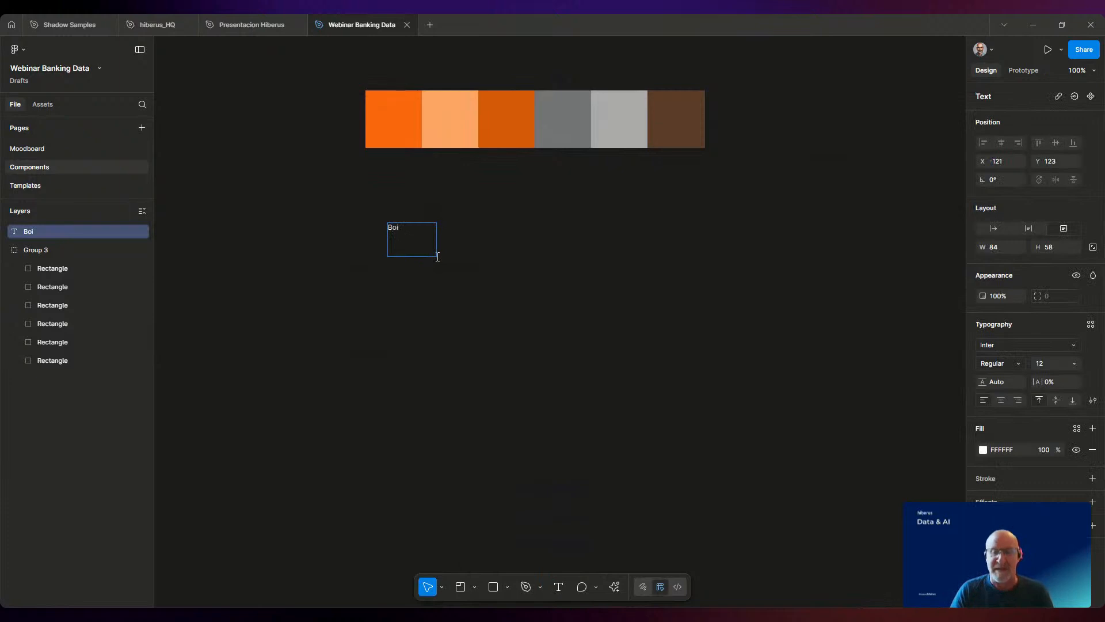
{"action": "key", "text": "BackSpace"}
{"action": "type", "text": "tton"}
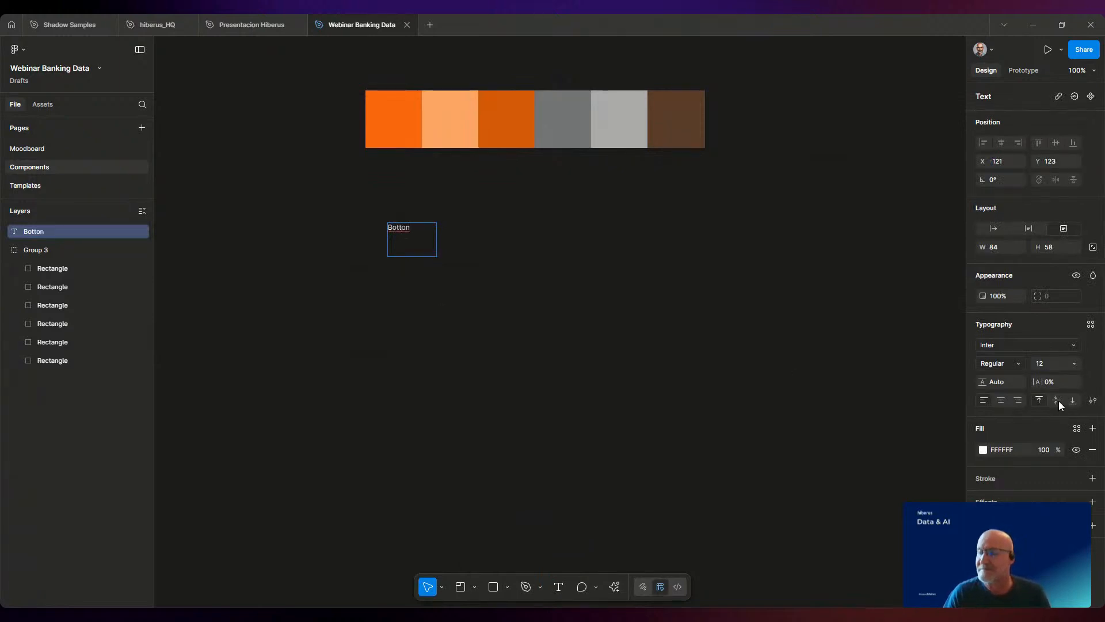
{"action": "left_click", "coordinate": [1059, 401]}
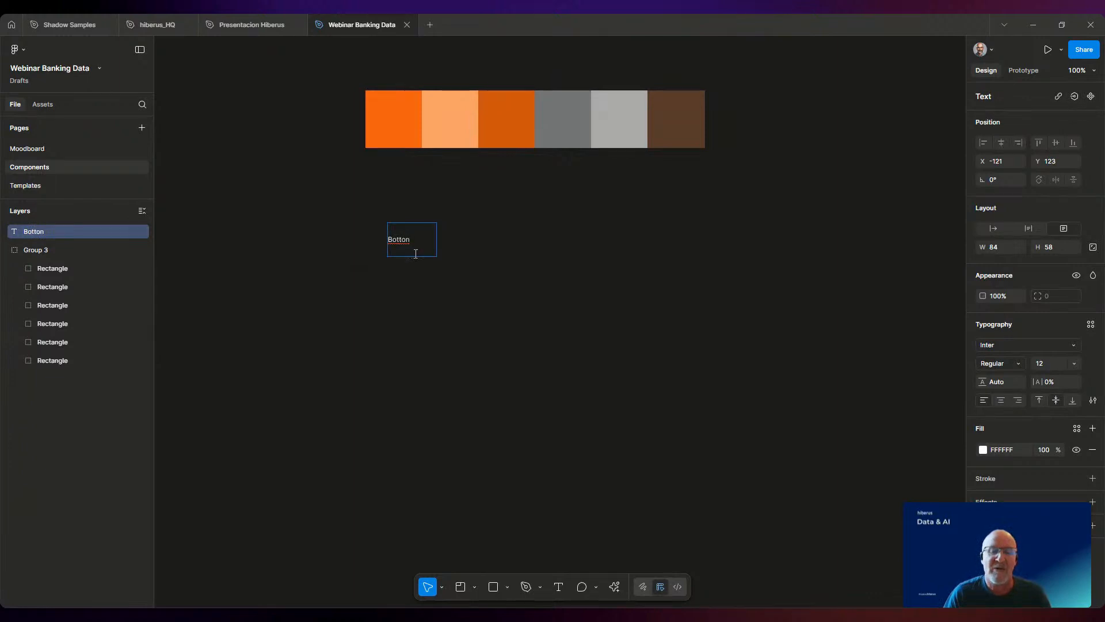
{"action": "left_click", "coordinate": [1004, 398]}
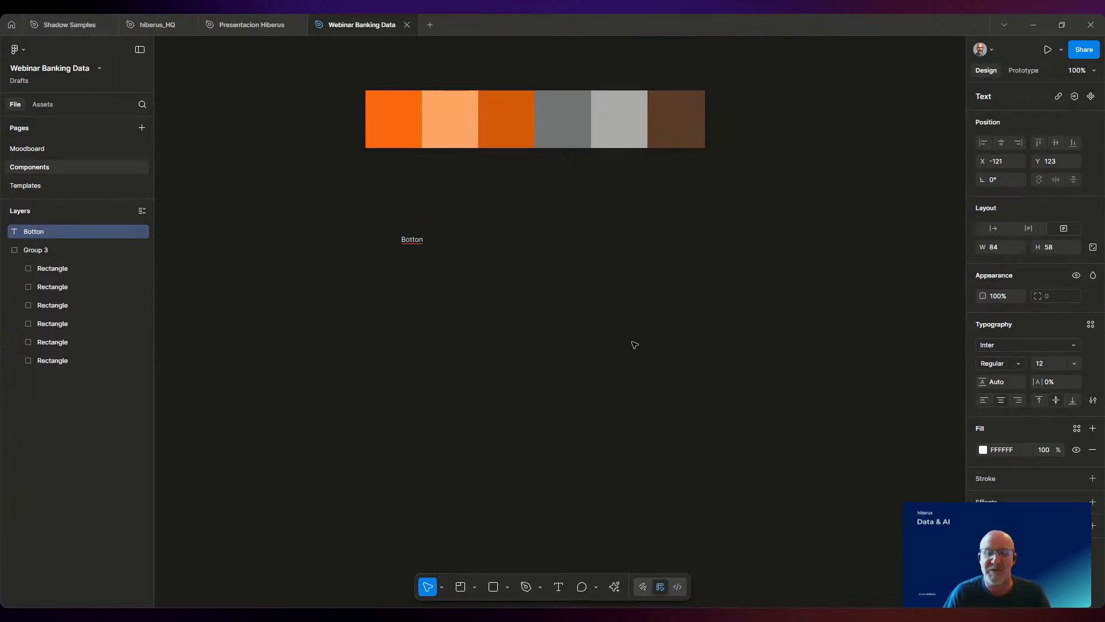
- Select the whole "Botton" text and set its fill colour to grey 7D7D7D
{"action": "double_click", "coordinate": [409, 252]}
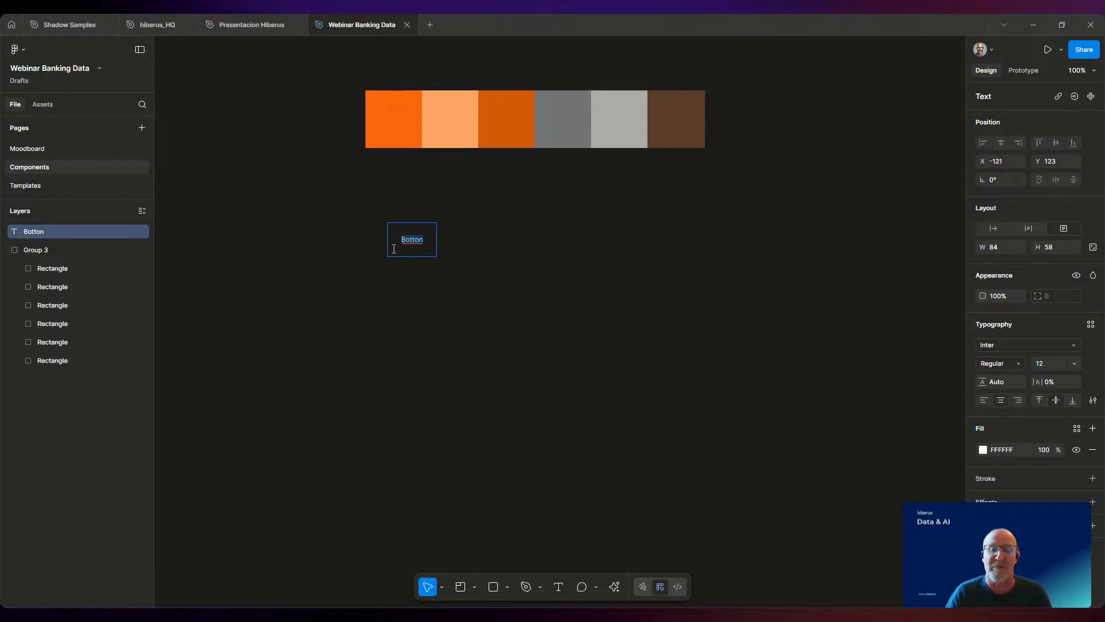
{"action": "right_click", "coordinate": [423, 252]}
{"action": "key", "text": "Escape"}
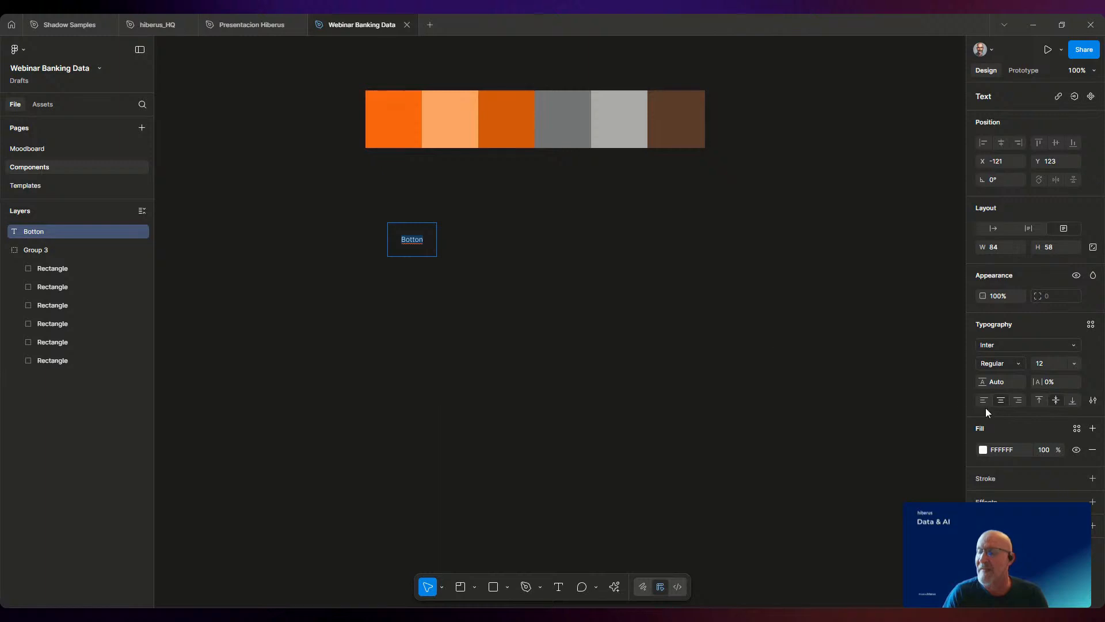
{"action": "left_click", "coordinate": [983, 449]}
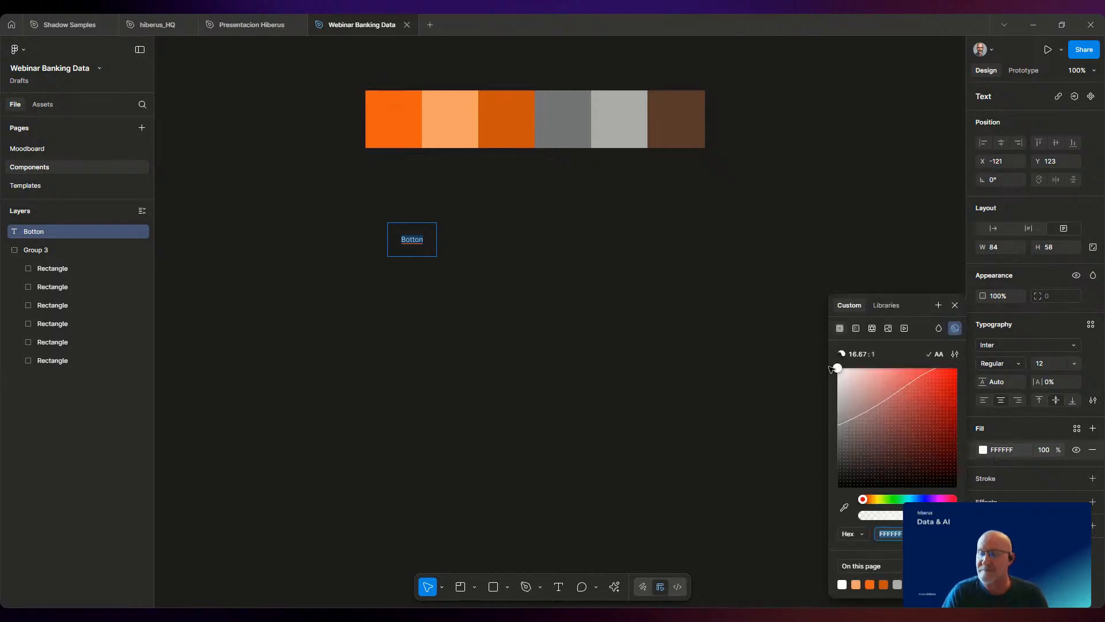
{"action": "left_click_drag", "start_coordinate": [838, 373], "coordinate": [838, 429]}
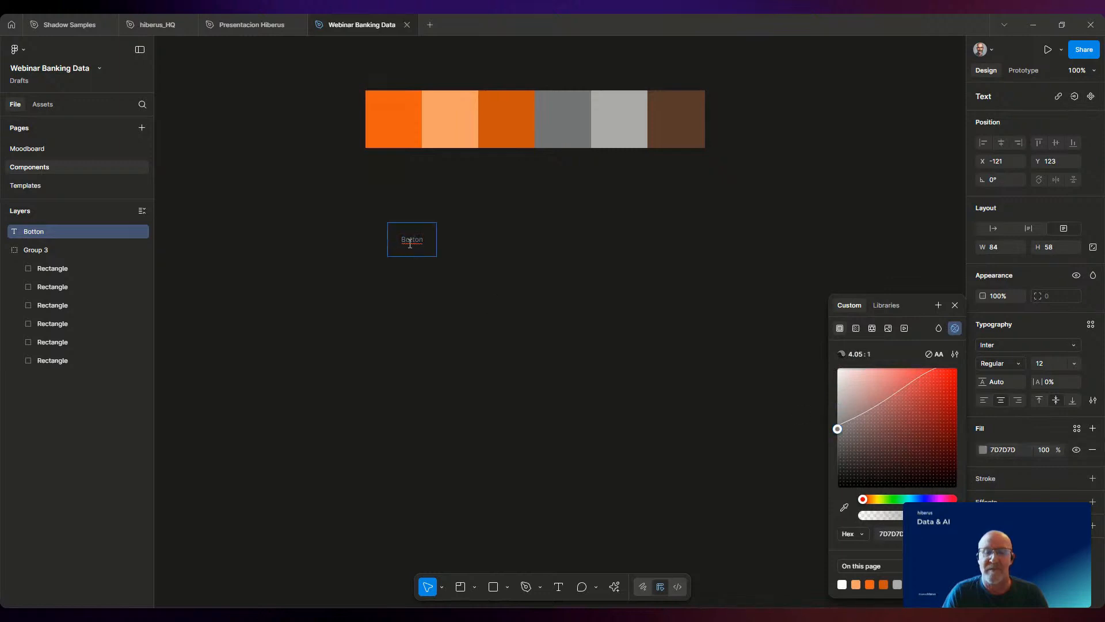
- Switch the "Botton" text box to auto width so it fits its text
{"action": "right_click", "coordinate": [393, 233]}
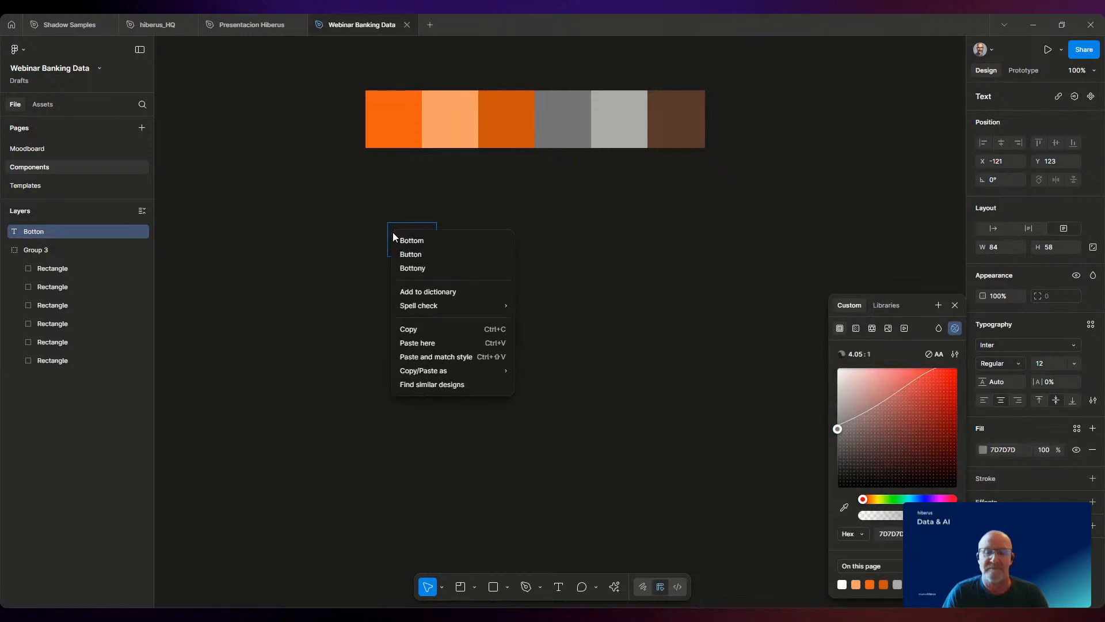
{"action": "key", "text": "Escape"}
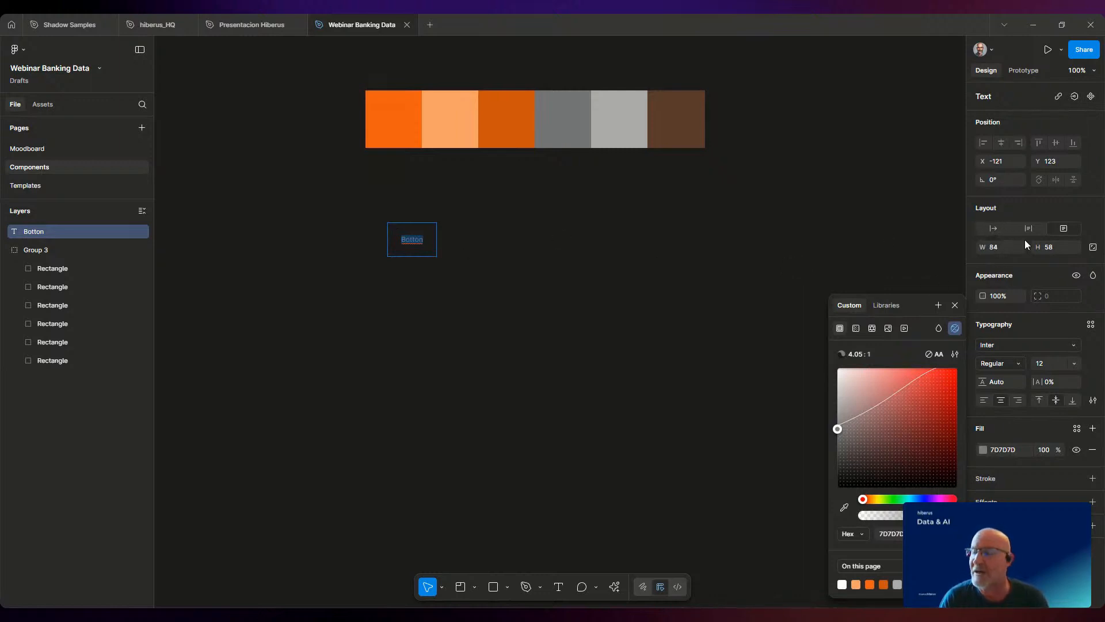
{"action": "left_click", "coordinate": [994, 227]}
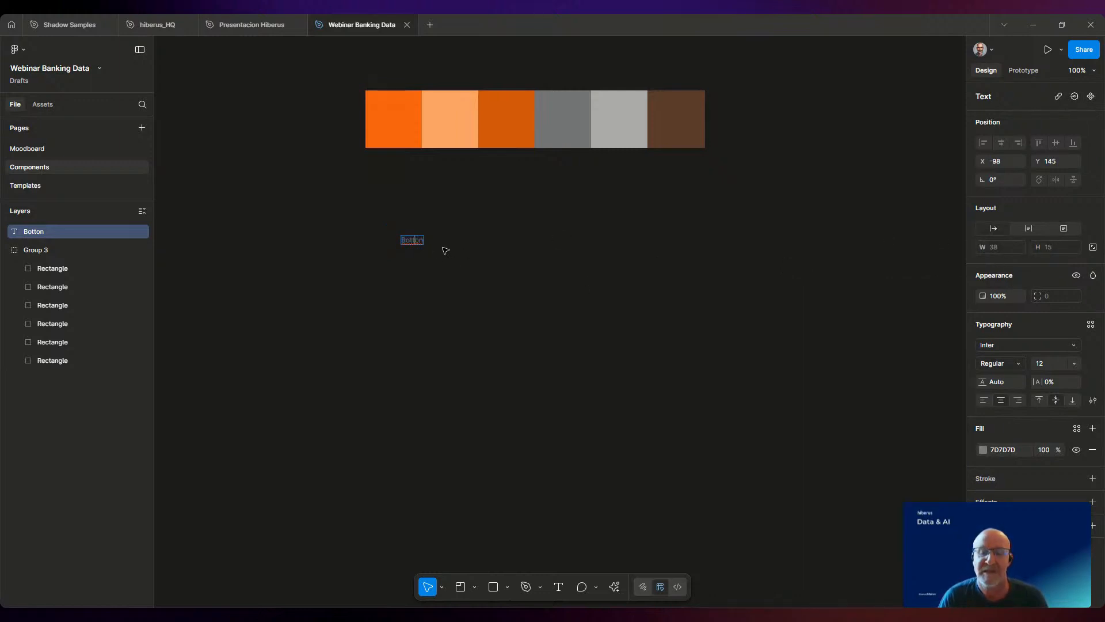
- Try white FFFFFF as the fill of the "Botton" text, and undo the change
{"action": "left_click", "coordinate": [980, 450]}
{"action": "left_click_drag", "start_coordinate": [833, 421], "coordinate": [820, 358]}
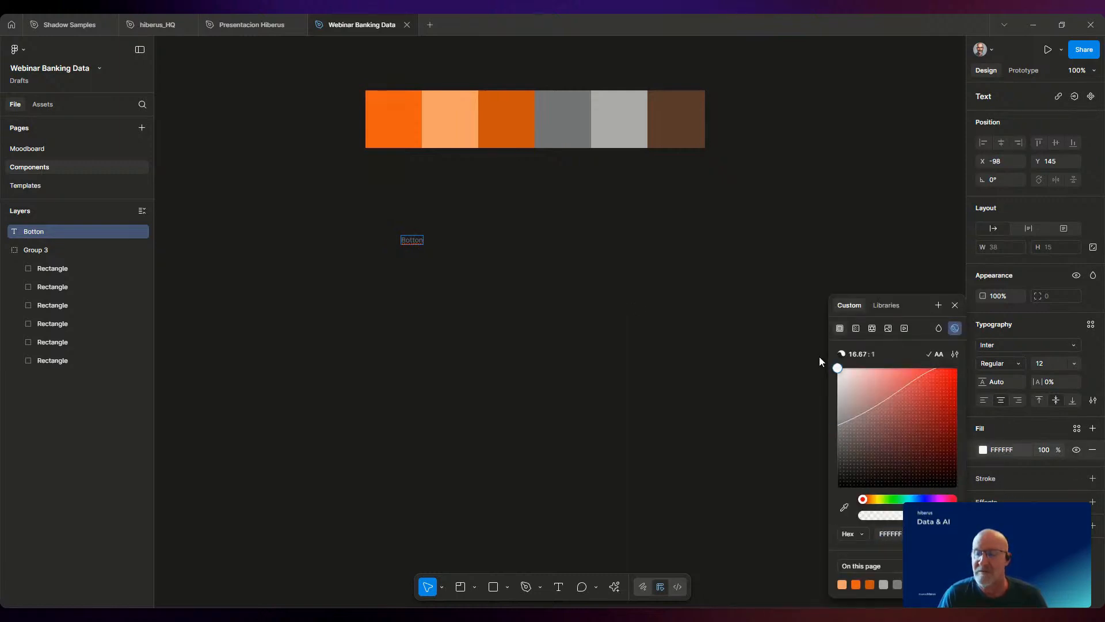
{"action": "key", "text": "ctrl+z"}
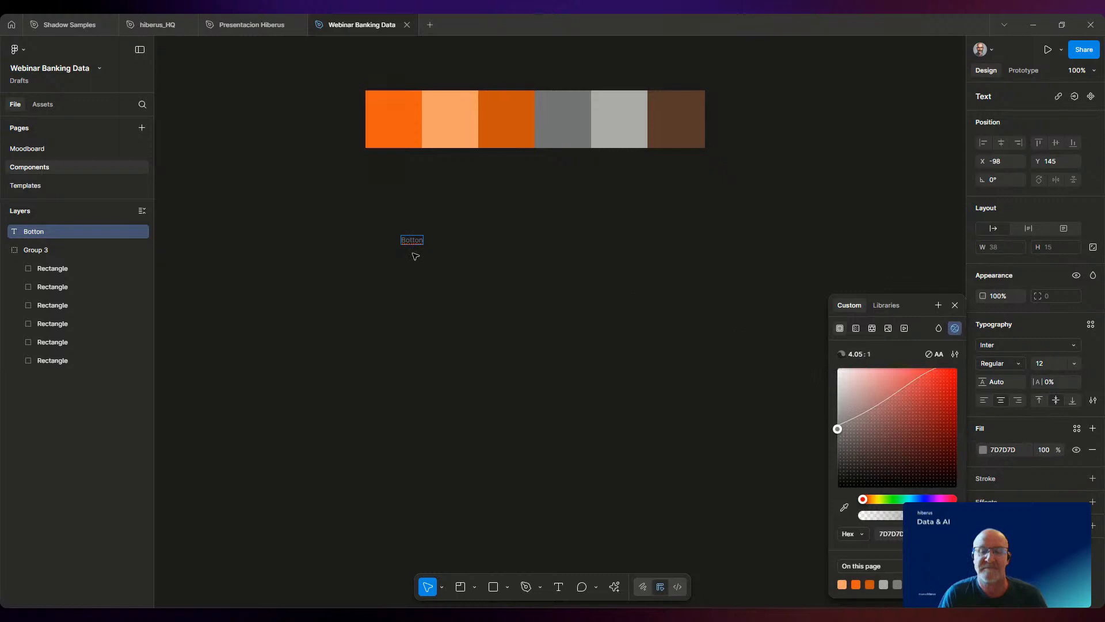
{"action": "left_click", "coordinate": [1008, 382]}
{"action": "type", "text": "20"}
{"action": "key", "text": "Return"}
{"action": "left_click", "coordinate": [569, 361]}
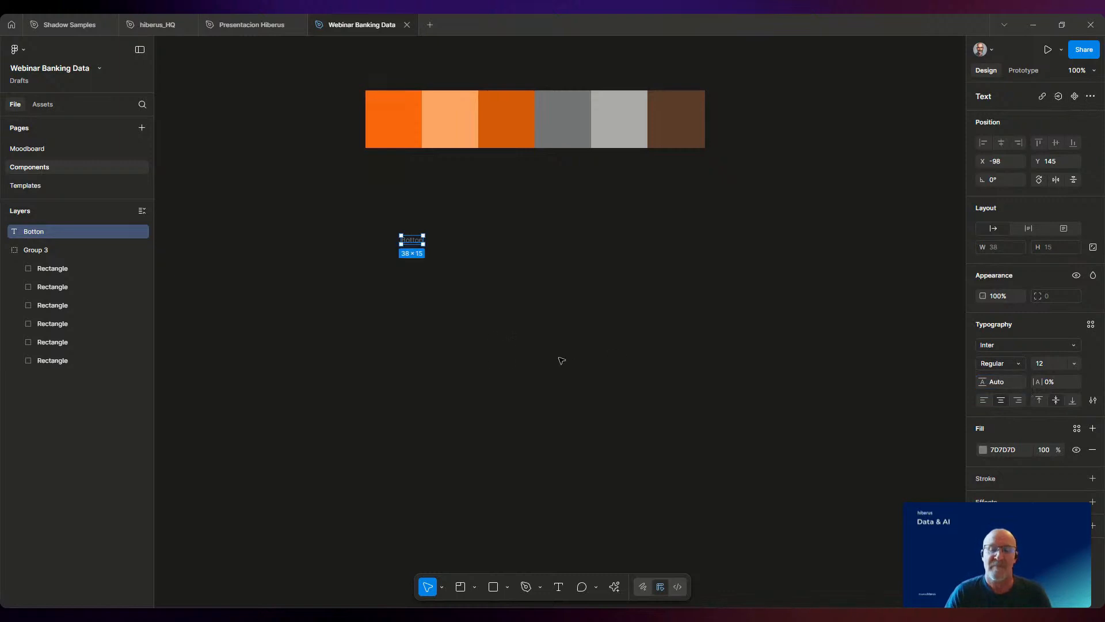
{"action": "left_click_drag", "start_coordinate": [334, 213], "coordinate": [478, 276]}
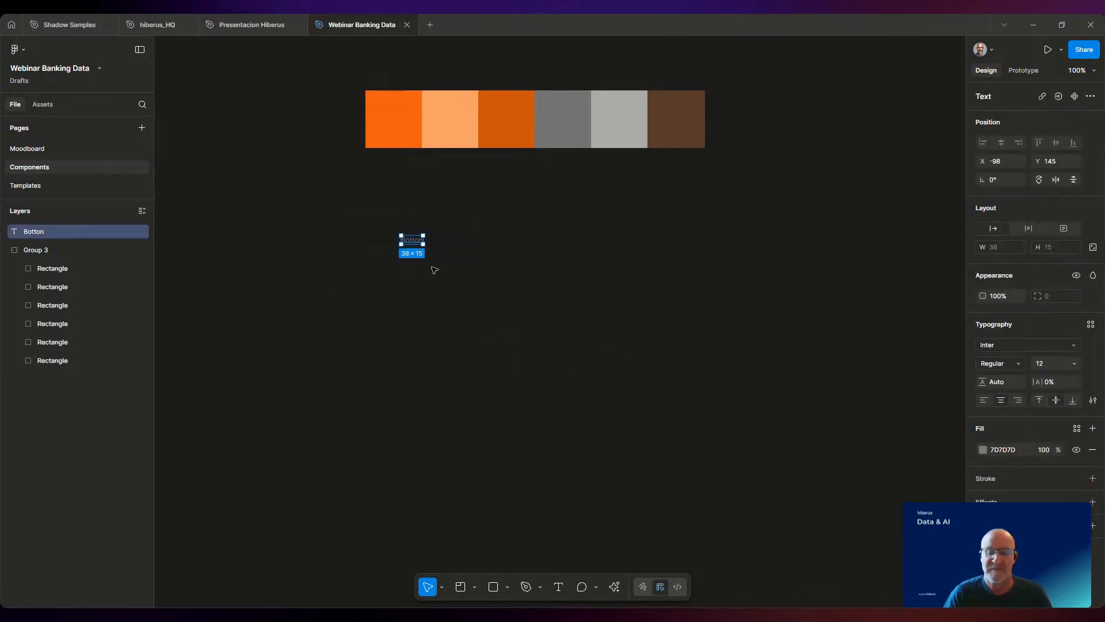
- Add a new white "Botton" text box about 77 × 39 below the swatches, and delete the old grey "Botton" text
{"action": "left_click", "coordinate": [559, 569]}
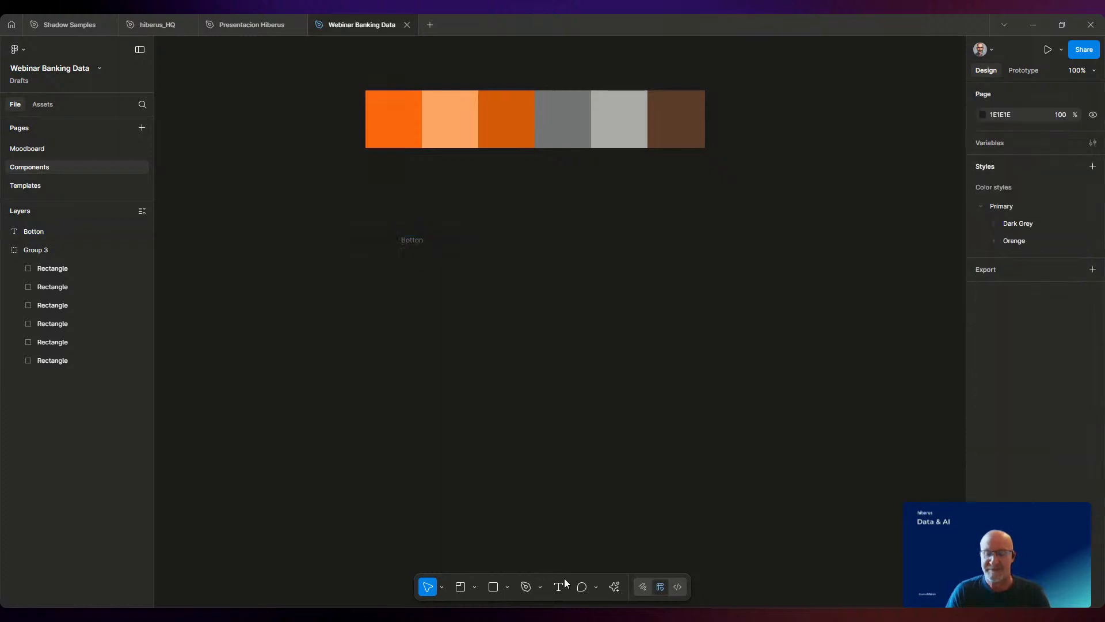
{"action": "left_click", "coordinate": [562, 586]}
{"action": "left_click_drag", "start_coordinate": [490, 274], "coordinate": [535, 298]}
{"action": "type", "text": "Botton"}
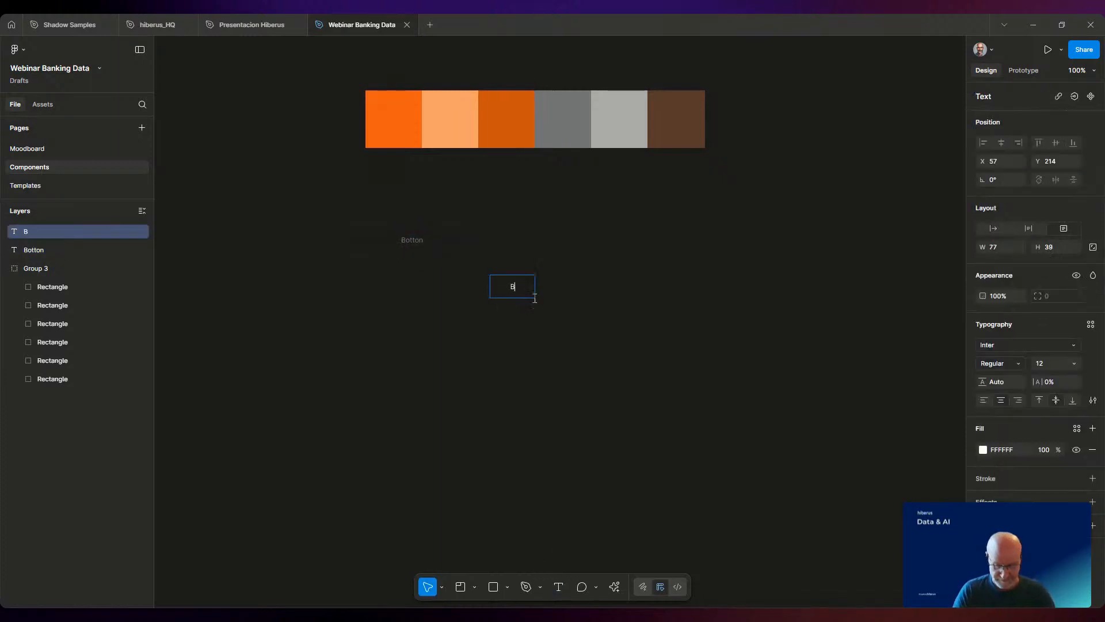
{"action": "left_click", "coordinate": [409, 242]}
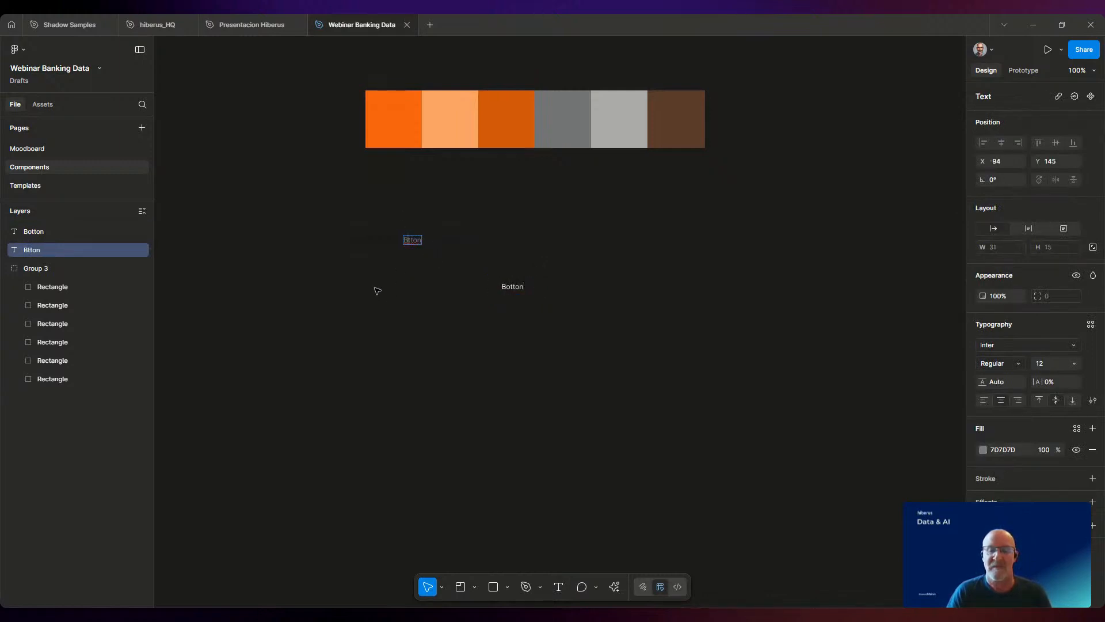
{"action": "key", "text": "Delete"}
- Add auto layout to the "Botton" text and resize the resulting frame to about 95 × 55
{"action": "left_click", "coordinate": [510, 296]}
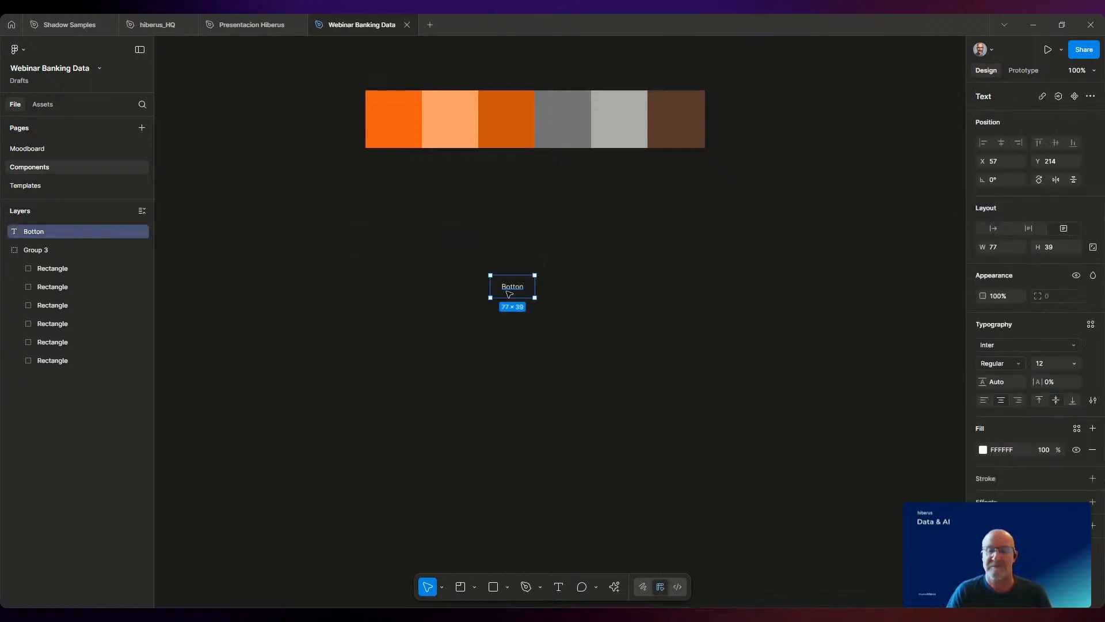
{"action": "right_click", "coordinate": [512, 296]}
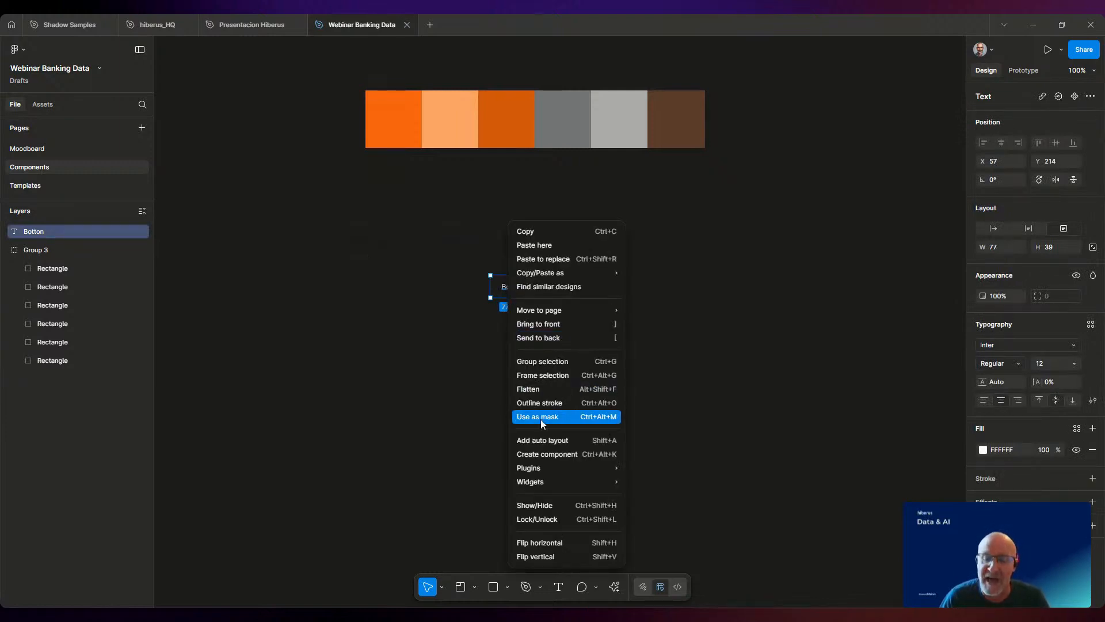
{"action": "left_click", "coordinate": [601, 441]}
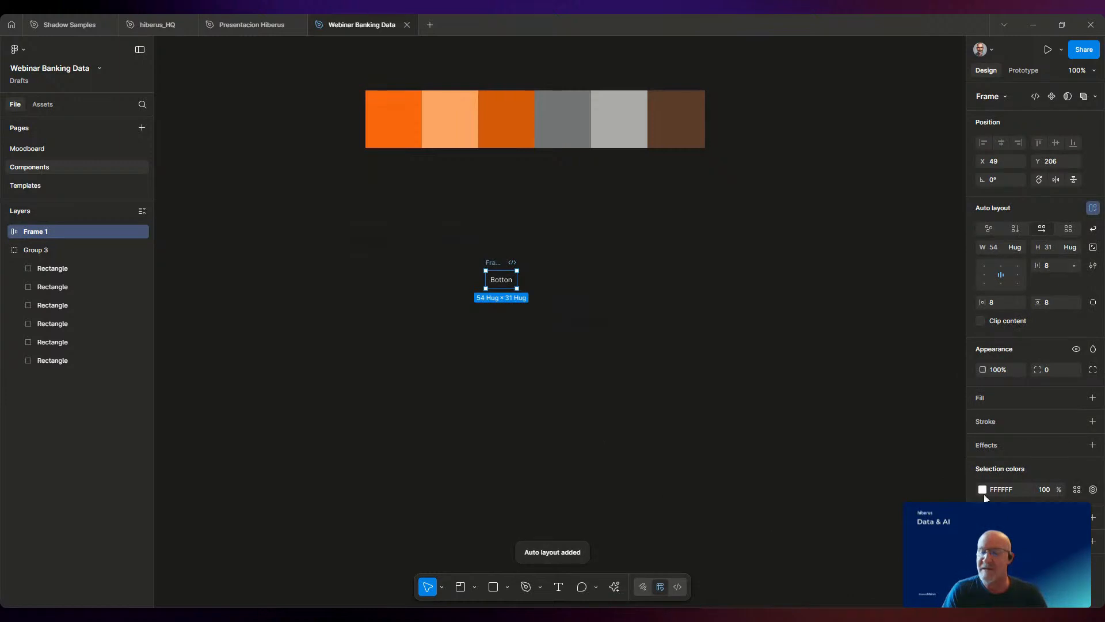
{"action": "left_click_drag", "start_coordinate": [531, 295], "coordinate": [541, 302]}
- Add a fill to the button frame and apply the Primary/Orange/500 colour style to it
{"action": "left_click", "coordinate": [987, 407]}
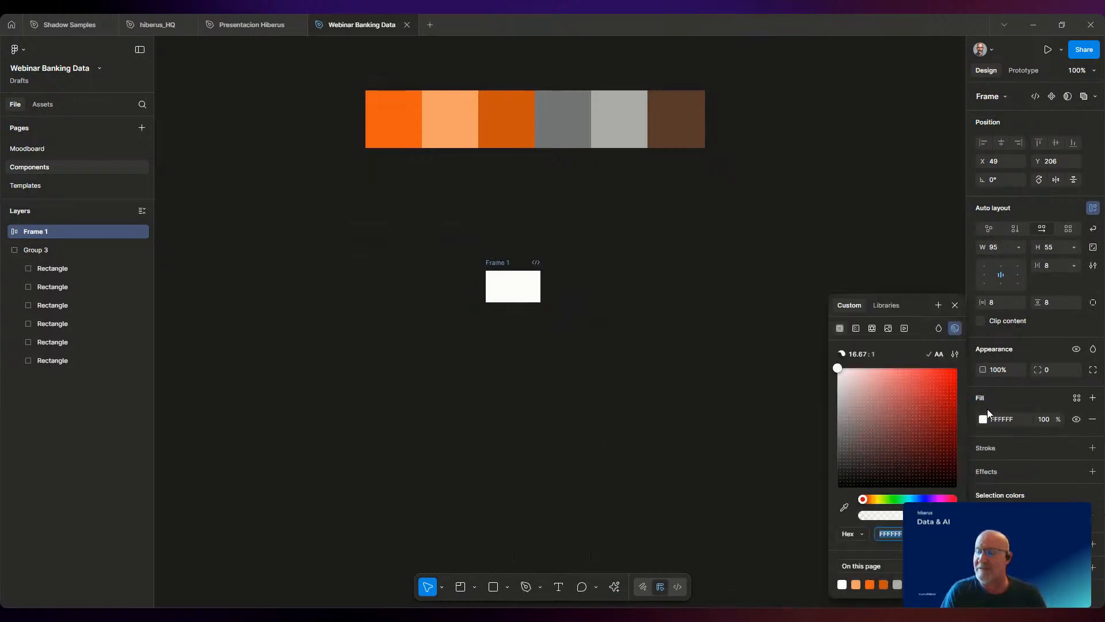
{"action": "left_click_drag", "start_coordinate": [838, 369], "coordinate": [944, 381]}
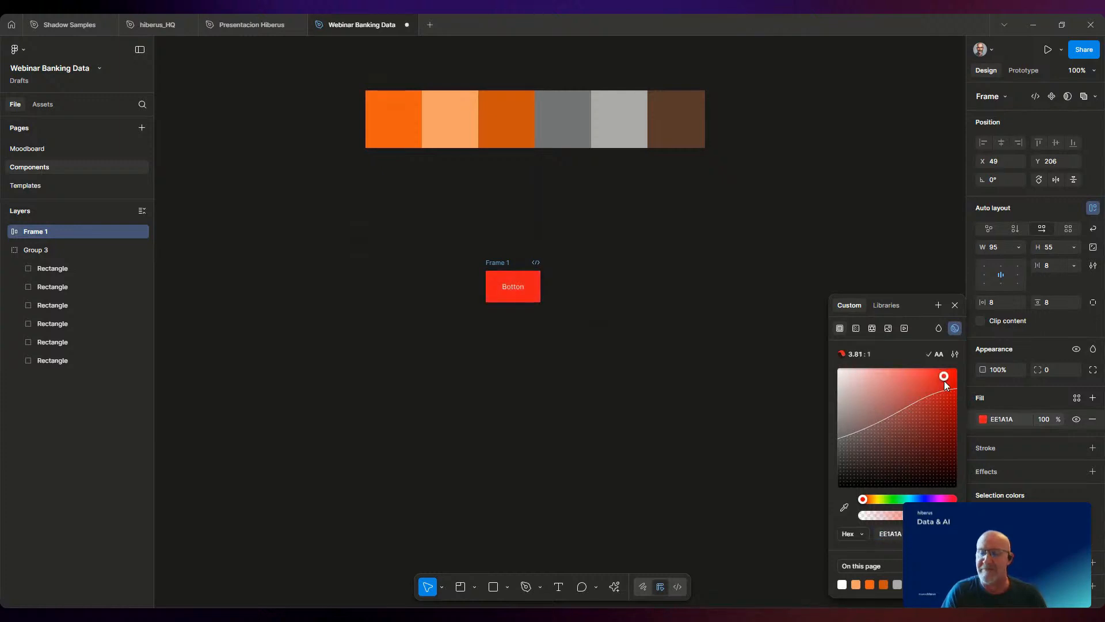
{"action": "left_click", "coordinate": [983, 419]}
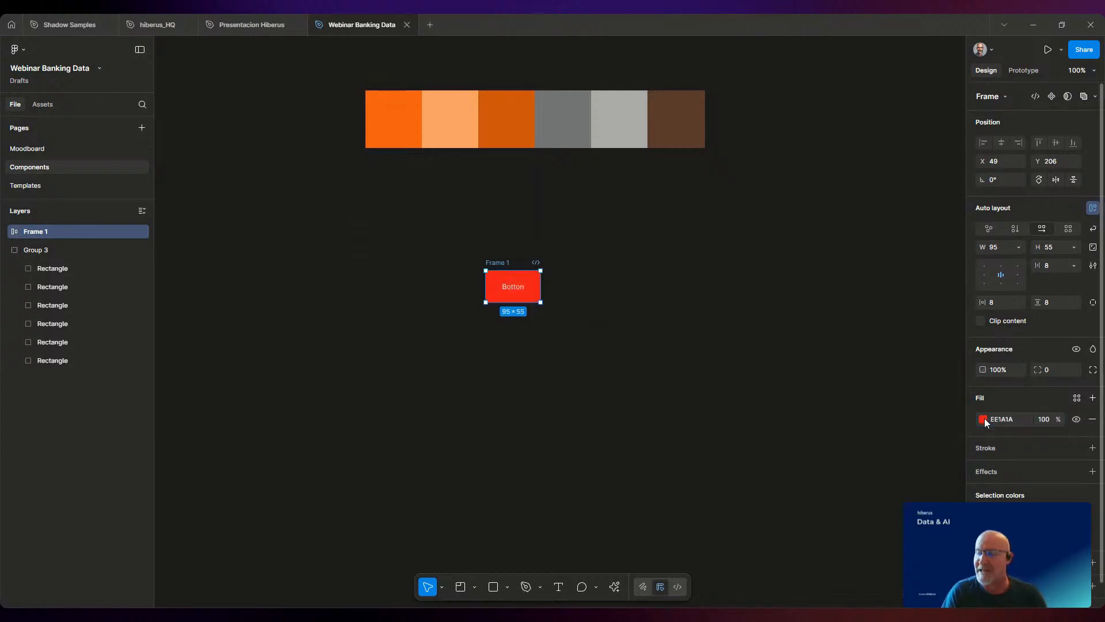
{"action": "left_click", "coordinate": [1077, 398]}
{"action": "scroll", "coordinate": [849, 465], "scroll_direction": "down", "scroll_amount": 5}
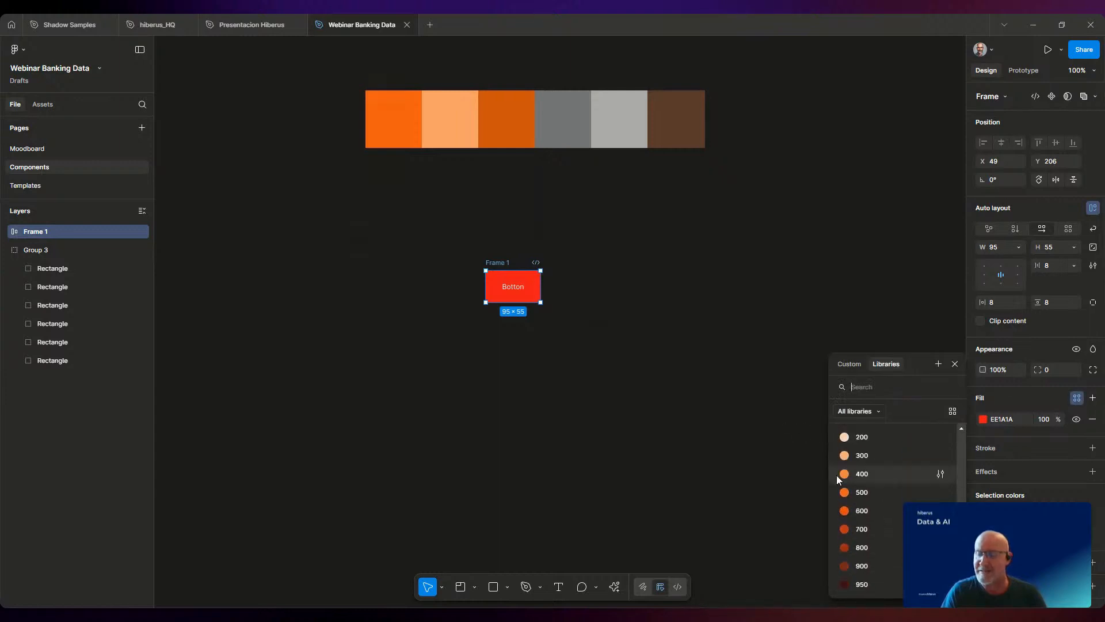
{"action": "left_click", "coordinate": [861, 494]}
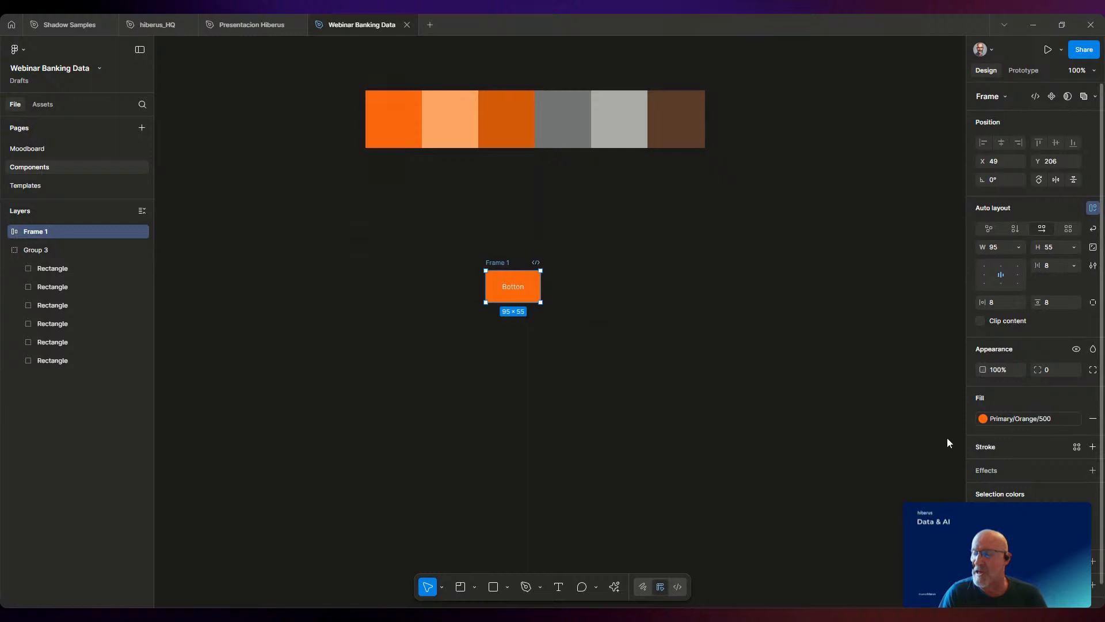
- Set the font size of the "Botton" label inside the frame to 16
{"action": "left_click", "coordinate": [505, 292]}
{"action": "left_click", "coordinate": [505, 292]}
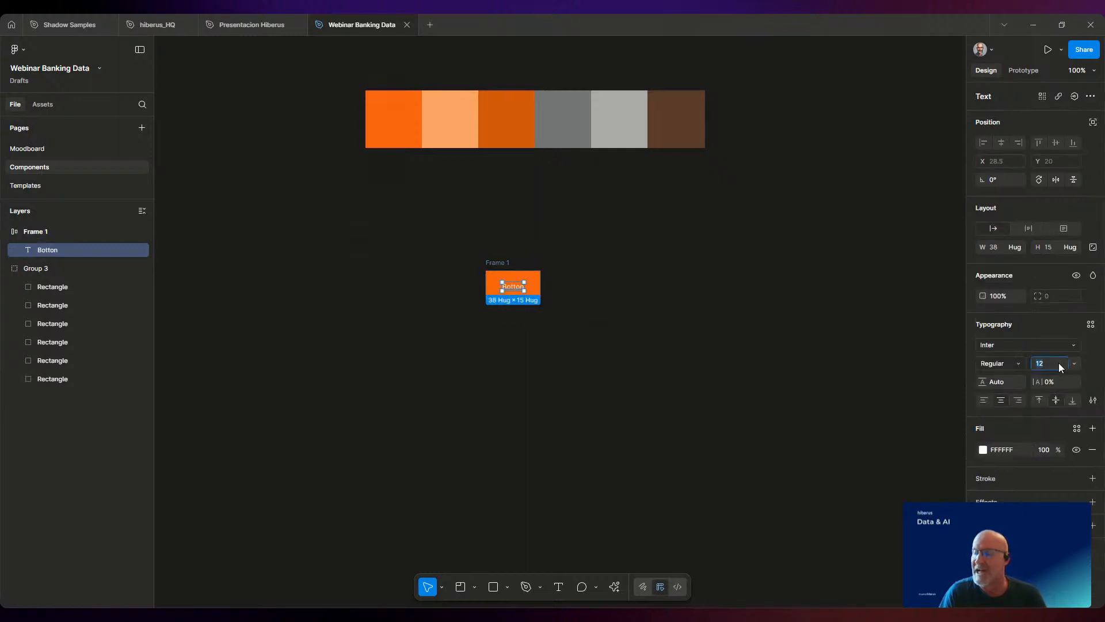
{"action": "key", "text": "Return"}
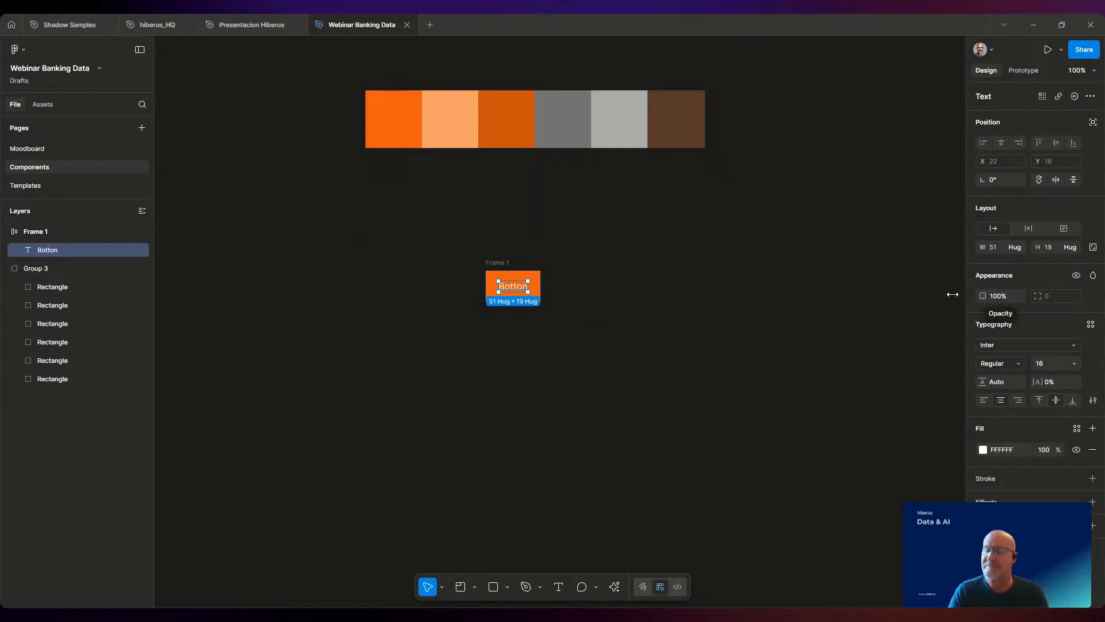
{"action": "left_click", "coordinate": [703, 320]}
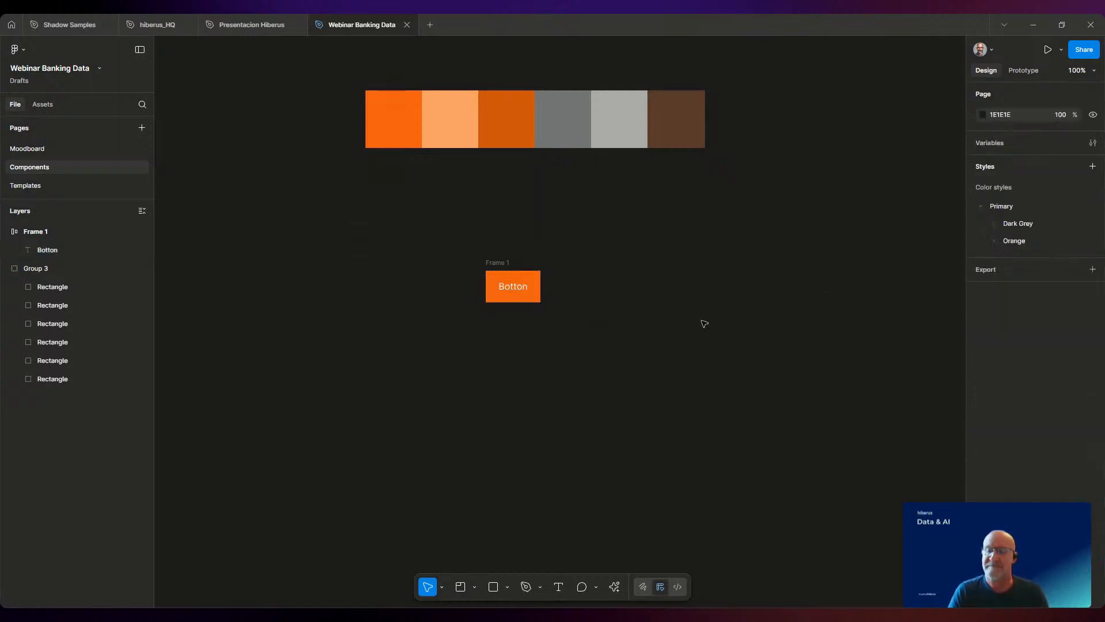
- Set the button frame's corner radius to 10
{"action": "left_click", "coordinate": [495, 265]}
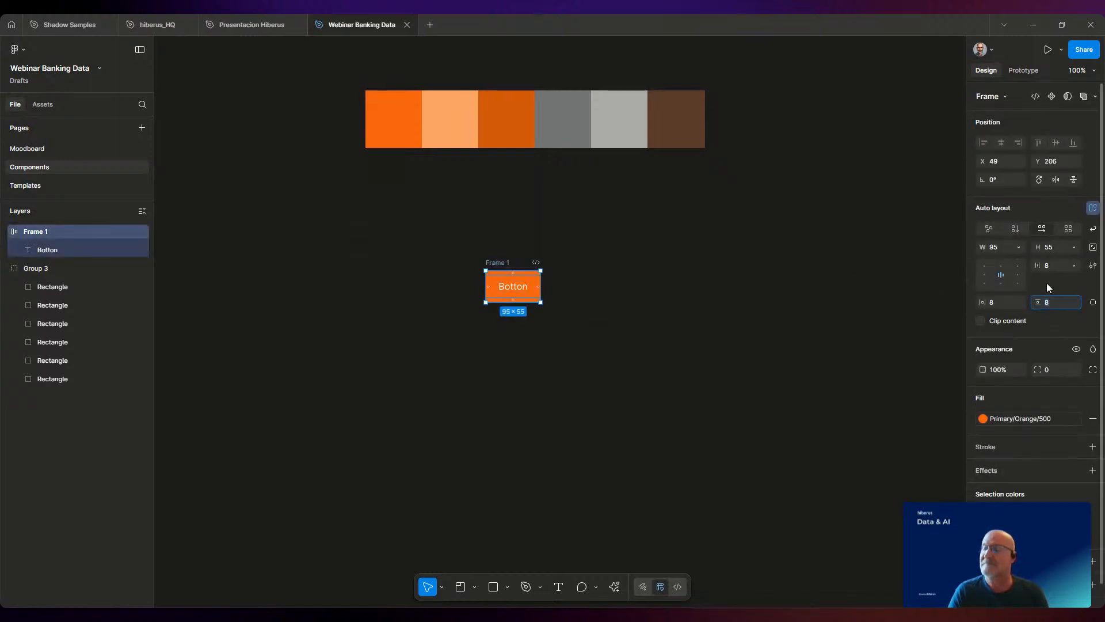
{"action": "left_click", "coordinate": [1049, 374]}
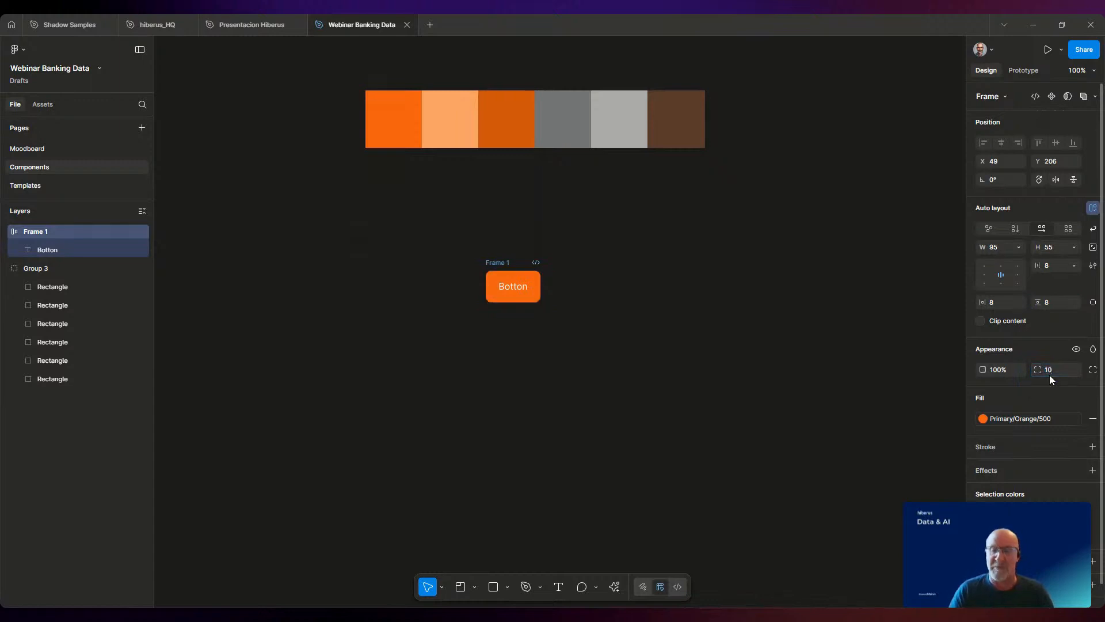
{"action": "left_click", "coordinate": [637, 441]}
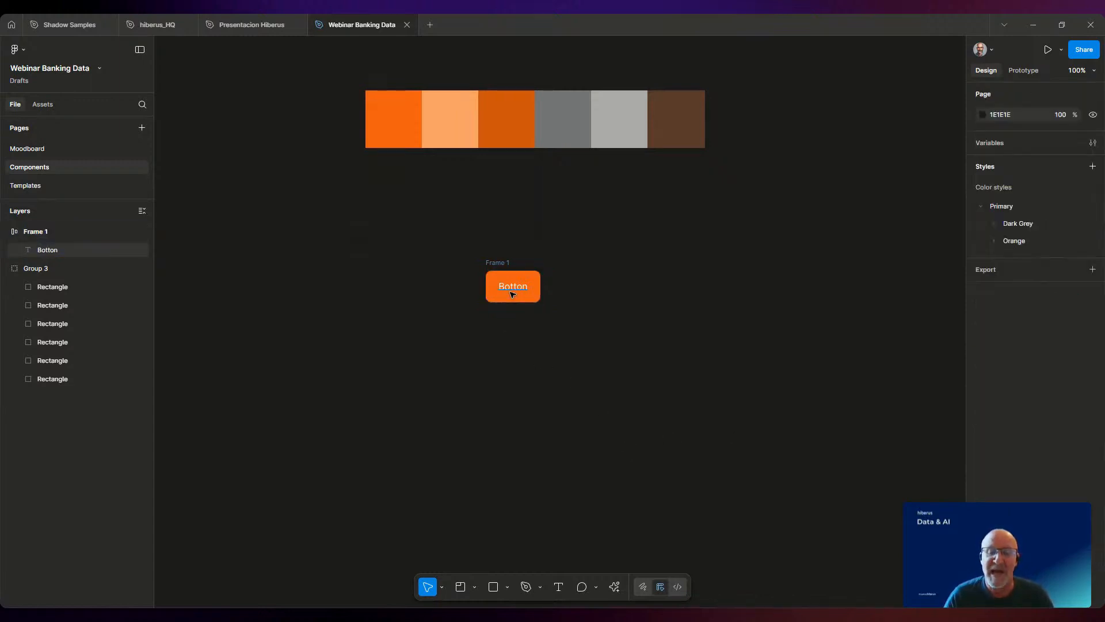
- Move the button below the first swatch to about X -169, Y 152, and make three evenly spaced copies in a row beside it
{"action": "mouse_move", "coordinate": [512, 294]}
{"action": "left_mouse_down"}
{"action": "mouse_move", "coordinate": [446, 282]}
{"action": "mouse_move", "coordinate": [460, 294]}
{"action": "mouse_move", "coordinate": [514, 292]}
{"action": "left_mouse_up"}
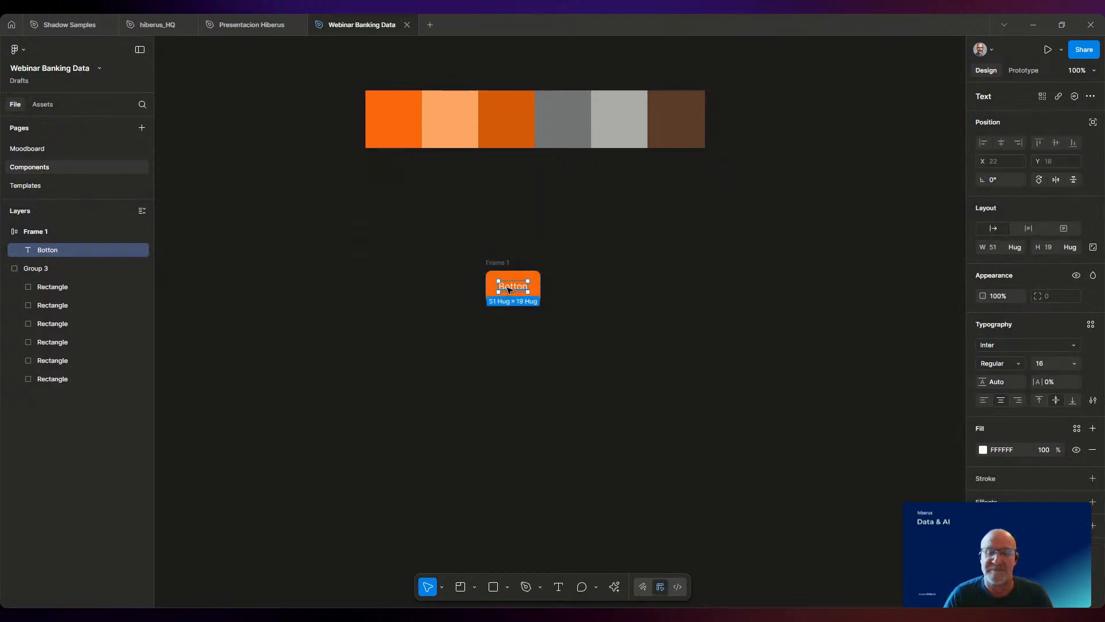
{"action": "left_click_drag", "start_coordinate": [490, 264], "coordinate": [364, 233]}
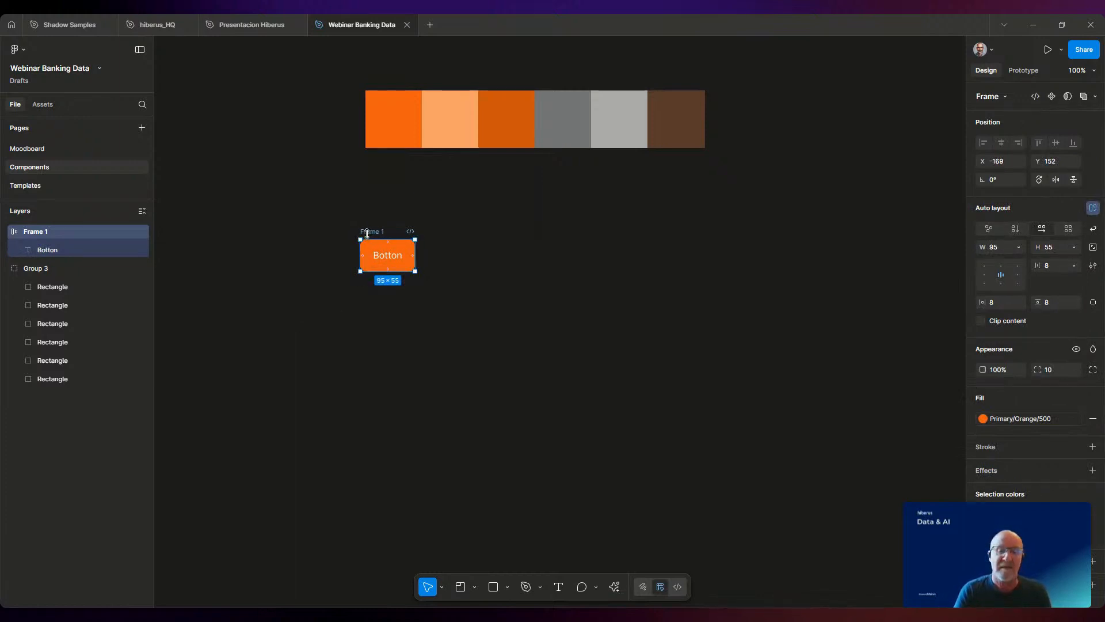
{"action": "left_click_drag", "start_coordinate": [371, 230], "coordinate": [447, 232]}
{"action": "key", "text": "ctrl+d"}
{"action": "key", "text": "ctrl+d"}
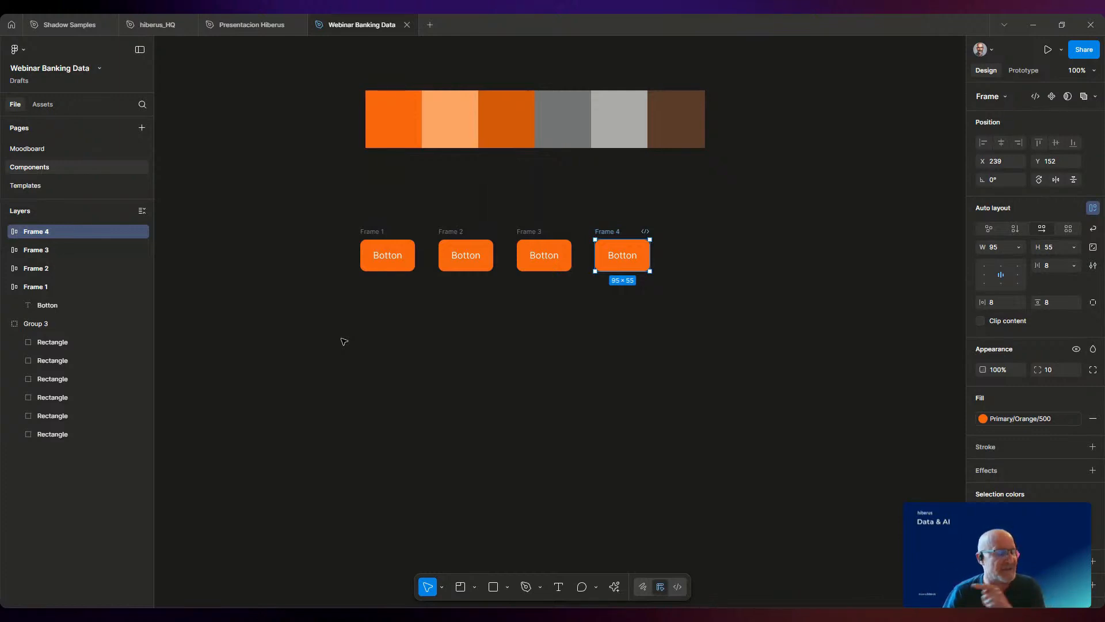
- Lower the opacity of the first button's label colour until the text is nearly invisible on the orange
{"action": "left_click", "coordinate": [379, 266]}
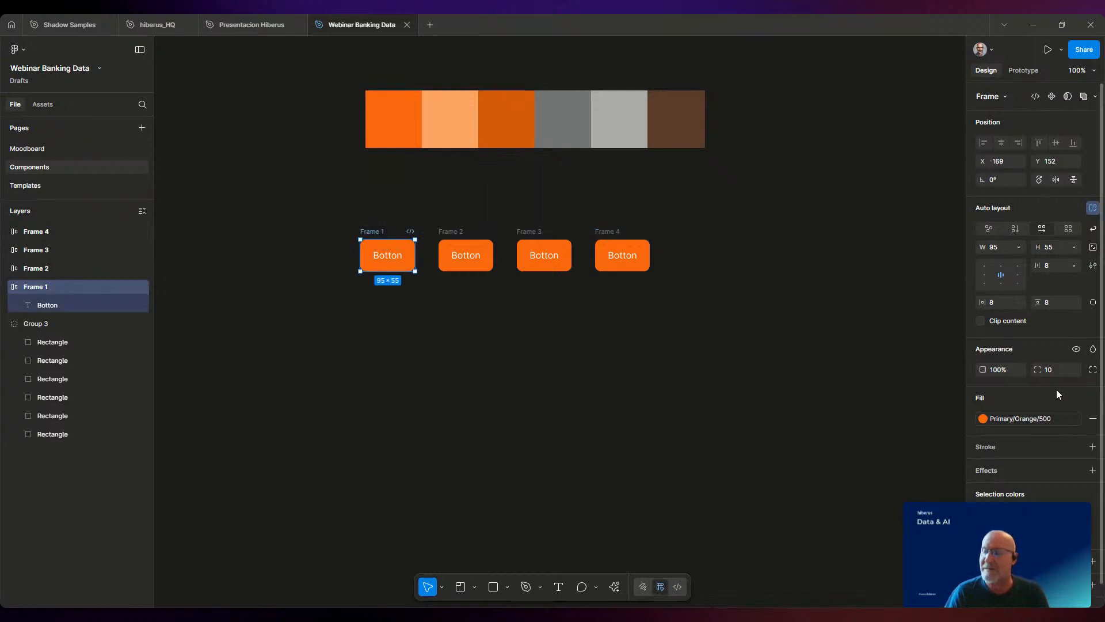
{"action": "scroll", "coordinate": [1037, 452], "scroll_direction": "down", "scroll_amount": 1}
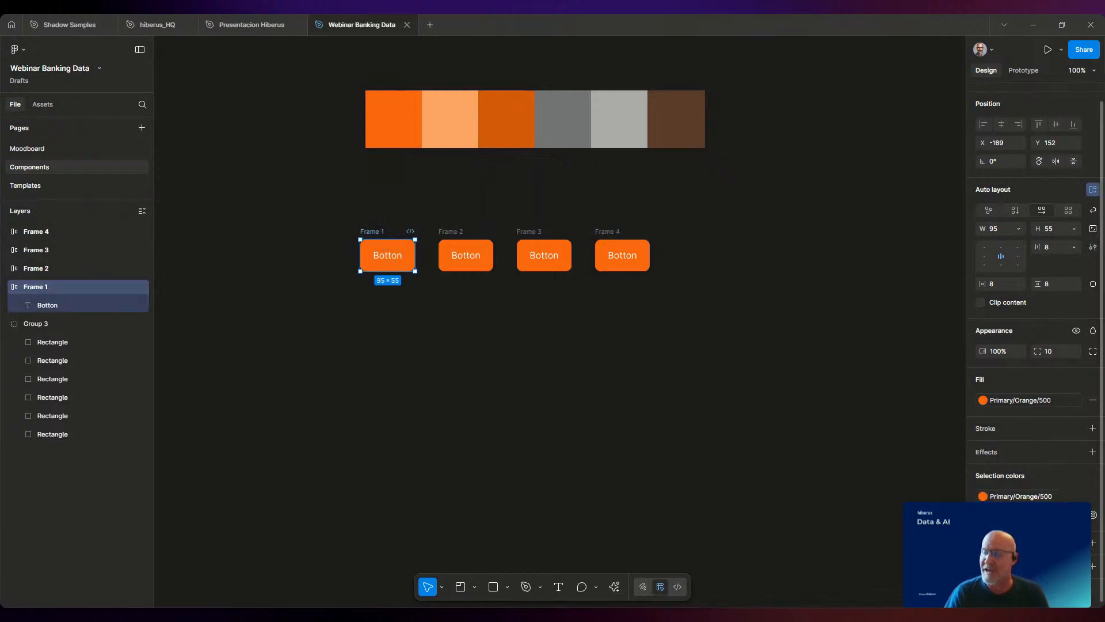
{"action": "key", "text": "Return"}
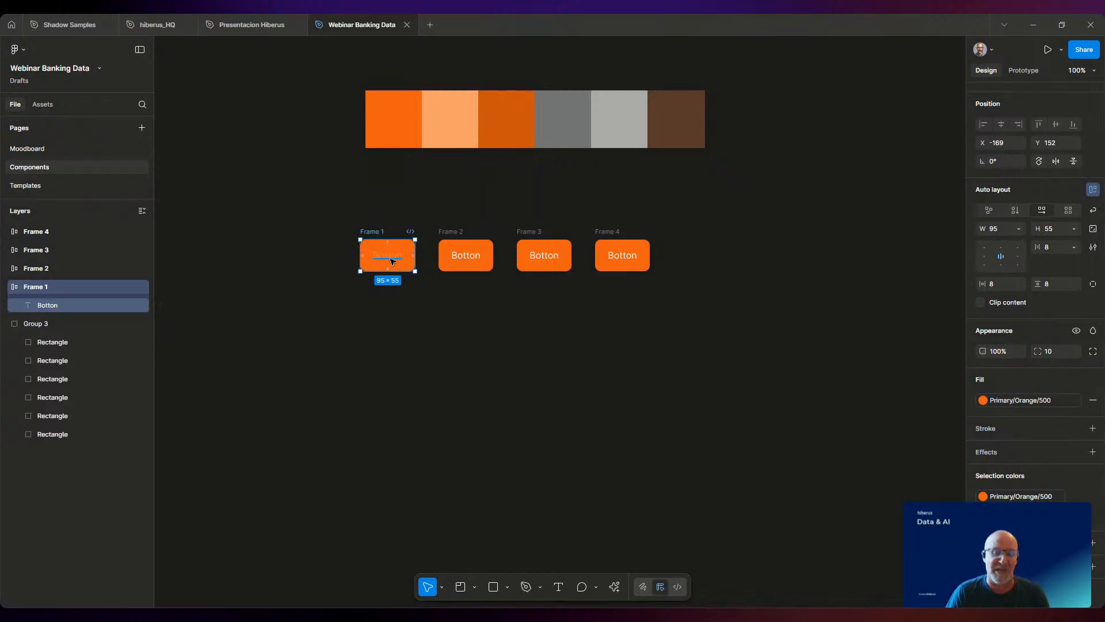
- Lower the label colour's opacity in the second and third buttons, fading each label less than the one before
{"action": "left_click", "coordinate": [455, 266]}
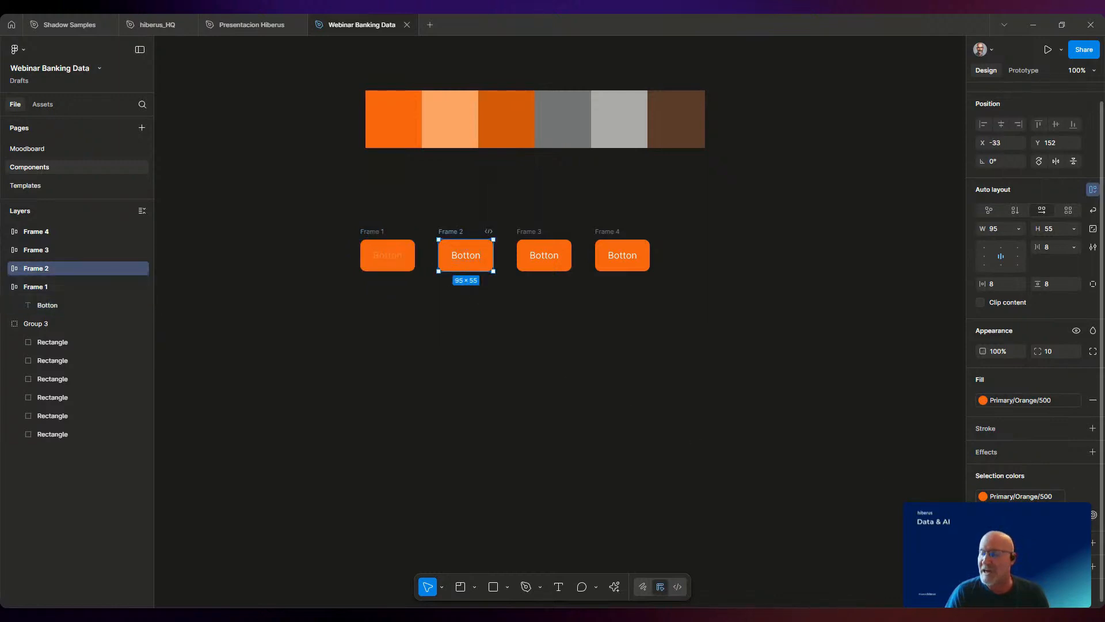
{"action": "key", "text": "ctrl+alt+v"}
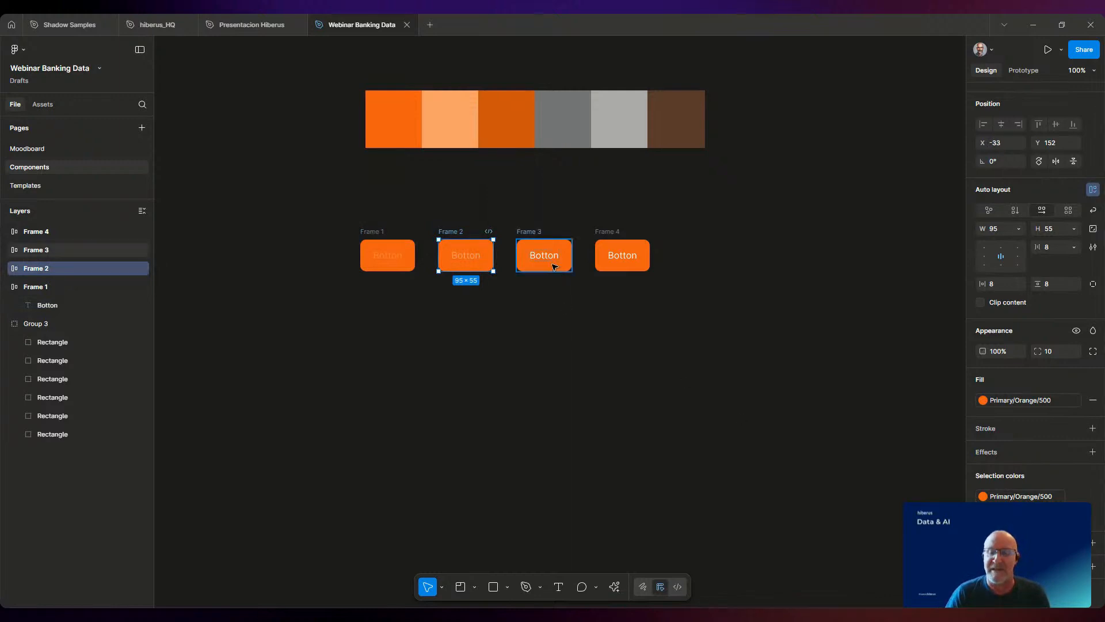
{"action": "left_click", "coordinate": [551, 264]}
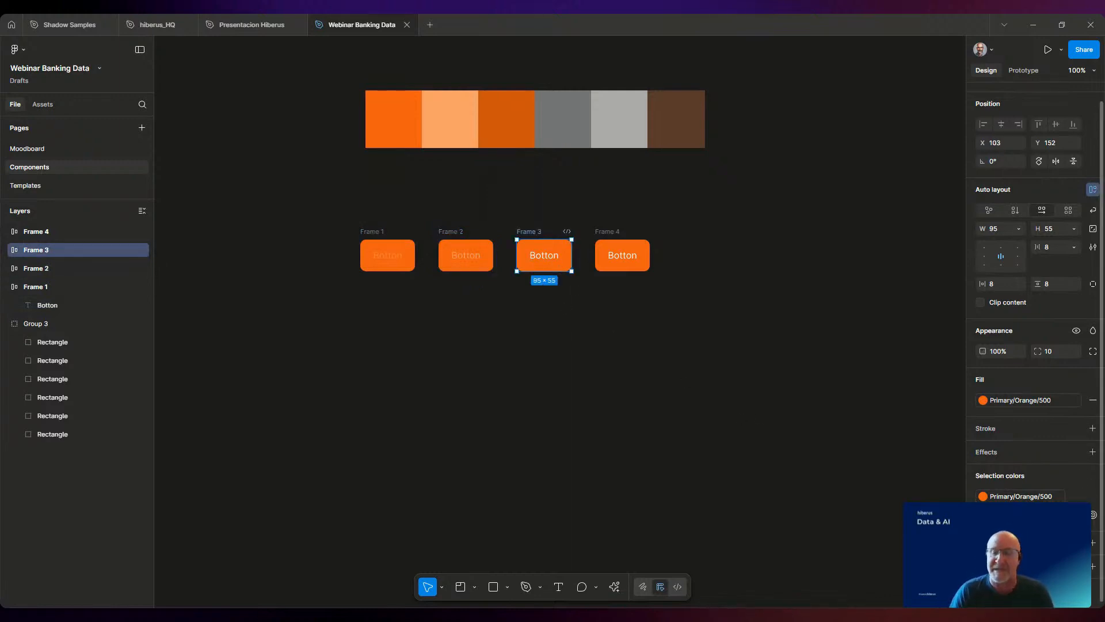
{"action": "left_click", "coordinate": [582, 342]}
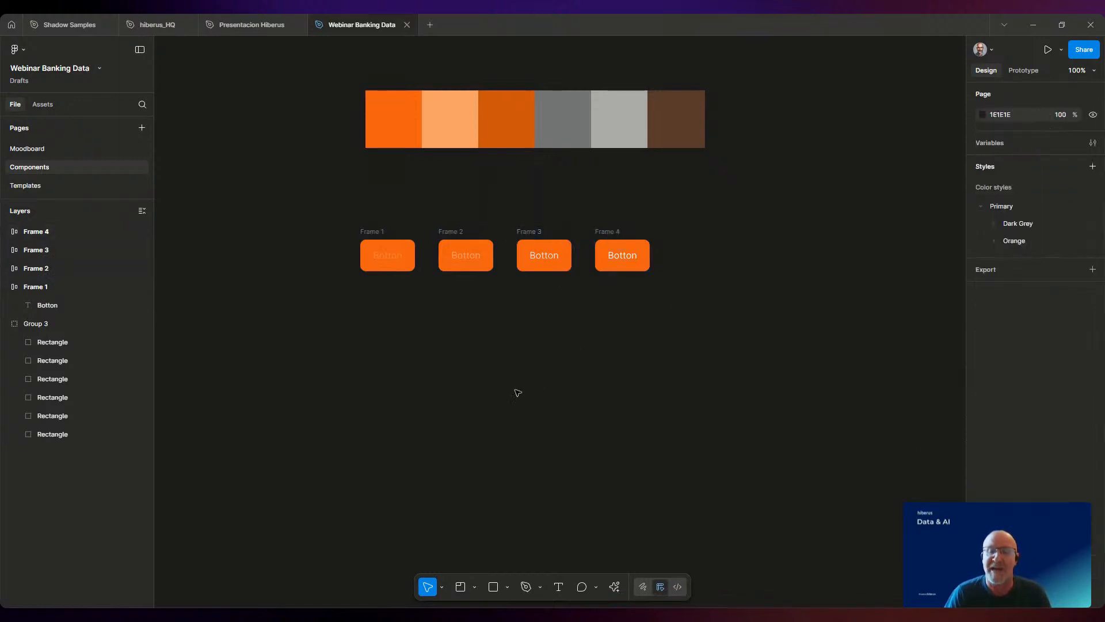
{"action": "left_click", "coordinate": [563, 261]}
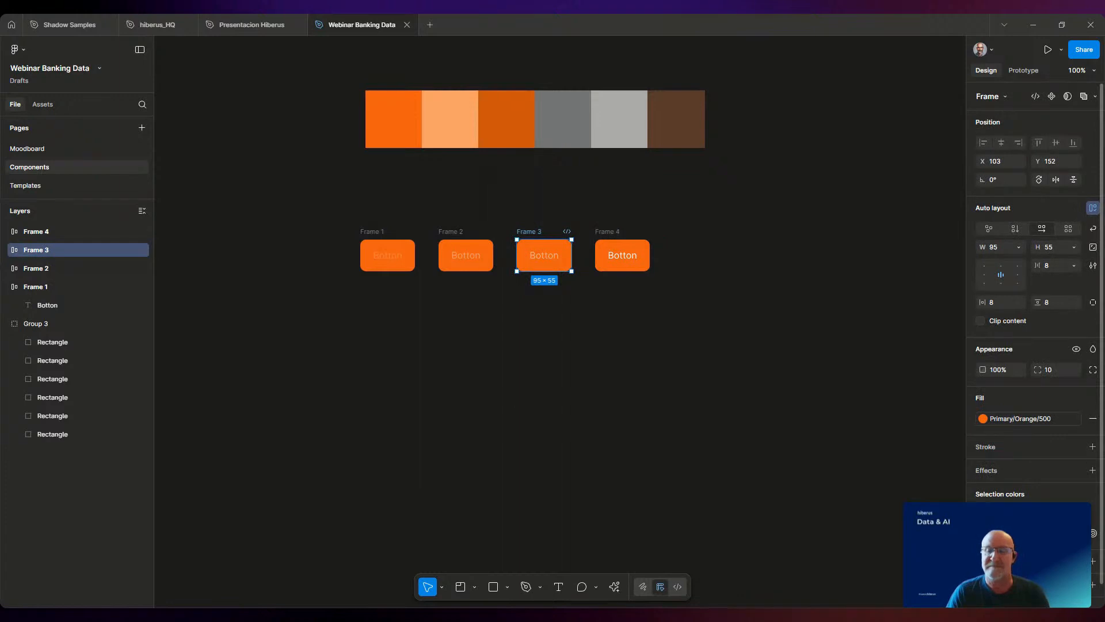
- Set the first orange button's label colour to black, 000000
{"action": "left_click", "coordinate": [621, 461]}
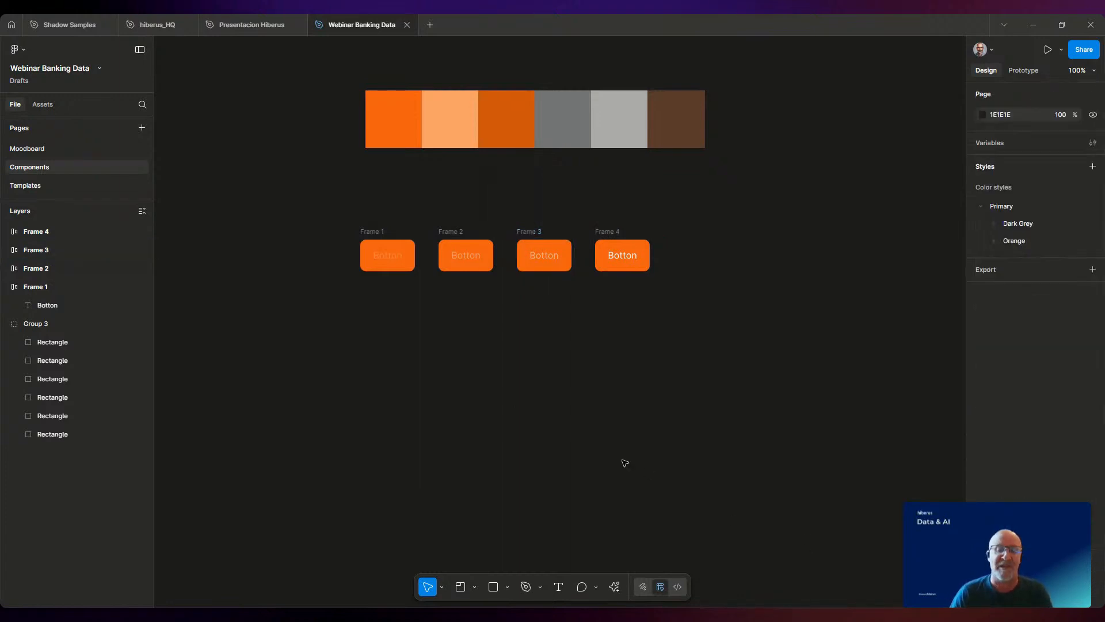
{"action": "left_click", "coordinate": [387, 257]}
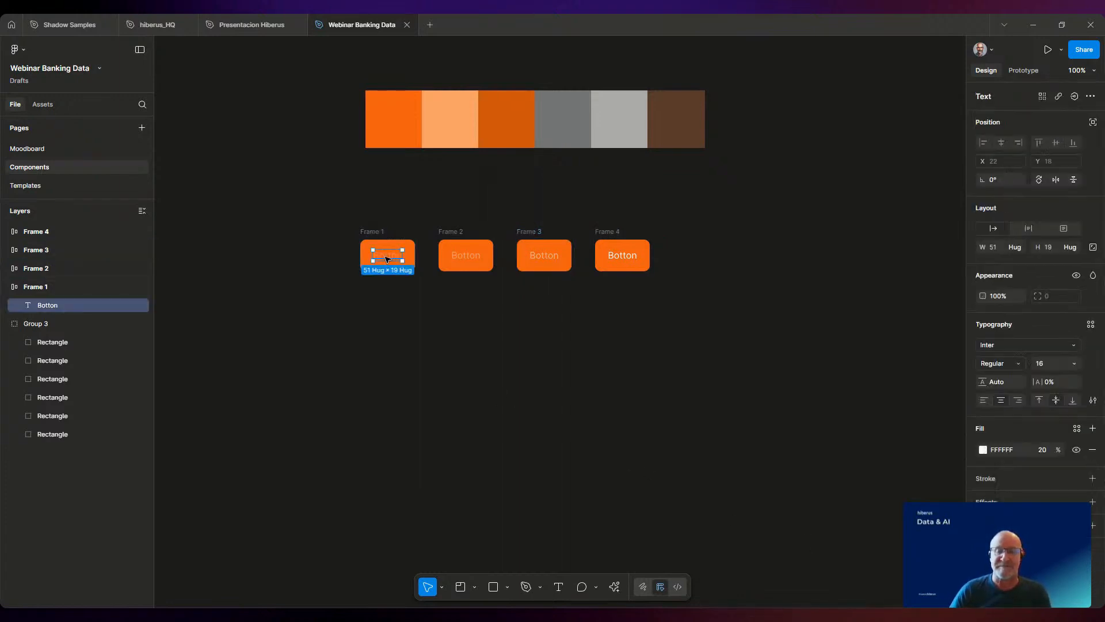
{"action": "left_click", "coordinate": [469, 264]}
{"action": "left_click", "coordinate": [466, 256]}
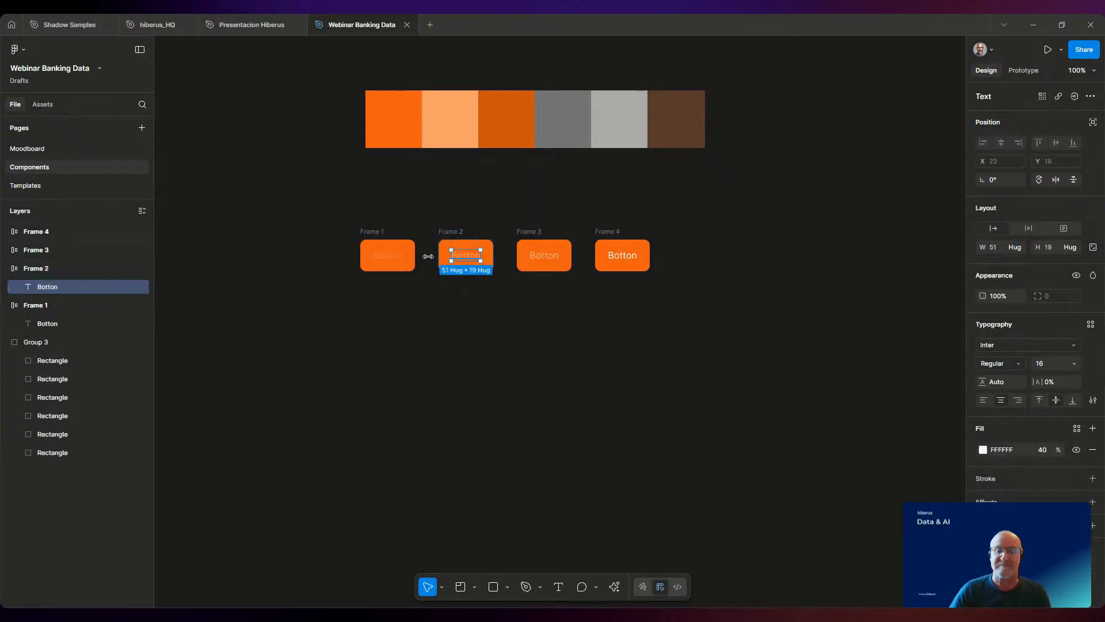
{"action": "left_click", "coordinate": [391, 256]}
{"action": "left_click", "coordinate": [984, 450]}
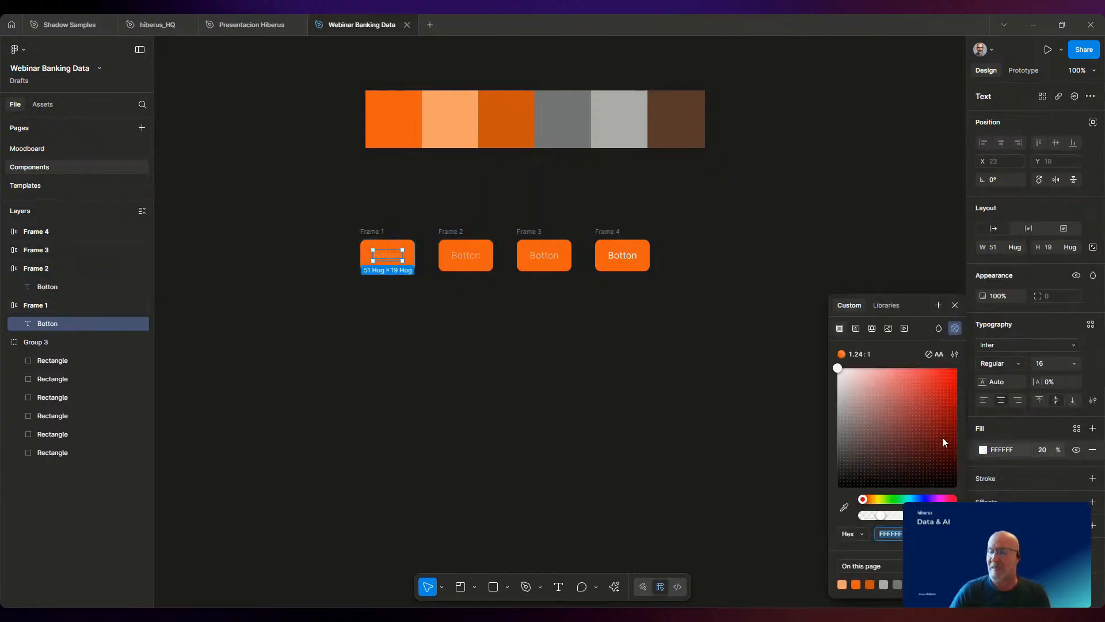
{"action": "left_click_drag", "start_coordinate": [837, 368], "coordinate": [836, 505]}
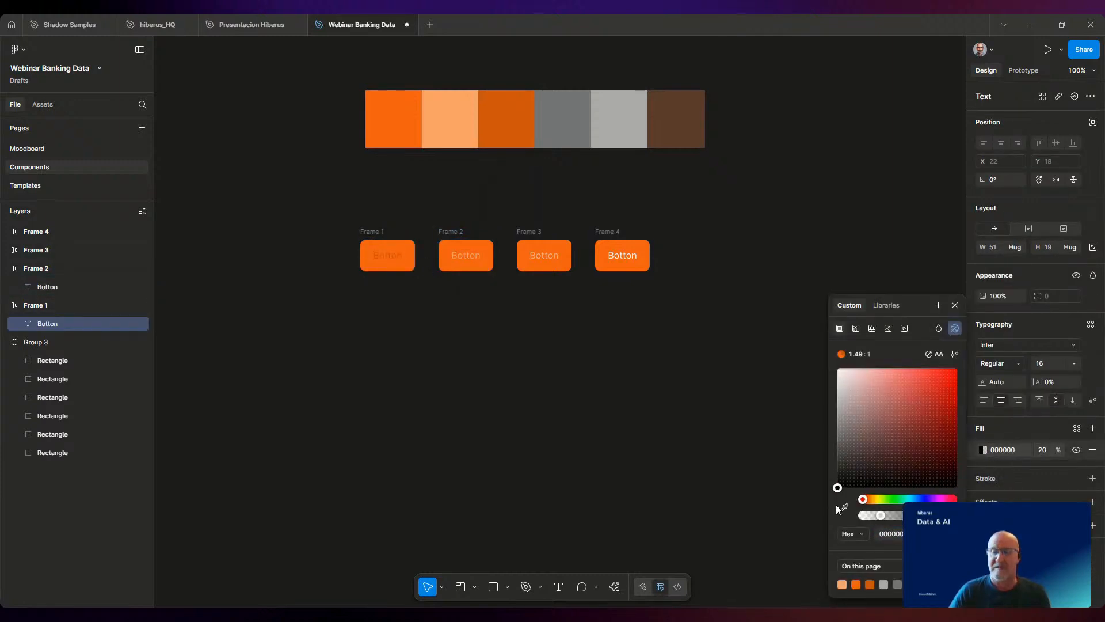
{"action": "right_click", "coordinate": [399, 256]}
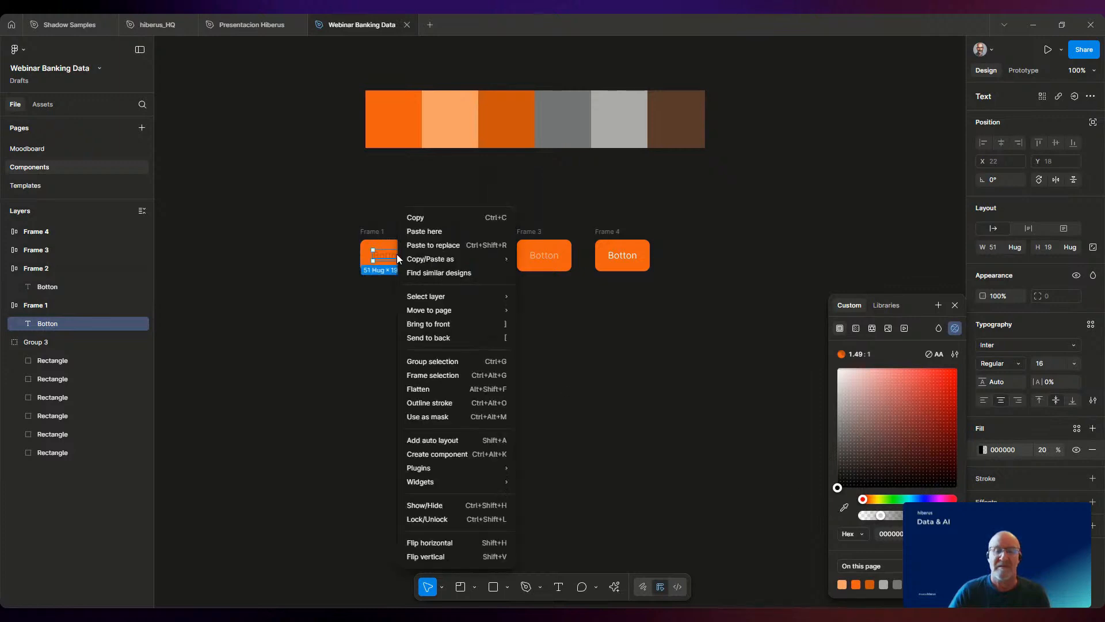
{"action": "left_click", "coordinate": [427, 323]}
{"action": "left_click", "coordinate": [403, 357]}
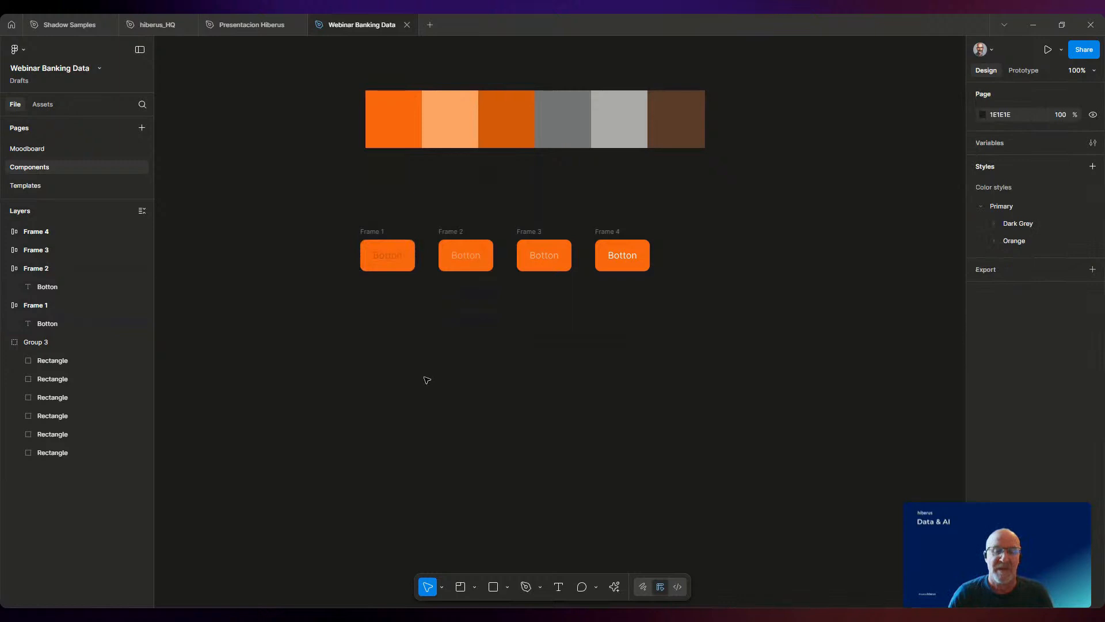
- Duplicate the row of four orange buttons as a second row just below it, at Y 251
{"action": "left_click_drag", "start_coordinate": [307, 200], "coordinate": [766, 326]}
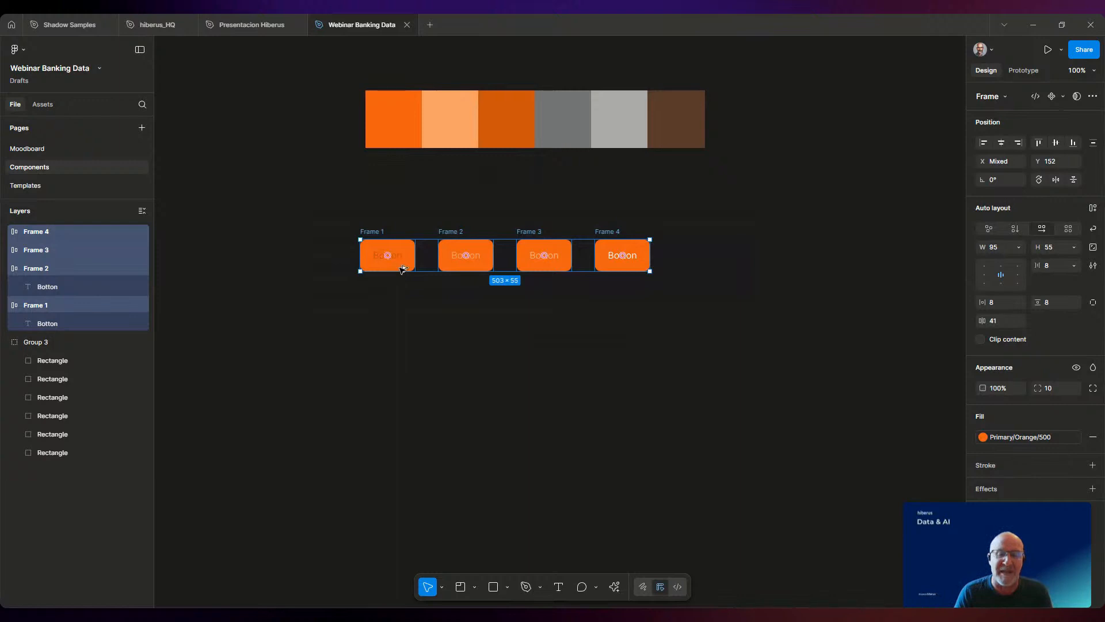
{"action": "left_click_drag", "start_coordinate": [404, 268], "coordinate": [402, 325]}
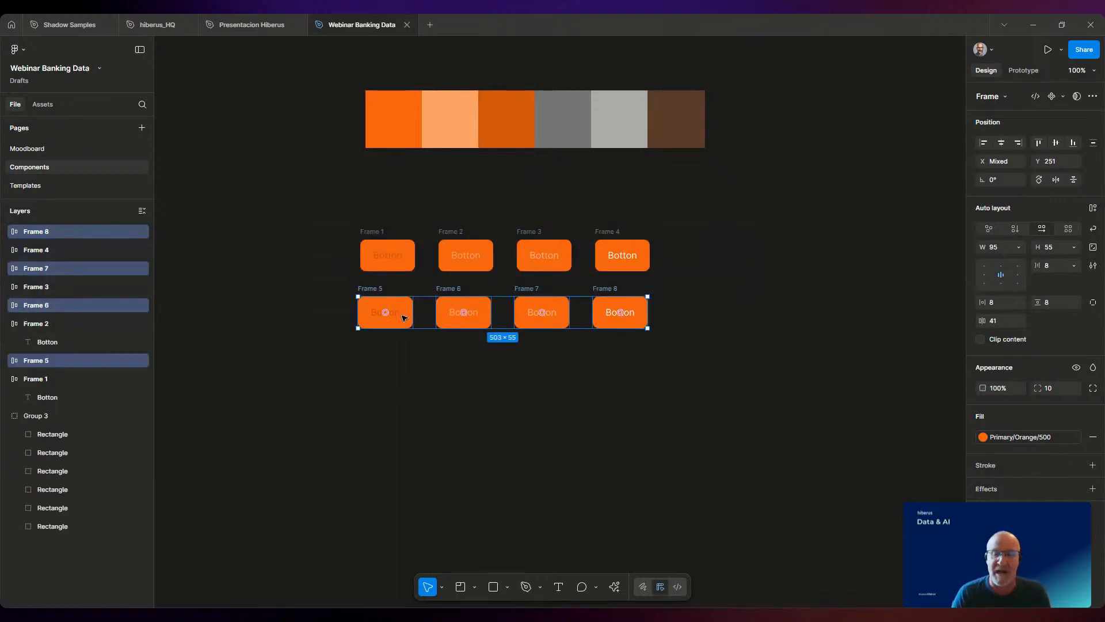
- Apply the Primary/Orange/700 library colour to the label of the second row's first button
{"action": "left_click", "coordinate": [385, 312]}
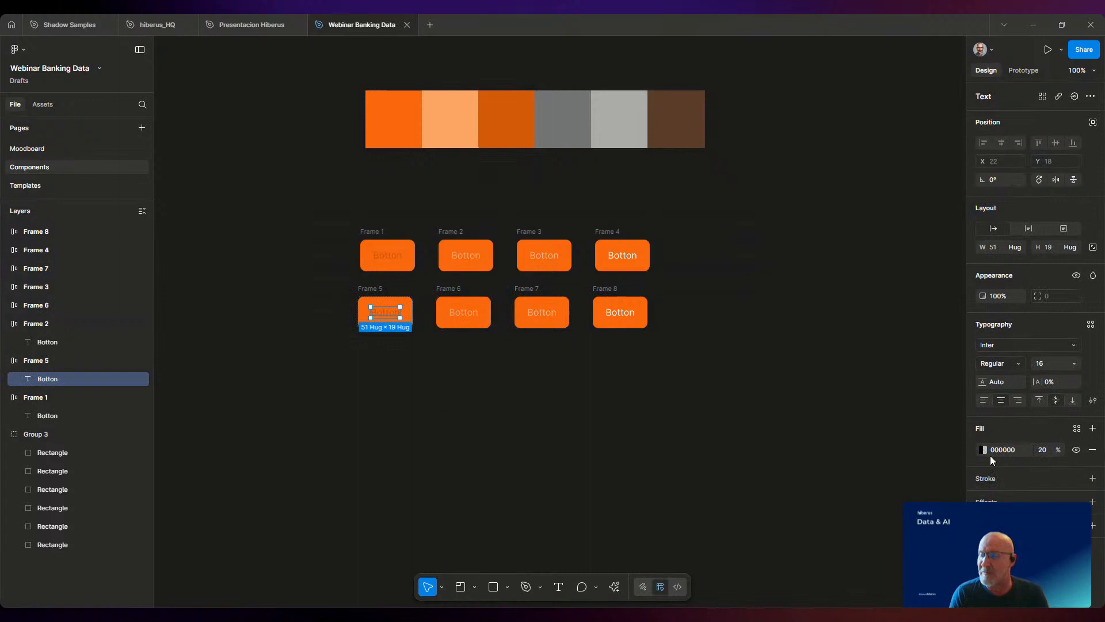
{"action": "left_click", "coordinate": [1076, 430]}
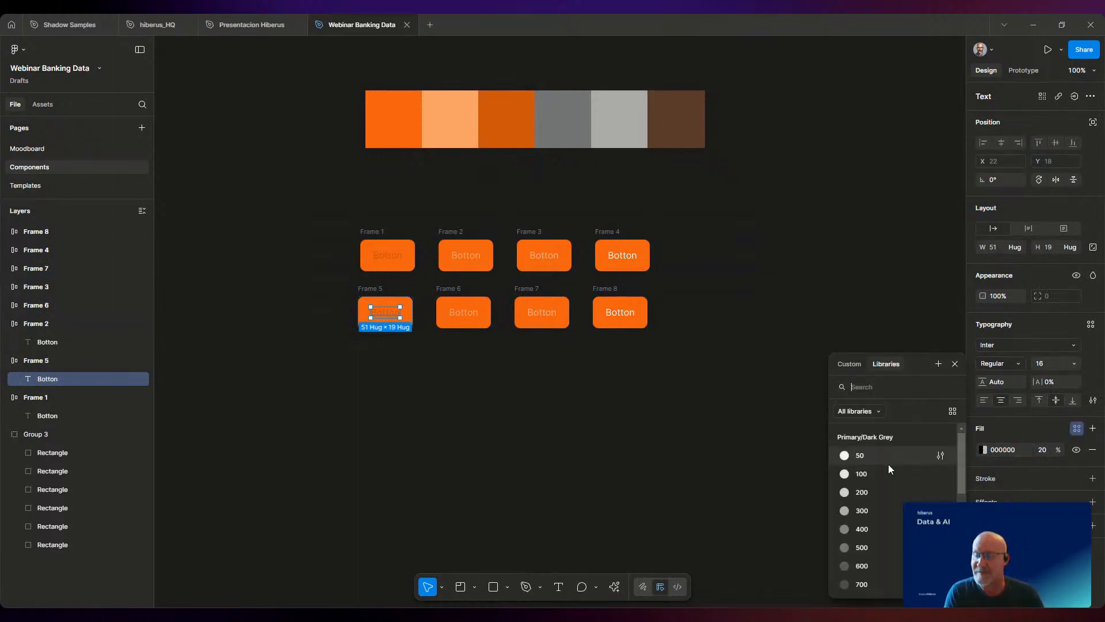
{"action": "scroll", "coordinate": [888, 464], "scroll_direction": "down", "scroll_amount": 8}
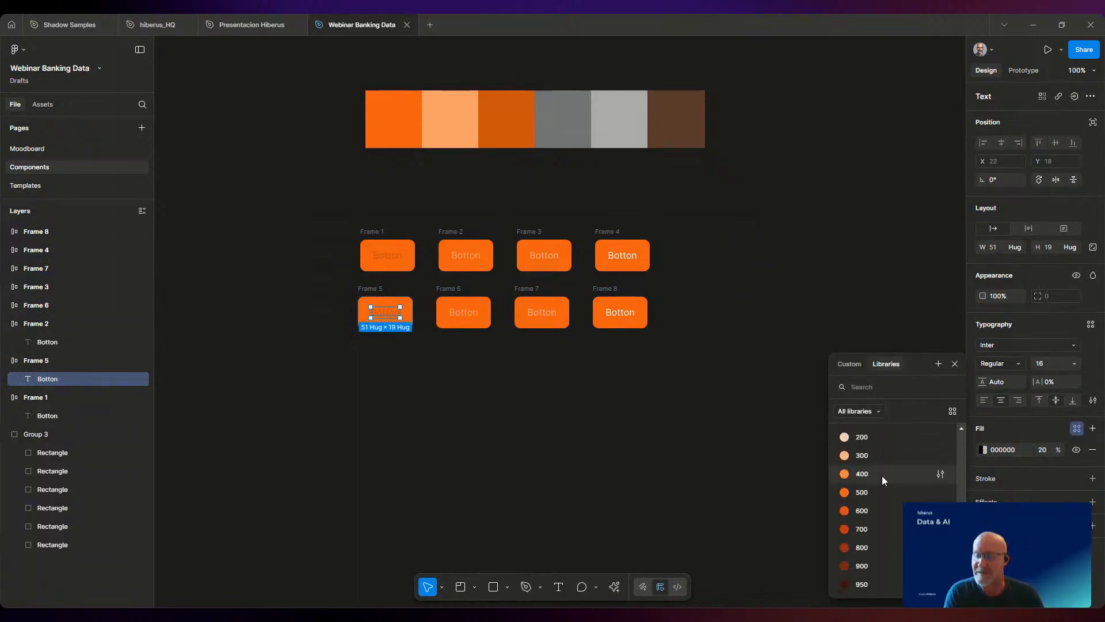
{"action": "left_click", "coordinate": [865, 530]}
- Give the second row's first button a near-white library colour for its label and a dark Primary/Dark Grey shade for its fill
{"action": "left_click", "coordinate": [372, 293]}
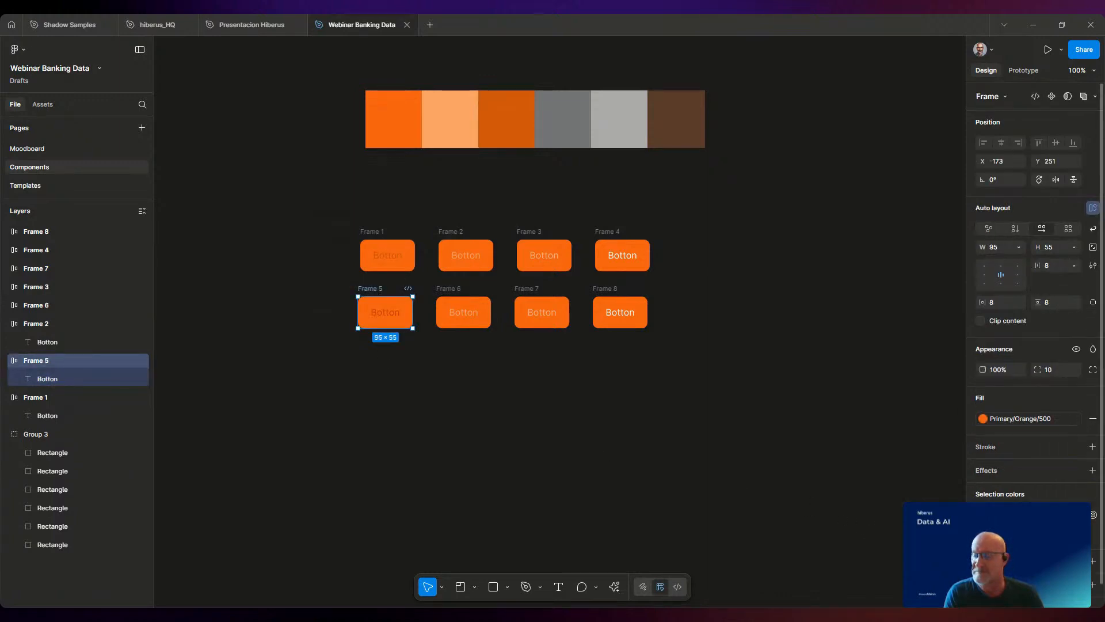
{"action": "left_click", "coordinate": [1002, 533]}
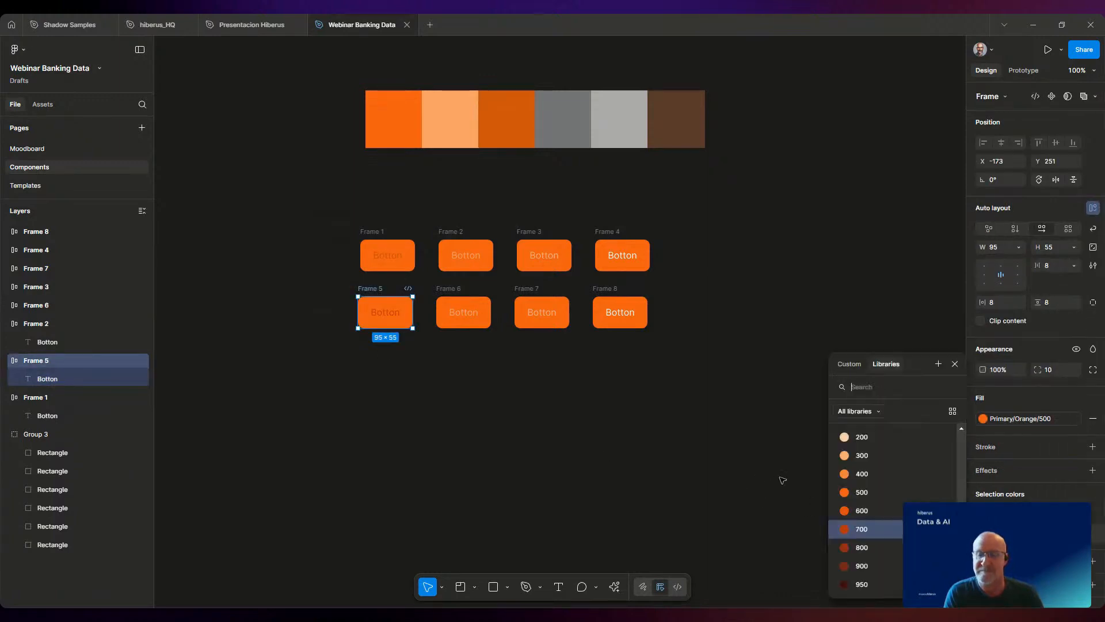
{"action": "left_click", "coordinate": [883, 492]}
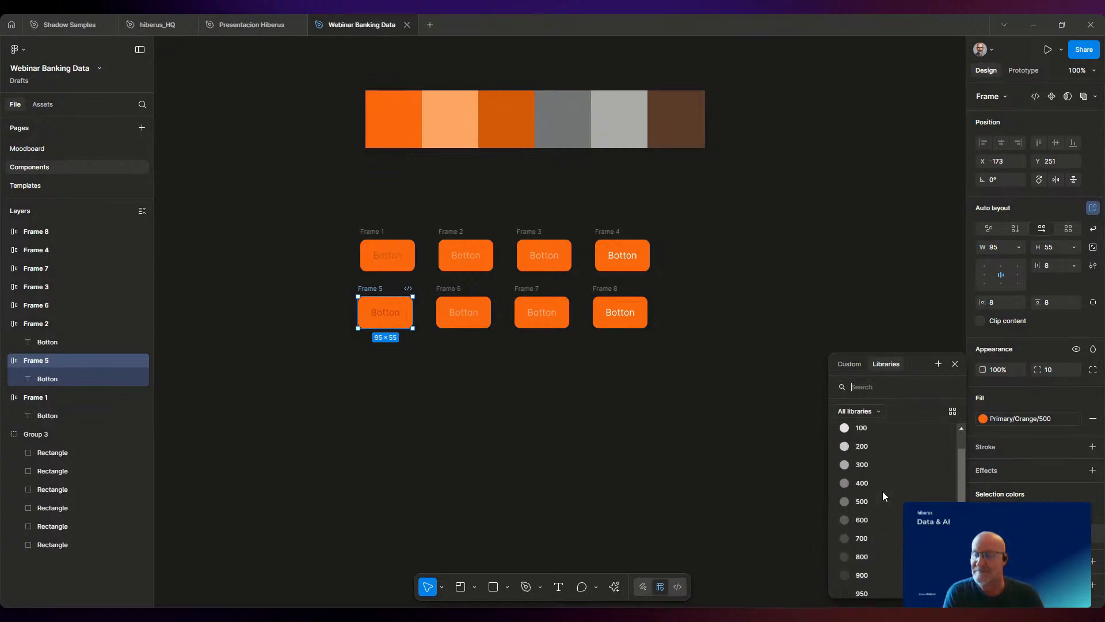
{"action": "key", "text": "Escape"}
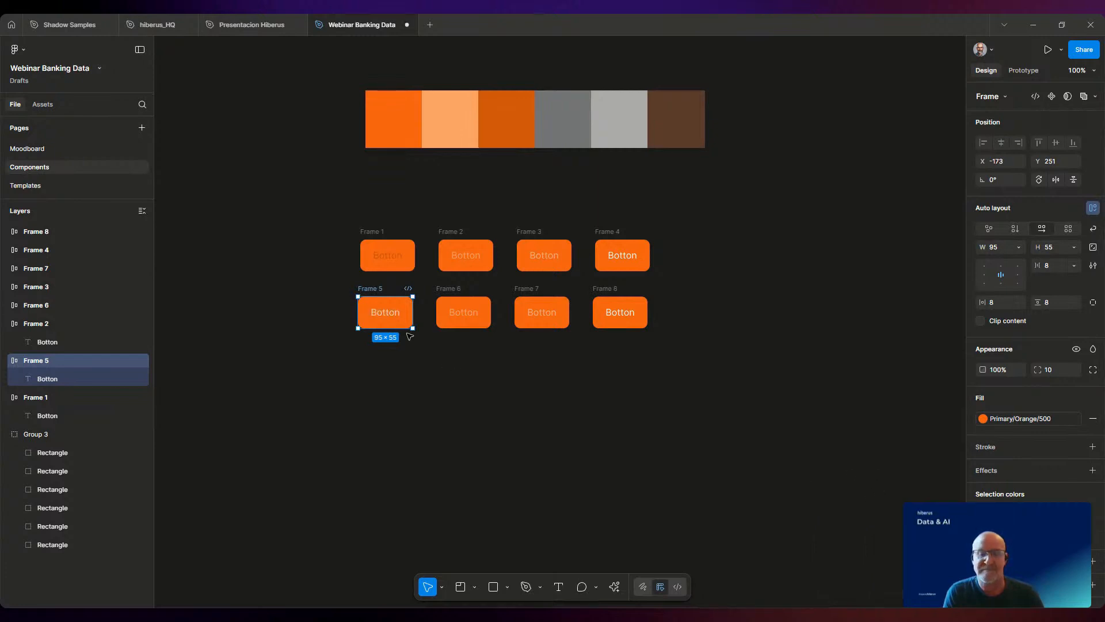
{"action": "left_click", "coordinate": [1001, 533]}
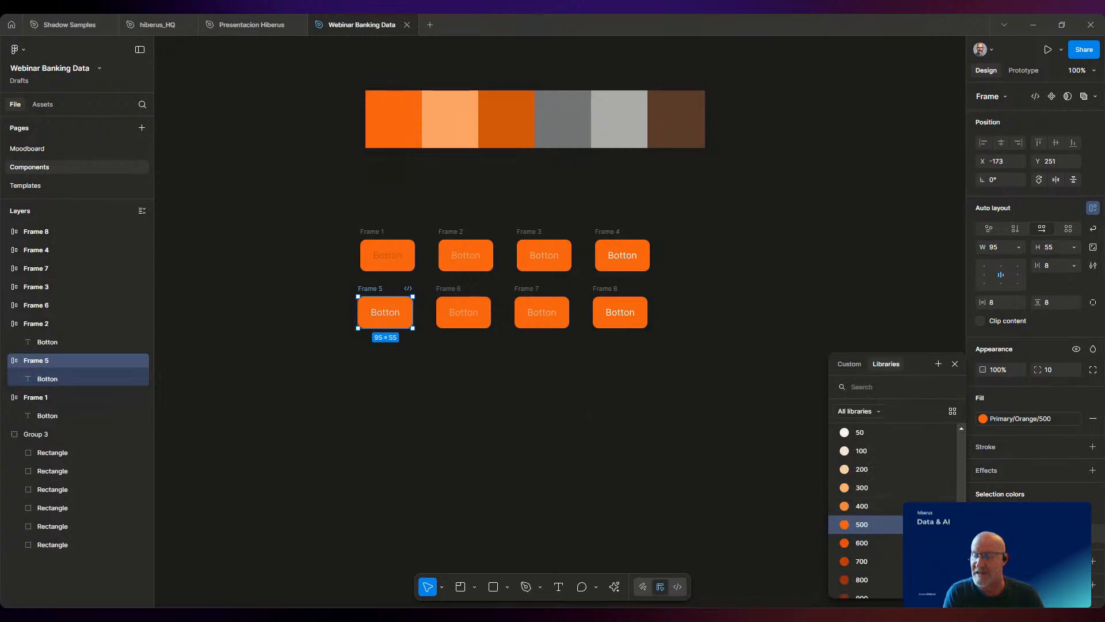
{"action": "scroll", "coordinate": [874, 507], "scroll_direction": "up", "scroll_amount": 3}
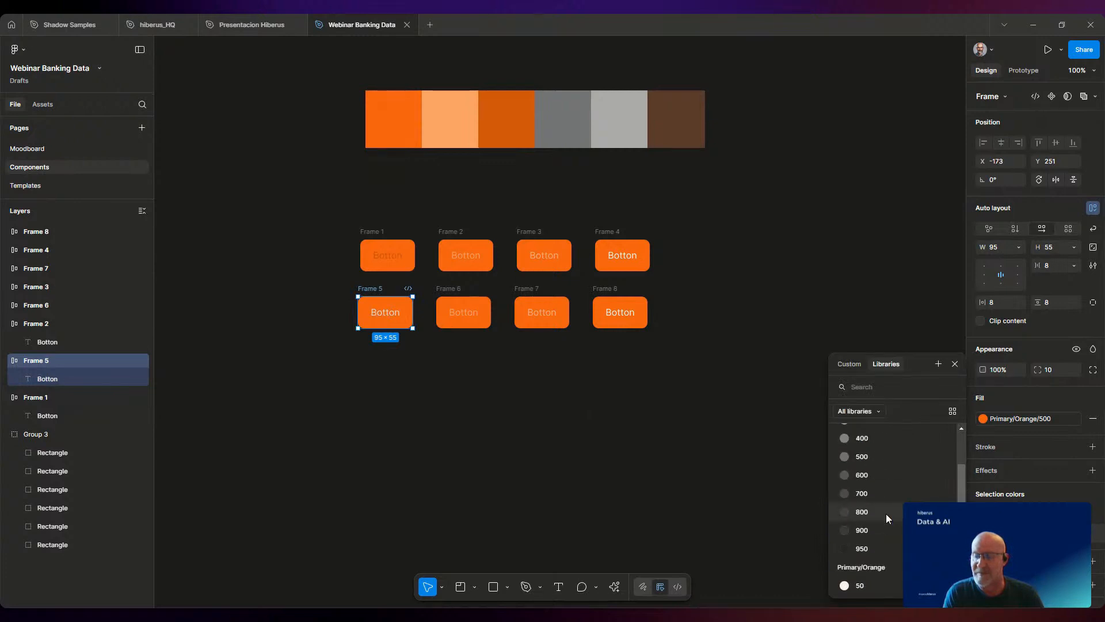
{"action": "left_click", "coordinate": [845, 530]}
{"action": "left_click", "coordinate": [556, 475]}
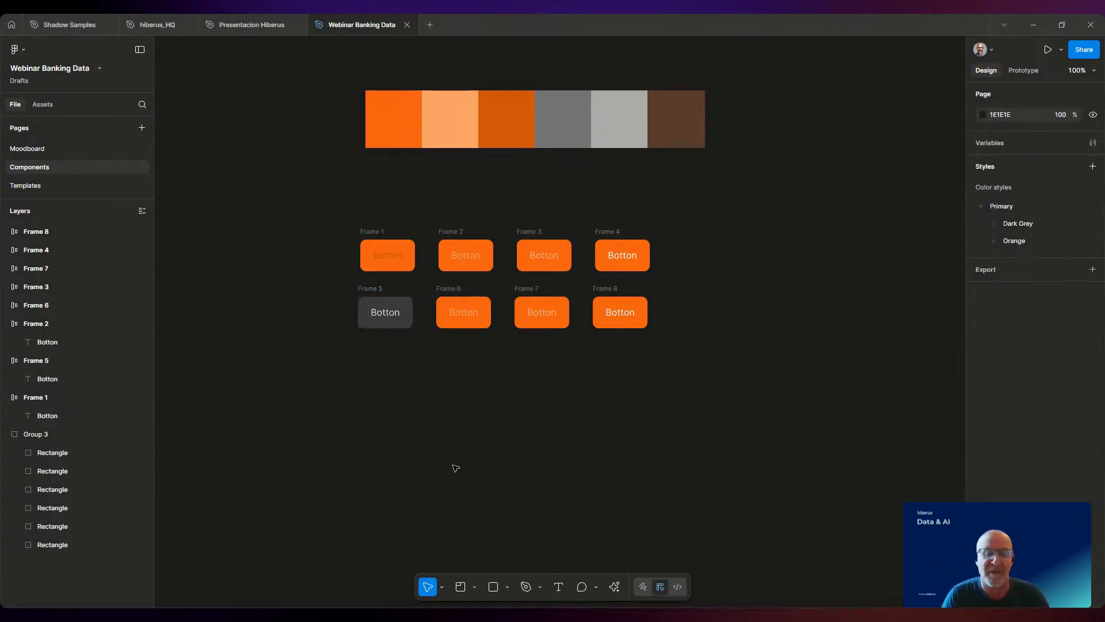
- Change the fill of the second row's second button to Primary/Dark Grey/700
{"action": "left_click", "coordinate": [450, 308]}
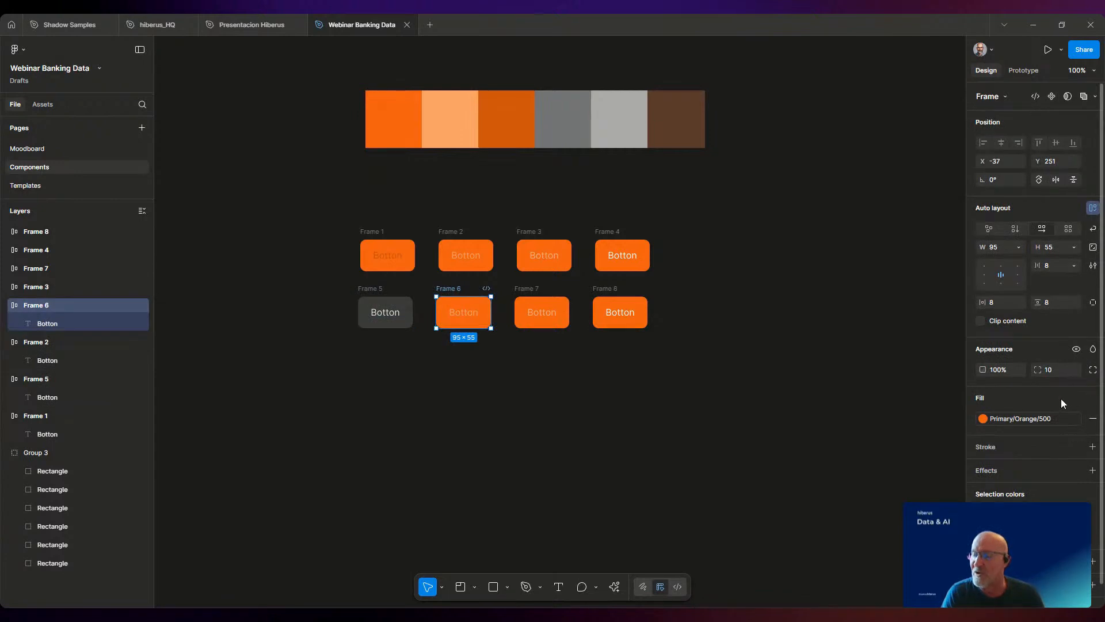
{"action": "scroll", "coordinate": [1054, 450], "scroll_direction": "down", "scroll_amount": 1}
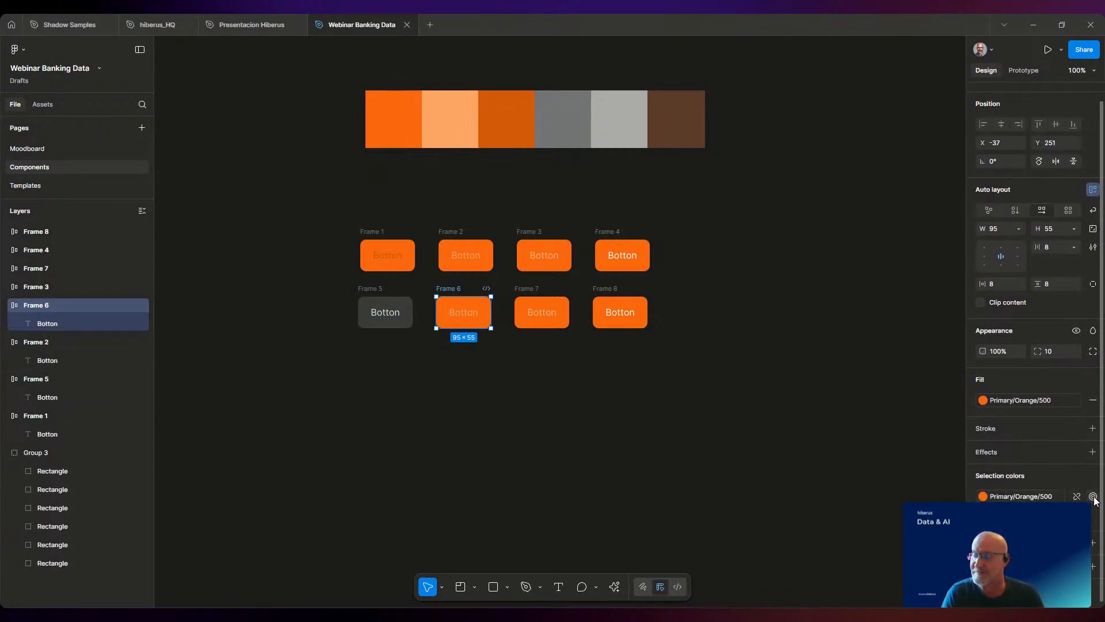
{"action": "left_click", "coordinate": [1053, 497]}
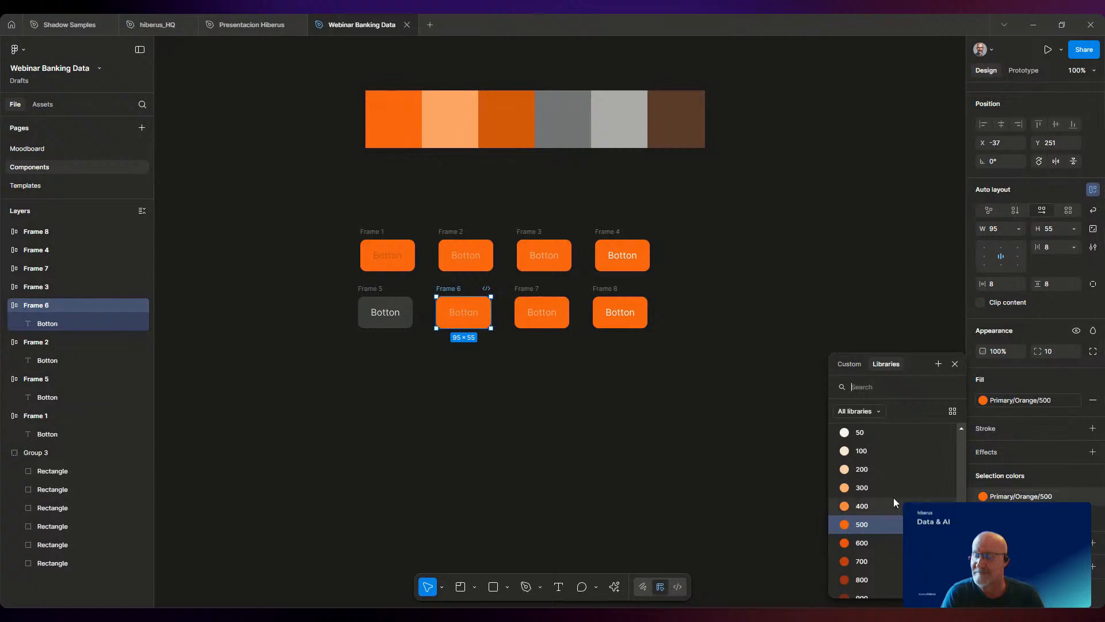
{"action": "scroll", "coordinate": [889, 495], "scroll_direction": "up", "scroll_amount": 1}
{"action": "scroll", "coordinate": [888, 492], "scroll_direction": "up", "scroll_amount": 2}
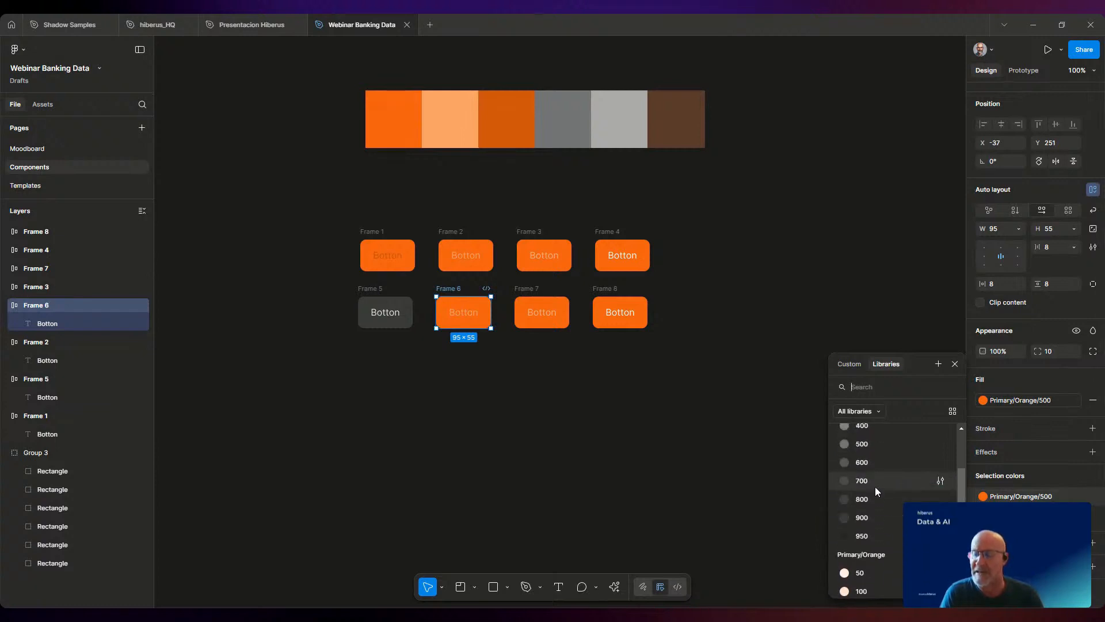
{"action": "left_click", "coordinate": [865, 480]}
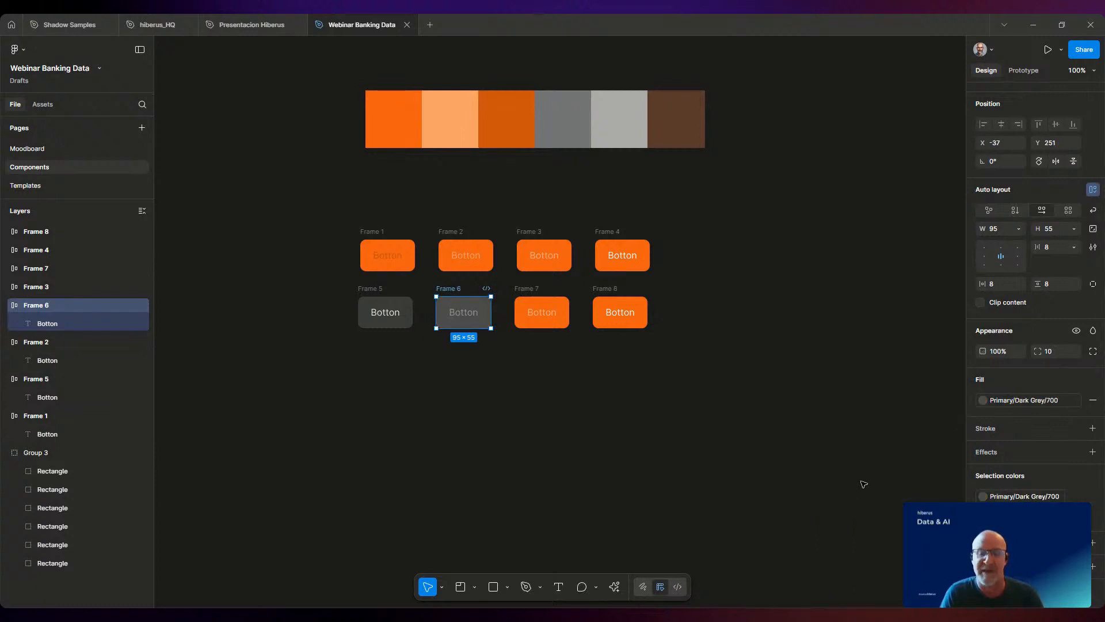
- Change the fill of the second row's third button to Primary/Dark Grey/500
{"action": "left_click", "coordinate": [523, 292]}
{"action": "left_click", "coordinate": [984, 497]}
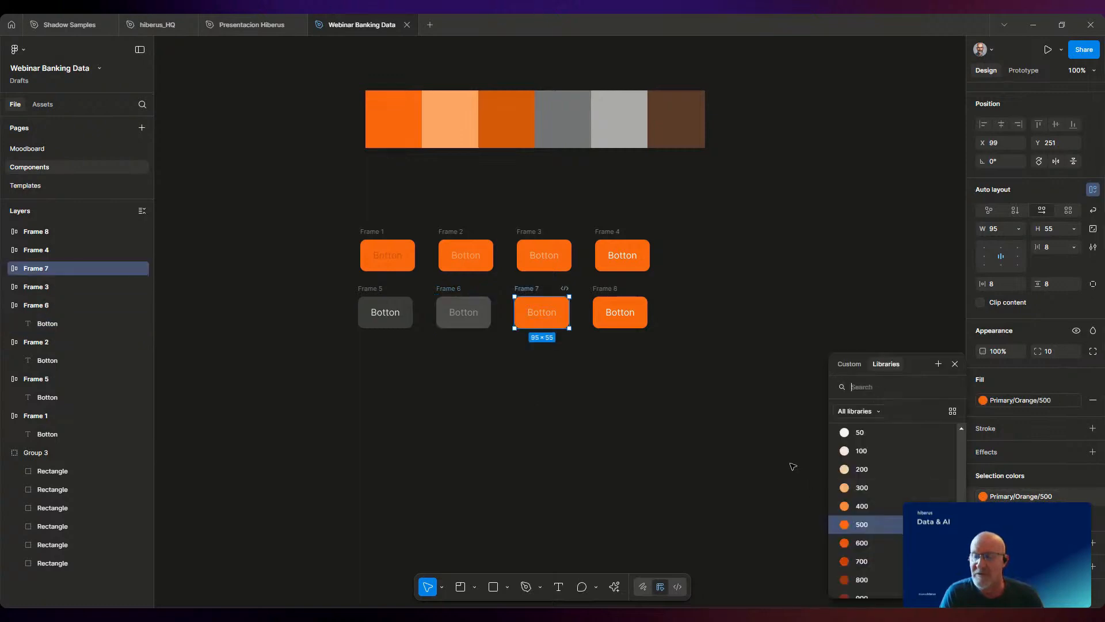
{"action": "scroll", "coordinate": [850, 478], "scroll_direction": "up", "scroll_amount": 5}
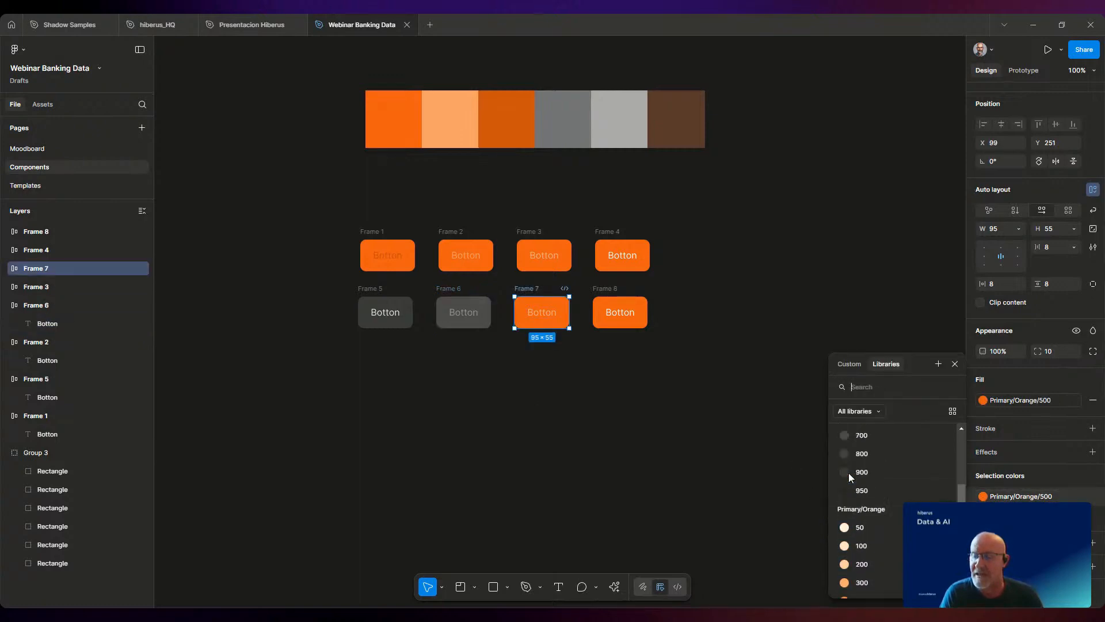
{"action": "scroll", "coordinate": [850, 461], "scroll_direction": "down", "scroll_amount": 2}
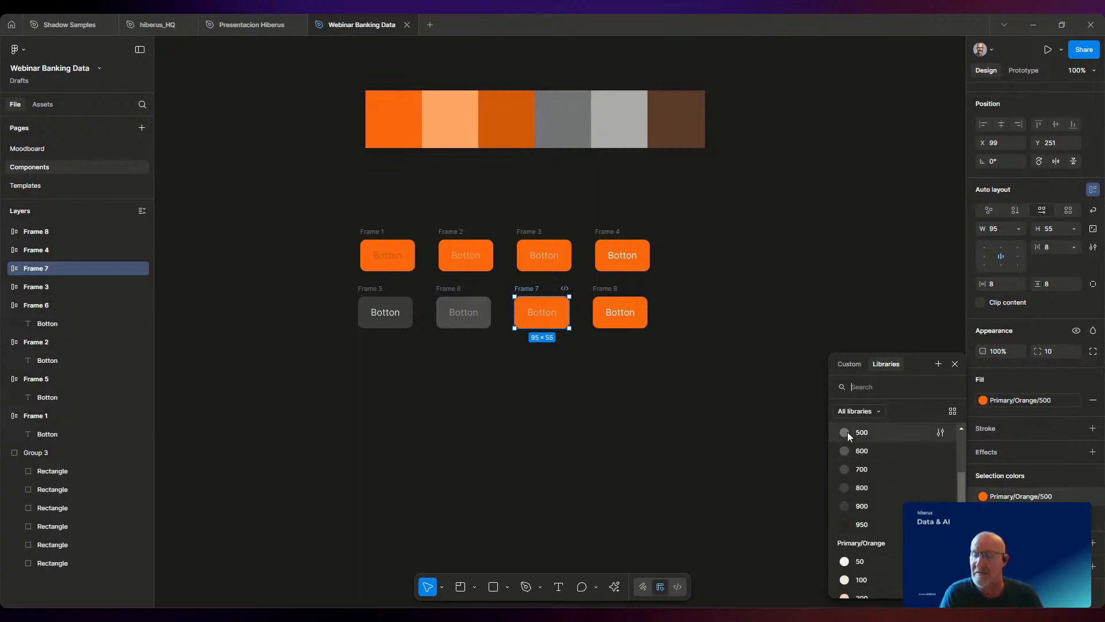
{"action": "left_click", "coordinate": [847, 432]}
- Change the fill of the second row's fourth button to a light Primary/Dark Grey shade
{"action": "left_click", "coordinate": [617, 305]}
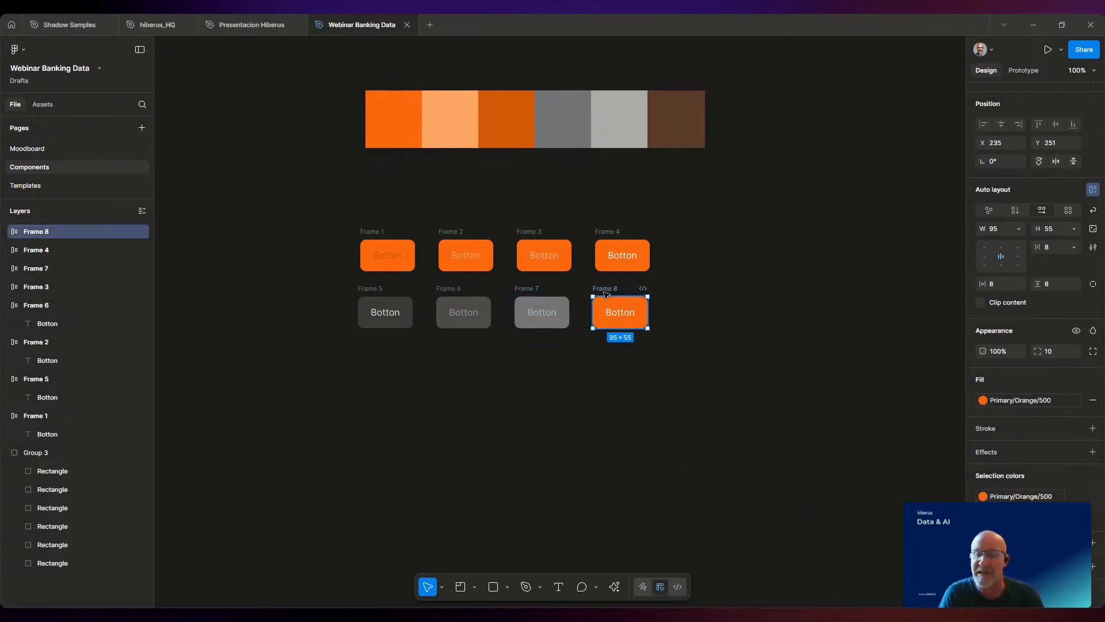
{"action": "left_click", "coordinate": [983, 496]}
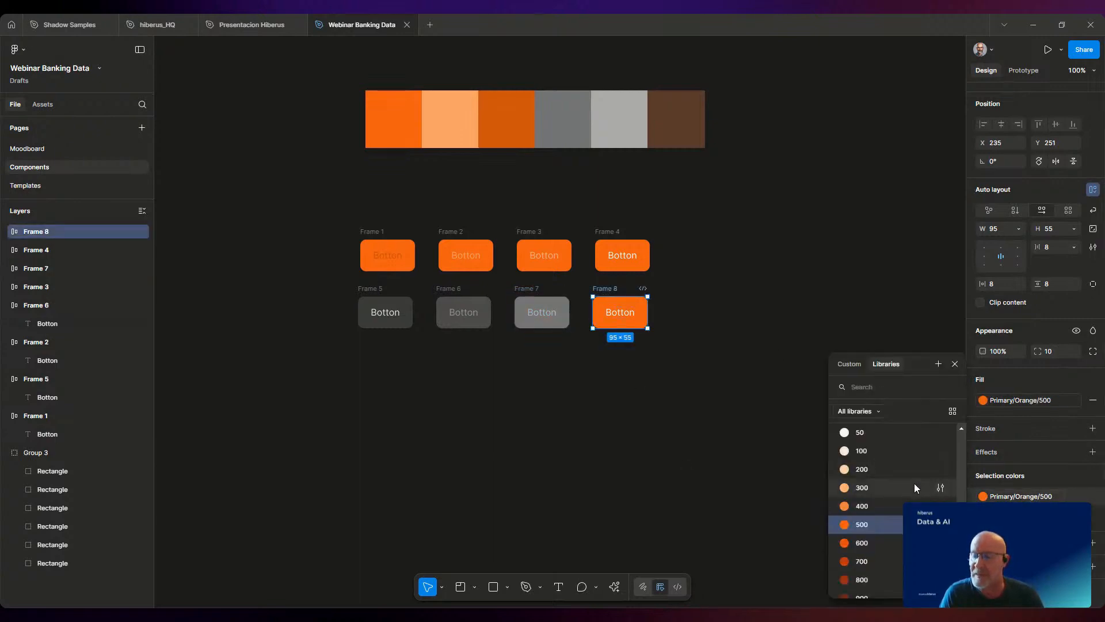
{"action": "scroll", "coordinate": [915, 487], "scroll_direction": "up", "scroll_amount": 5}
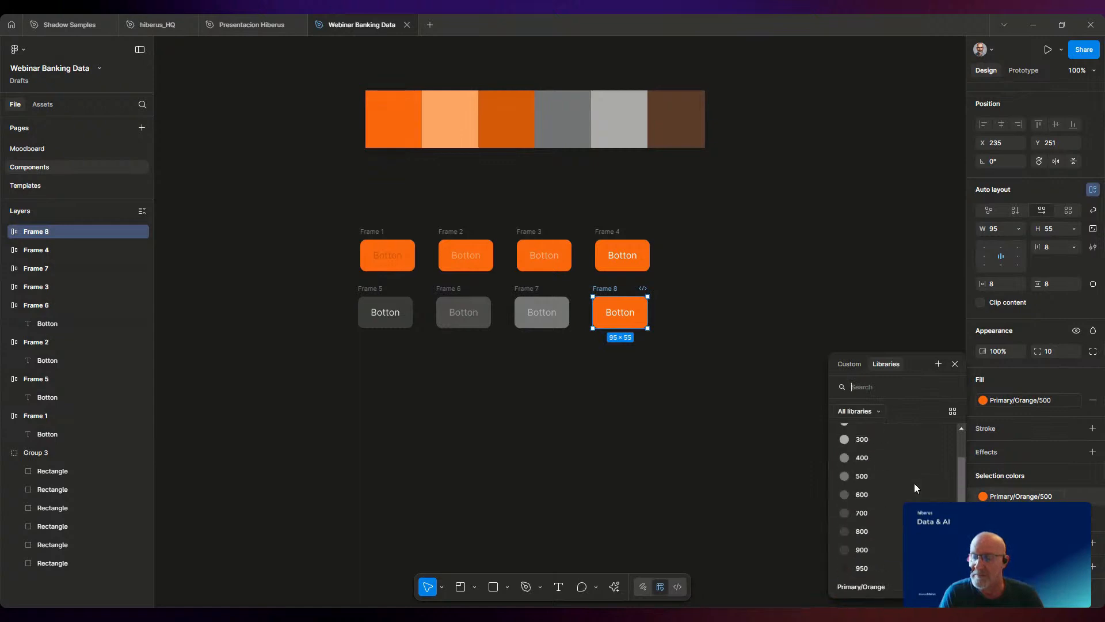
{"action": "left_click", "coordinate": [875, 478]}
{"action": "left_click", "coordinate": [673, 447]}
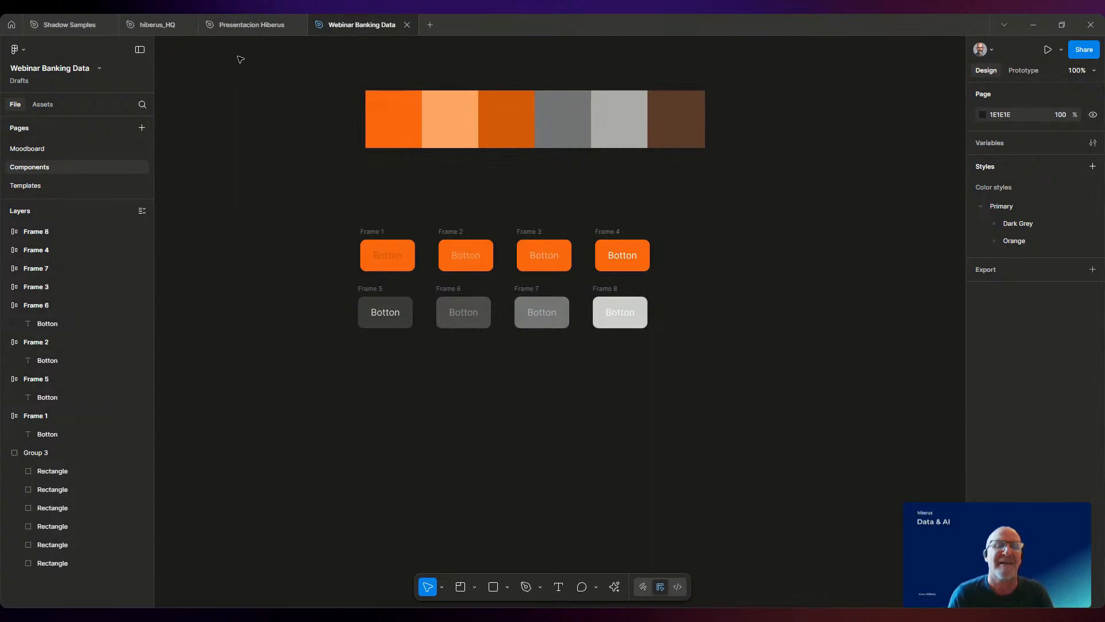
- Review the brand colours and button sets in the Presentacion Hiberus file, and return to Webinar Banking Data
{"action": "left_click", "coordinate": [248, 25]}
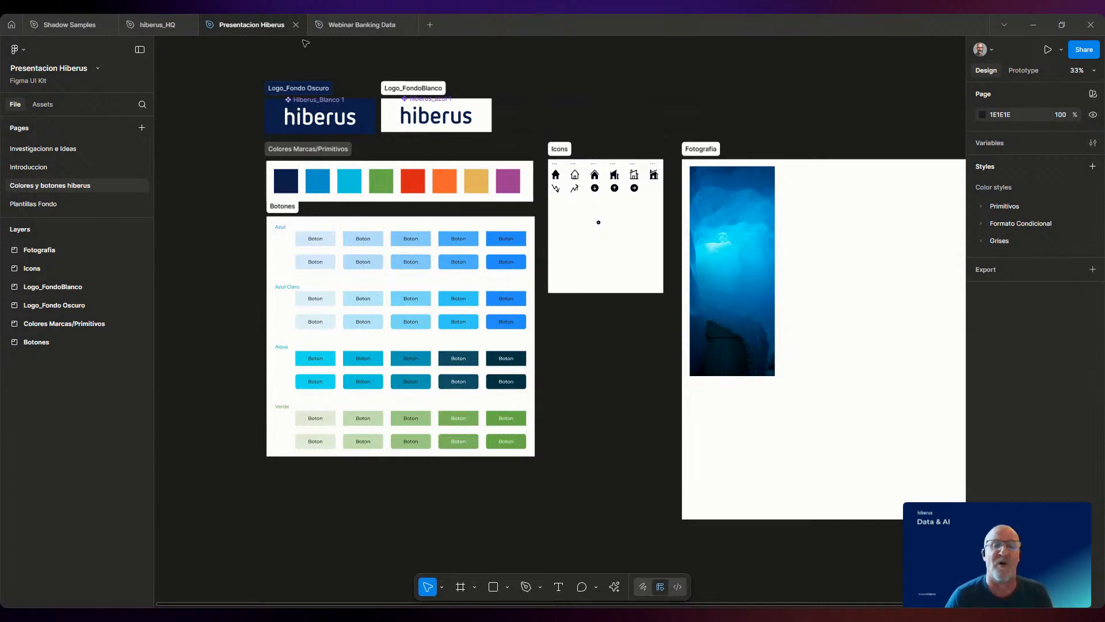
{"action": "mouse_move", "coordinate": [346, 23]}
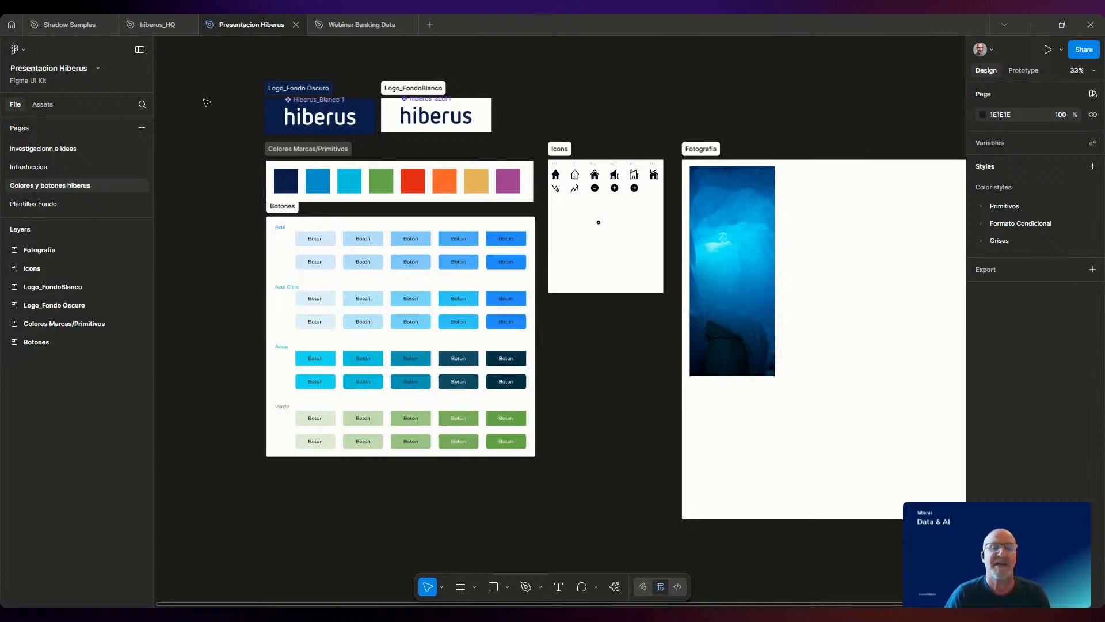
{"action": "left_click", "coordinate": [348, 25]}
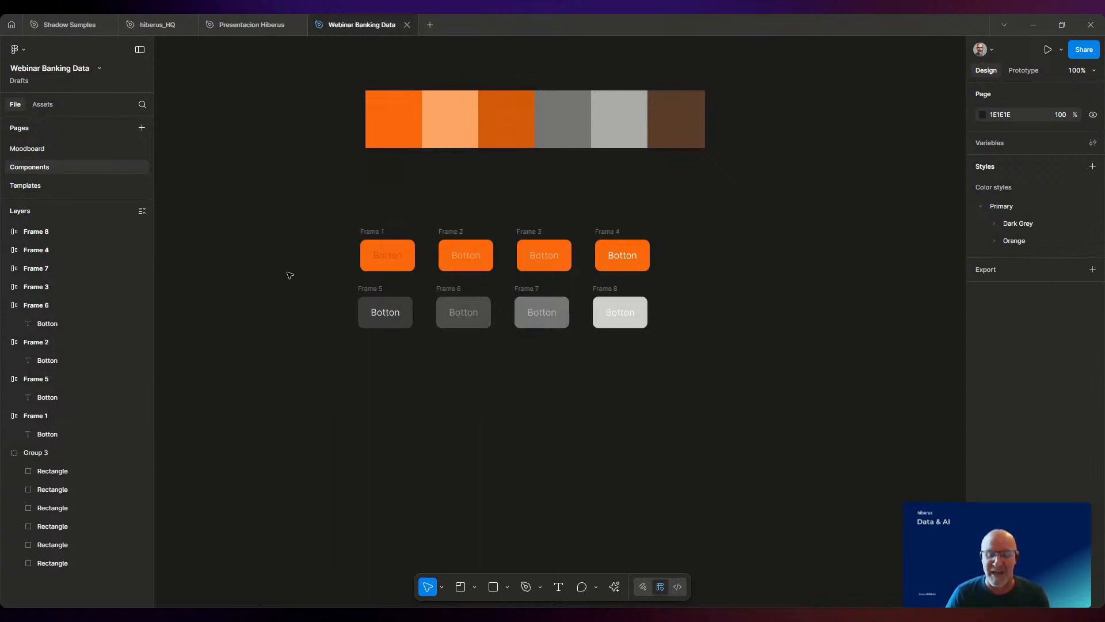
- Insert the filled circle left-arrow icon from the RemixIcon plugin into the empty canvas area below the button rows
{"action": "right_click", "coordinate": [247, 211]}
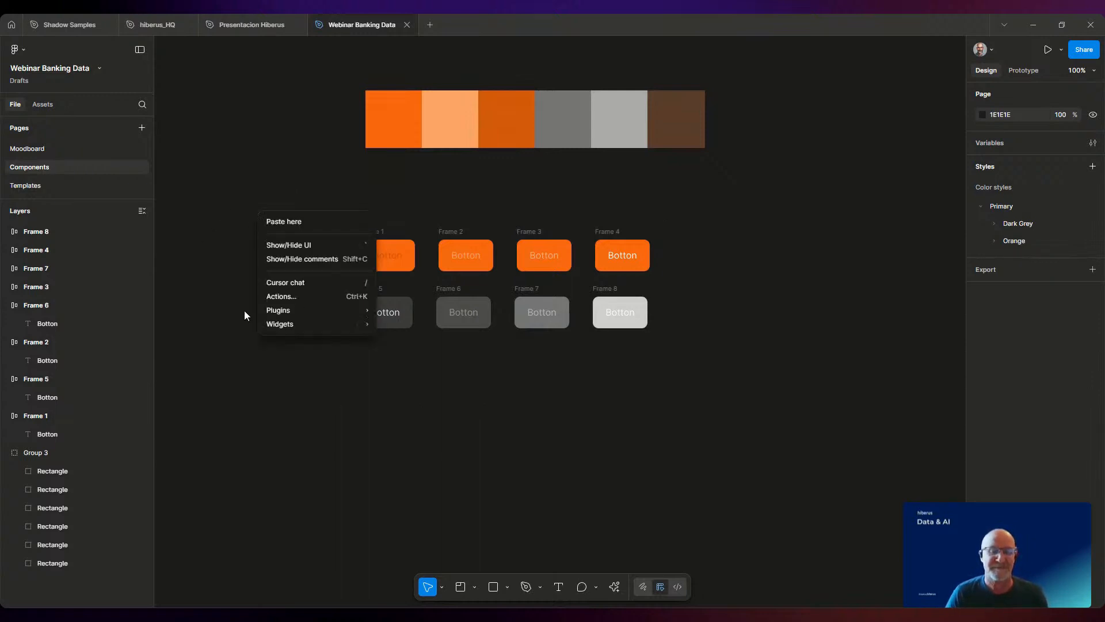
{"action": "mouse_move", "coordinate": [284, 310]}
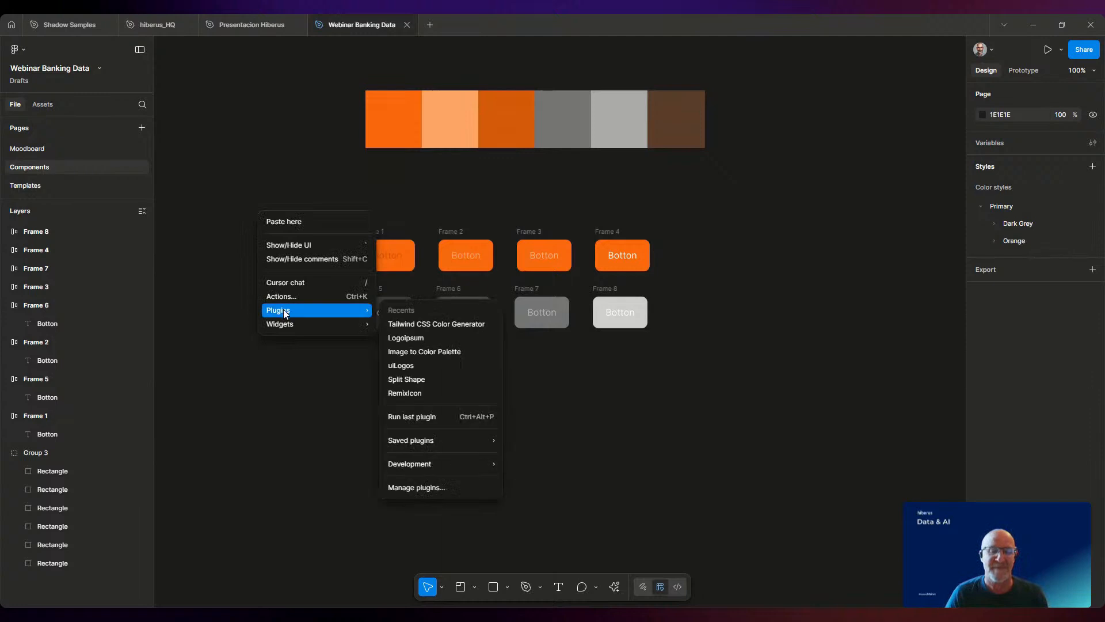
{"action": "left_click", "coordinate": [409, 395]}
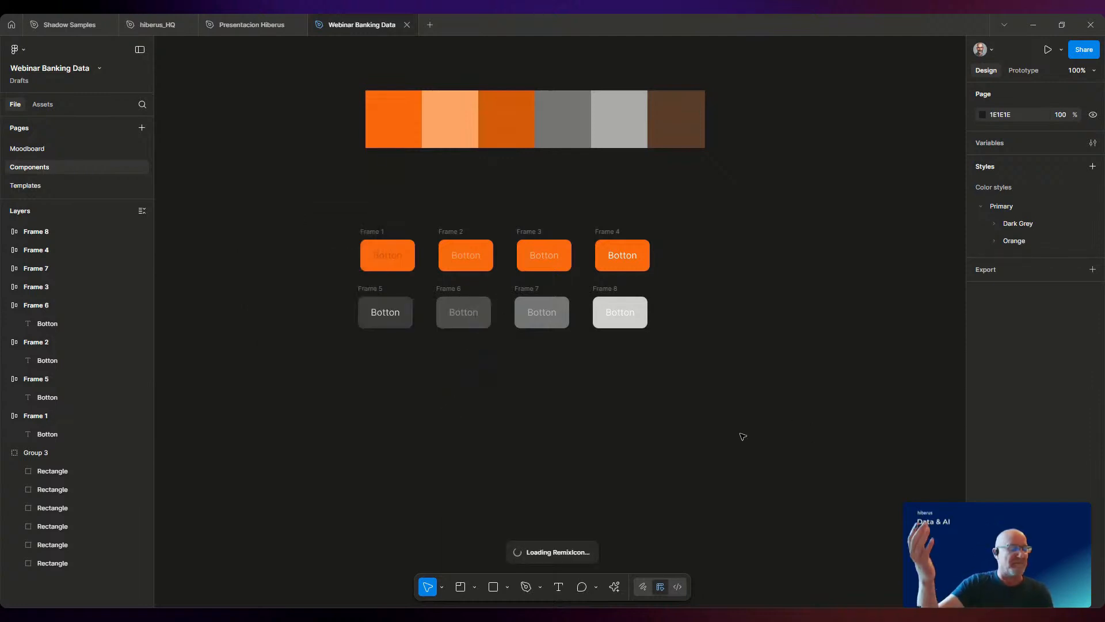
{"action": "left_click_drag", "start_coordinate": [243, 136], "coordinate": [758, 190]}
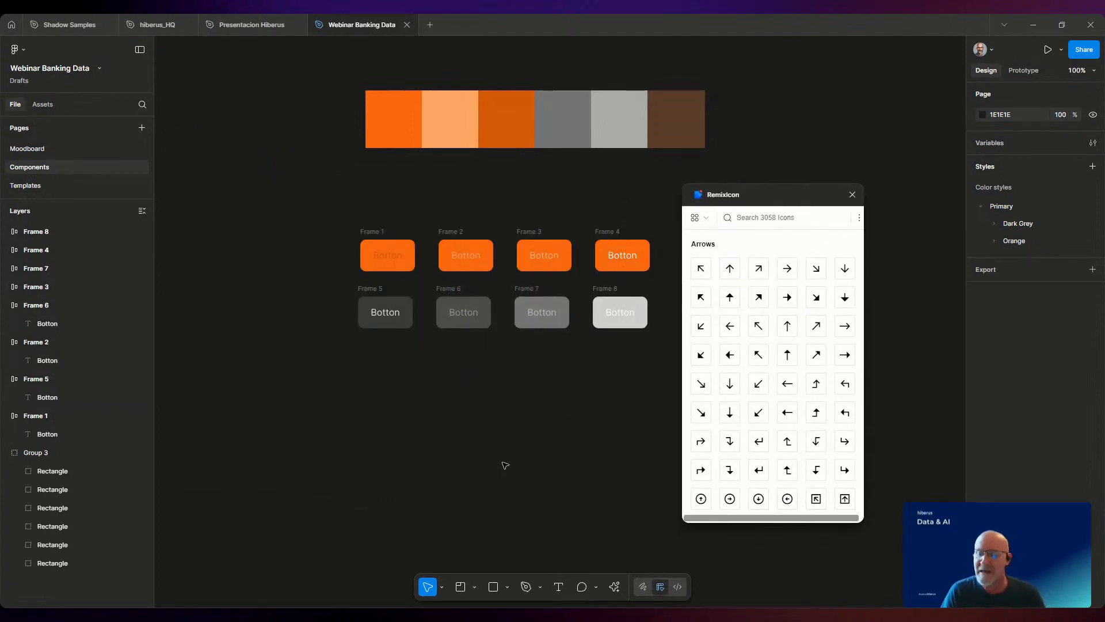
{"action": "scroll", "coordinate": [760, 469], "scroll_direction": "down", "scroll_amount": 1}
{"action": "left_click_drag", "start_coordinate": [787, 473], "coordinate": [467, 439]}
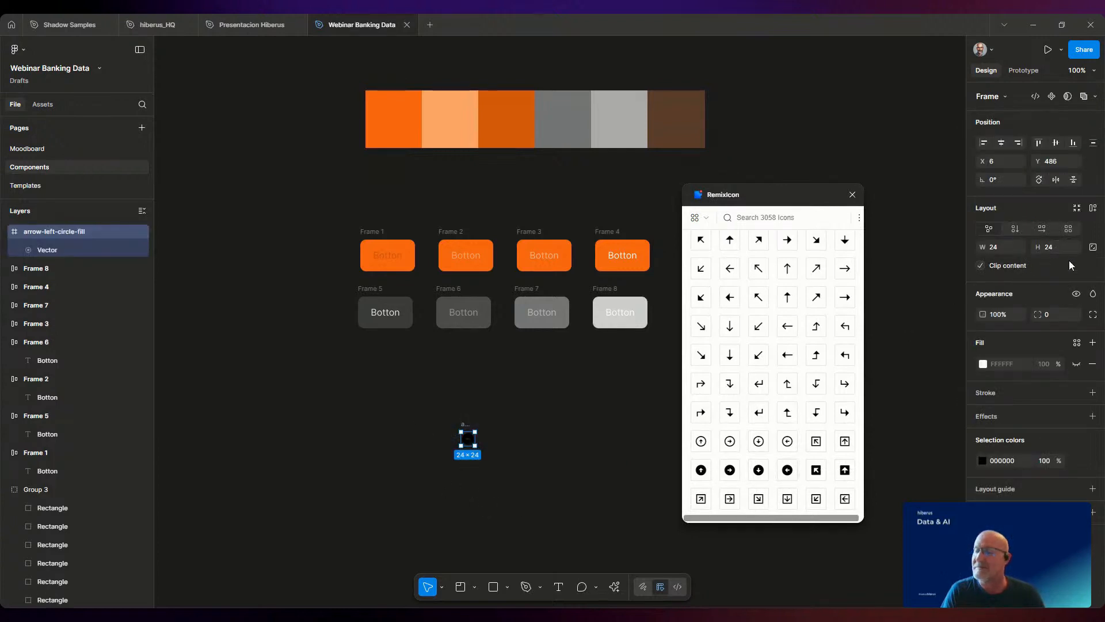
- Enlarge the arrow icon proportionally to 80 × 80 and set its colour to Primary/Orange/500
{"action": "left_click", "coordinate": [1093, 248]}
{"action": "left_click_drag", "start_coordinate": [475, 445], "coordinate": [507, 478]}
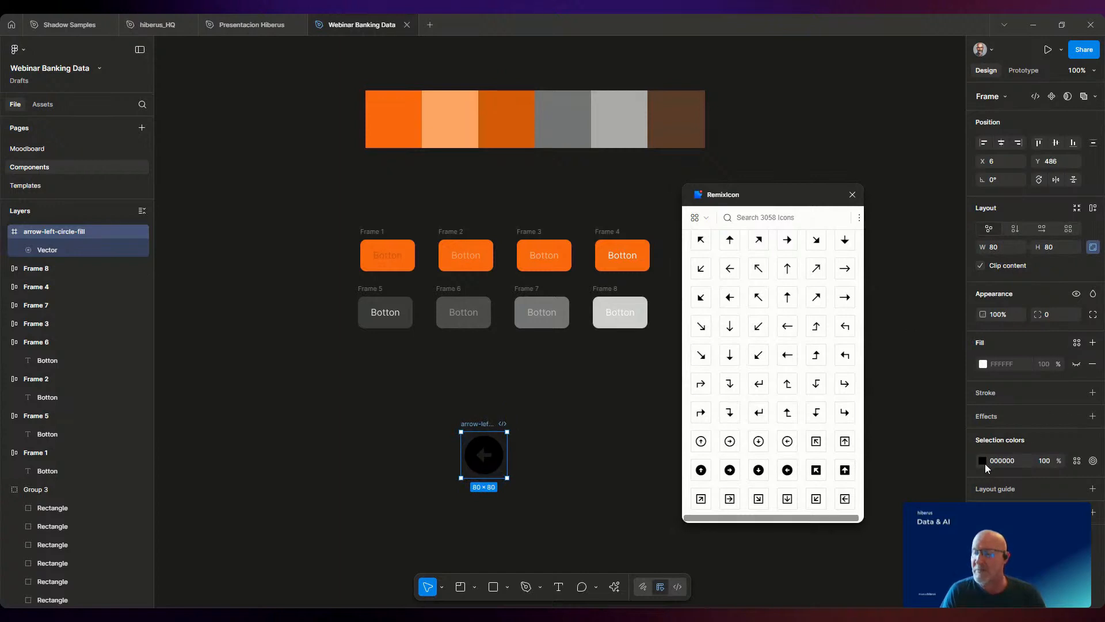
{"action": "left_click", "coordinate": [983, 461]}
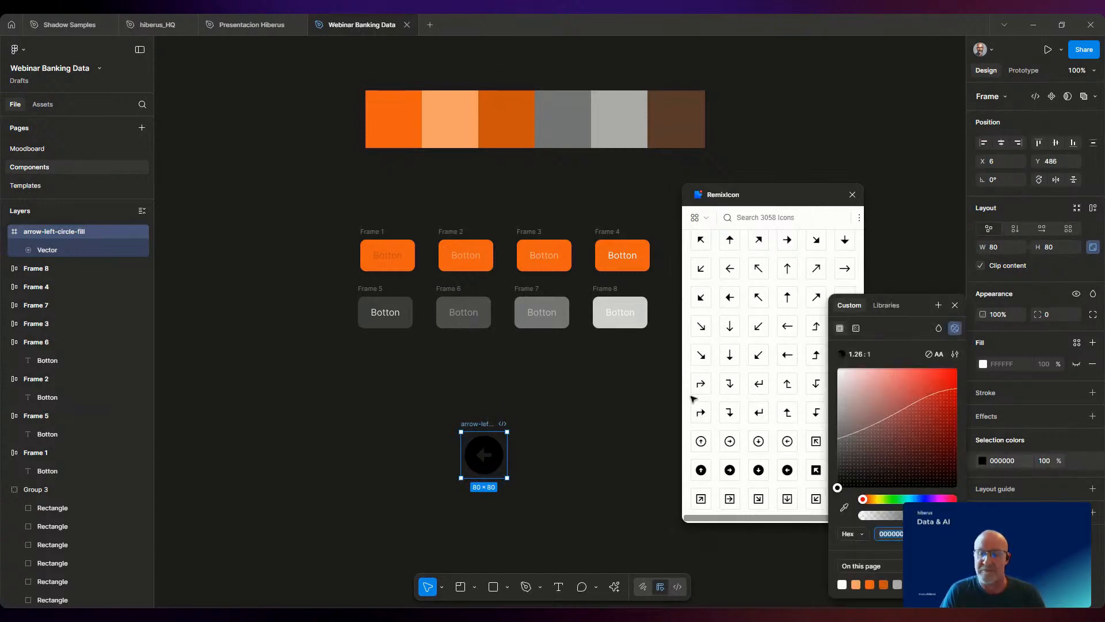
{"action": "left_click", "coordinate": [1077, 461]}
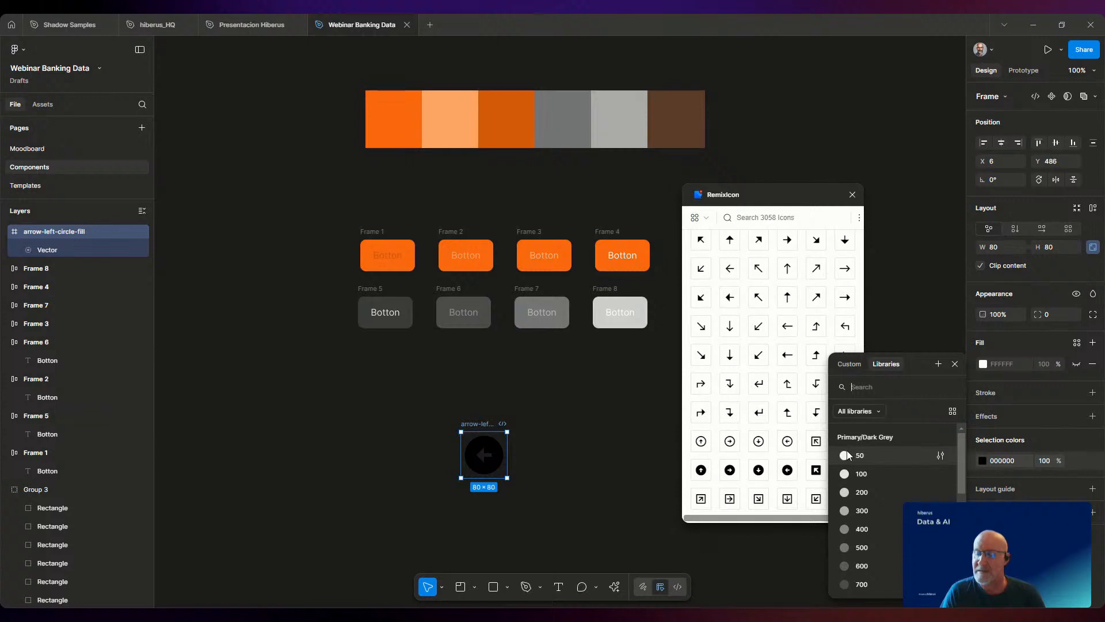
{"action": "left_click", "coordinate": [854, 539]}
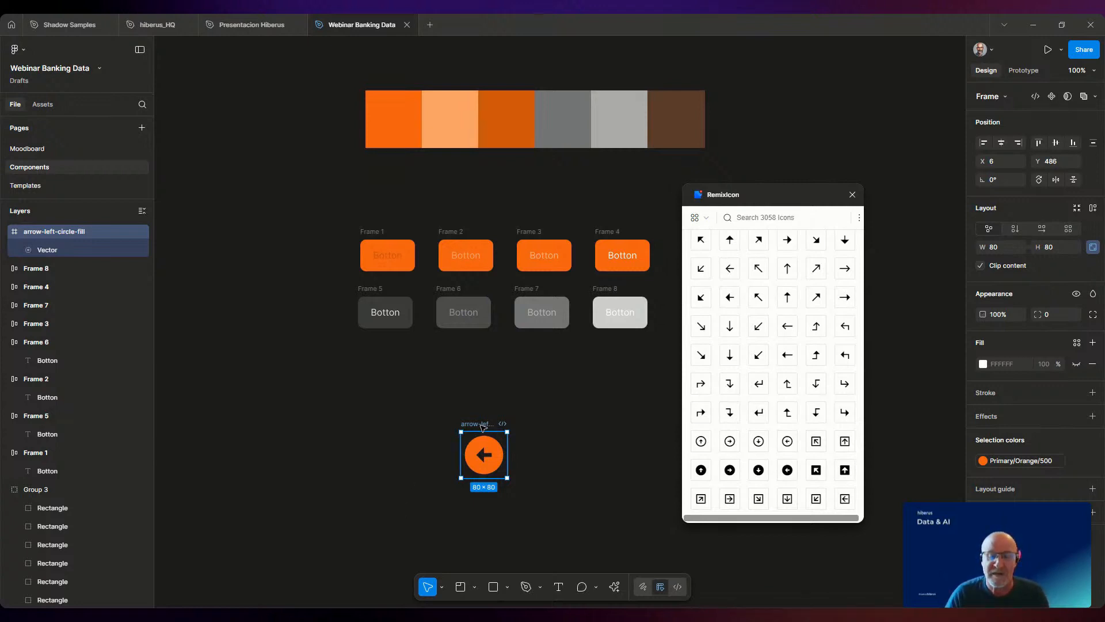
- Convert the arrow icon into a component and place three instances of it around the button rows
{"action": "left_click", "coordinate": [1051, 98]}
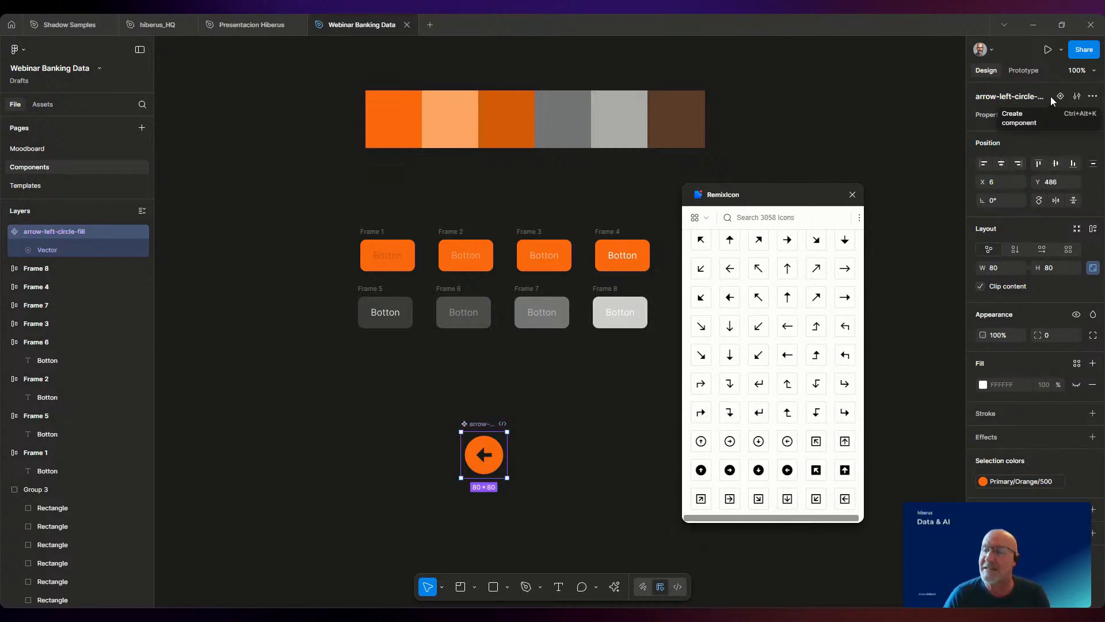
{"action": "left_click", "coordinate": [41, 105]}
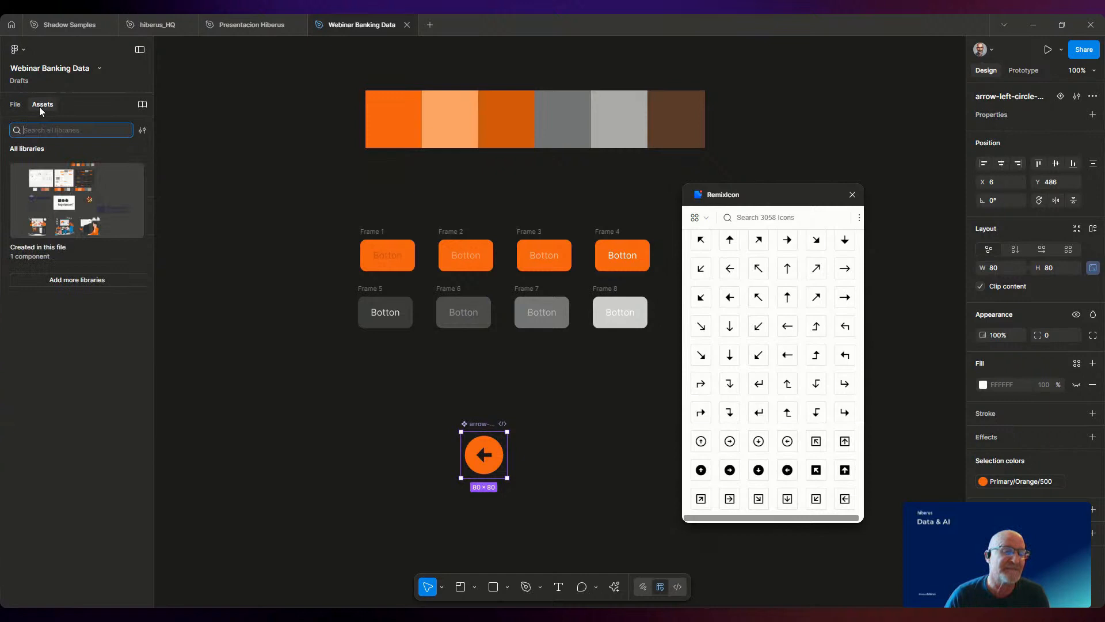
{"action": "left_click", "coordinate": [50, 184]}
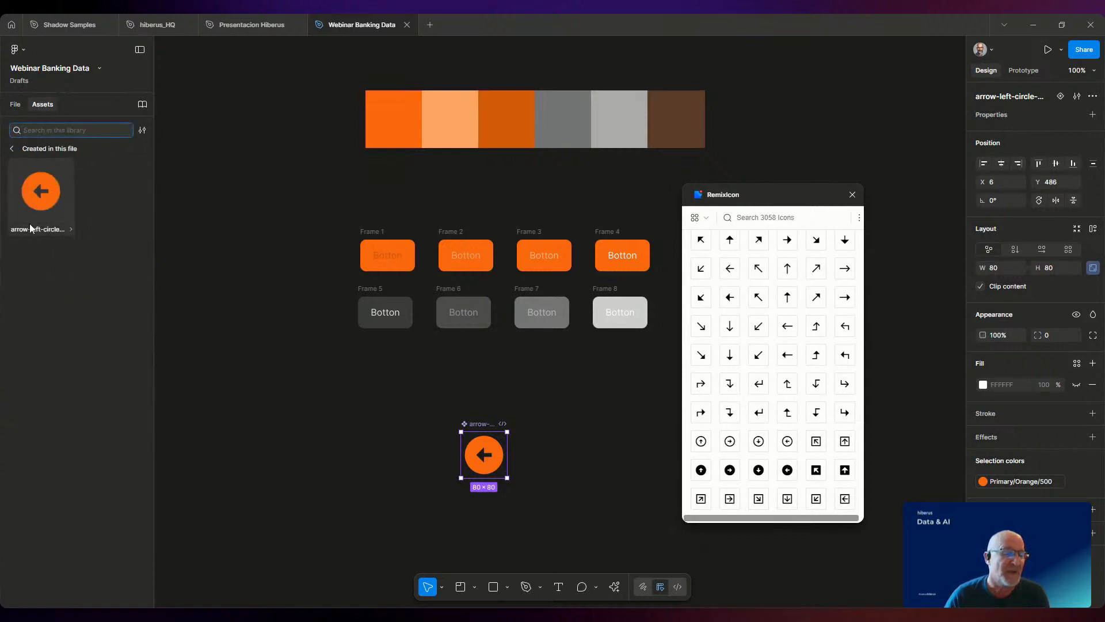
{"action": "left_click_drag", "start_coordinate": [39, 190], "coordinate": [314, 440]}
{"action": "left_click", "coordinate": [250, 327]}
{"action": "left_click_drag", "start_coordinate": [40, 189], "coordinate": [262, 314]}
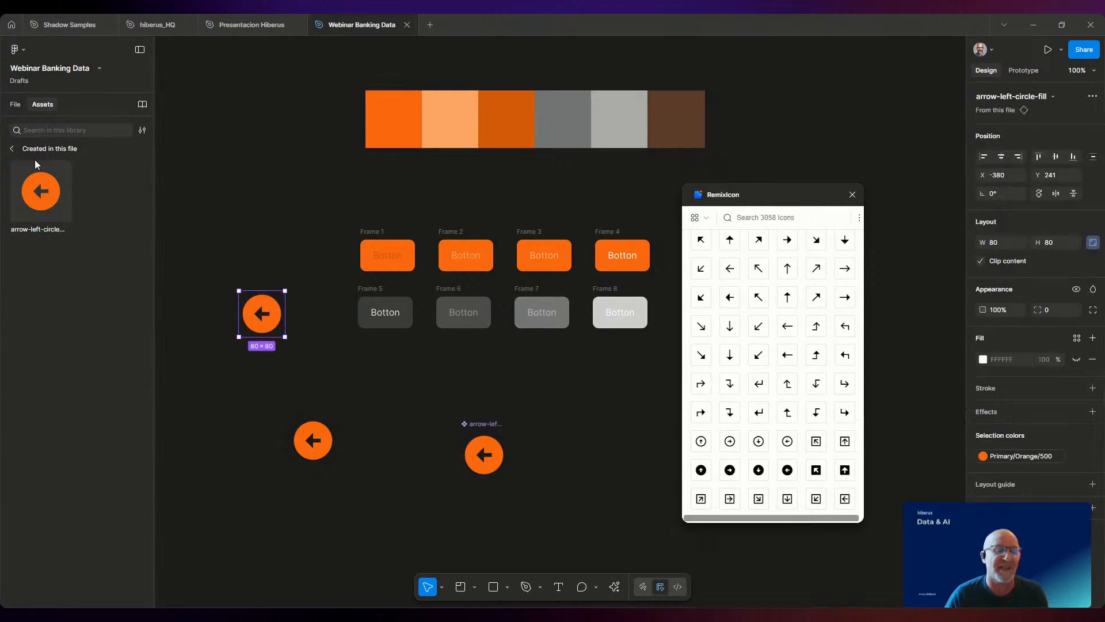
{"action": "left_click_drag", "start_coordinate": [40, 190], "coordinate": [259, 179]}
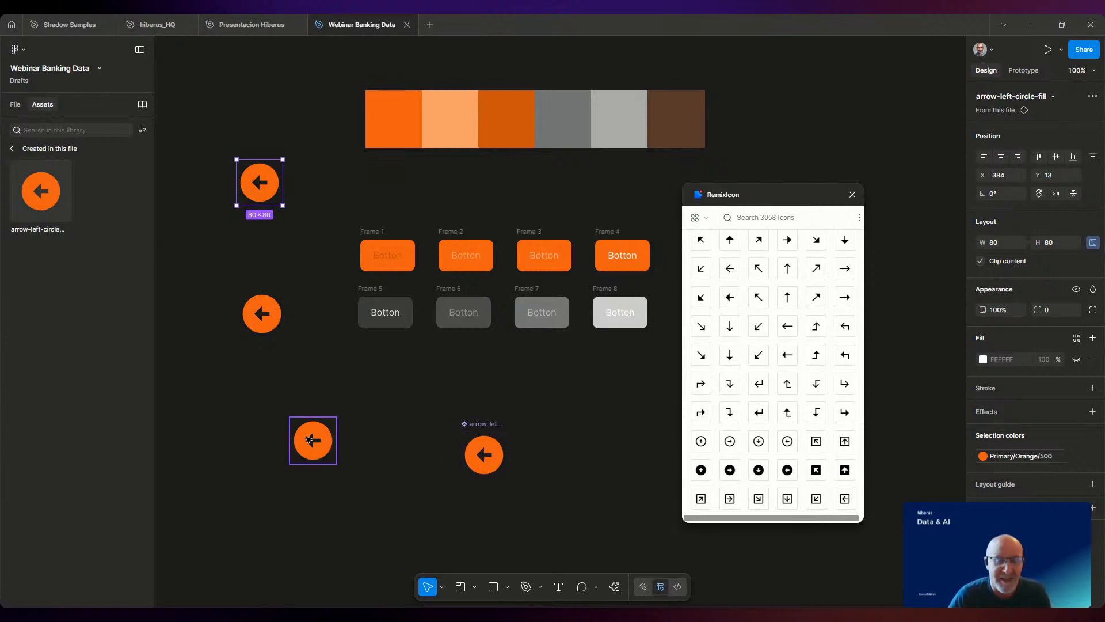
- Change the main arrow component's colour to Primary/Dark Grey/800
{"action": "left_click", "coordinate": [485, 454]}
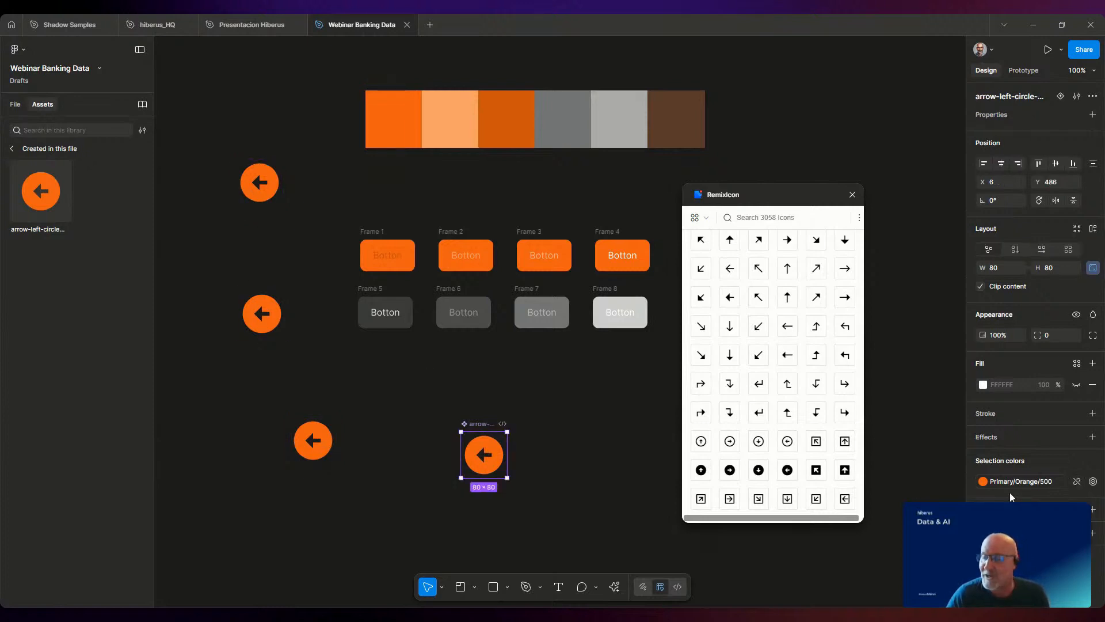
{"action": "left_click", "coordinate": [983, 481]}
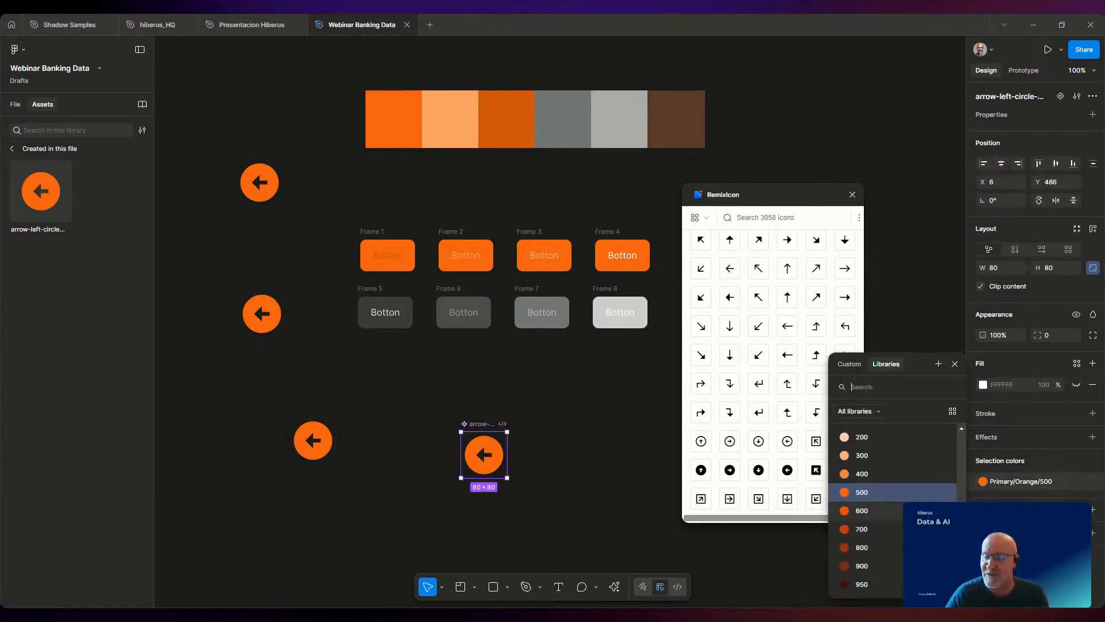
{"action": "scroll", "coordinate": [883, 503], "scroll_direction": "up", "scroll_amount": 3}
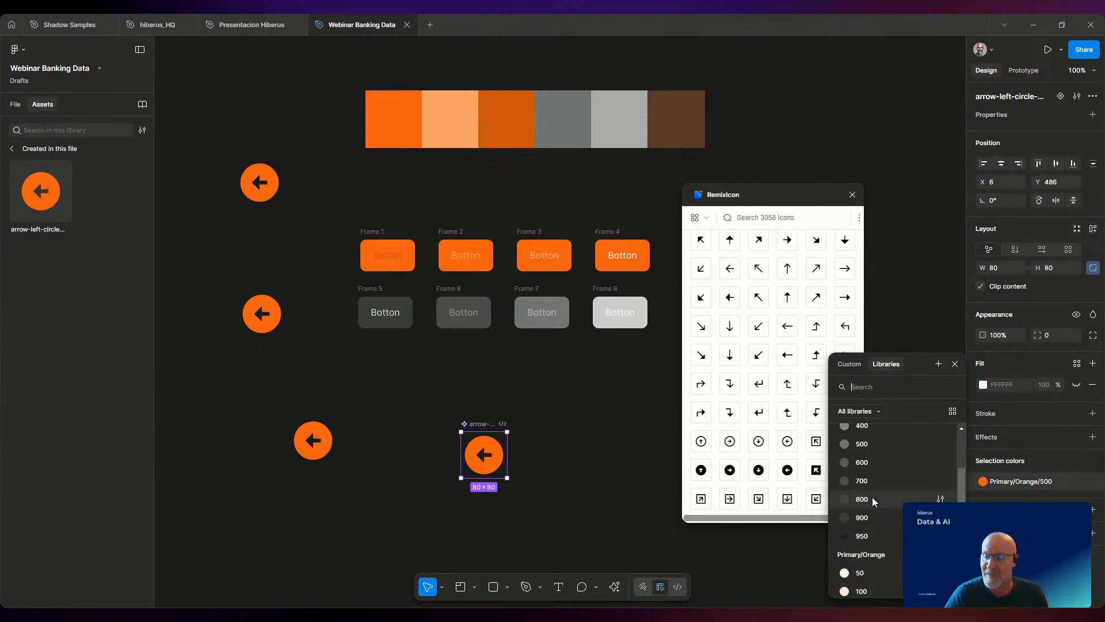
{"action": "left_click", "coordinate": [872, 496]}
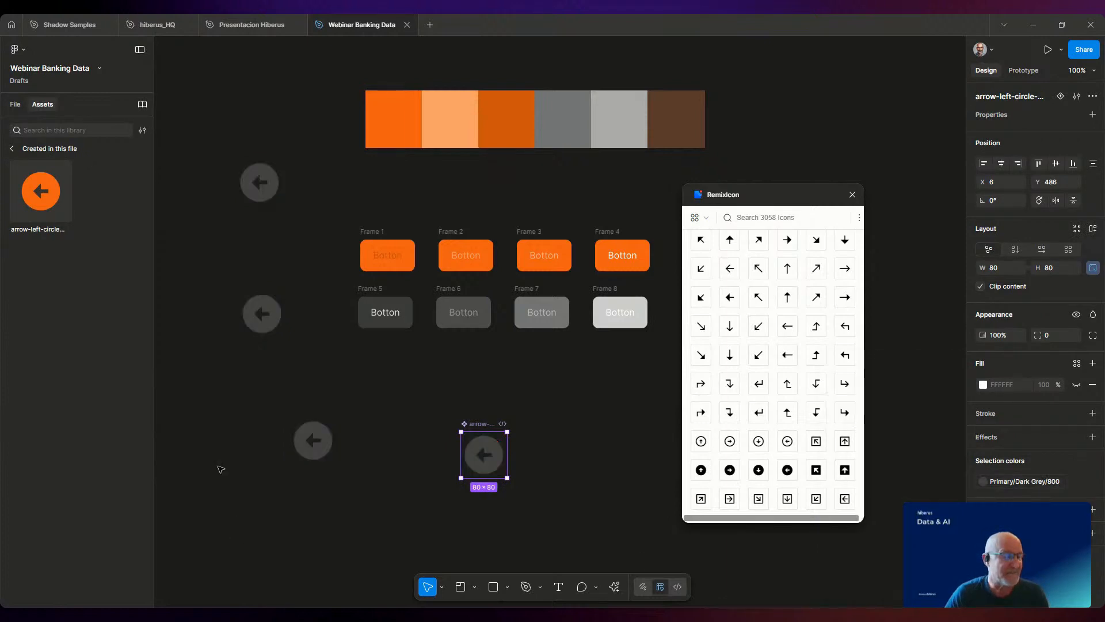
- Override the colour of the uppermost arrow instance with Primary/Orange/300
{"action": "left_click", "coordinate": [241, 171]}
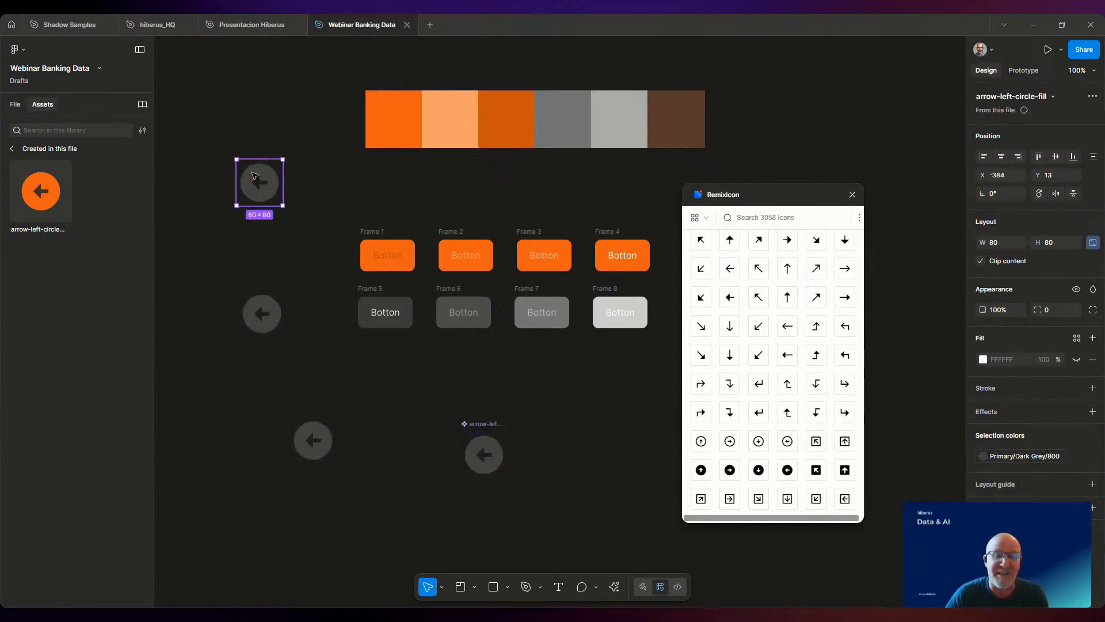
{"action": "left_click", "coordinate": [985, 457]}
{"action": "scroll", "coordinate": [863, 538], "scroll_direction": "down", "scroll_amount": 3}
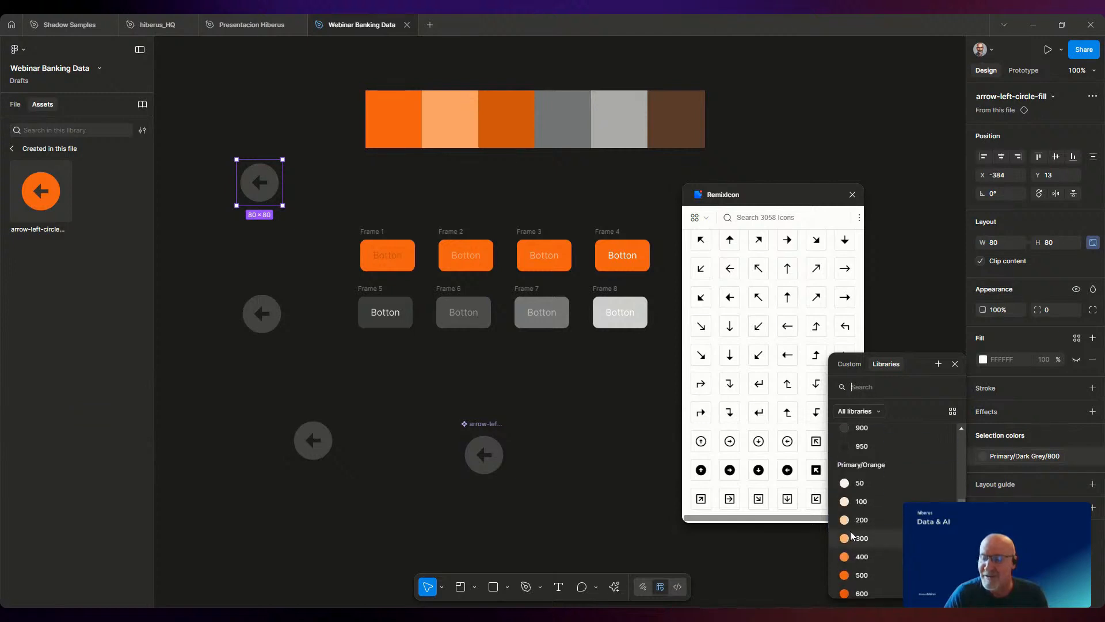
{"action": "left_click", "coordinate": [863, 538]}
{"action": "left_click", "coordinate": [239, 526]}
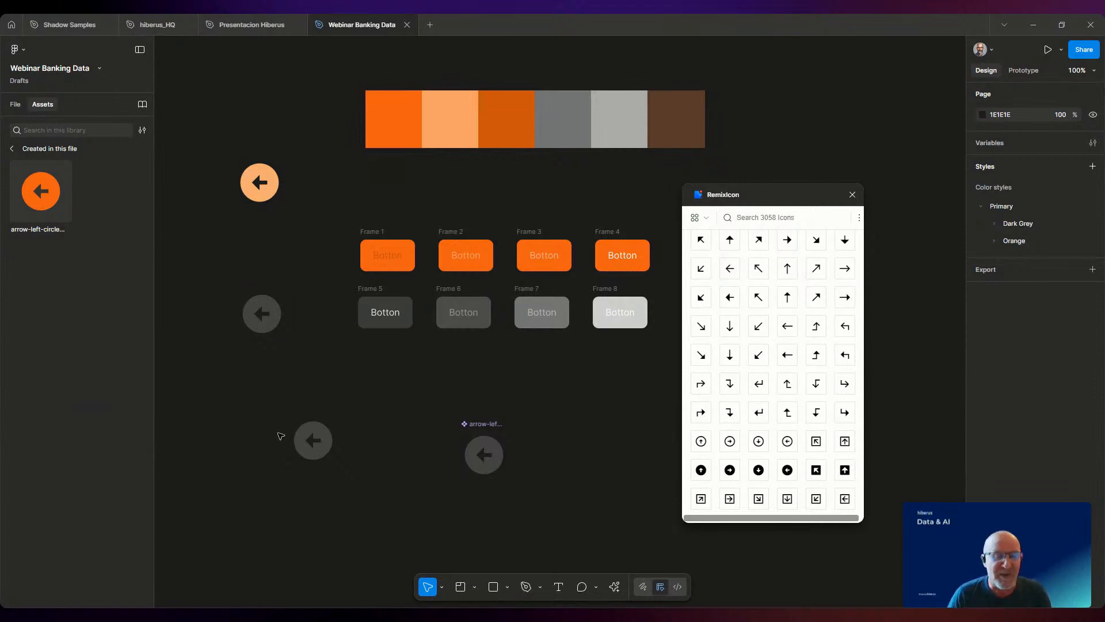
- Switch to the Presentacion Hiberus file and examine the Azul, Azul Claro, Aqua and Violeta groups of the Primitivos colour styles
{"action": "left_click", "coordinate": [233, 25]}
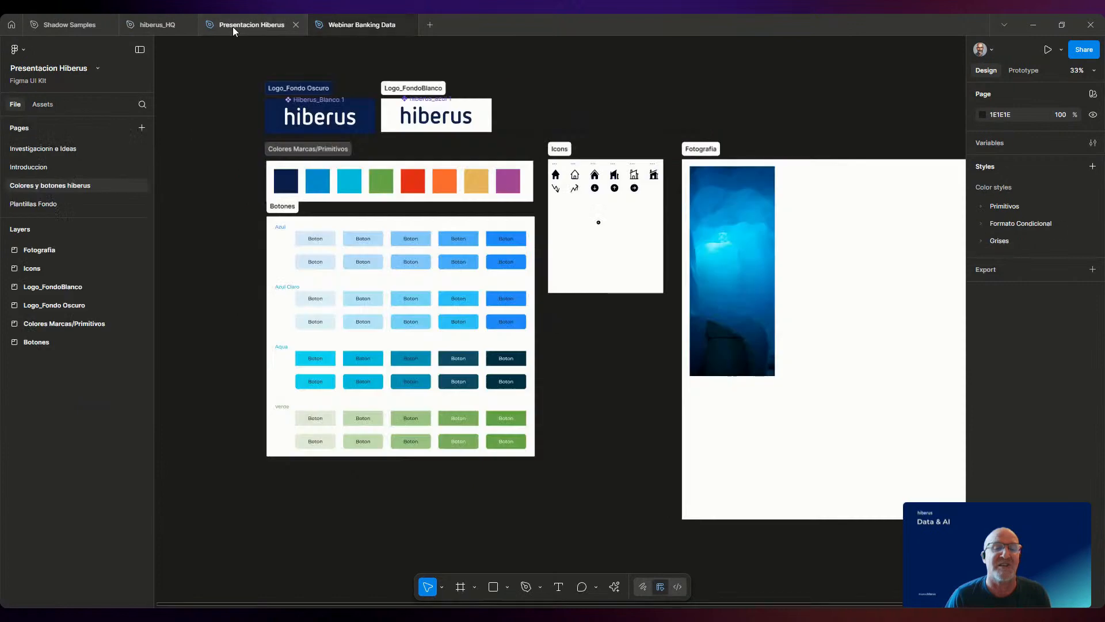
{"action": "left_click", "coordinate": [982, 207]}
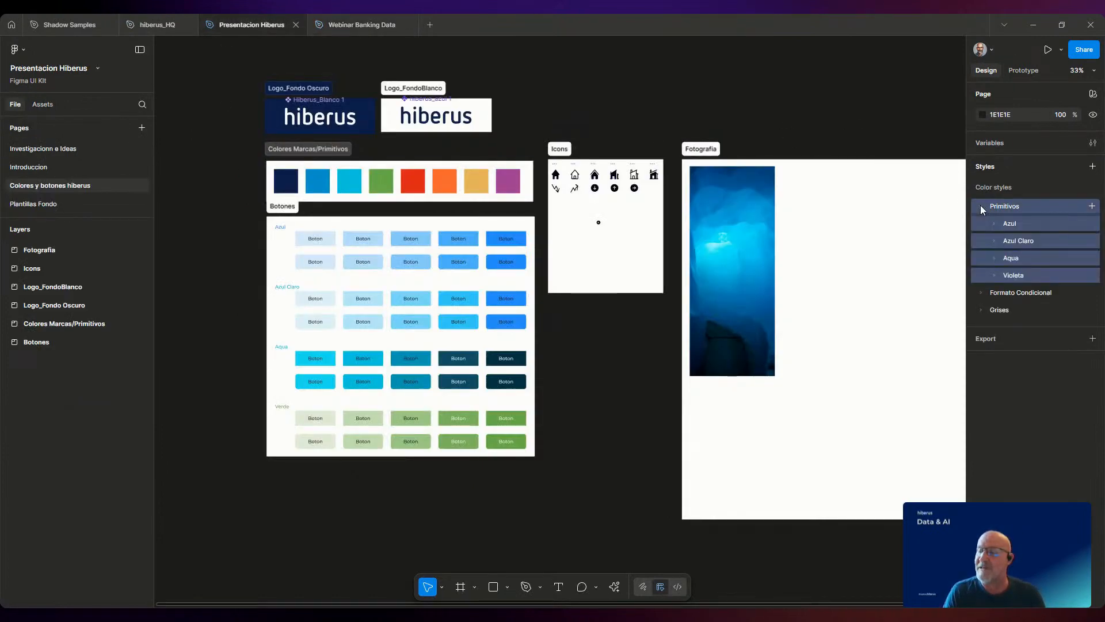
{"action": "left_click", "coordinate": [996, 223]}
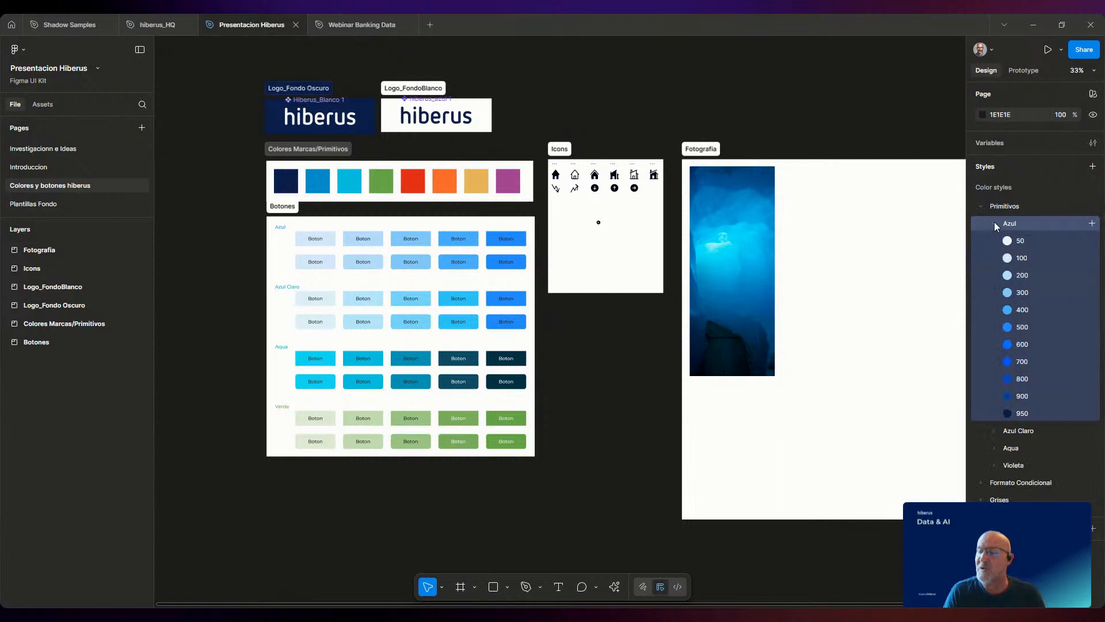
{"action": "left_click", "coordinate": [994, 223]}
{"action": "left_click", "coordinate": [996, 240]}
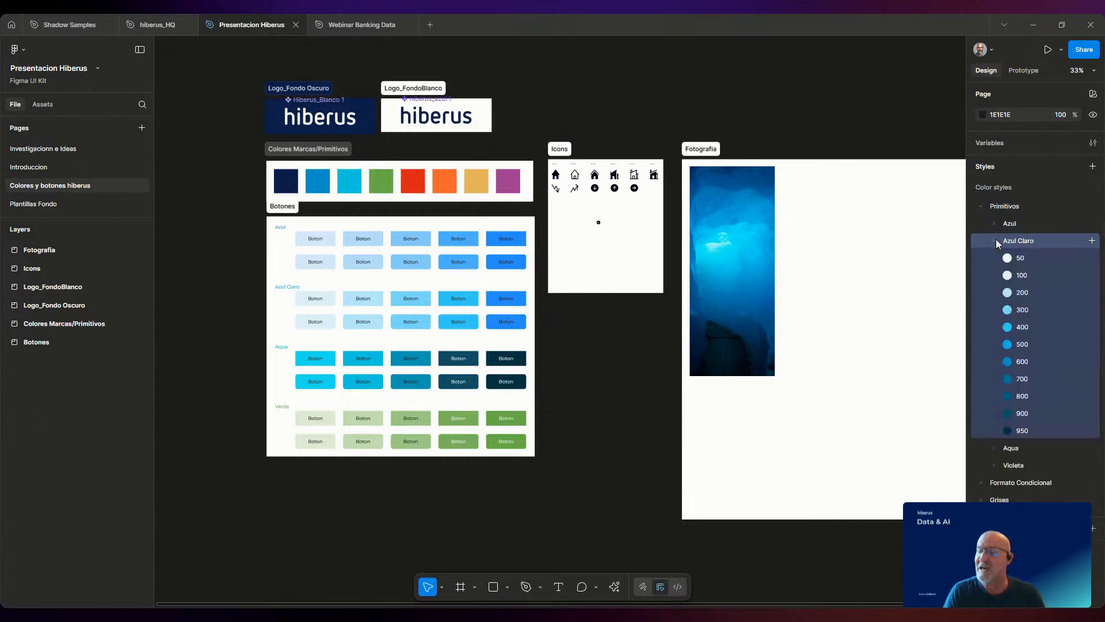
{"action": "left_click", "coordinate": [996, 239]}
{"action": "left_click", "coordinate": [992, 259]}
{"action": "left_click", "coordinate": [993, 259]}
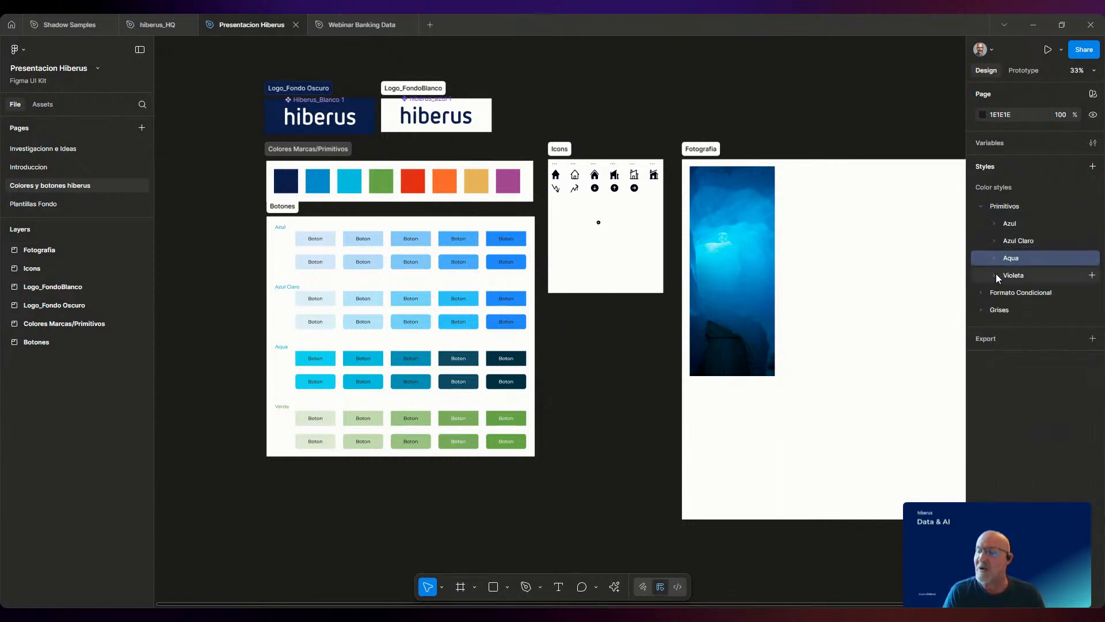
{"action": "left_click", "coordinate": [996, 274]}
{"action": "left_click", "coordinate": [993, 274]}
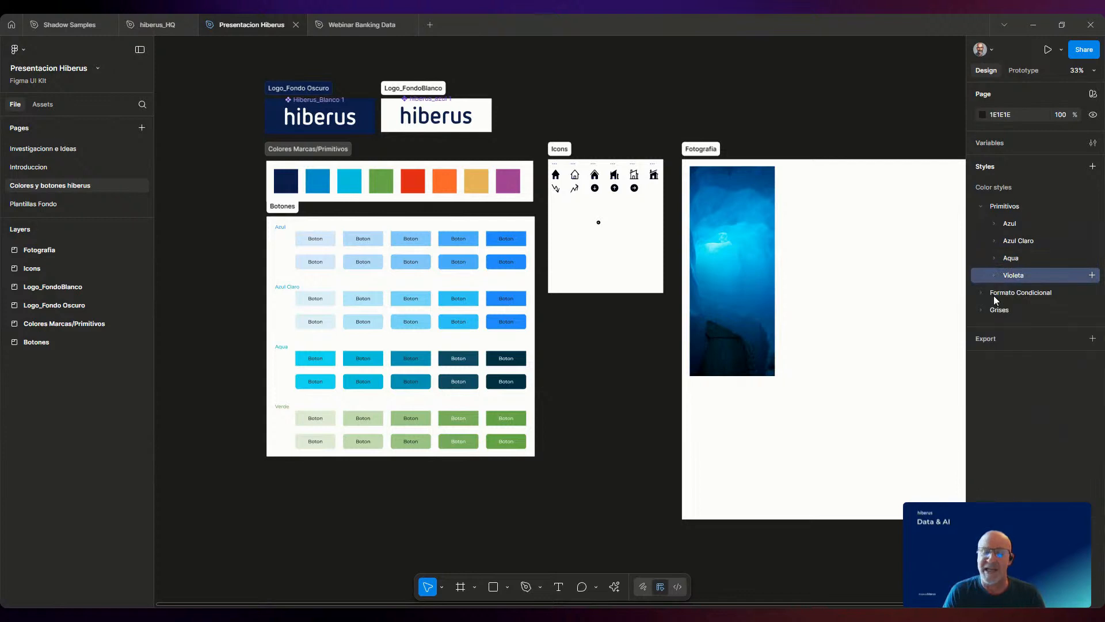
- Place an Arrrow Circle_Up instance in the Fotografia frame below the photo and enlarge it proportionally to 270 × 270
{"action": "left_click", "coordinate": [43, 104]}
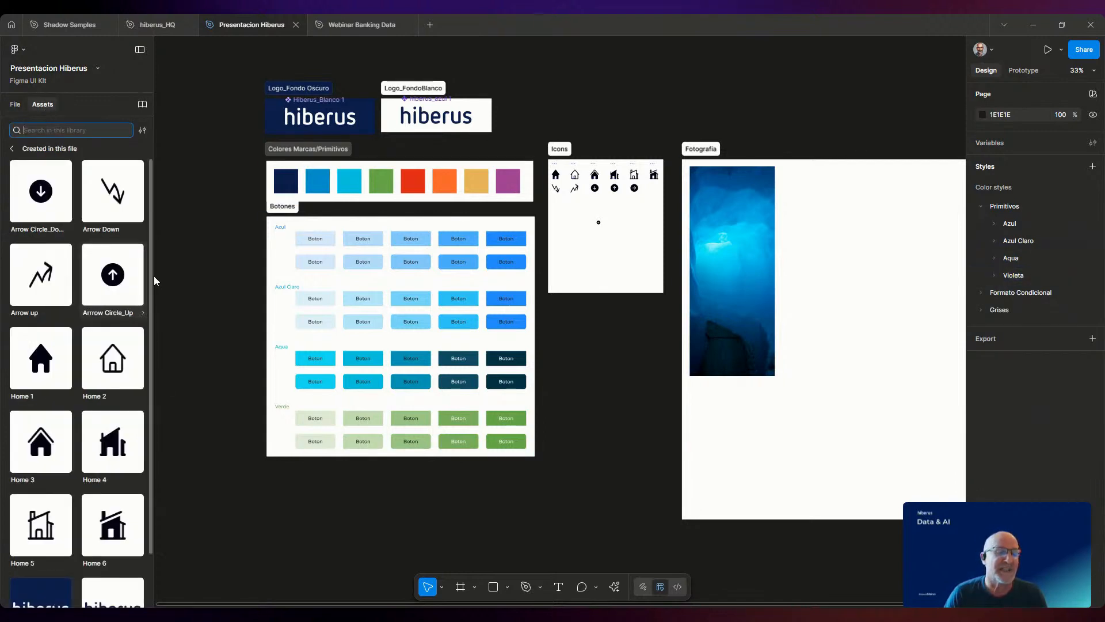
{"action": "scroll", "coordinate": [109, 314], "scroll_direction": "down", "scroll_amount": 2}
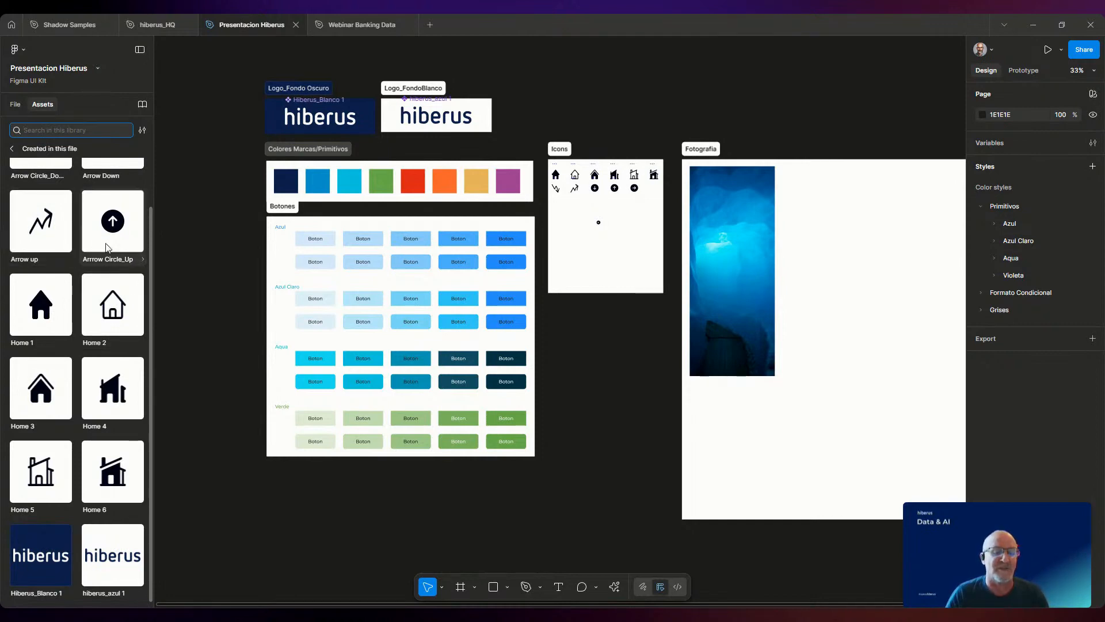
{"action": "left_click_drag", "start_coordinate": [597, 466], "coordinate": [624, 454]}
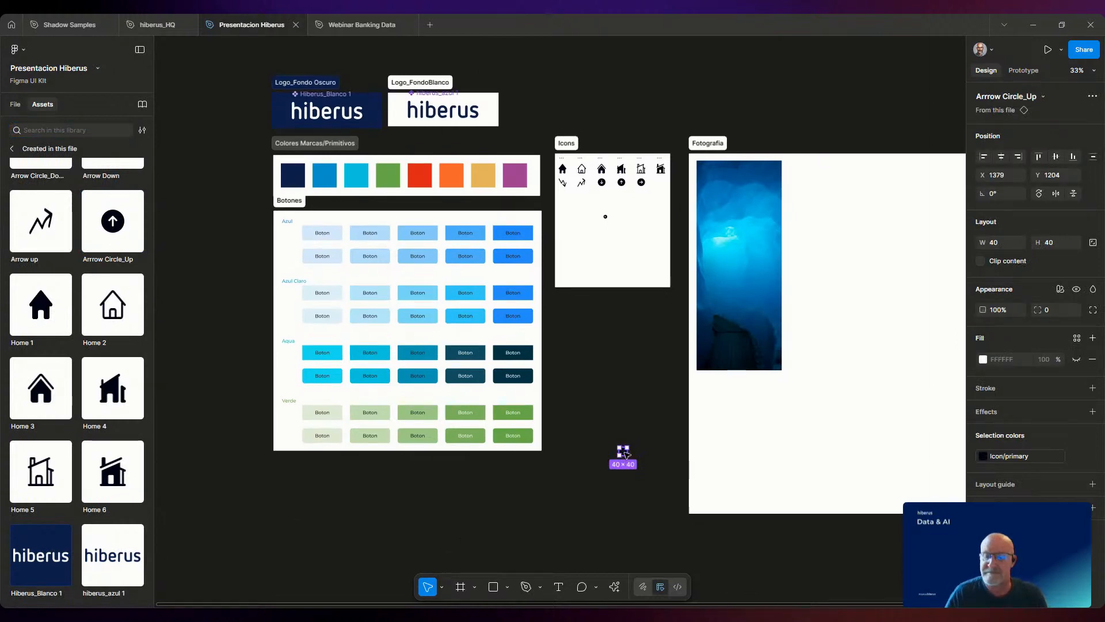
{"action": "left_click_drag", "start_coordinate": [627, 452], "coordinate": [765, 419]}
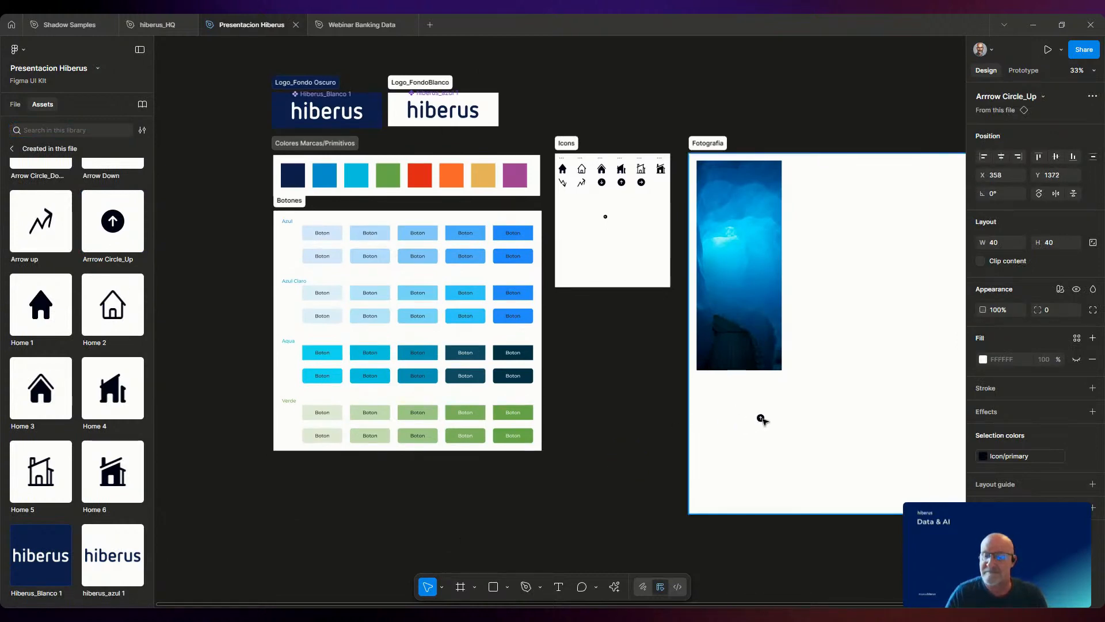
{"action": "left_click", "coordinate": [1090, 247]}
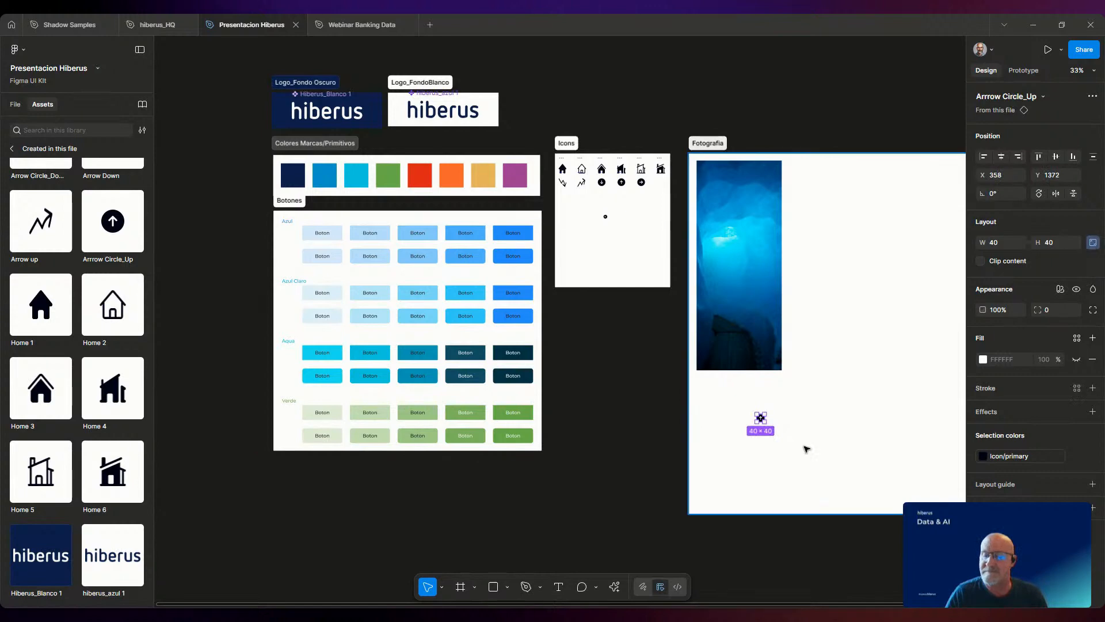
{"action": "left_click_drag", "start_coordinate": [766, 423], "coordinate": [809, 464]}
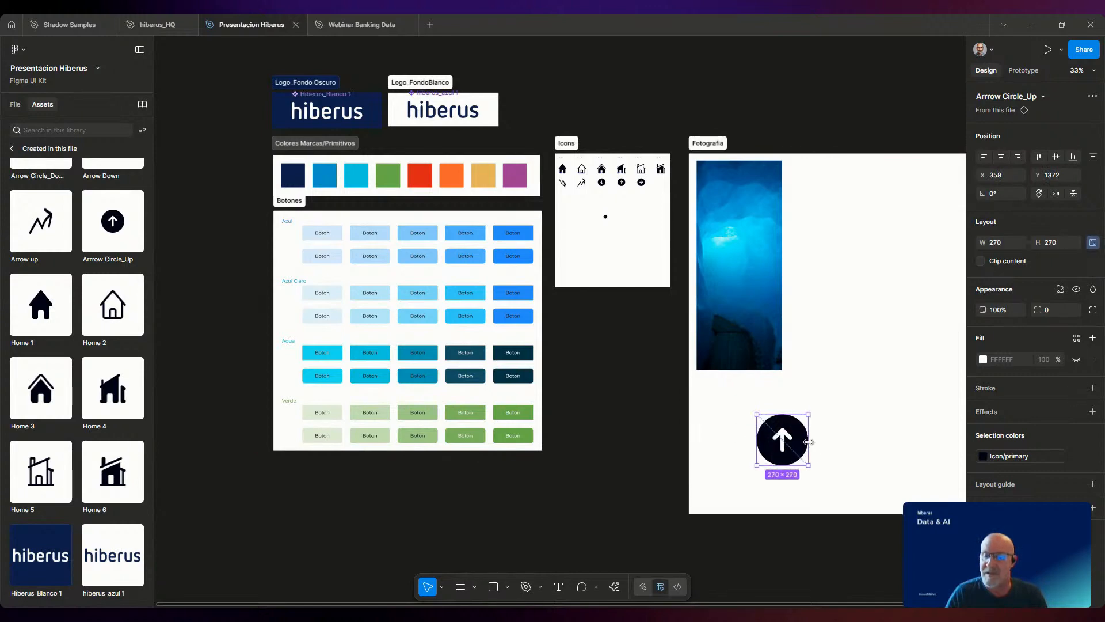
- Recolour the enlarged up-arrow instance below the photo with Primitivos/Azul/500
{"action": "left_click", "coordinate": [1000, 458]}
{"action": "type", "text": "blue"}
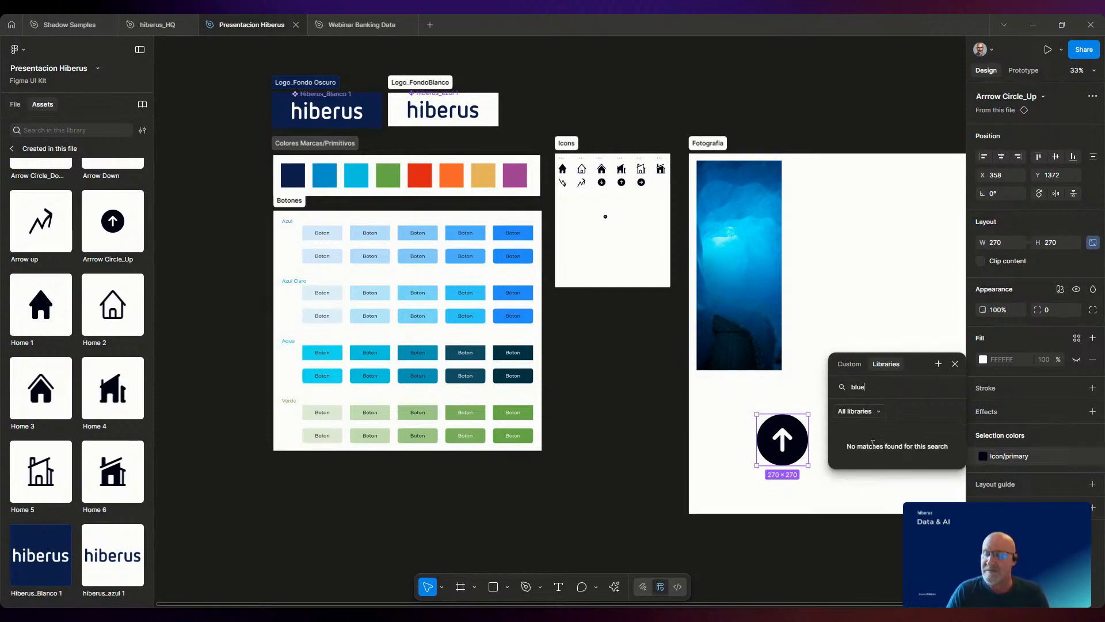
{"action": "key", "text": "BackSpace"}
{"action": "key", "text": "BackSpace"}
{"action": "key", "text": "BackSpace"}
{"action": "type", "text": "Azul"}
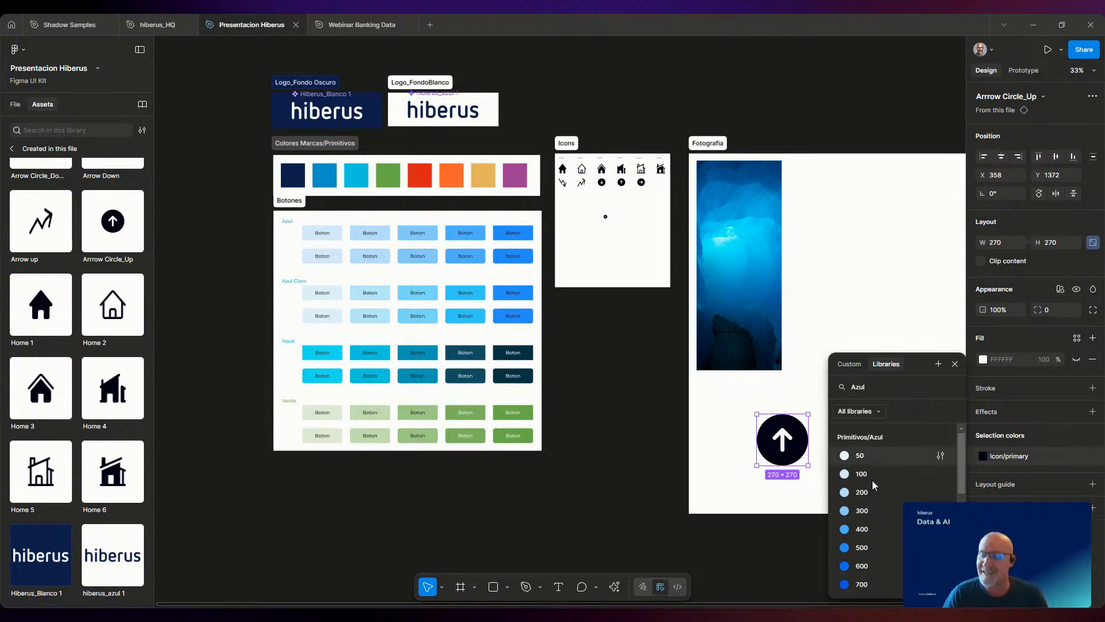
{"action": "left_click", "coordinate": [866, 550]}
{"action": "left_click", "coordinate": [603, 531]}
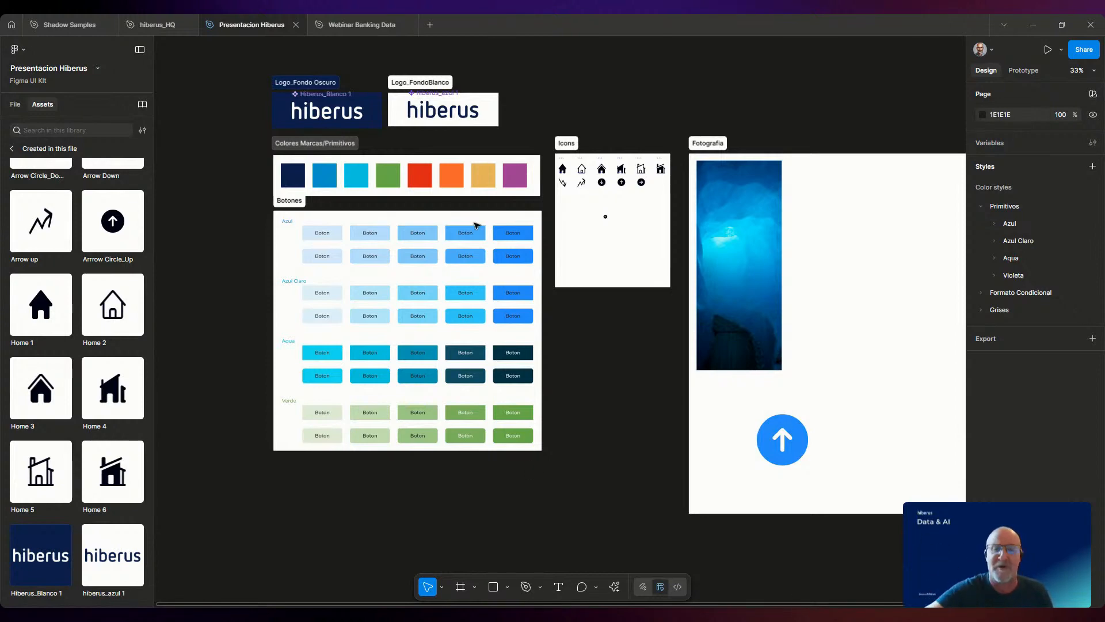
- Return to the Webinar Banking Data file, bring up the Templates page and close the RemixIcon plugin
{"action": "left_click", "coordinate": [373, 25]}
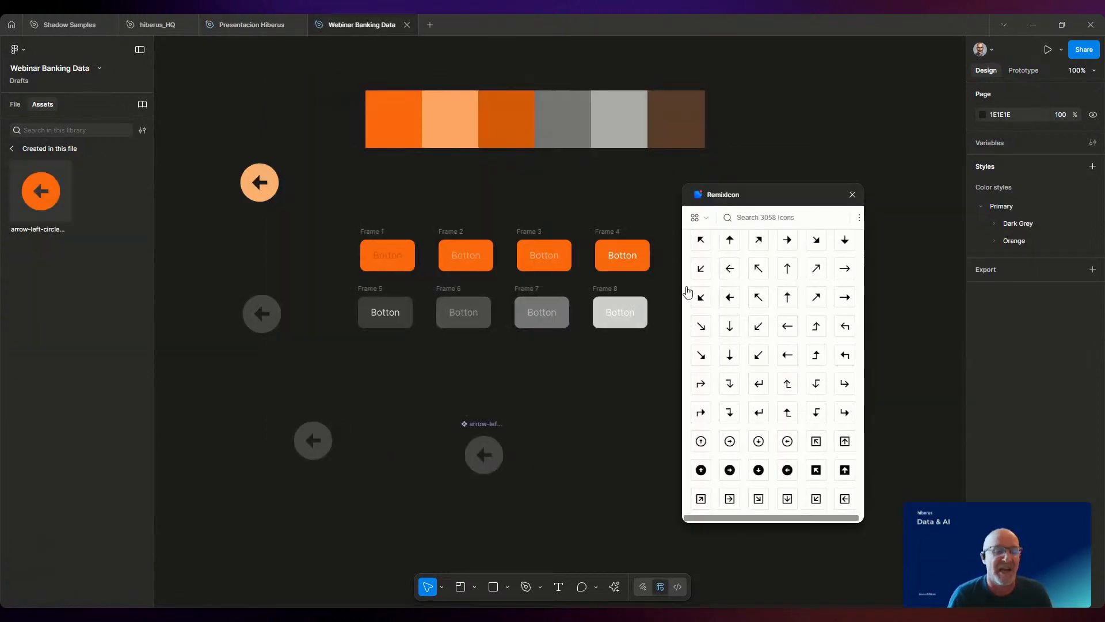
{"action": "left_click", "coordinate": [16, 104]}
{"action": "left_click", "coordinate": [26, 185]}
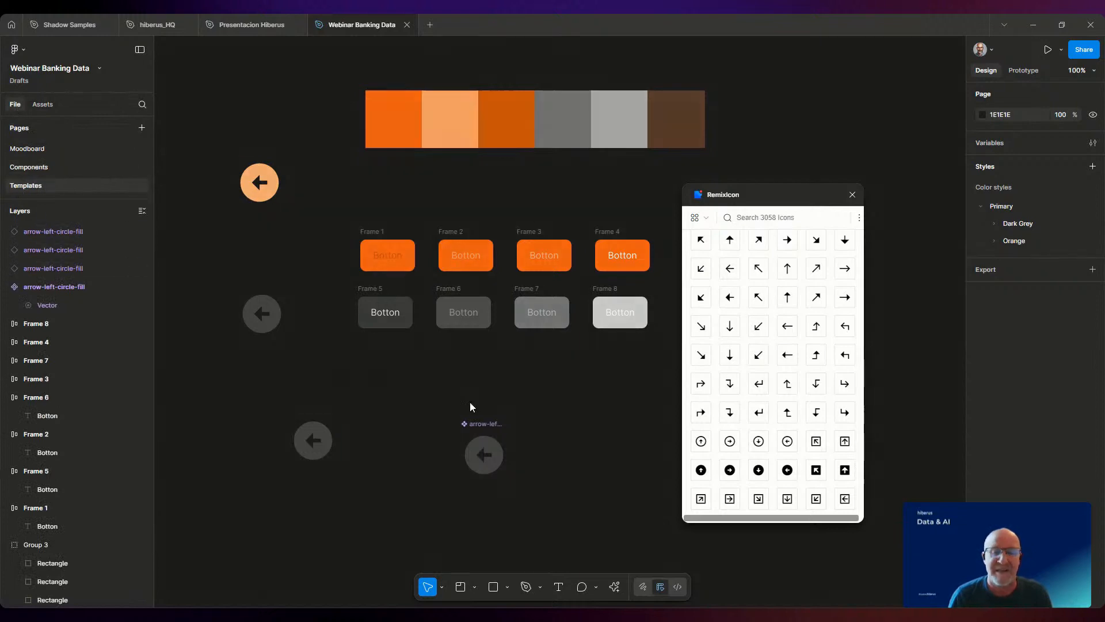
{"action": "left_click", "coordinate": [853, 194]}
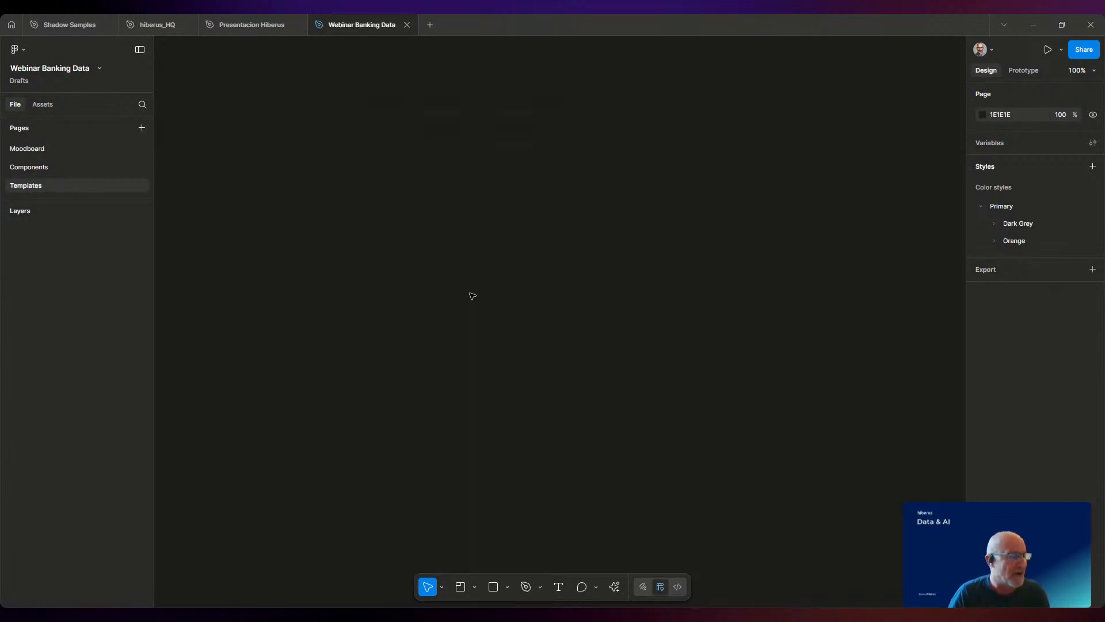
- Add a Slide 16:9 presentation frame of 1920 × 1080 to the Templates page
{"action": "left_click", "coordinate": [475, 587]}
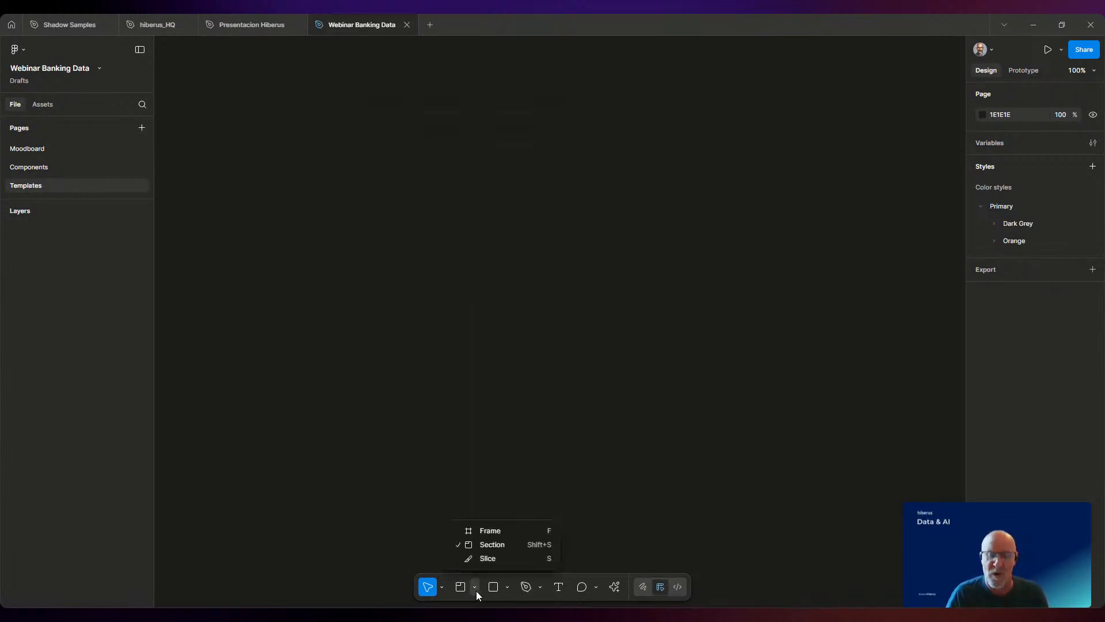
{"action": "left_click", "coordinate": [491, 530]}
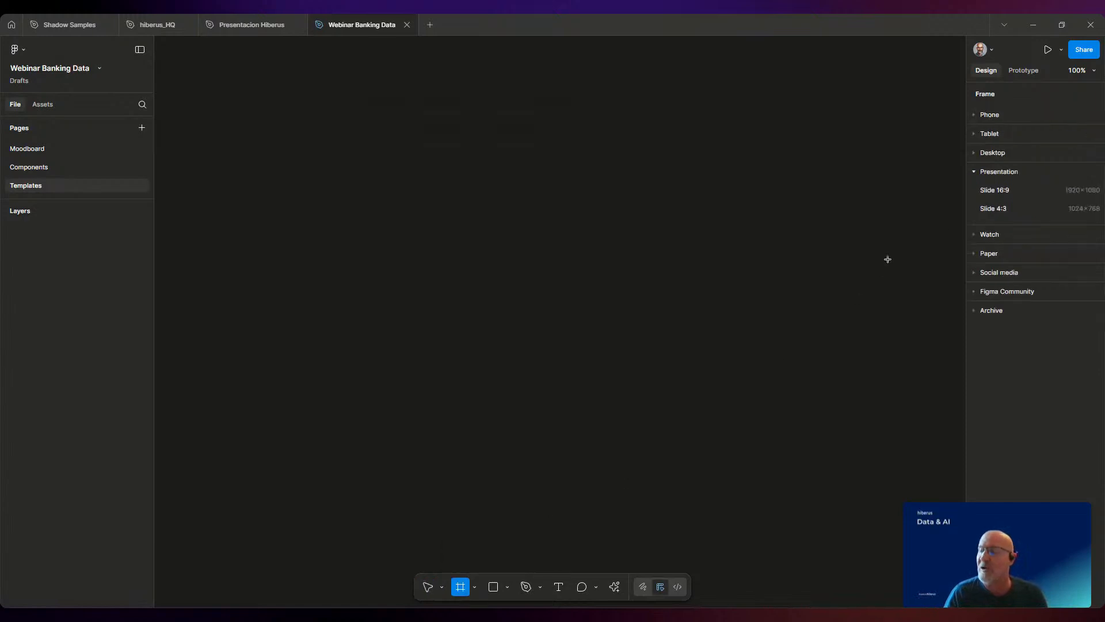
{"action": "left_click", "coordinate": [995, 190]}
{"action": "scroll", "coordinate": [623, 420], "scroll_direction": "down", "scroll_amount": 2}
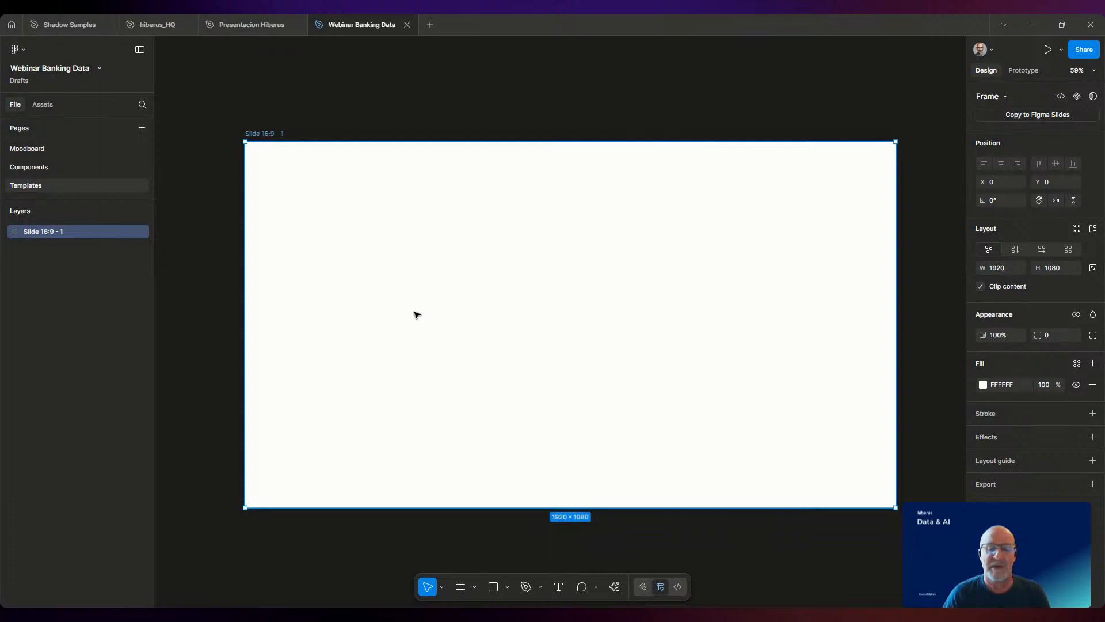
- Draw a full-width header rectangle along the slide's upper edge and set its height to 80
{"action": "left_click", "coordinate": [507, 587]}
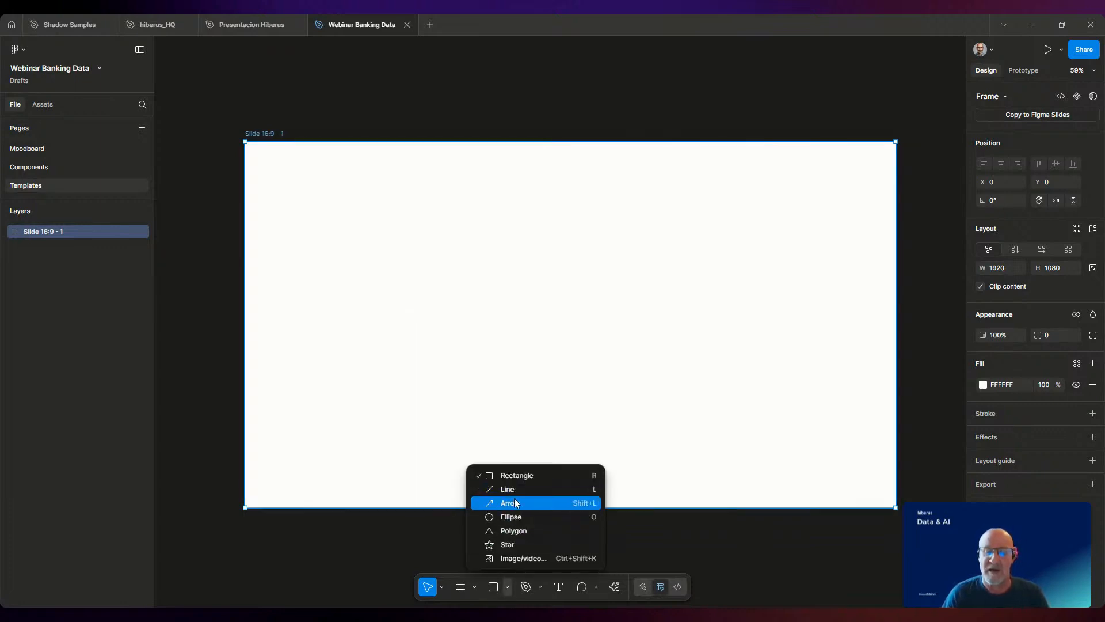
{"action": "left_click", "coordinate": [504, 475]}
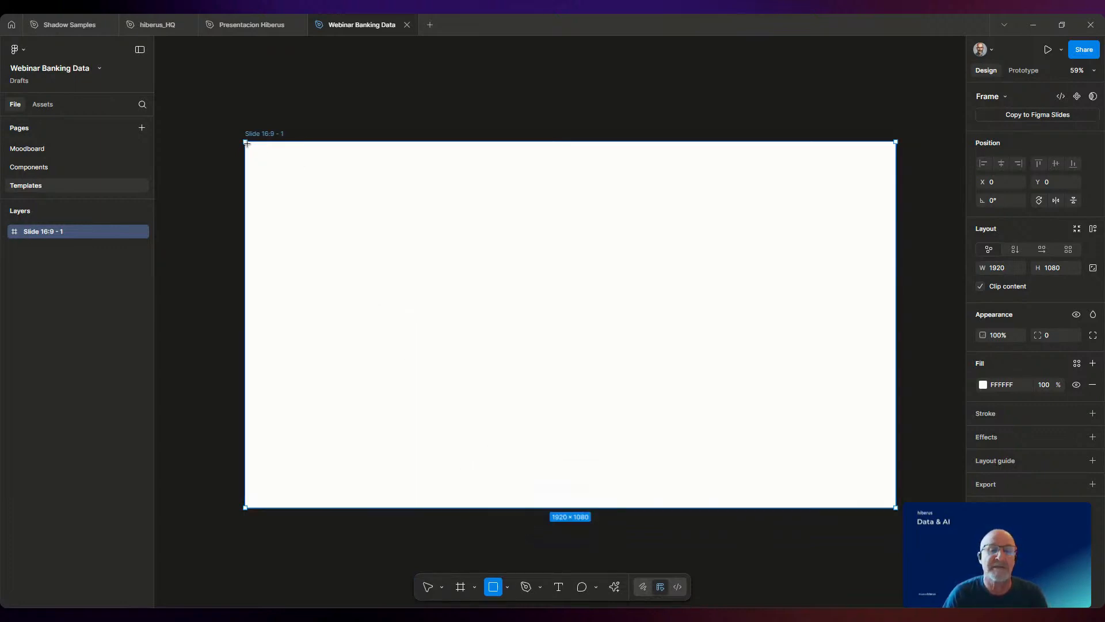
{"action": "left_click_drag", "start_coordinate": [245, 141], "coordinate": [896, 179]}
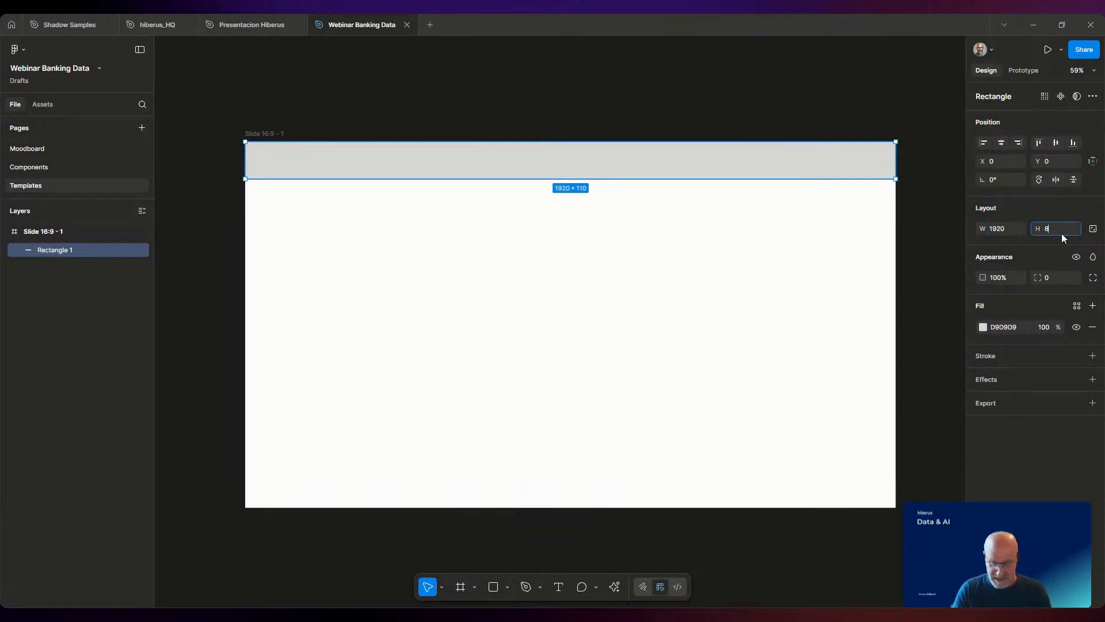
{"action": "type", "text": "80"}
{"action": "key", "text": "Return"}
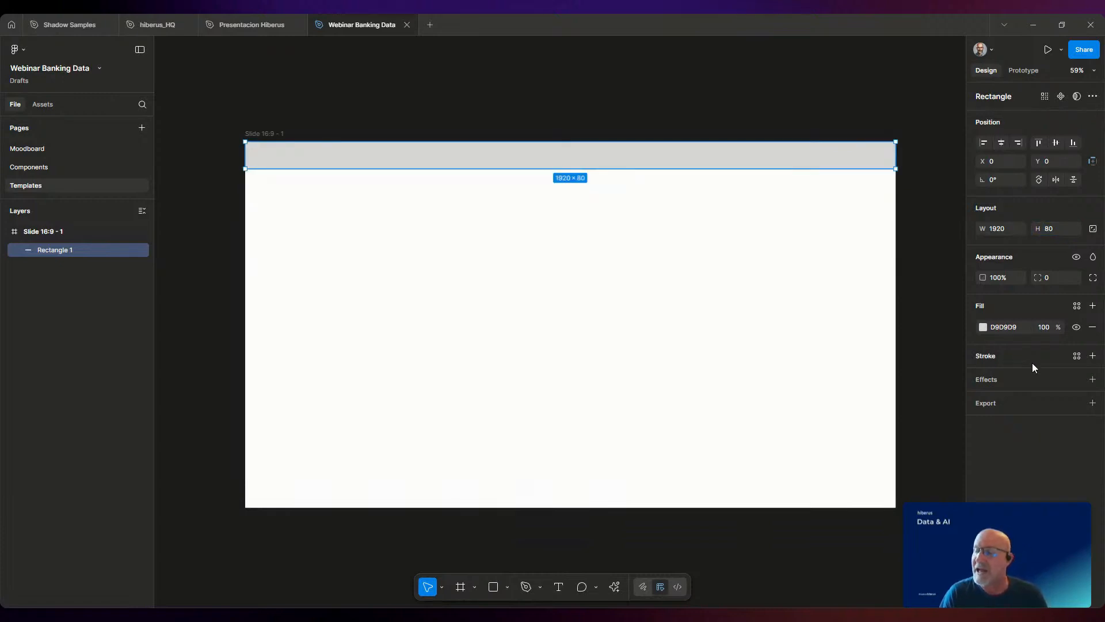
- Apply the Primary/Dark Grey/200 colour style to the header rectangle's fill
{"action": "left_click", "coordinate": [1077, 305]}
{"action": "scroll", "coordinate": [875, 432], "scroll_direction": "down", "scroll_amount": 5}
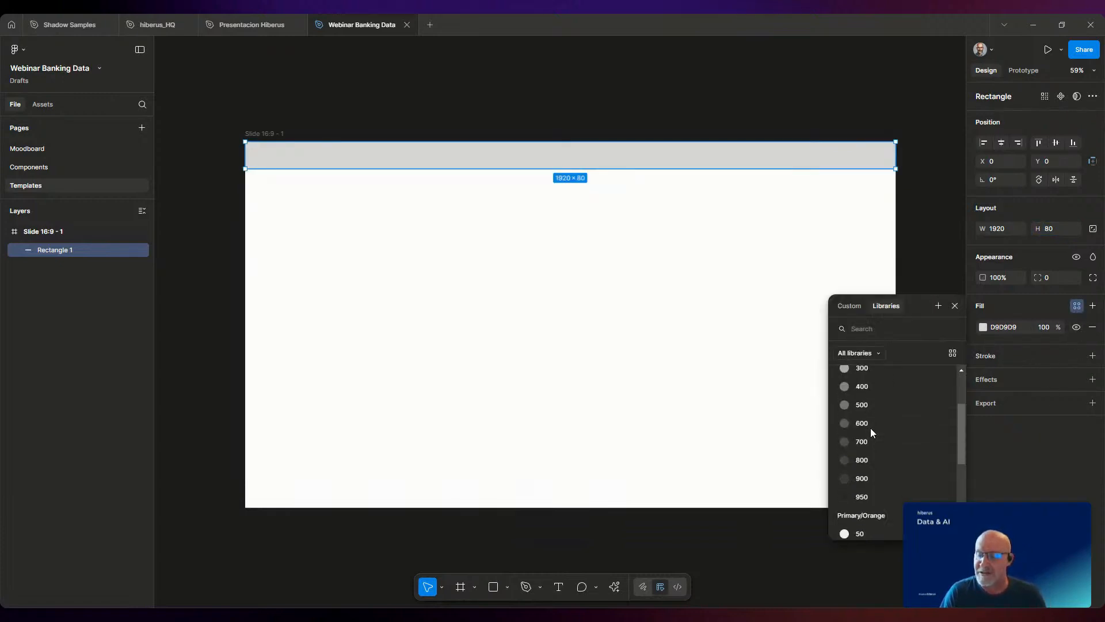
{"action": "scroll", "coordinate": [870, 427], "scroll_direction": "down", "scroll_amount": 1}
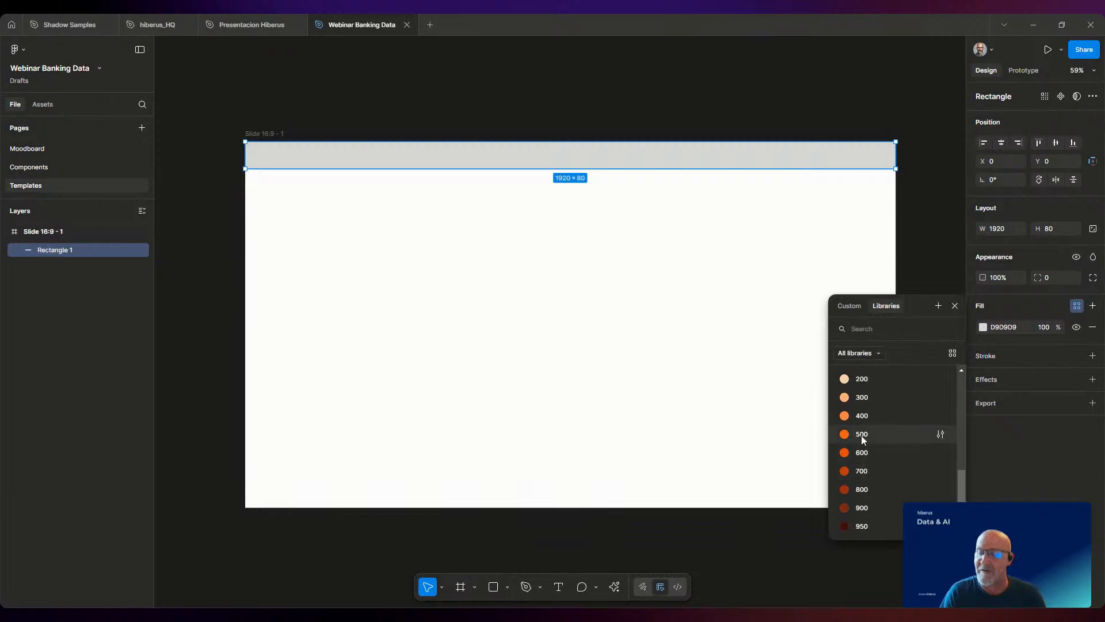
{"action": "scroll", "coordinate": [863, 439], "scroll_direction": "up", "scroll_amount": 10}
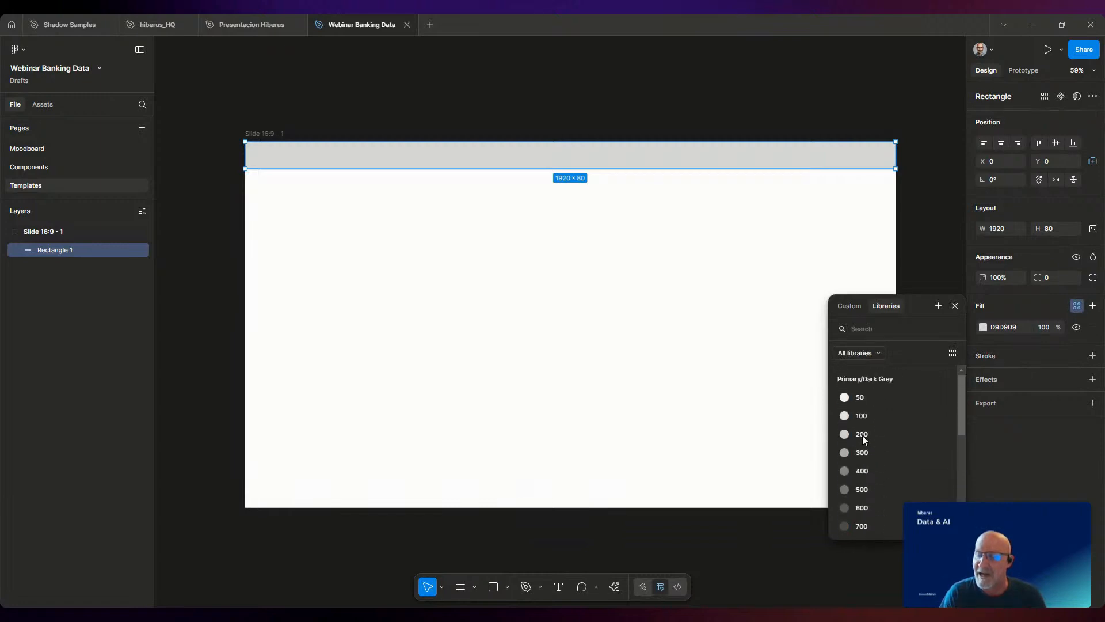
{"action": "left_click", "coordinate": [862, 434]}
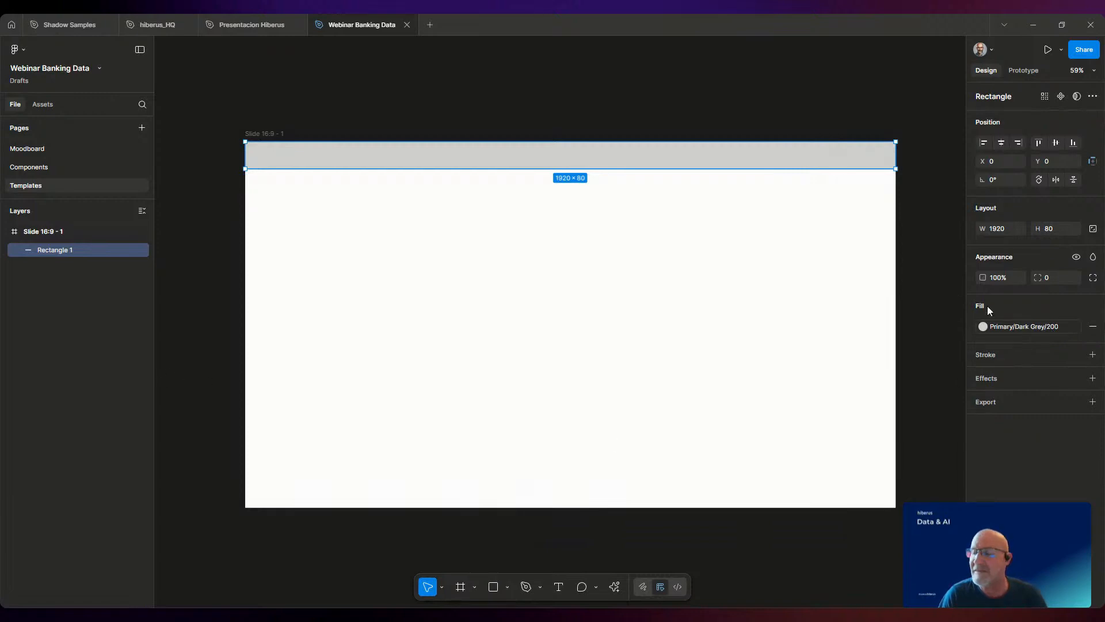
- Change the header rectangle's fill to the Primary/Dark Grey/600 colour style
{"action": "left_click", "coordinate": [981, 326]}
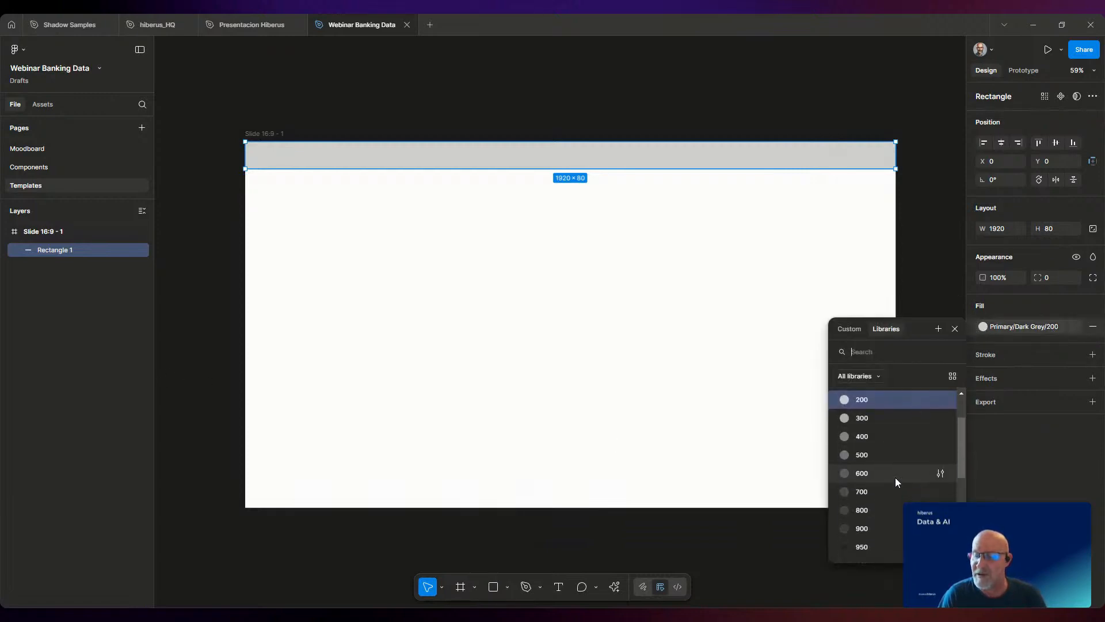
{"action": "left_click", "coordinate": [863, 474]}
{"action": "left_click", "coordinate": [462, 378]}
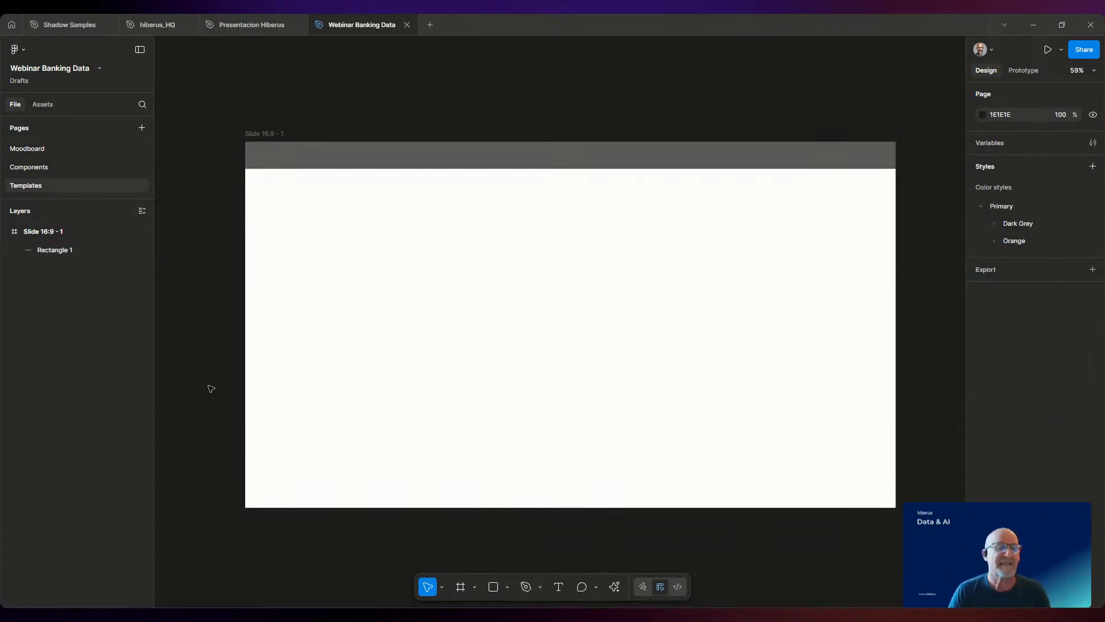
- Place an arrow-left-circle-fill instance in the middle area of the slide and recolour it with Primary/Orange/500
{"action": "left_click", "coordinate": [42, 104]}
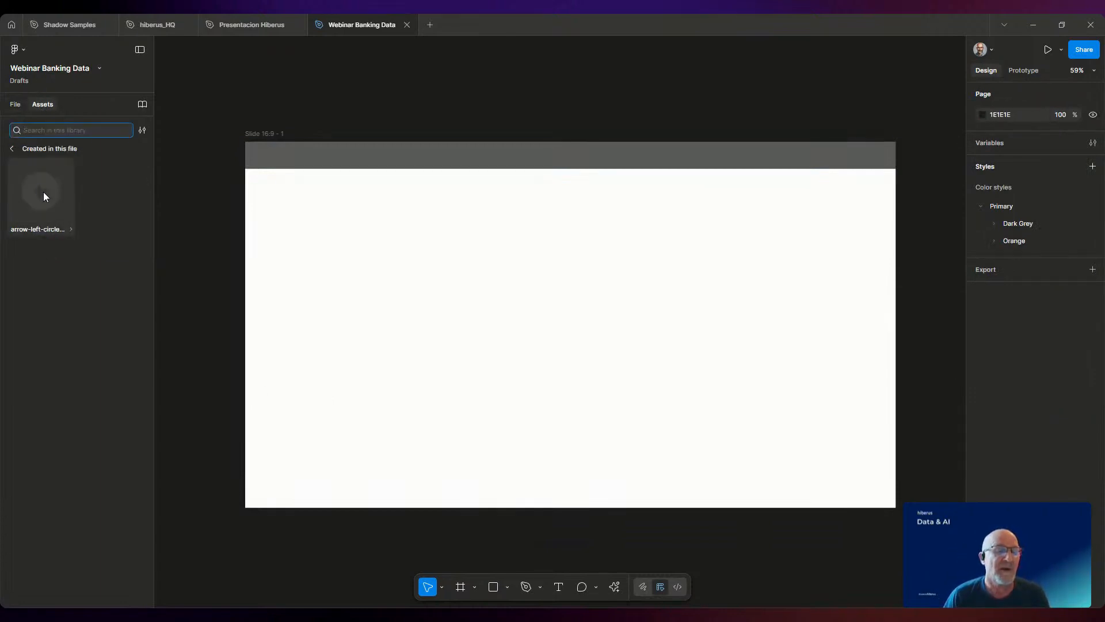
{"action": "left_click_drag", "start_coordinate": [43, 189], "coordinate": [477, 314]}
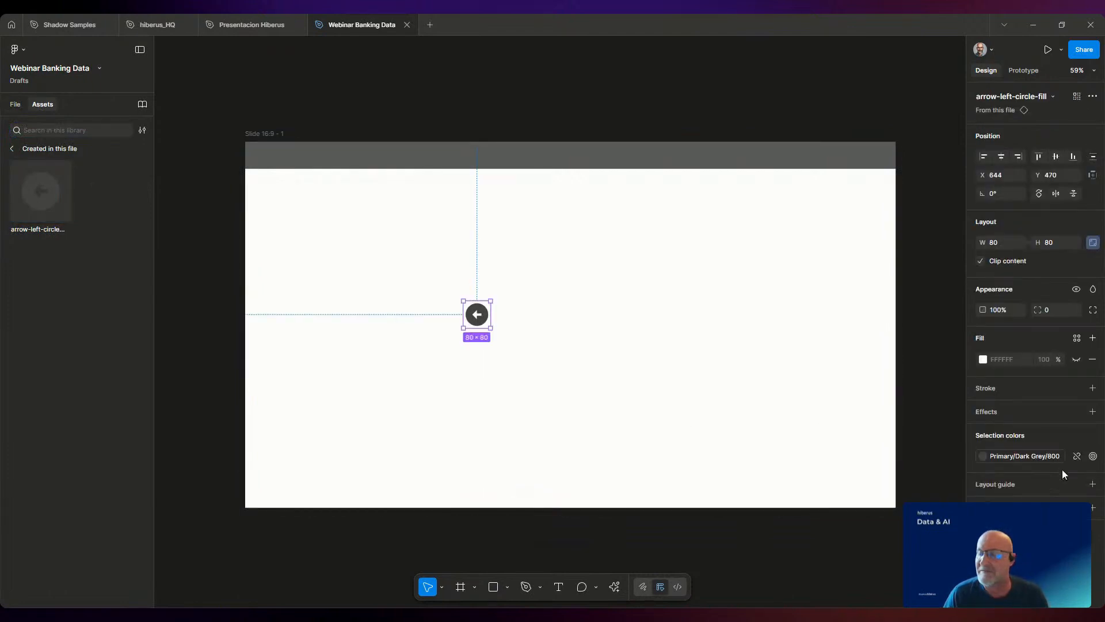
{"action": "left_click", "coordinate": [983, 456]}
{"action": "scroll", "coordinate": [893, 488], "scroll_direction": "down", "scroll_amount": 3}
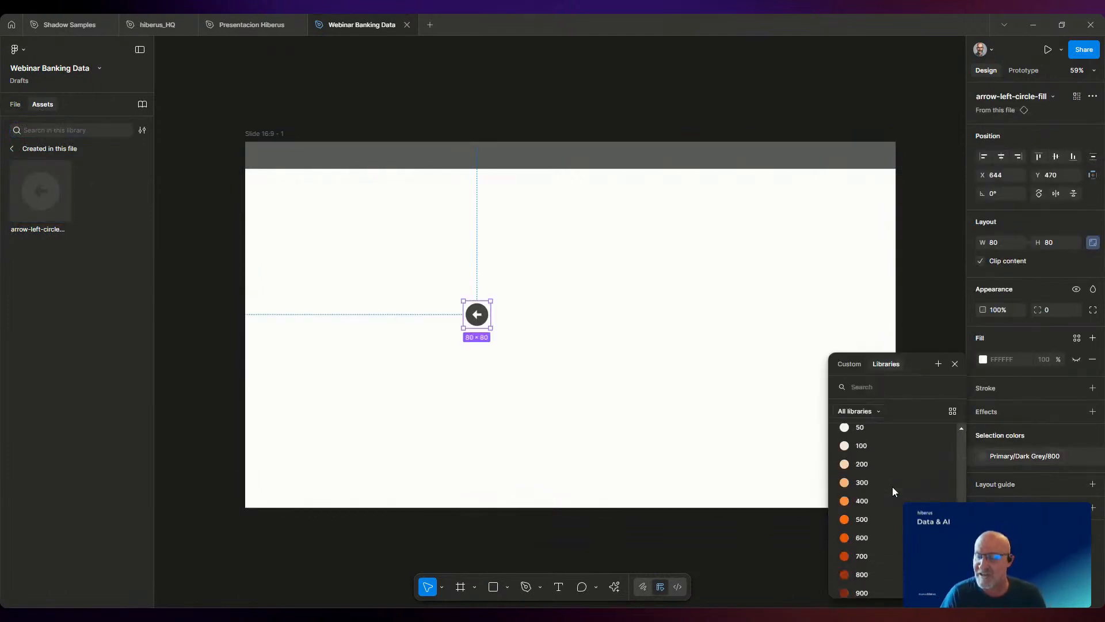
{"action": "left_click", "coordinate": [861, 492]}
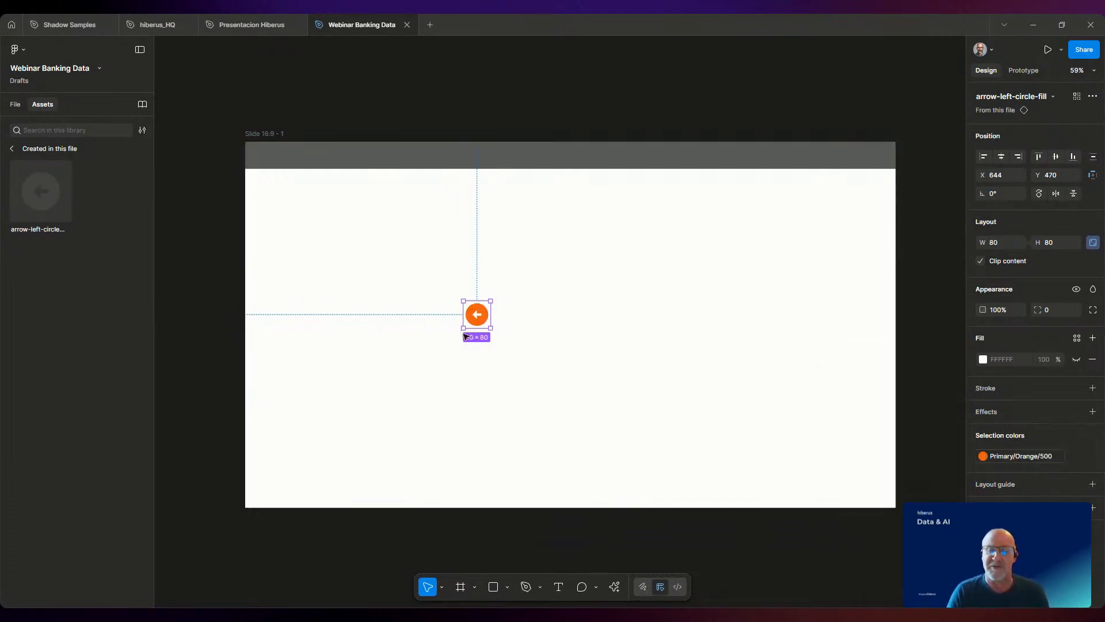
- Duplicate the orange arrow to its right, rotate the copy 180°, and resize both arrows to 40 × 40
{"action": "left_click_drag", "start_coordinate": [476, 315], "coordinate": [542, 351]}
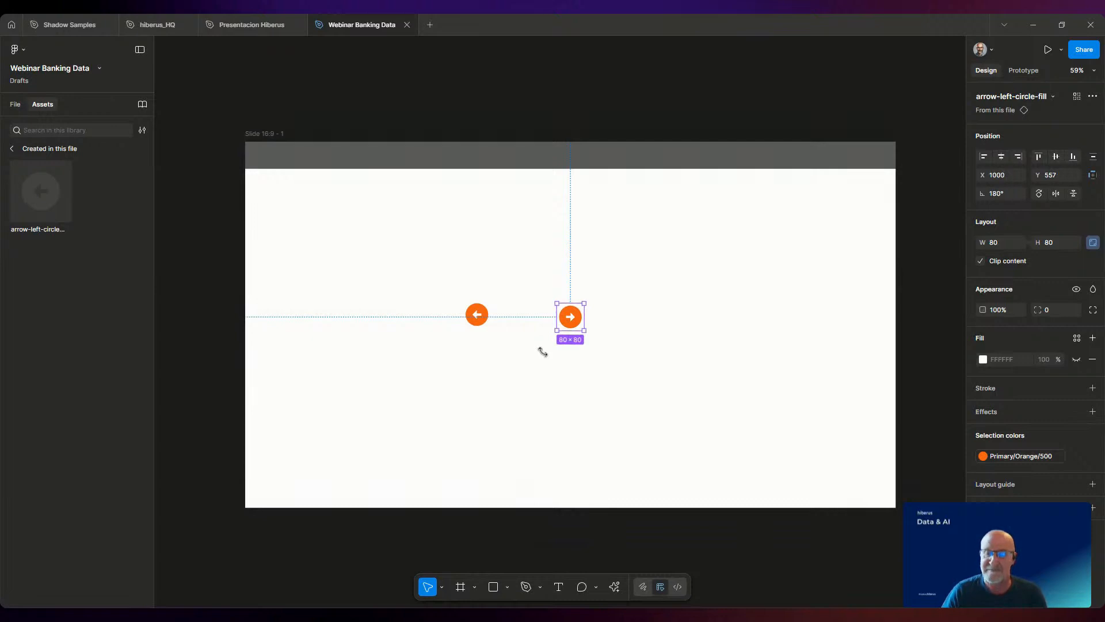
{"action": "left_click_drag", "start_coordinate": [419, 281], "coordinate": [683, 377]}
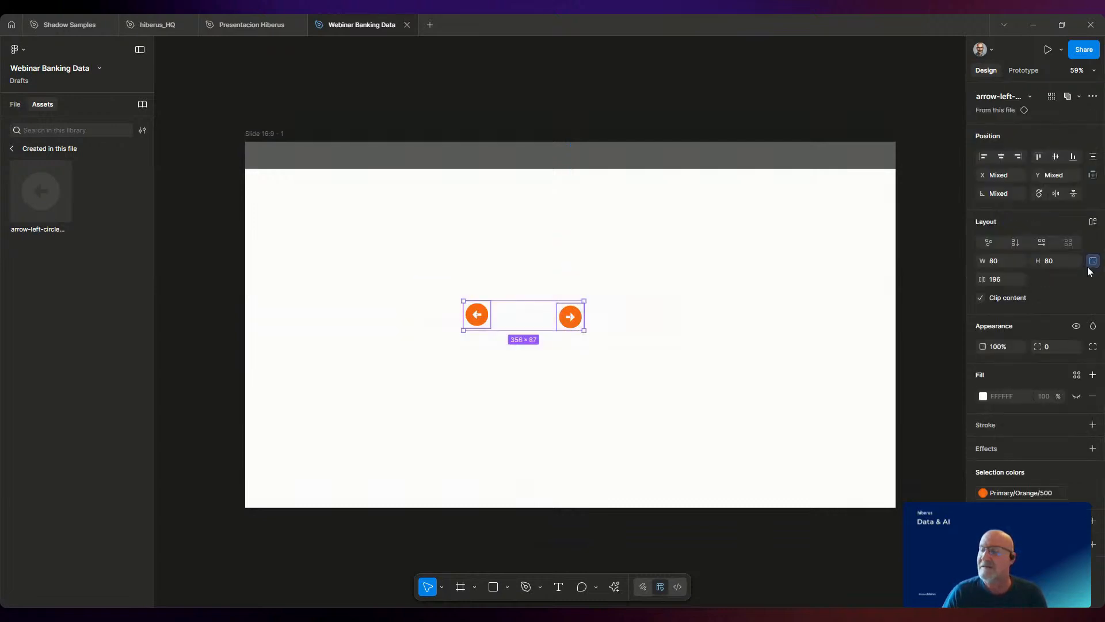
{"action": "left_click", "coordinate": [999, 264]}
{"action": "type", "text": "40"}
{"action": "key", "text": "Tab"}
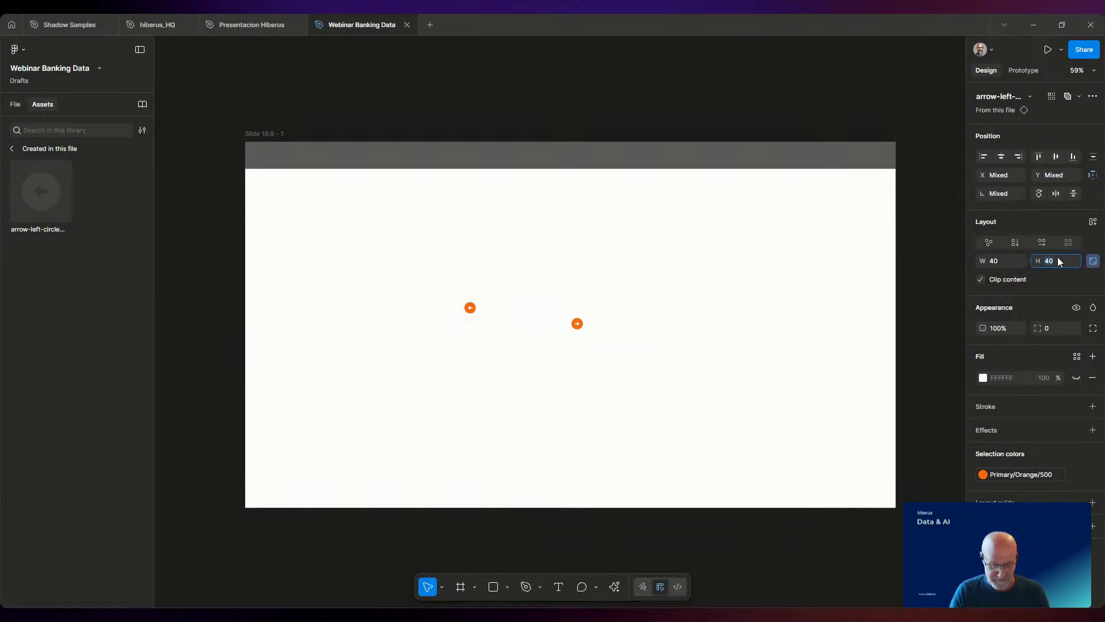
{"action": "key", "text": "Return"}
- Move both orange arrows side by side into the right part of the header bar, with the left-pointing one first
{"action": "left_click", "coordinate": [668, 376]}
{"action": "left_click_drag", "start_coordinate": [580, 330], "coordinate": [728, 158]}
{"action": "left_click_drag", "start_coordinate": [470, 310], "coordinate": [703, 157]}
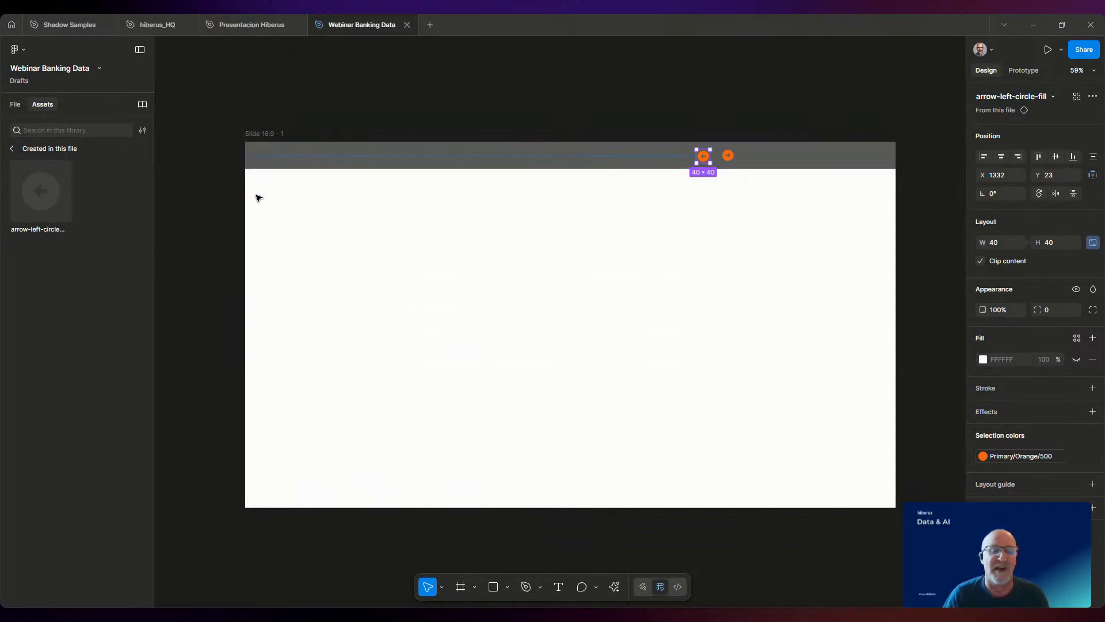
{"action": "left_click", "coordinate": [649, 237]}
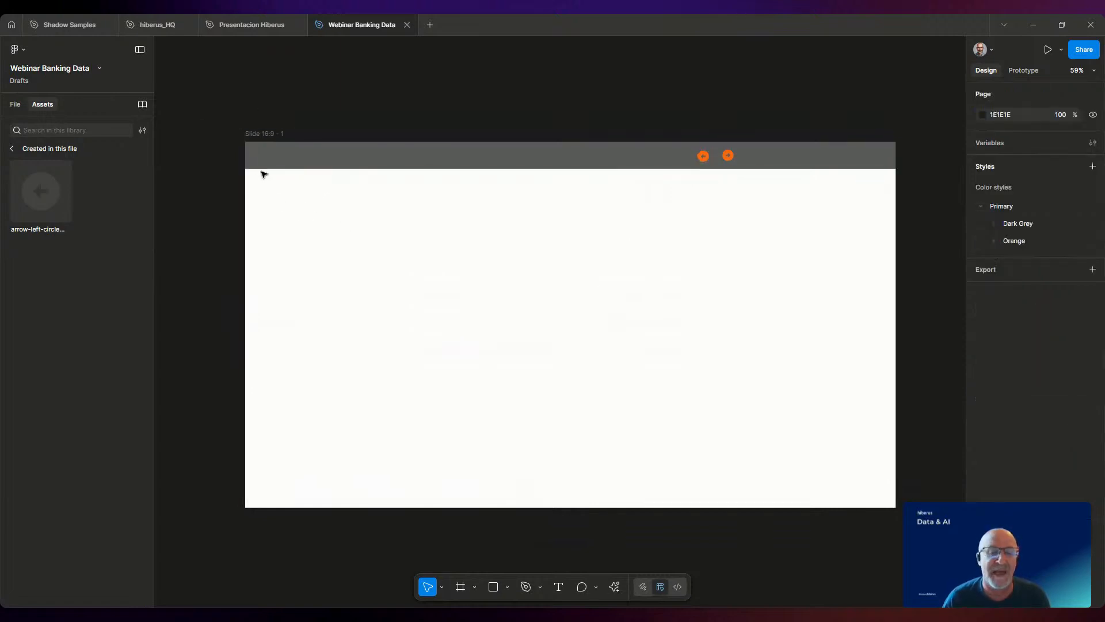
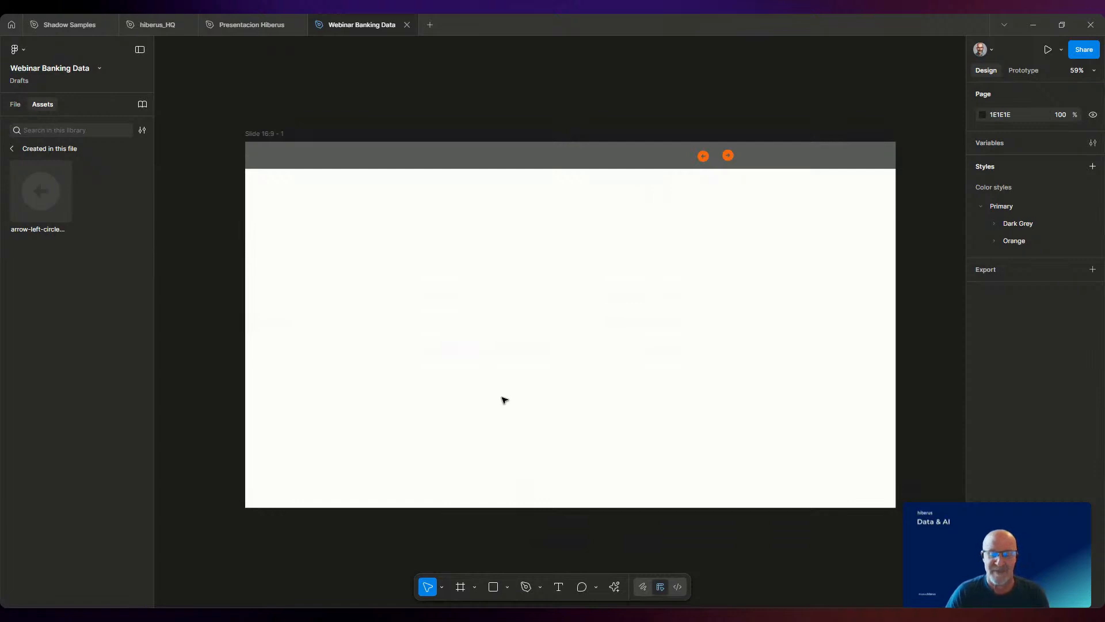
- Launch the Split Shape plugin
{"action": "left_click", "coordinate": [510, 589]}
{"action": "left_click", "coordinate": [215, 389]}
{"action": "right_click", "coordinate": [204, 353]}
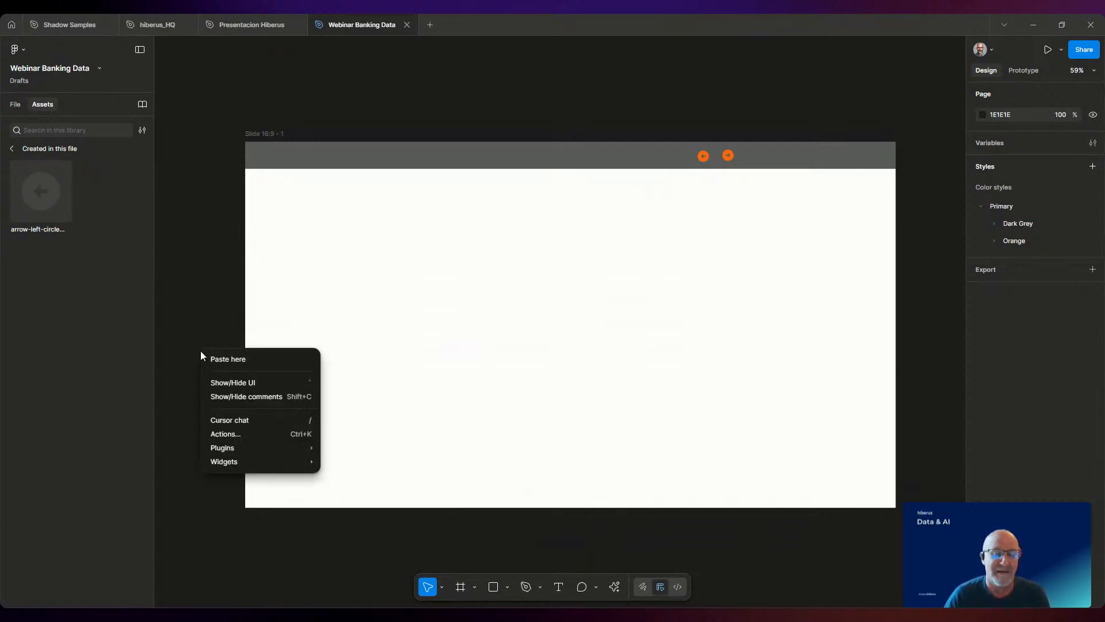
{"action": "mouse_move", "coordinate": [257, 453]}
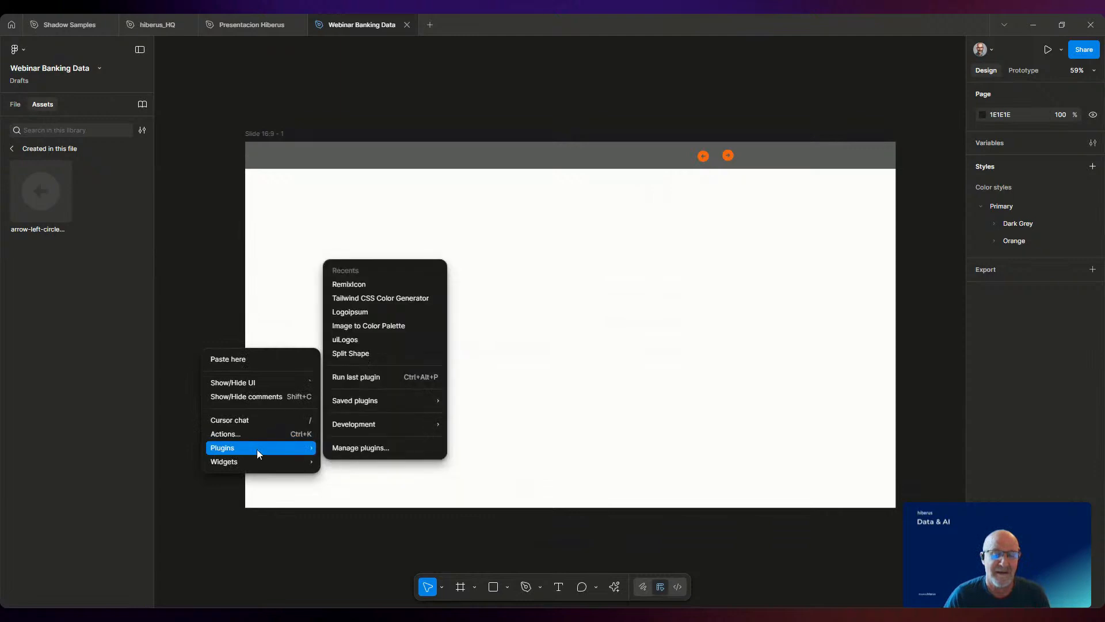
{"action": "left_click", "coordinate": [357, 353]}
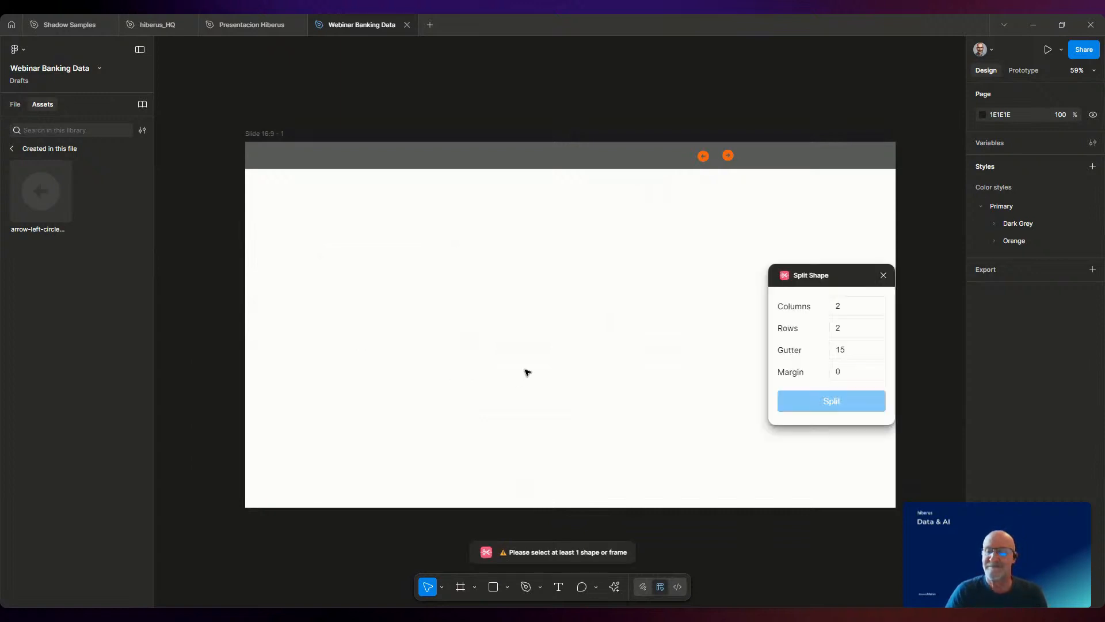
- Draw a rectangle below the header, position it at about X 25, Y 114 and stretch it to about 1861 × 159
{"action": "left_click", "coordinate": [509, 589]}
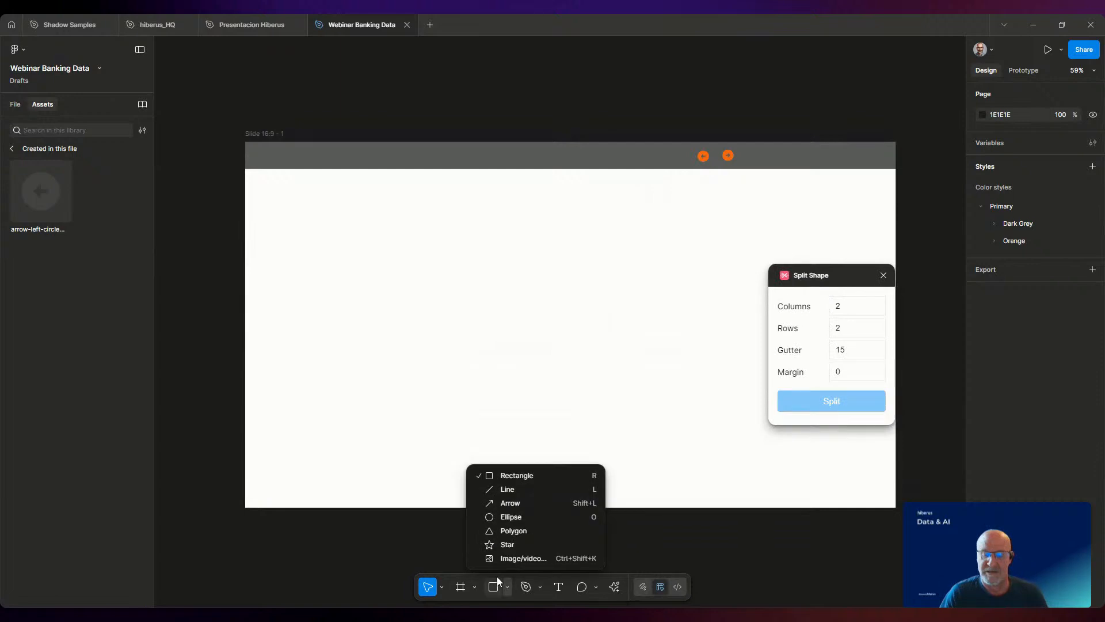
{"action": "left_click", "coordinate": [518, 474]}
{"action": "mouse_move", "coordinate": [262, 190]}
{"action": "left_mouse_down"}
{"action": "mouse_move", "coordinate": [622, 269]}
{"action": "mouse_move", "coordinate": [658, 244]}
{"action": "left_mouse_up"}
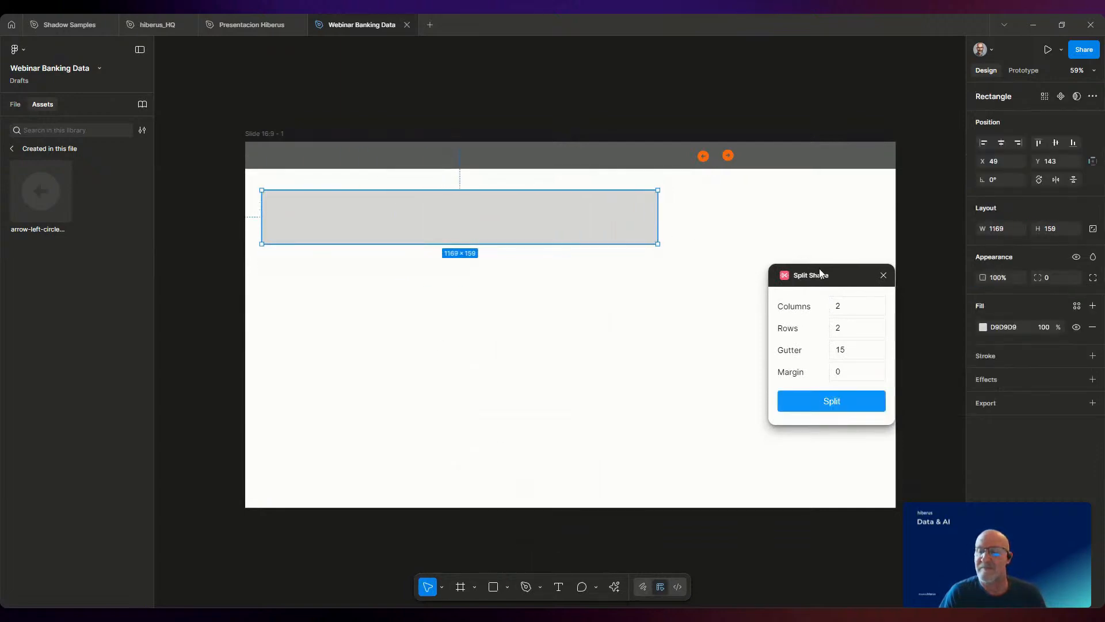
{"action": "left_click_drag", "start_coordinate": [814, 267], "coordinate": [650, 358]}
{"action": "left_click_drag", "start_coordinate": [544, 213], "coordinate": [536, 204]}
{"action": "left_click_drag", "start_coordinate": [651, 217], "coordinate": [884, 229]}
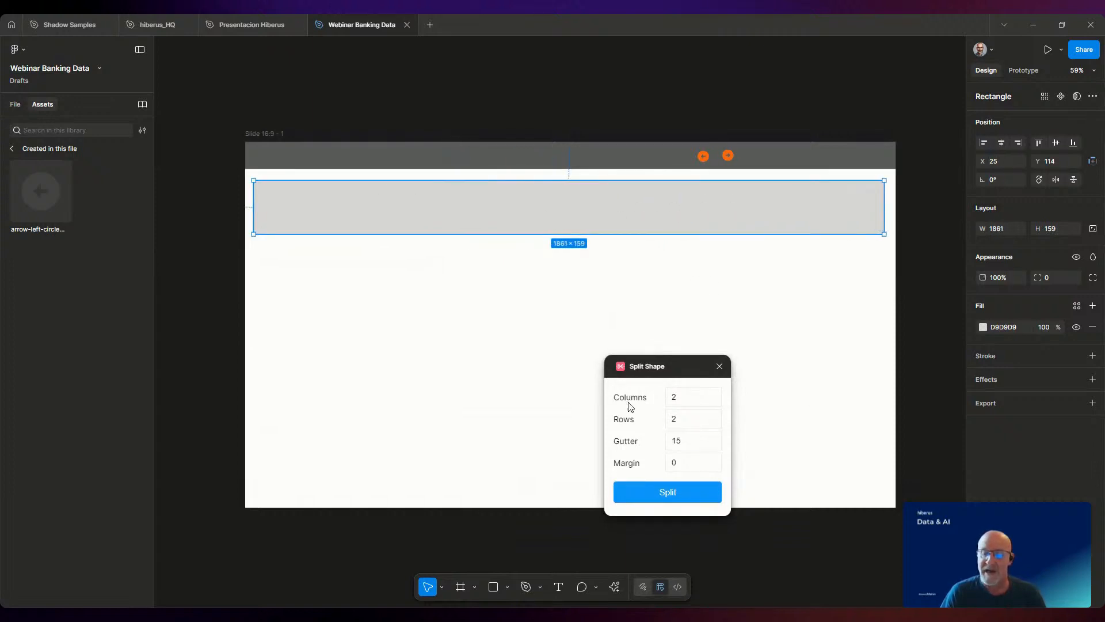
- Split the rectangle below the header into 5 columns and 1 row with a gutter of 15 and margin 0
{"action": "left_click", "coordinate": [715, 421]}
{"action": "left_click", "coordinate": [714, 396]}
{"action": "left_click", "coordinate": [714, 396]}
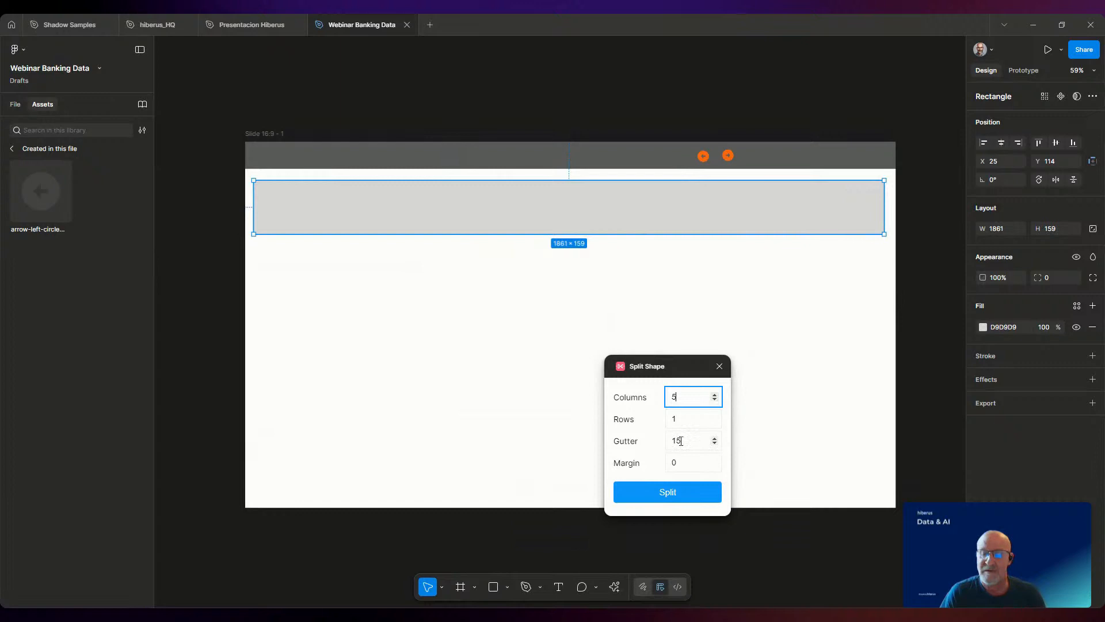
{"action": "left_click", "coordinate": [672, 493]}
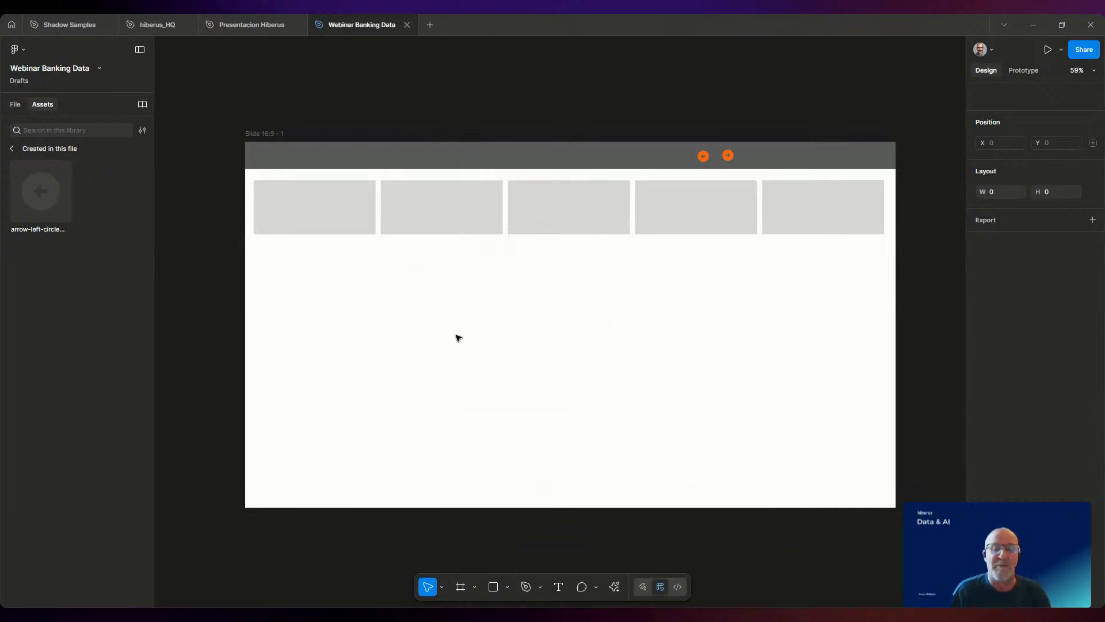
- Change the fill of all five split rectangles to white (FFFFFF)
{"action": "left_click", "coordinate": [304, 233]}
{"action": "left_click", "coordinate": [414, 217], "text": "shift"}
{"action": "left_click", "coordinate": [557, 224], "text": "shift"}
{"action": "left_click", "coordinate": [697, 213], "text": "shift"}
{"action": "left_click", "coordinate": [801, 224], "text": "shift"}
{"action": "left_click", "coordinate": [983, 346]}
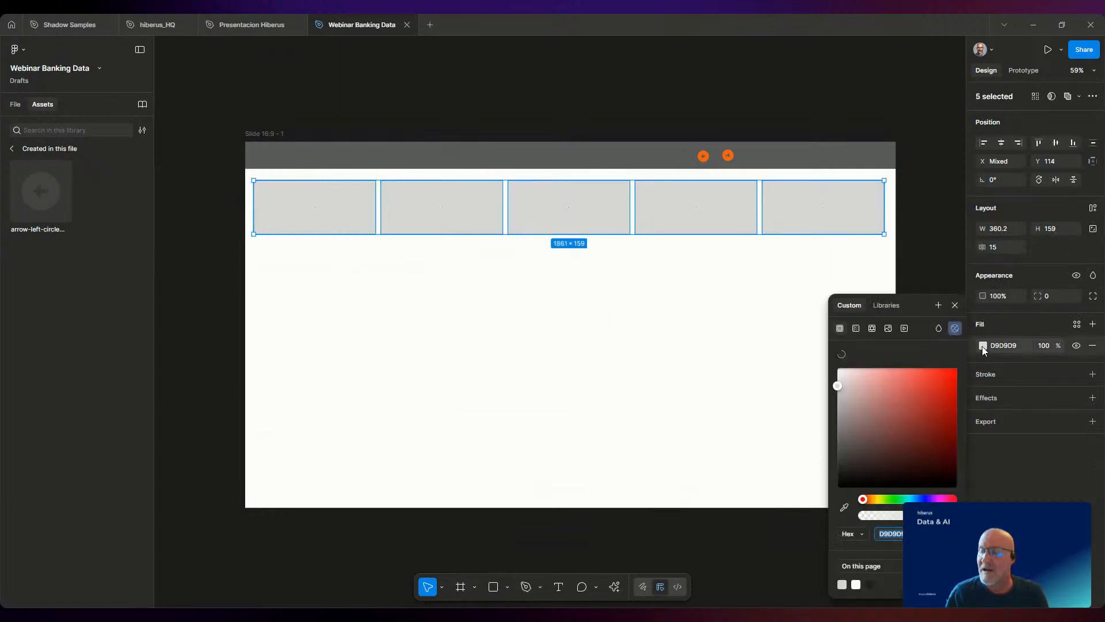
{"action": "left_click_drag", "start_coordinate": [838, 382], "coordinate": [837, 366]}
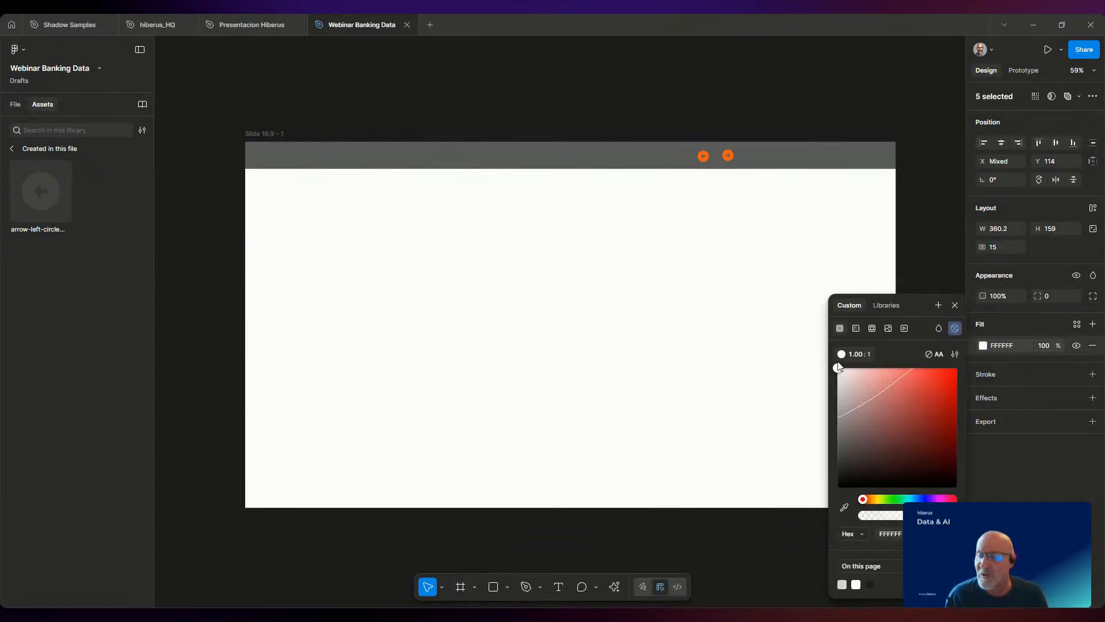
- Add an inside stroke with a weight of 0.5 to the five white cards
{"action": "left_click", "coordinate": [1093, 374]}
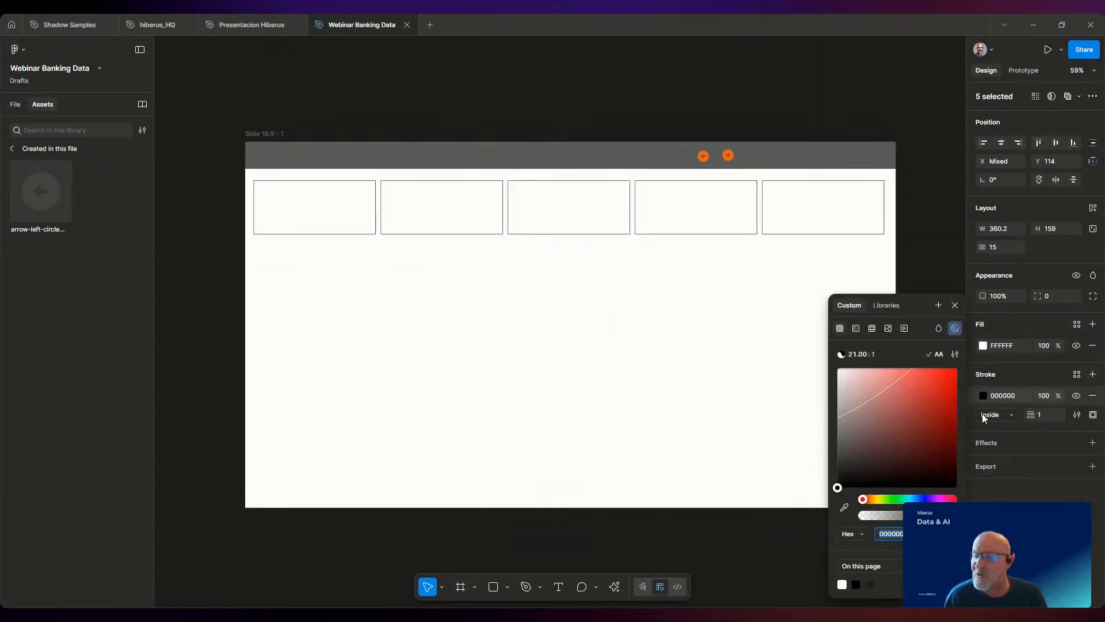
{"action": "left_click", "coordinate": [1040, 415]}
{"action": "type", "text": "0"}
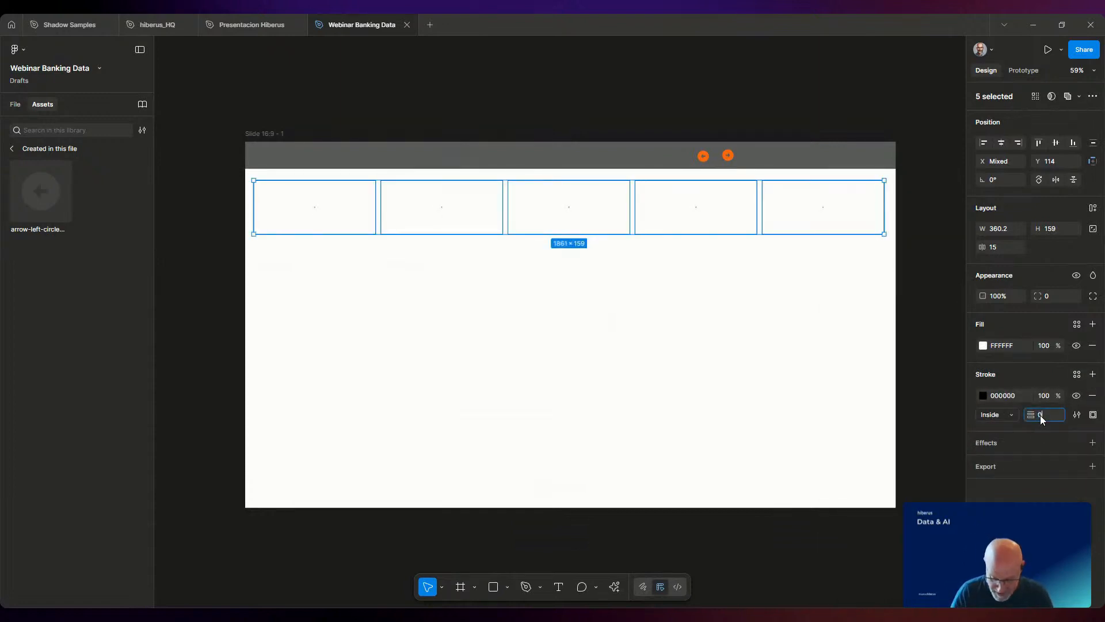
{"action": "type", "text": ".5"}
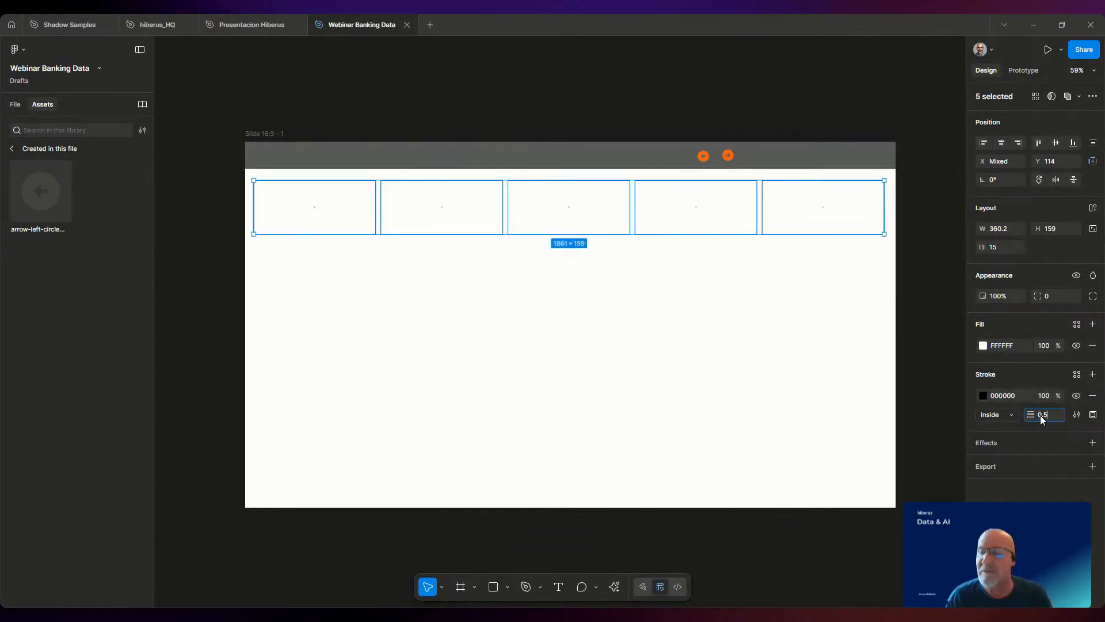
- Try the Primary/Dark Grey/100 colour style on the stroke of the five cards
{"action": "left_click", "coordinate": [984, 394]}
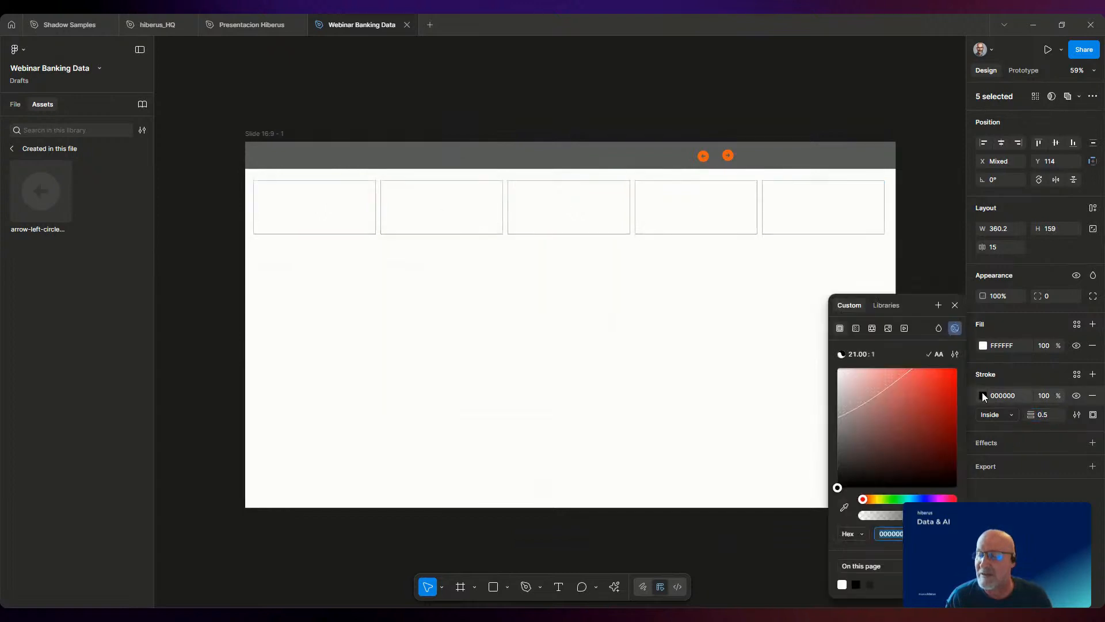
{"action": "left_click", "coordinate": [1048, 374]}
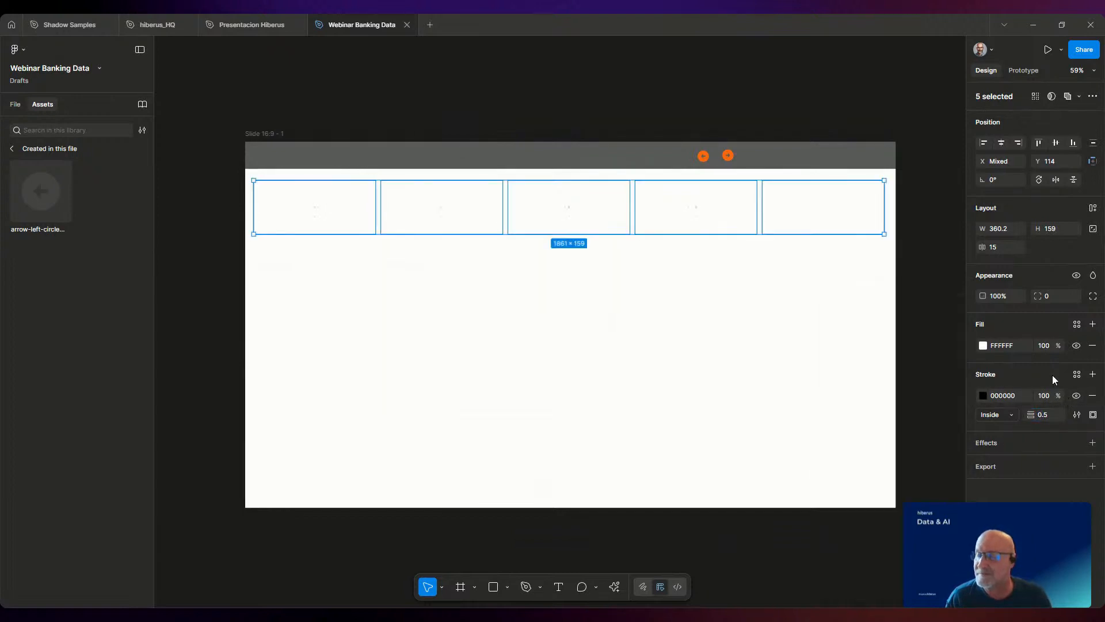
{"action": "left_click", "coordinate": [1076, 374]}
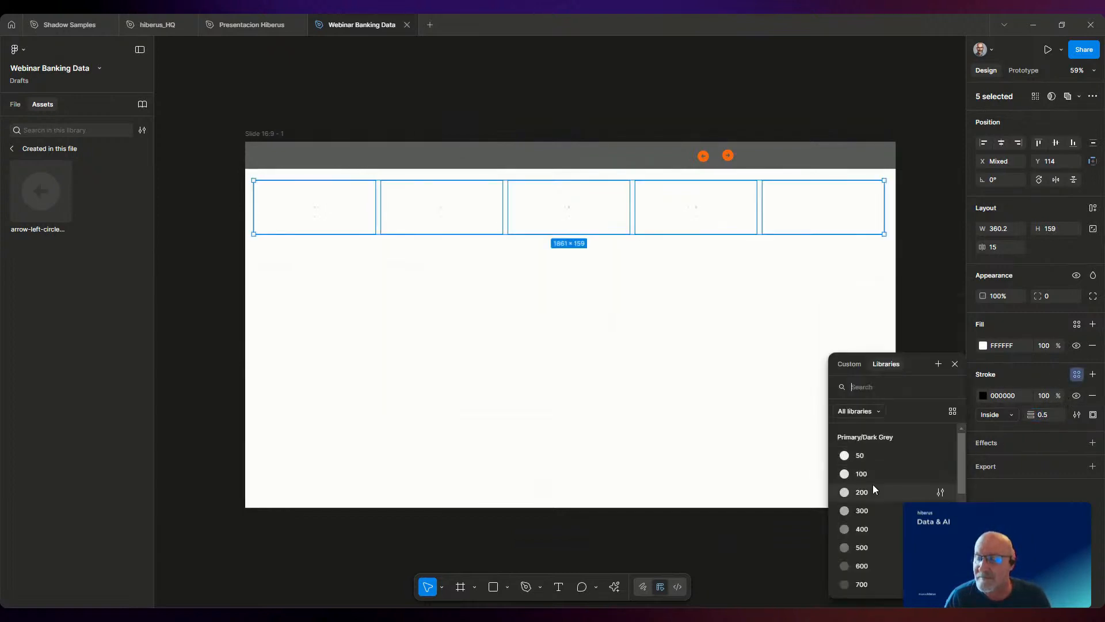
{"action": "left_click", "coordinate": [844, 477]}
{"action": "left_click", "coordinate": [185, 389]}
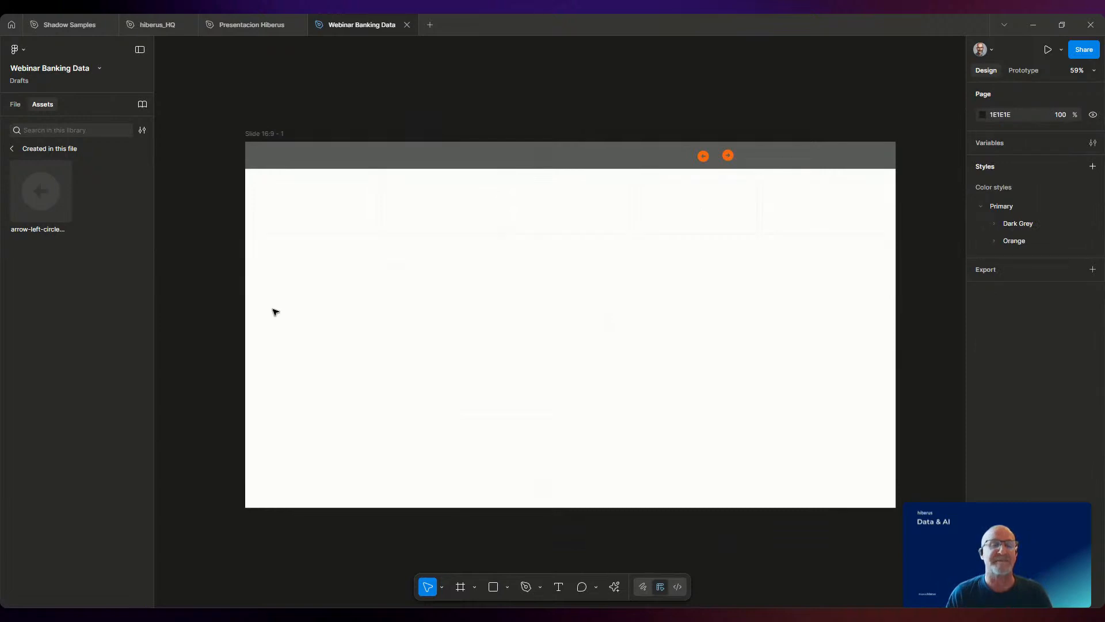
- Apply the Primary/Dark Grey/400 colour style to the stroke of all five cards
{"action": "left_click_drag", "start_coordinate": [274, 313], "coordinate": [861, 211]}
{"action": "left_click", "coordinate": [984, 395]}
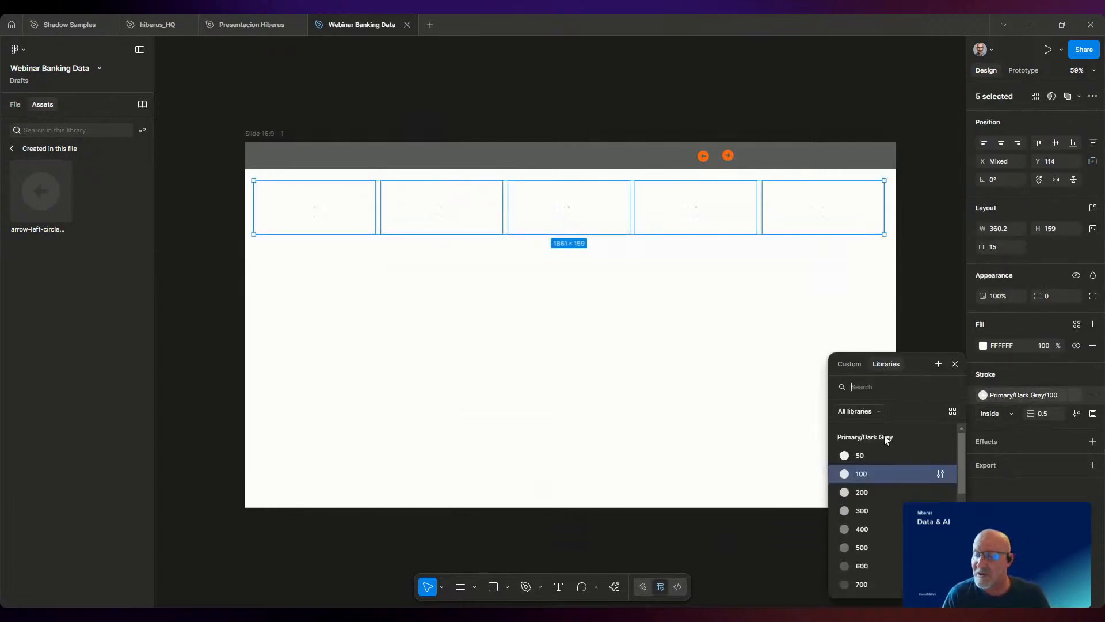
{"action": "key", "text": "Escape"}
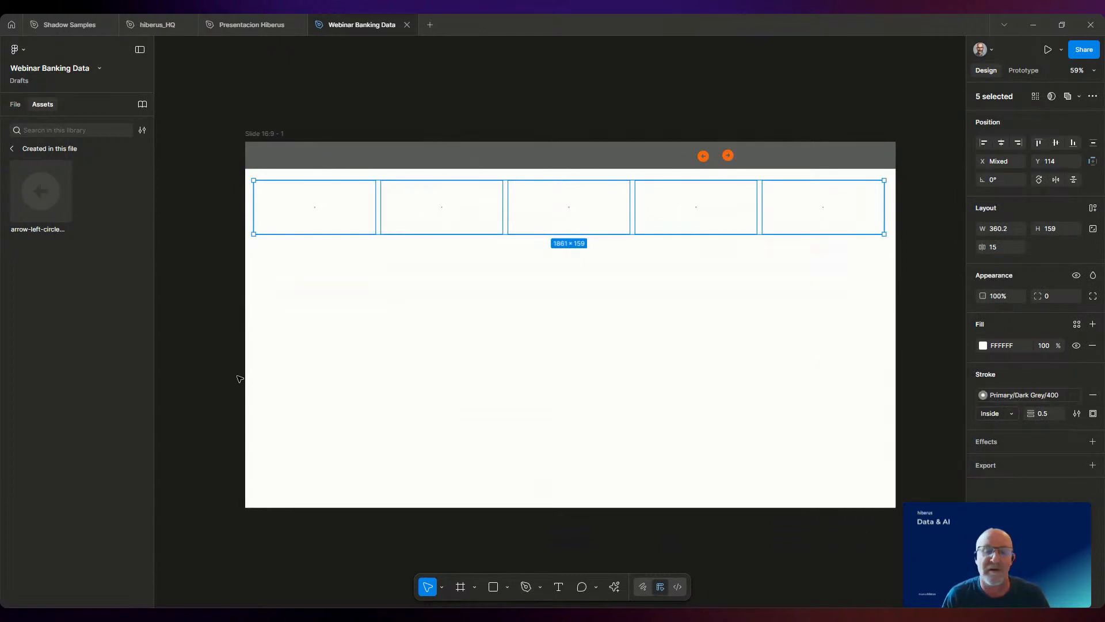
{"action": "left_click", "coordinate": [199, 370]}
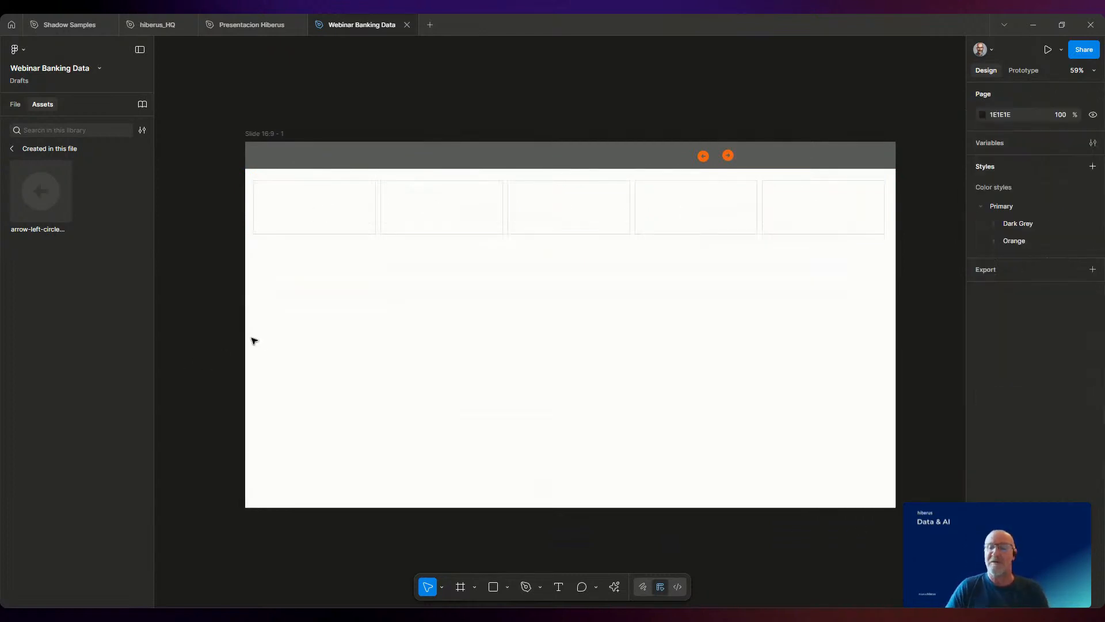
- Measure the last card's distances to the edges of the slide frame
{"action": "left_click_drag", "start_coordinate": [256, 263], "coordinate": [834, 217]}
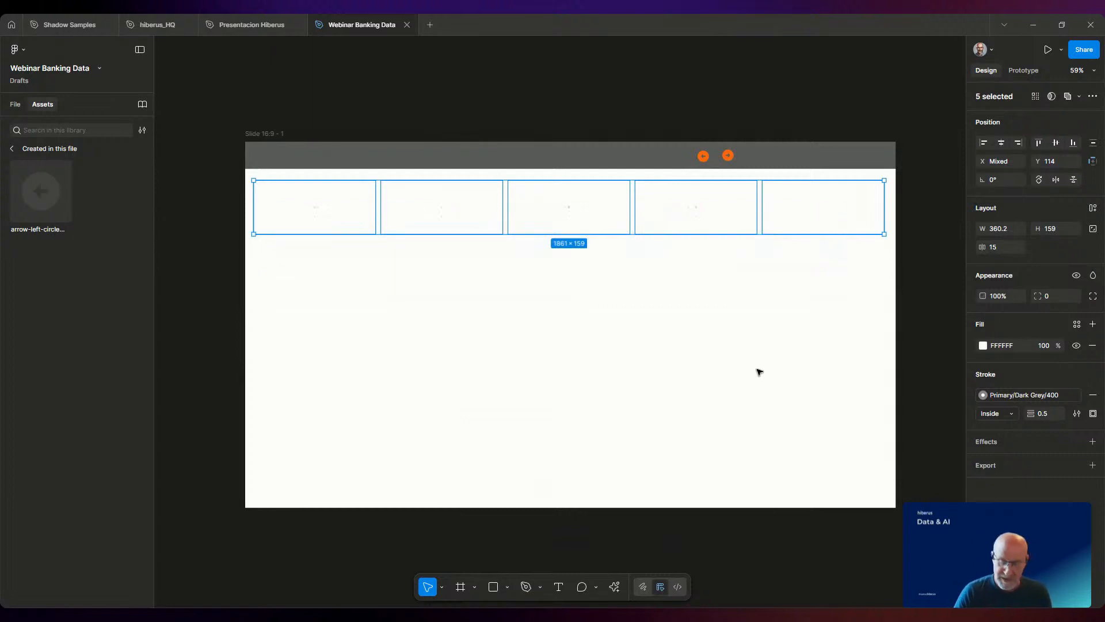
{"action": "left_click", "coordinate": [849, 275]}
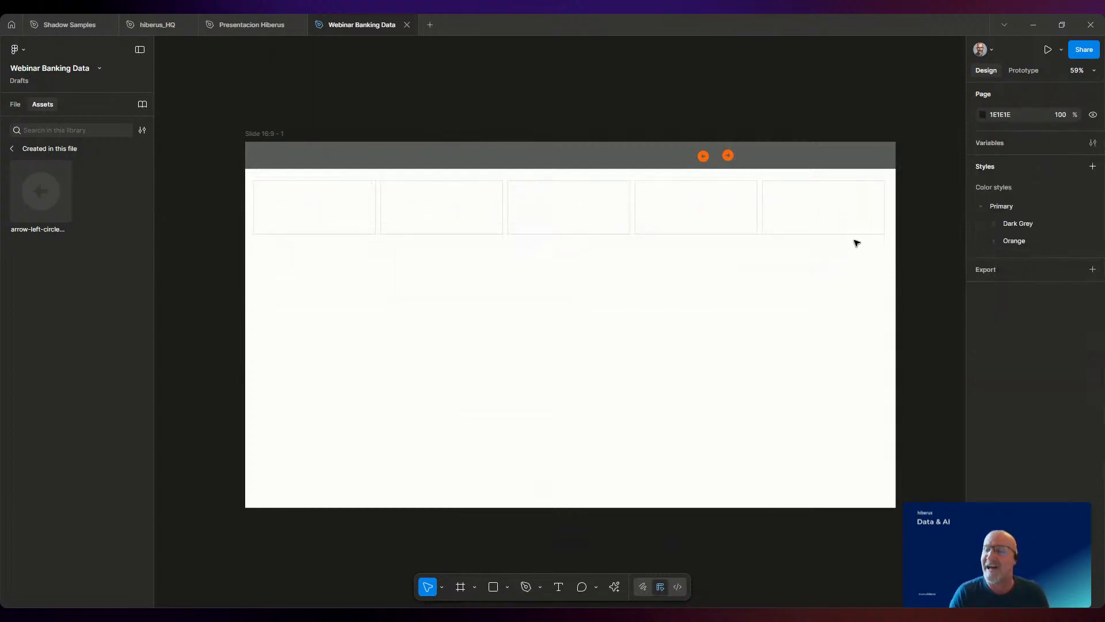
{"action": "left_click", "coordinate": [879, 231]}
{"action": "key", "text": "alt"}
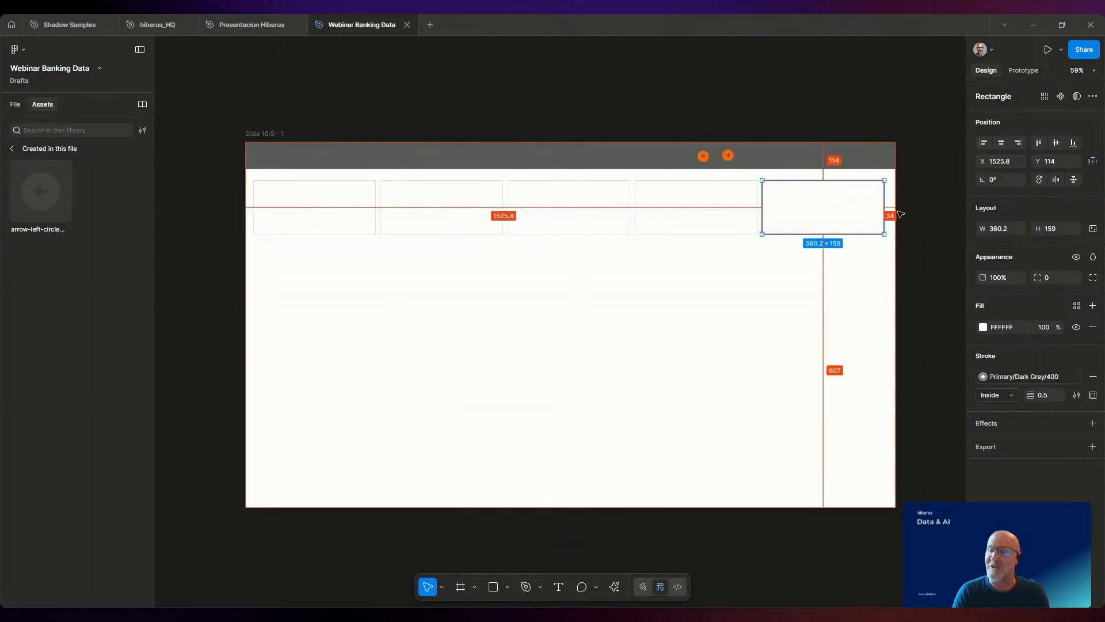
- Check the first card's margin to the slide edge and set its X position to 20
{"action": "left_click", "coordinate": [305, 216]}
{"action": "key", "text": "alt"}
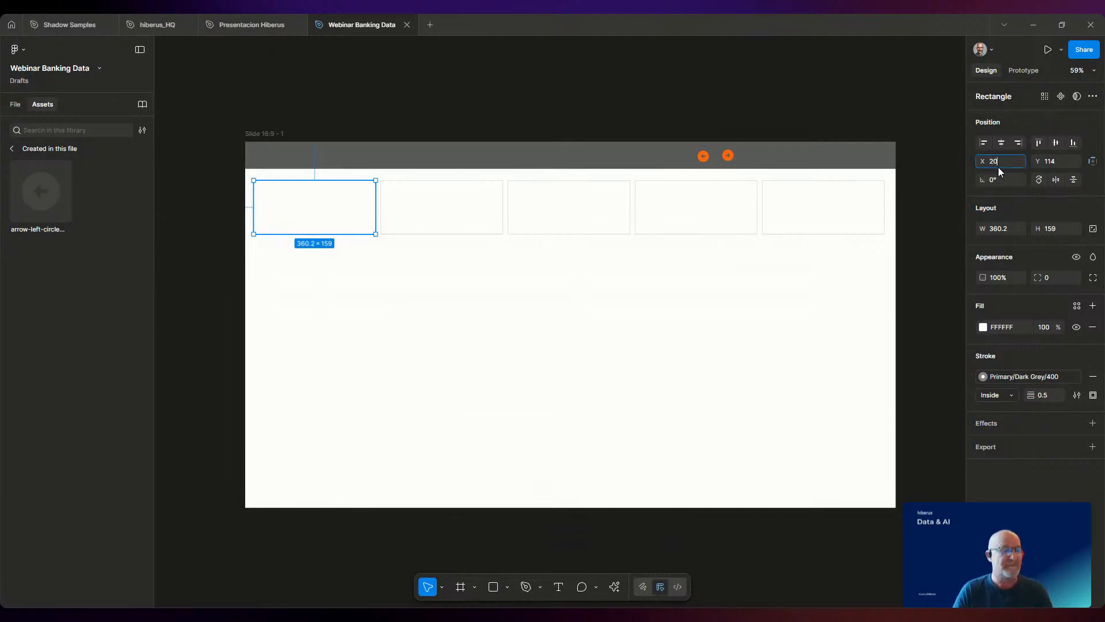
{"action": "key", "text": "Return"}
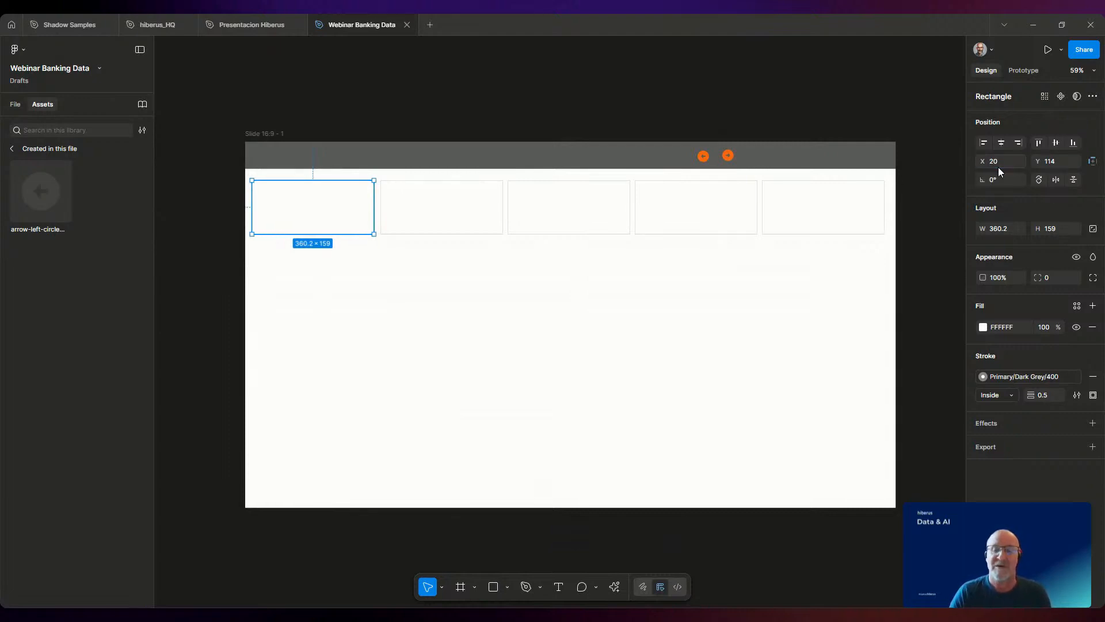
- Move the last card flush with the slide's right edge, then shift it 20 px inward to X 1540
{"action": "left_click", "coordinate": [844, 202]}
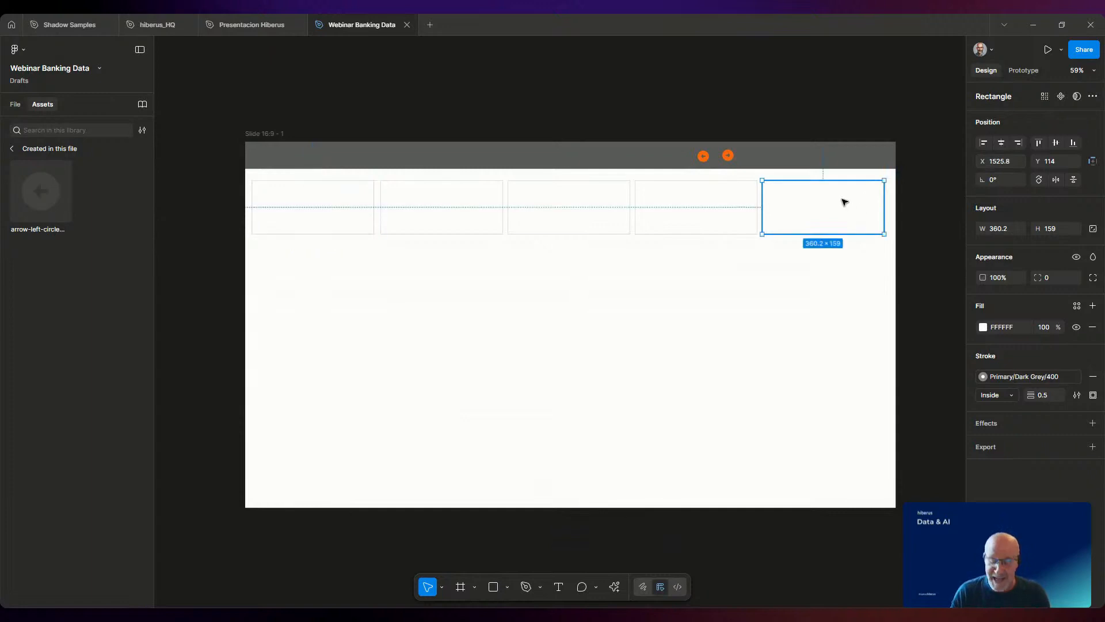
{"action": "left_click_drag", "start_coordinate": [845, 202], "coordinate": [856, 202]}
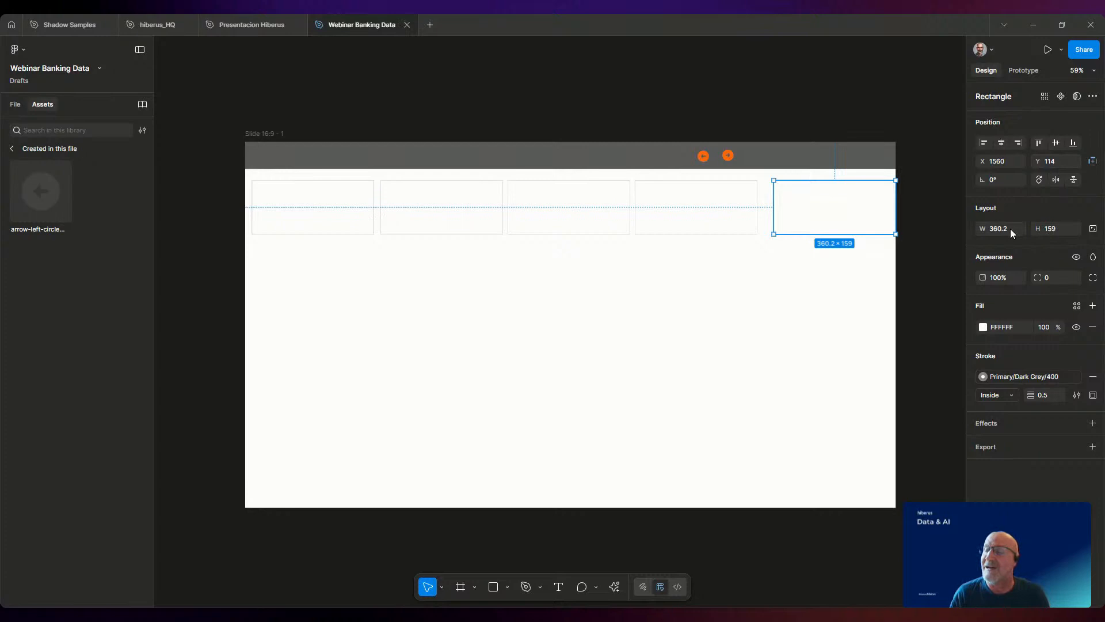
{"action": "left_click", "coordinate": [1018, 160]}
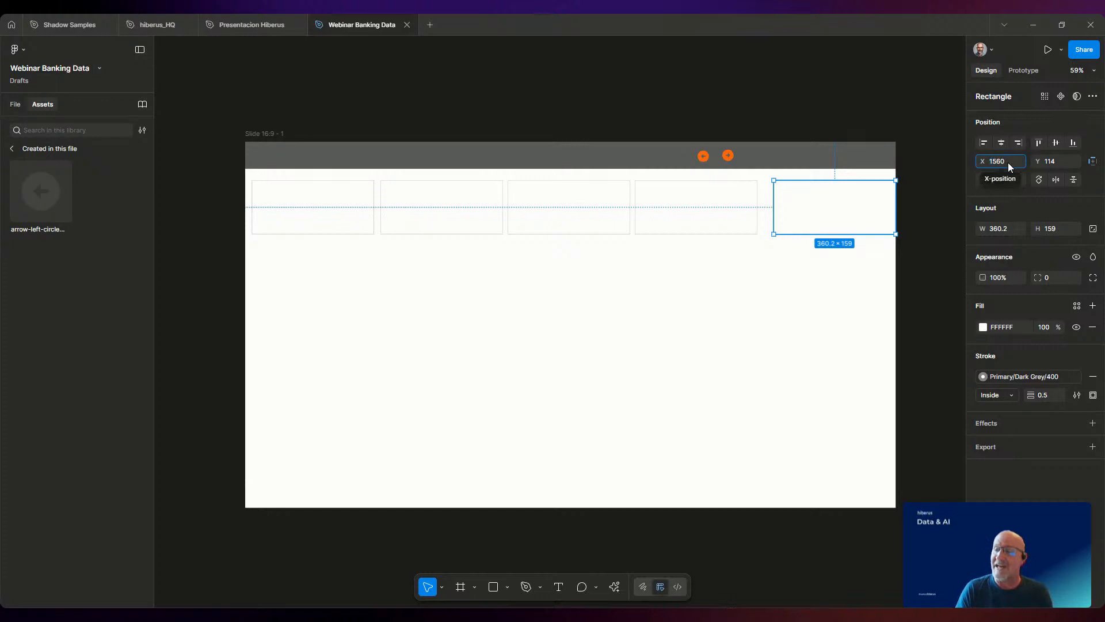
{"action": "key", "text": "Return"}
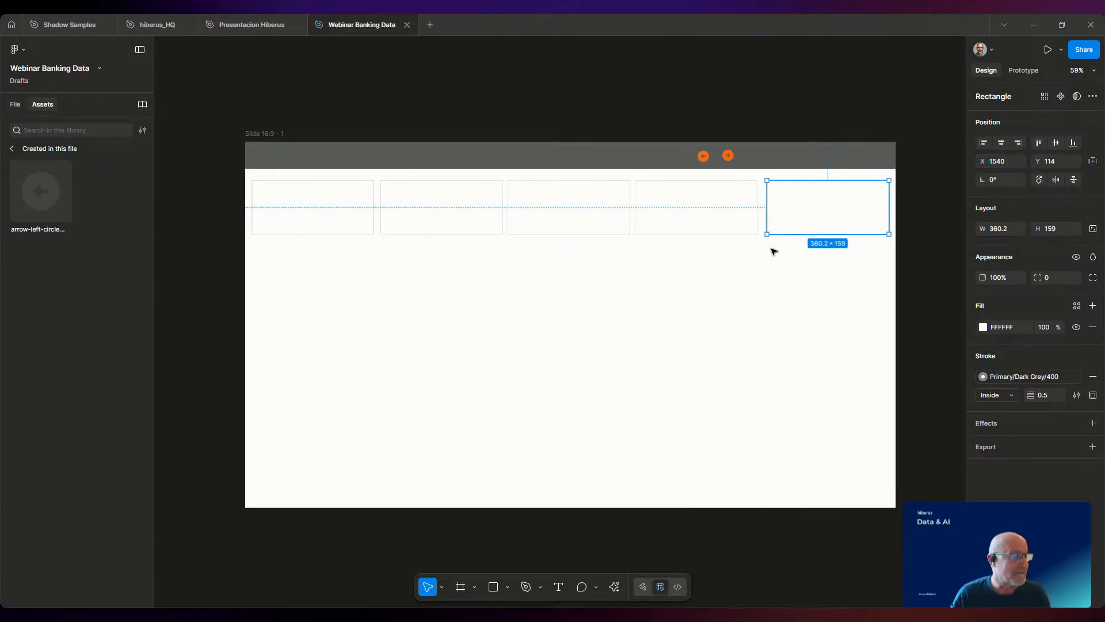
- Distribute the horizontal spacing evenly across the five cards
{"action": "left_click_drag", "start_coordinate": [176, 316], "coordinate": [929, 197]}
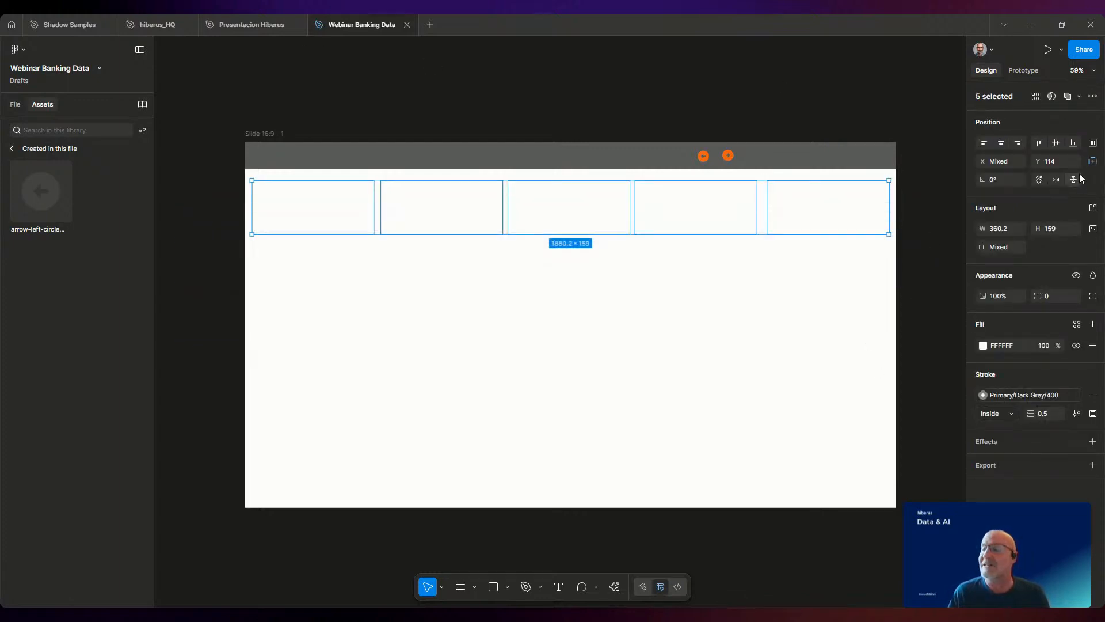
{"action": "left_click", "coordinate": [1092, 144]}
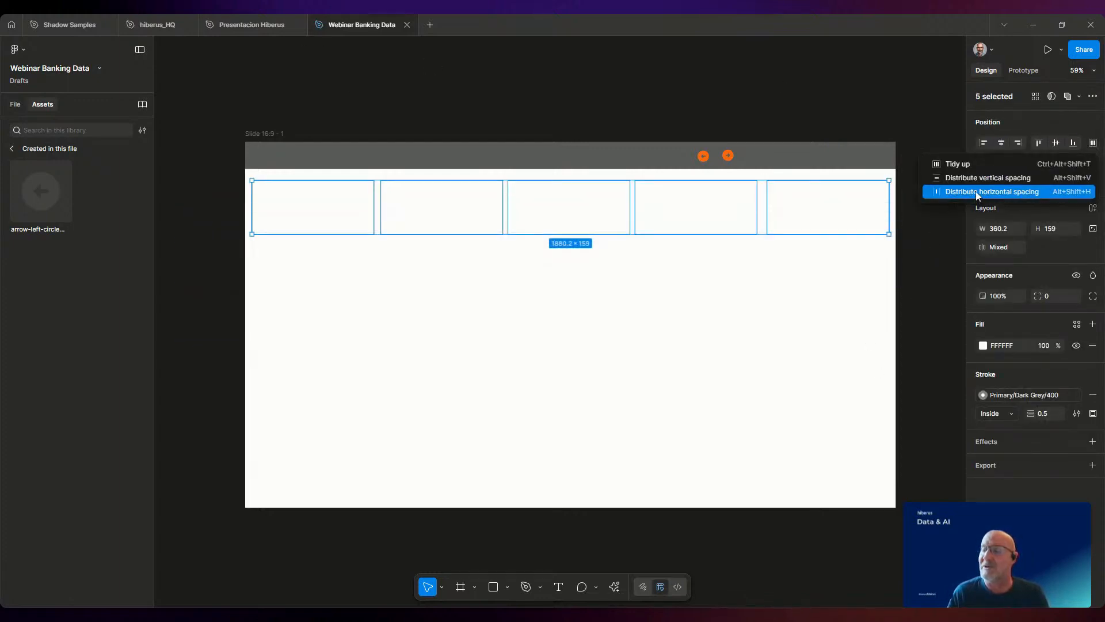
{"action": "left_click", "coordinate": [951, 196]}
{"action": "left_click", "coordinate": [198, 373]}
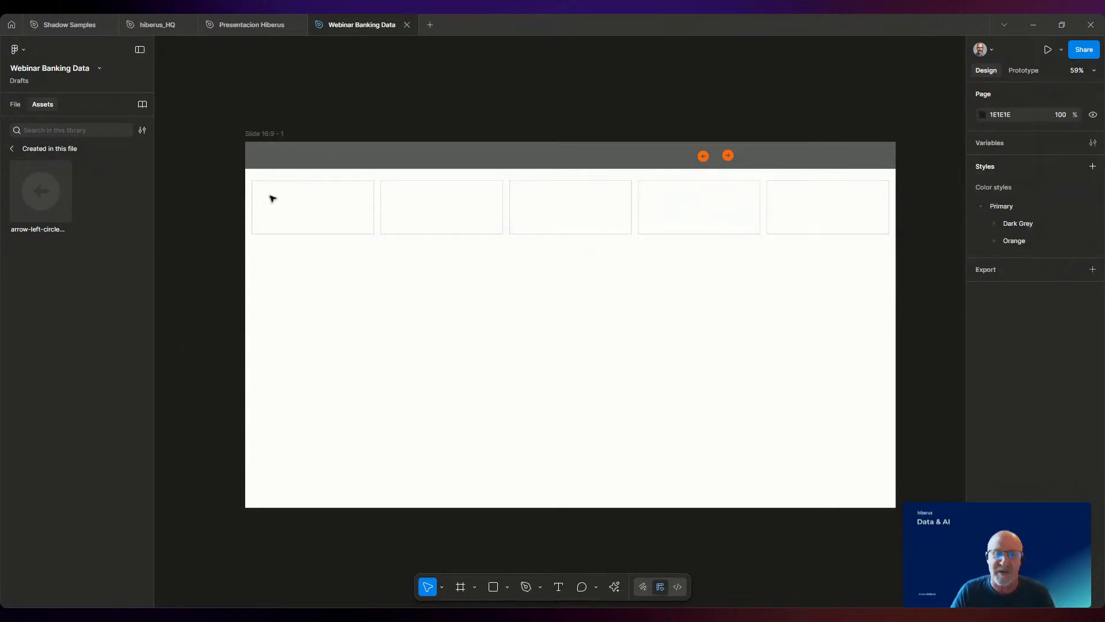
- Draw a rectangle of about 1113 × 760 below the cards at about X 27 and raise it 9 px to Y 293
{"action": "left_click", "coordinate": [508, 588]}
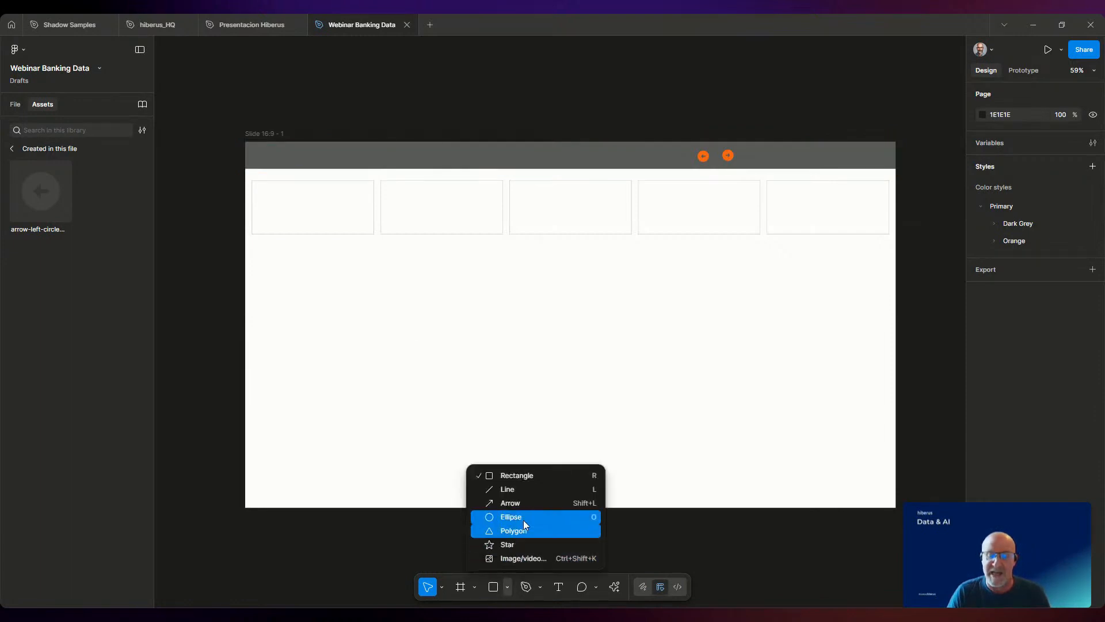
{"action": "left_click", "coordinate": [536, 476]}
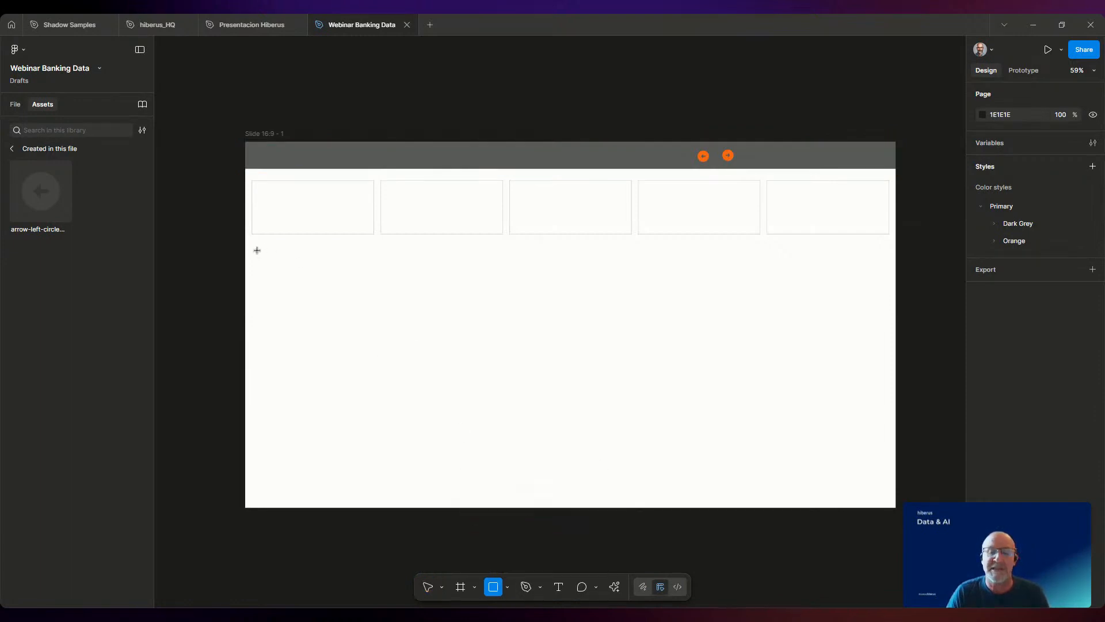
{"action": "left_click_drag", "start_coordinate": [254, 244], "coordinate": [632, 501]}
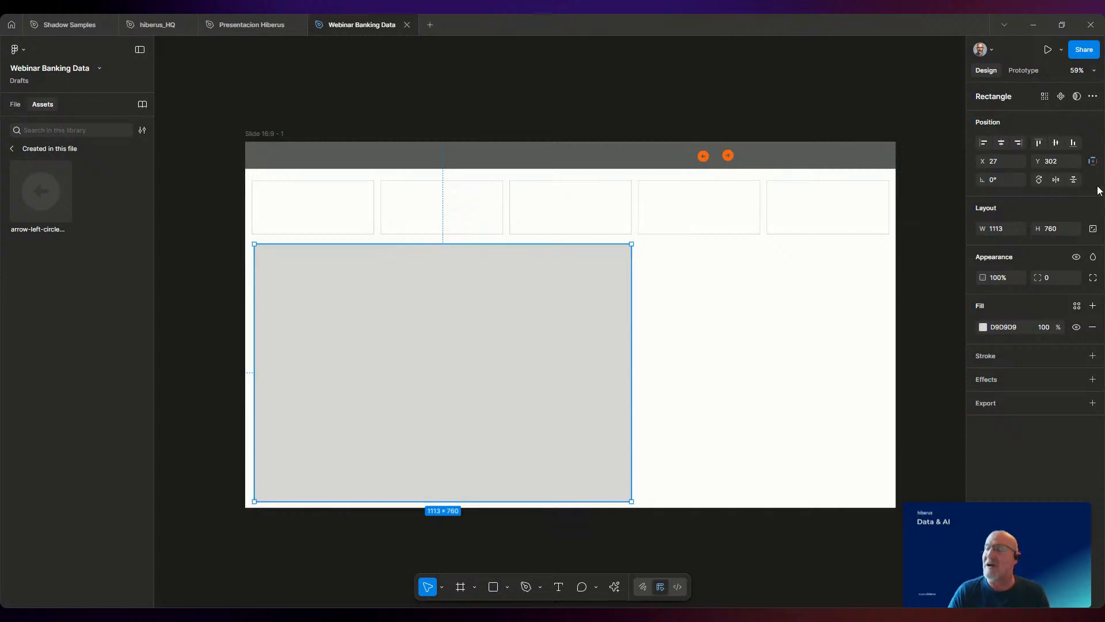
{"action": "left_click", "coordinate": [1067, 167]}
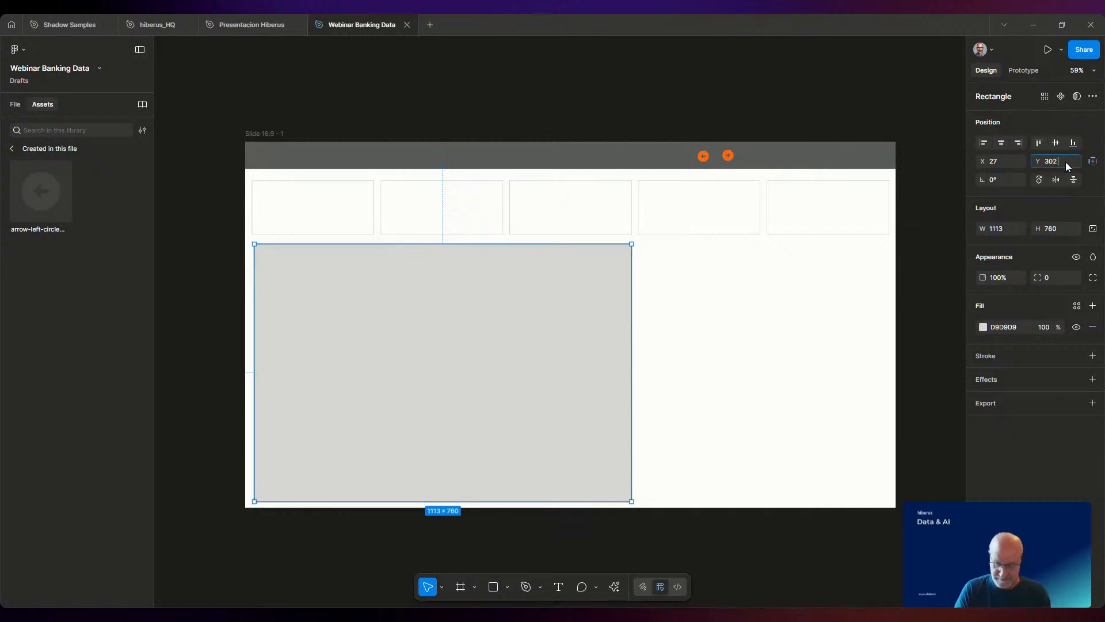
{"action": "type", "text": "- 9"}
{"action": "key", "text": "Return"}
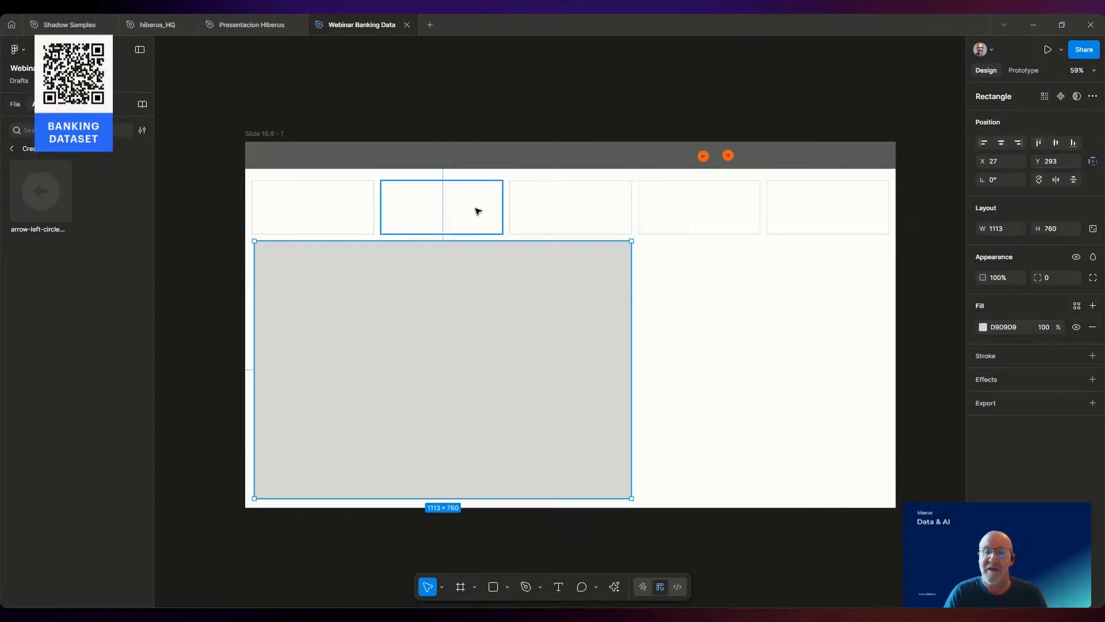
- Fill the large rectangle with white (FFFFFF) sampled from the first card
{"action": "left_click", "coordinate": [983, 333]}
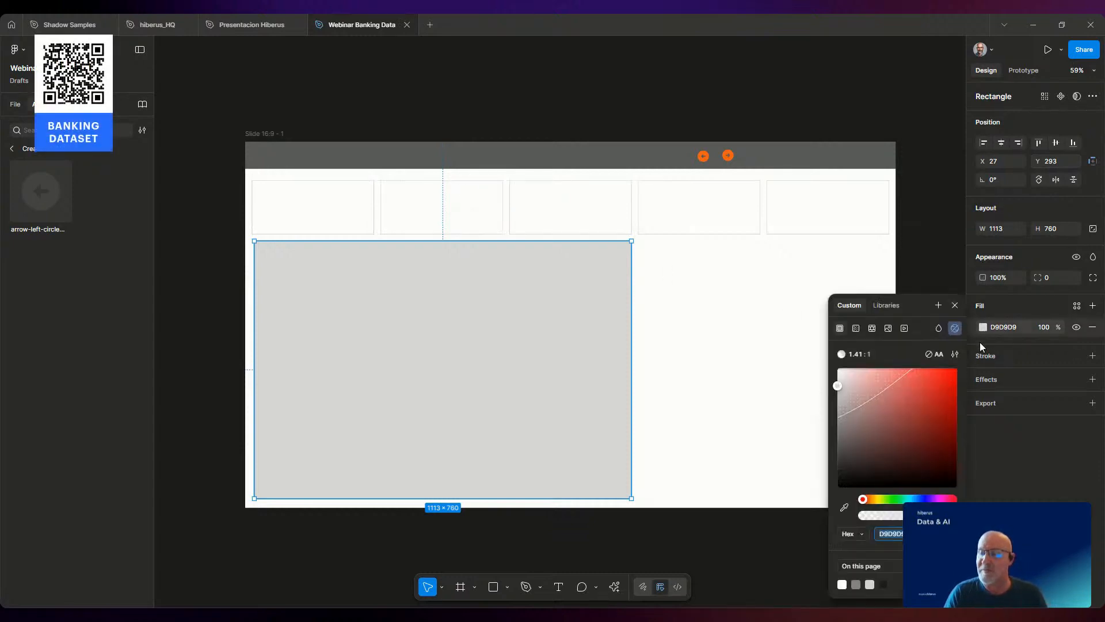
{"action": "left_click", "coordinate": [844, 507]}
{"action": "left_click", "coordinate": [320, 198]}
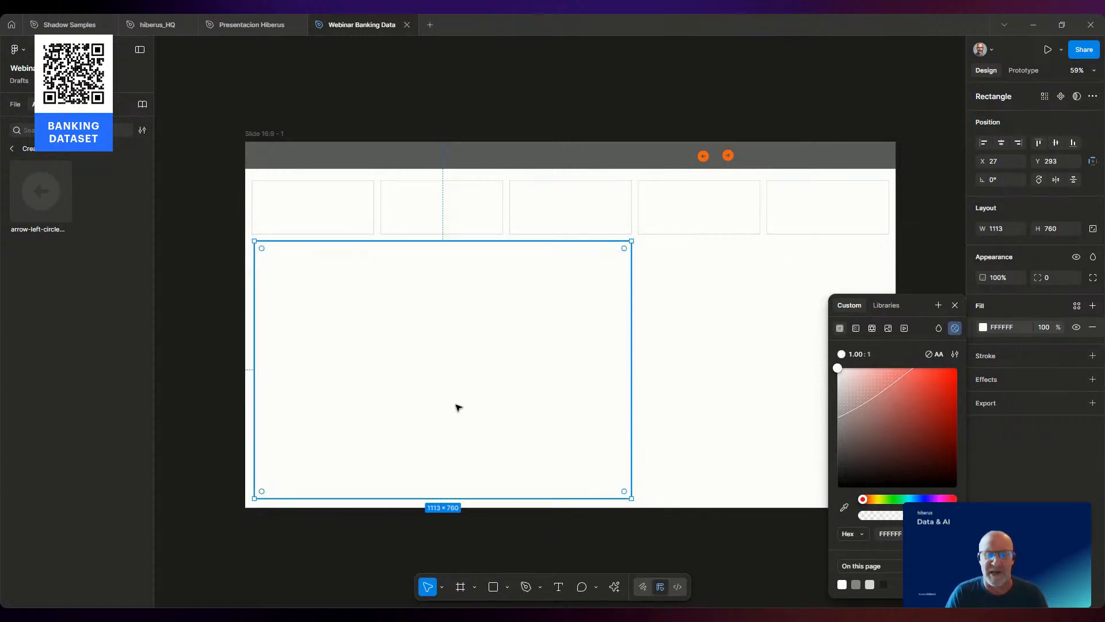
- Copy the first card's properties and paste them onto the large rectangle below so it gets the same stroke
{"action": "left_click", "coordinate": [296, 208]}
{"action": "right_click", "coordinate": [293, 208]}
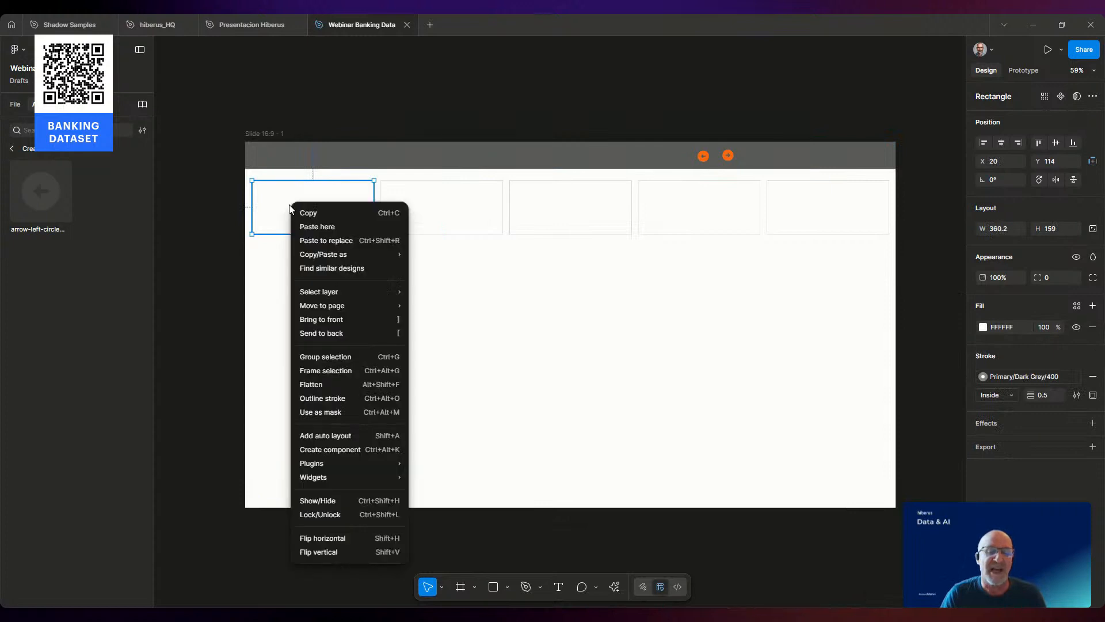
{"action": "mouse_move", "coordinate": [311, 258]}
{"action": "left_click", "coordinate": [449, 306]}
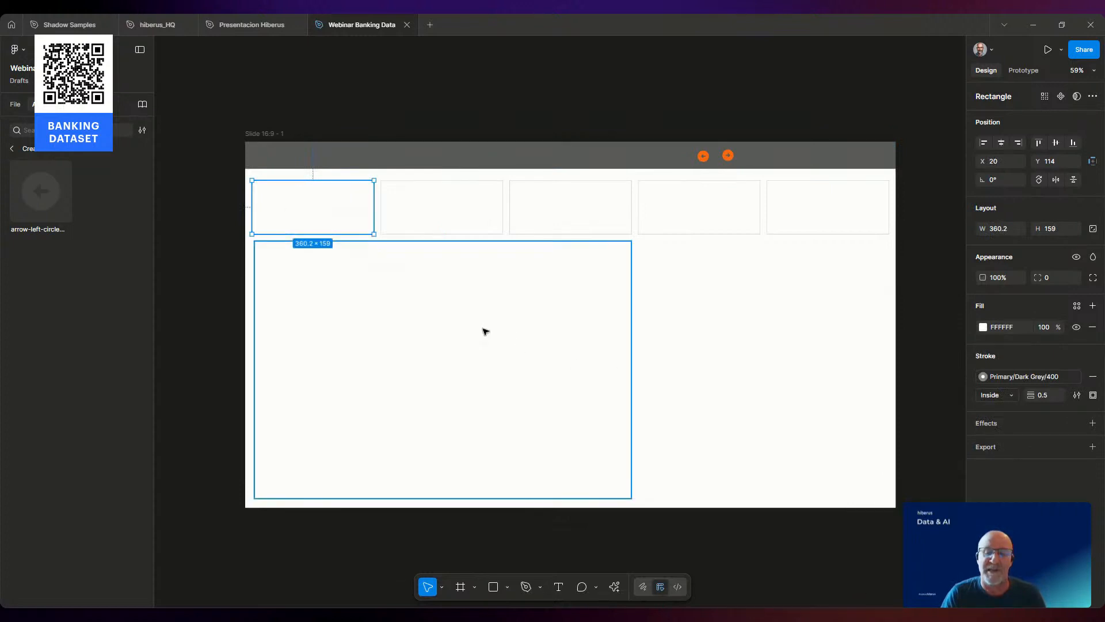
{"action": "right_click", "coordinate": [483, 331]}
{"action": "mouse_move", "coordinate": [517, 263]}
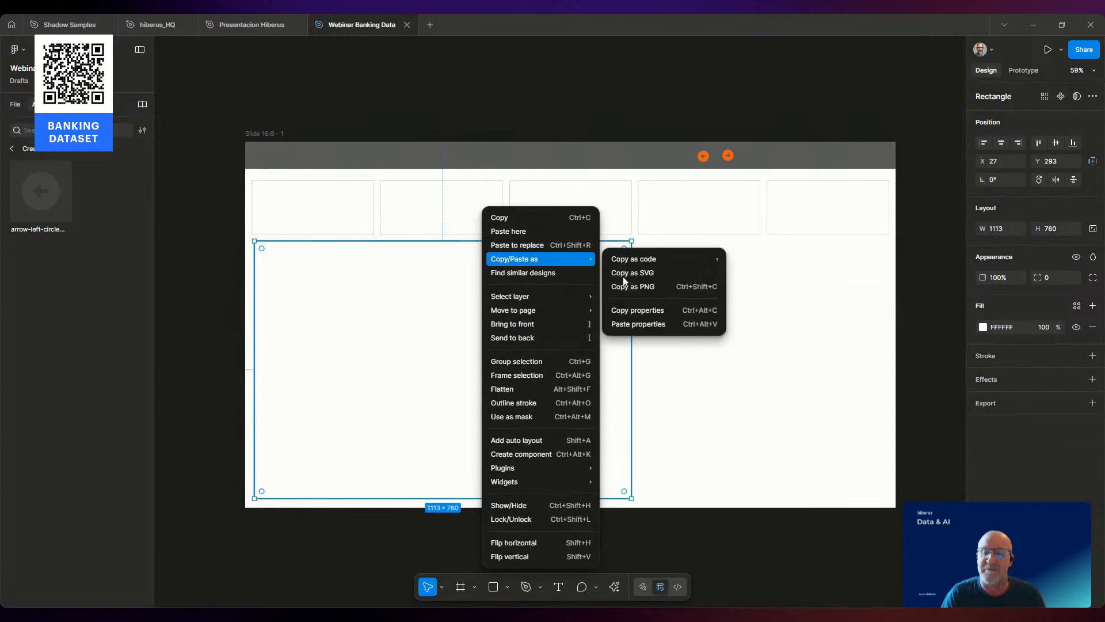
{"action": "left_click", "coordinate": [638, 323]}
{"action": "left_click", "coordinate": [189, 354]}
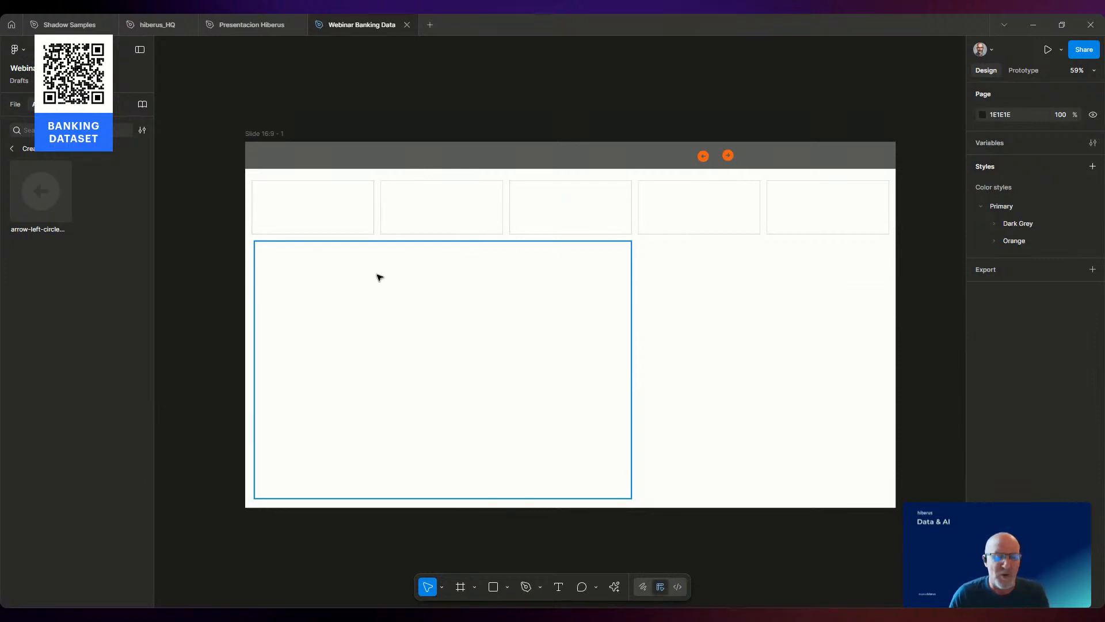
- Split the large rectangle with Split Shape into 3 columns and 1 row, with gutter 15 and margin 0
{"action": "right_click", "coordinate": [573, 284]}
{"action": "mouse_move", "coordinate": [595, 468]}
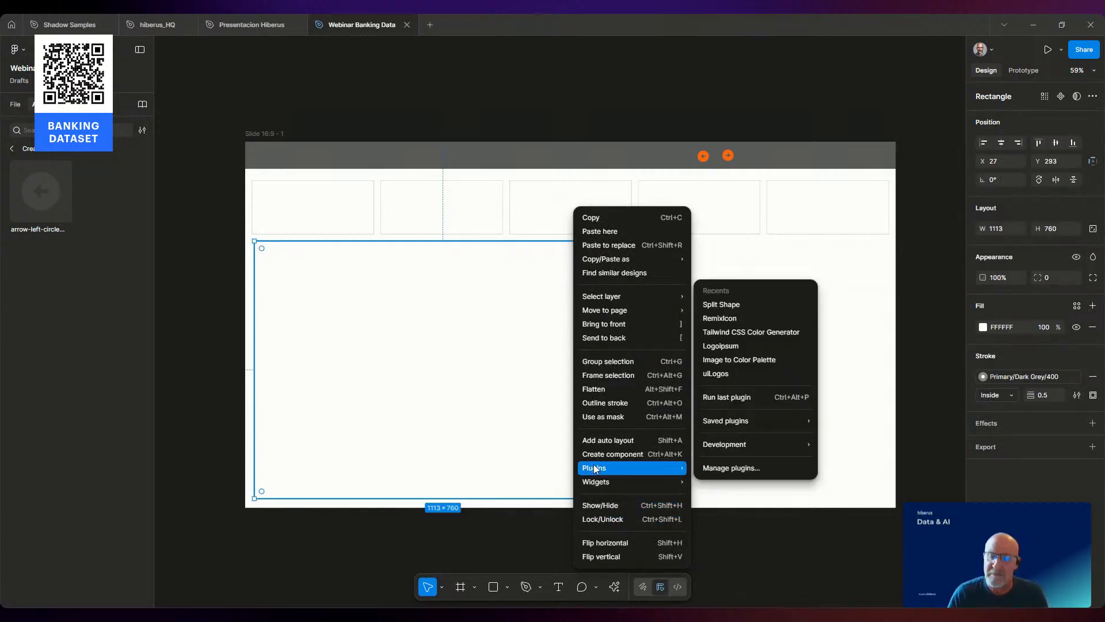
{"action": "left_click", "coordinate": [721, 304]}
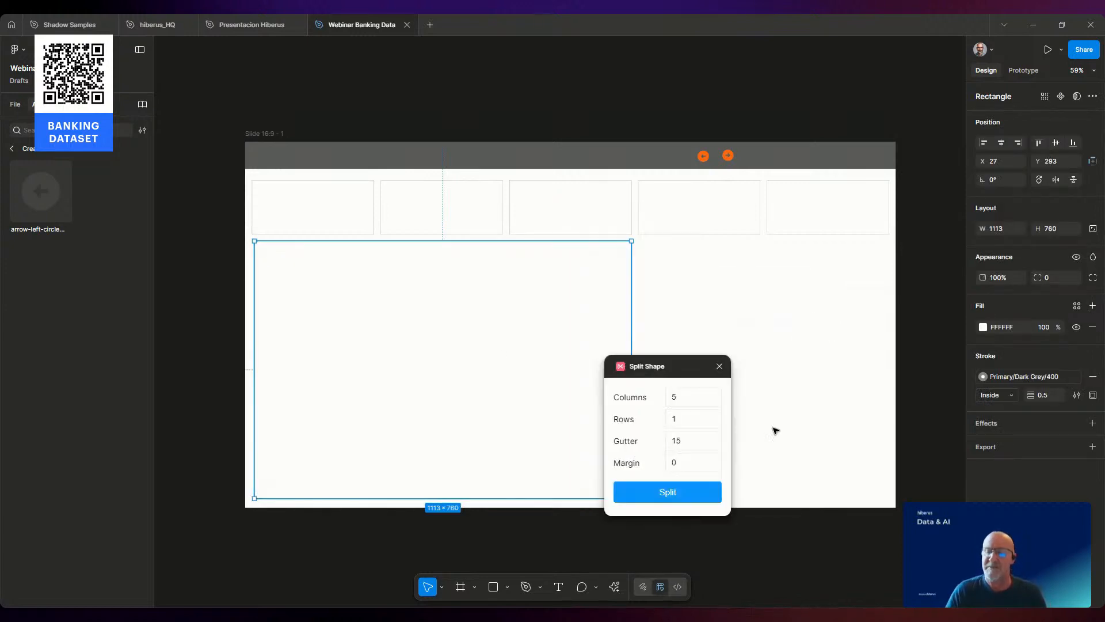
{"action": "left_click", "coordinate": [714, 395]}
{"action": "left_click", "coordinate": [715, 401]}
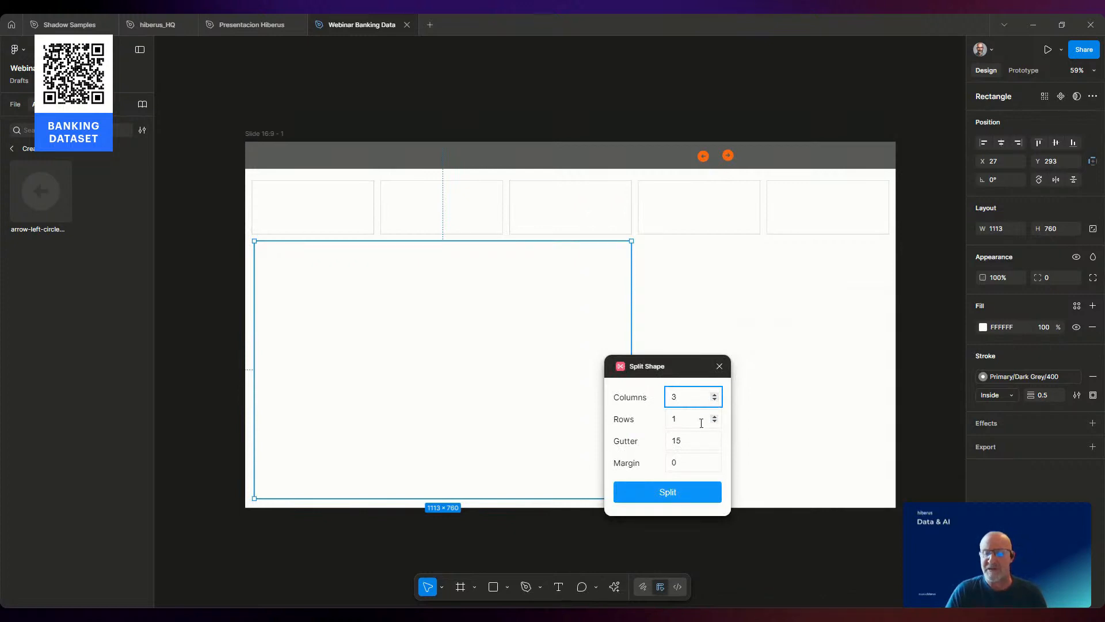
{"action": "left_click", "coordinate": [670, 490]}
- Add a 741 × 760 rectangle at X 1159, Y 293 and split it into 1 column and 2 rows with Split Shape, gutter 15
{"action": "left_click_drag", "start_coordinate": [565, 370], "coordinate": [890, 380]}
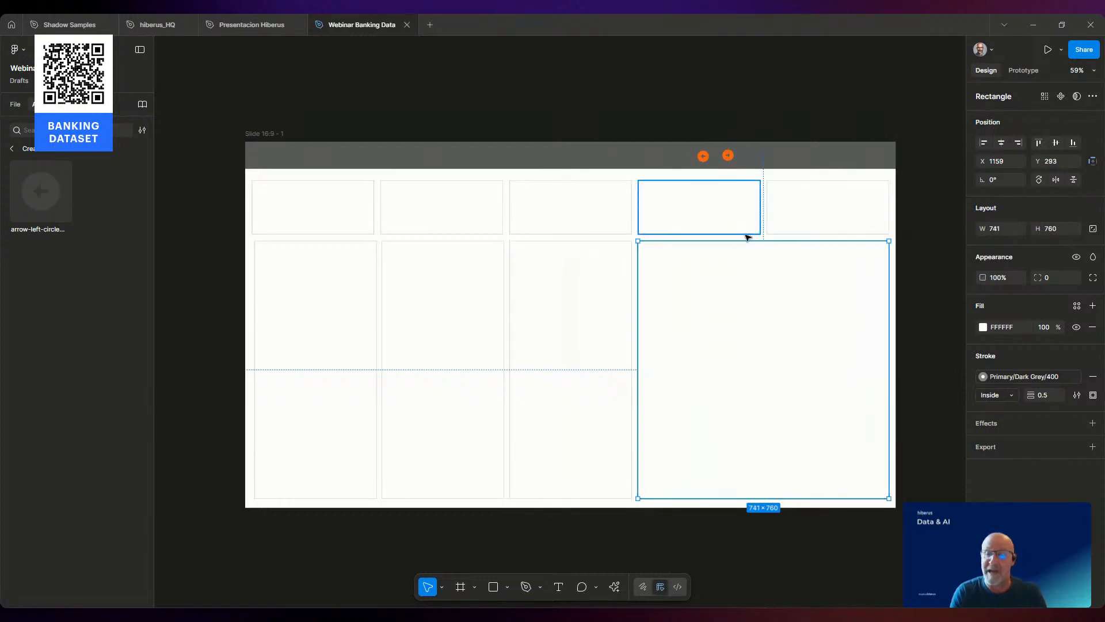
{"action": "right_click", "coordinate": [751, 325]}
{"action": "mouse_move", "coordinate": [764, 470]}
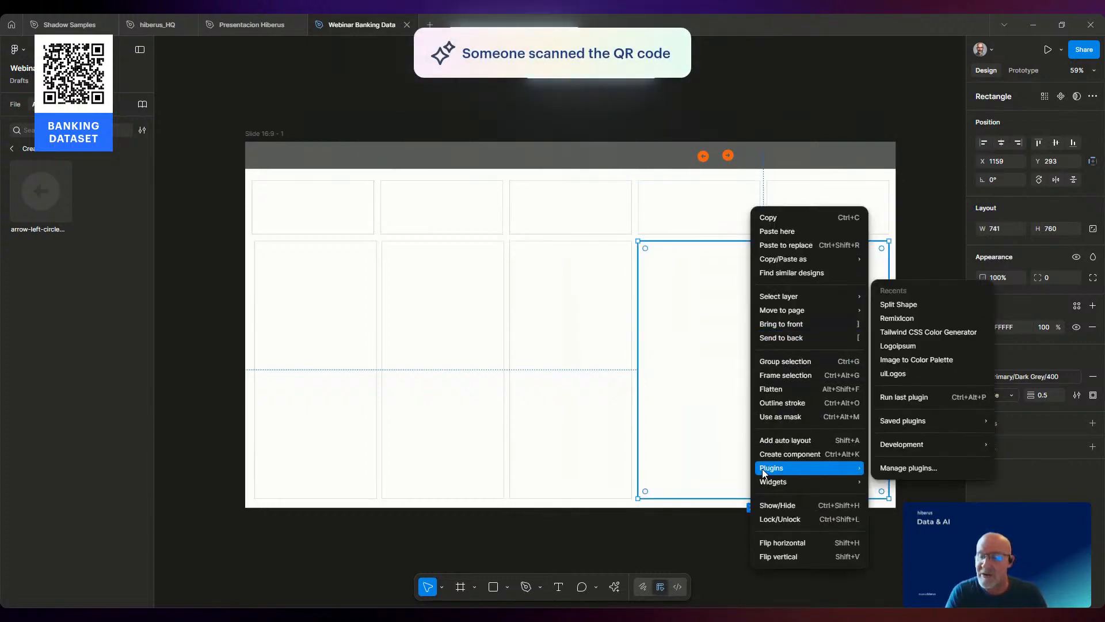
{"action": "left_click", "coordinate": [898, 304]}
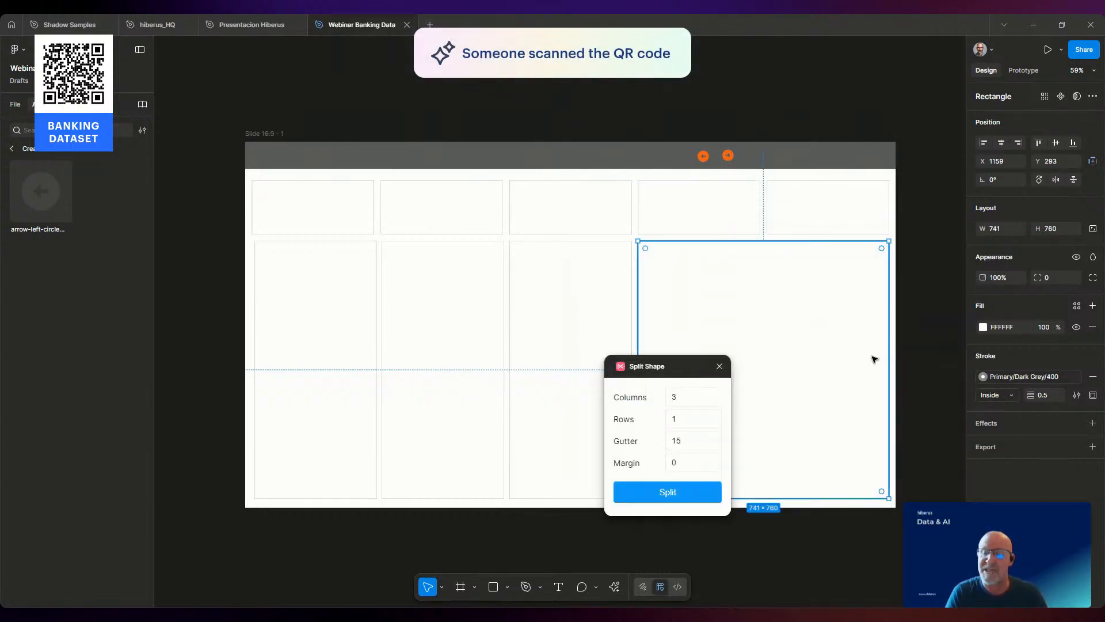
{"action": "left_click", "coordinate": [714, 400]}
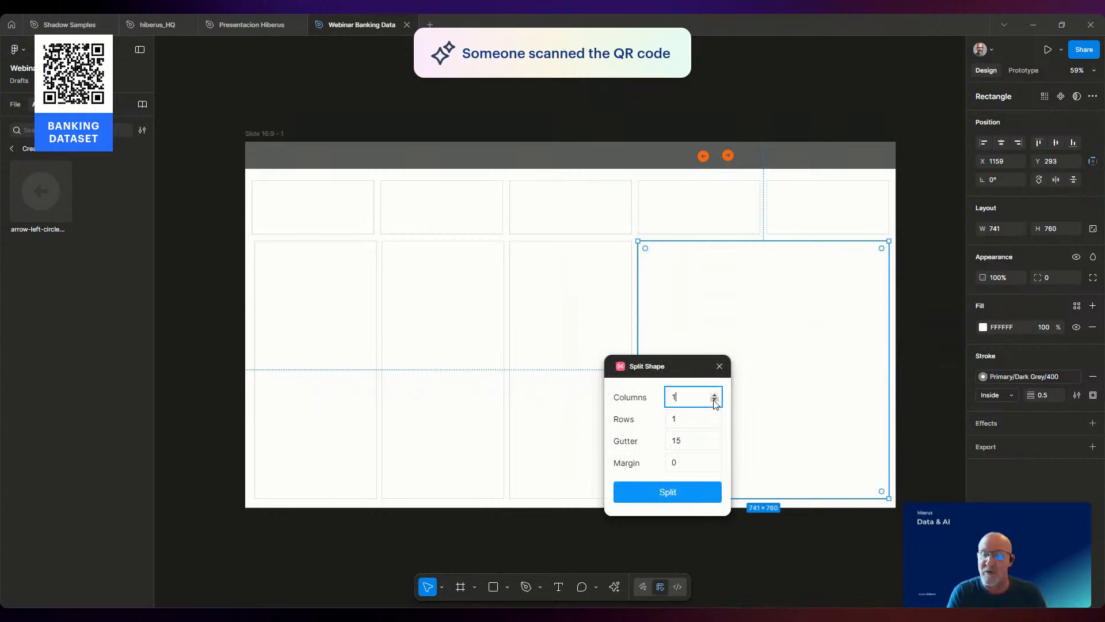
{"action": "left_click", "coordinate": [714, 415]}
{"action": "left_click", "coordinate": [671, 493]}
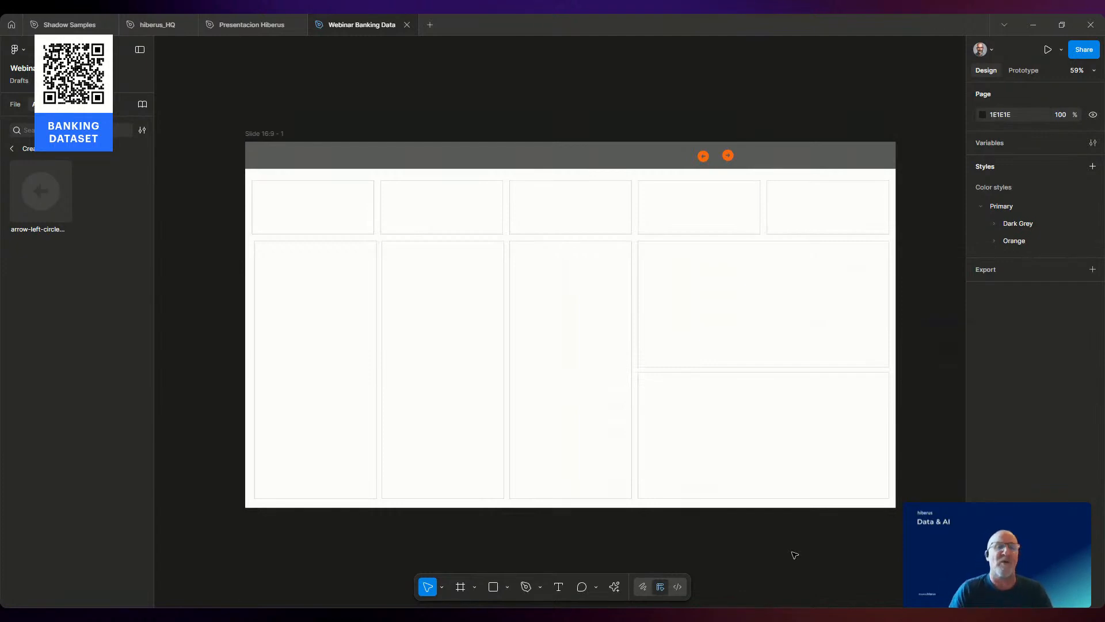
- Switch to the hiberus_HQ file and examine the dashboard templates on its Finanzas page as a reference
{"action": "left_click", "coordinate": [167, 26]}
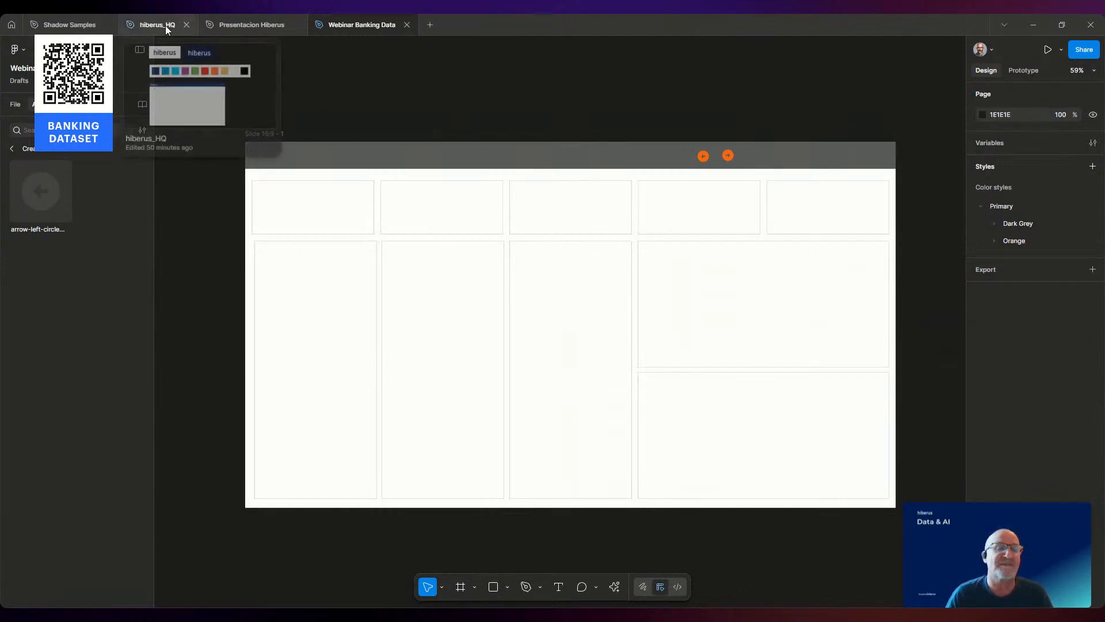
{"action": "scroll", "coordinate": [334, 366], "scroll_direction": "up", "scroll_amount": 5}
{"action": "left_click_drag", "start_coordinate": [453, 328], "coordinate": [623, 509]}
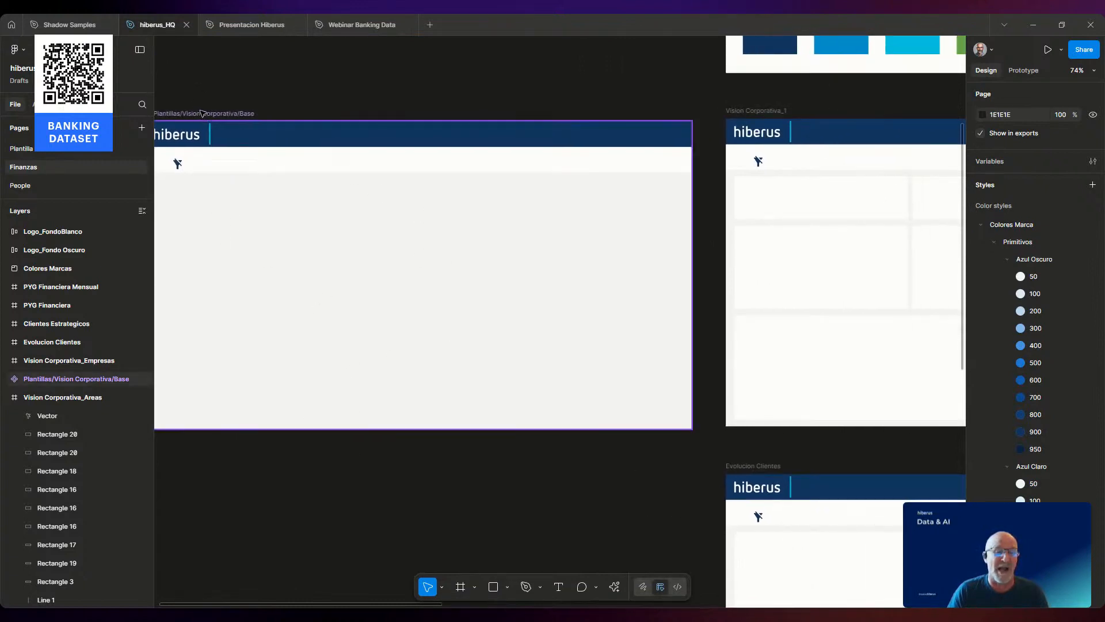
{"action": "left_click_drag", "start_coordinate": [650, 485], "coordinate": [294, 490]}
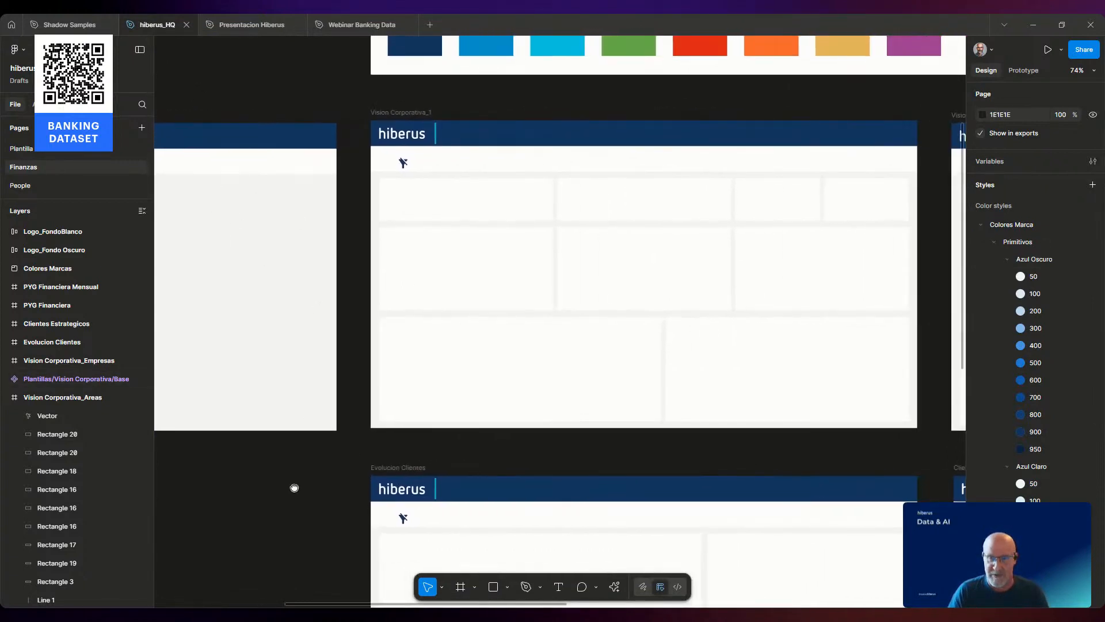
{"action": "scroll", "coordinate": [285, 487], "scroll_direction": "down", "scroll_amount": 3}
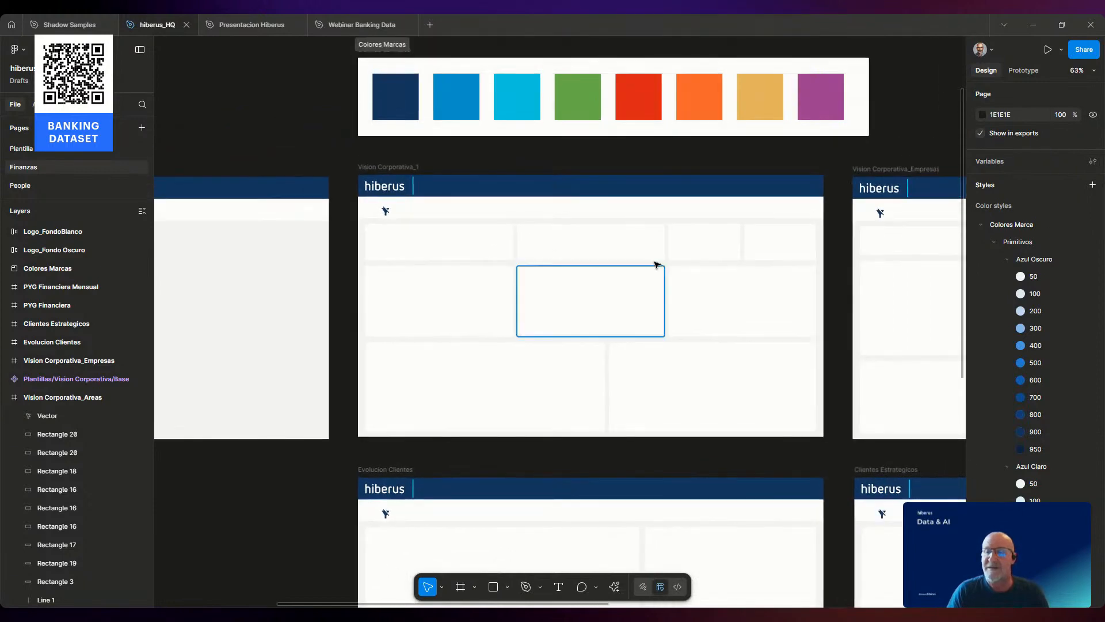
{"action": "left_click_drag", "start_coordinate": [937, 106], "coordinate": [553, 50]}
- Review the brand colour styles, expanding the Verde Aqua group, and compare them with the colour swatches and templates
{"action": "scroll", "coordinate": [1026, 251], "scroll_direction": "down", "scroll_amount": 5}
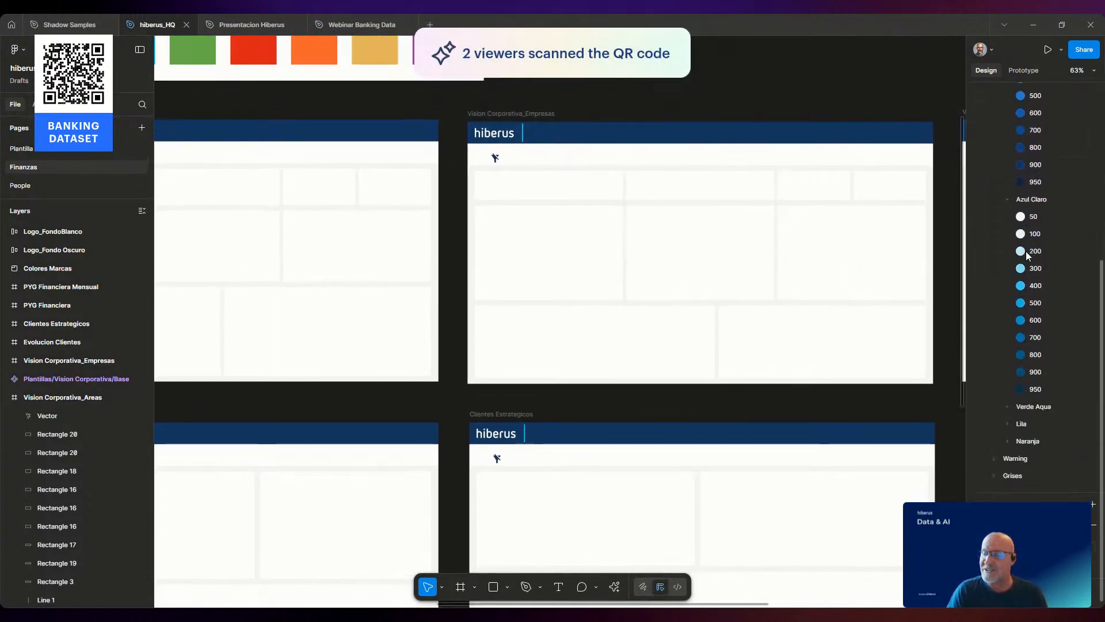
{"action": "left_click", "coordinate": [1006, 406]}
{"action": "scroll", "coordinate": [1016, 431], "scroll_direction": "down", "scroll_amount": 3}
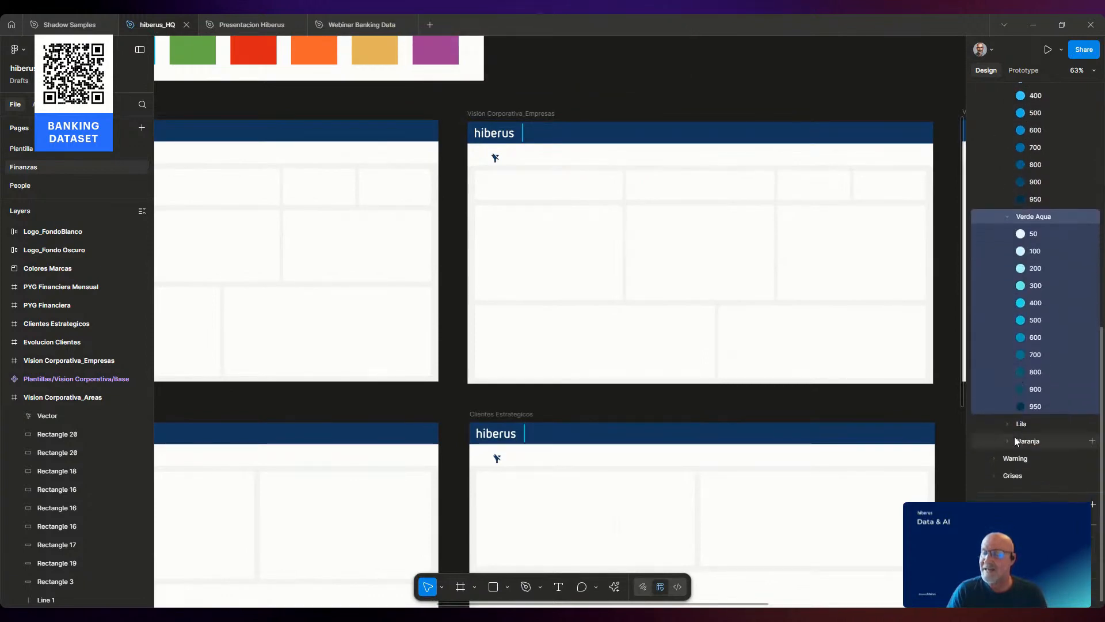
{"action": "scroll", "coordinate": [644, 78], "scroll_direction": "up", "scroll_amount": 2}
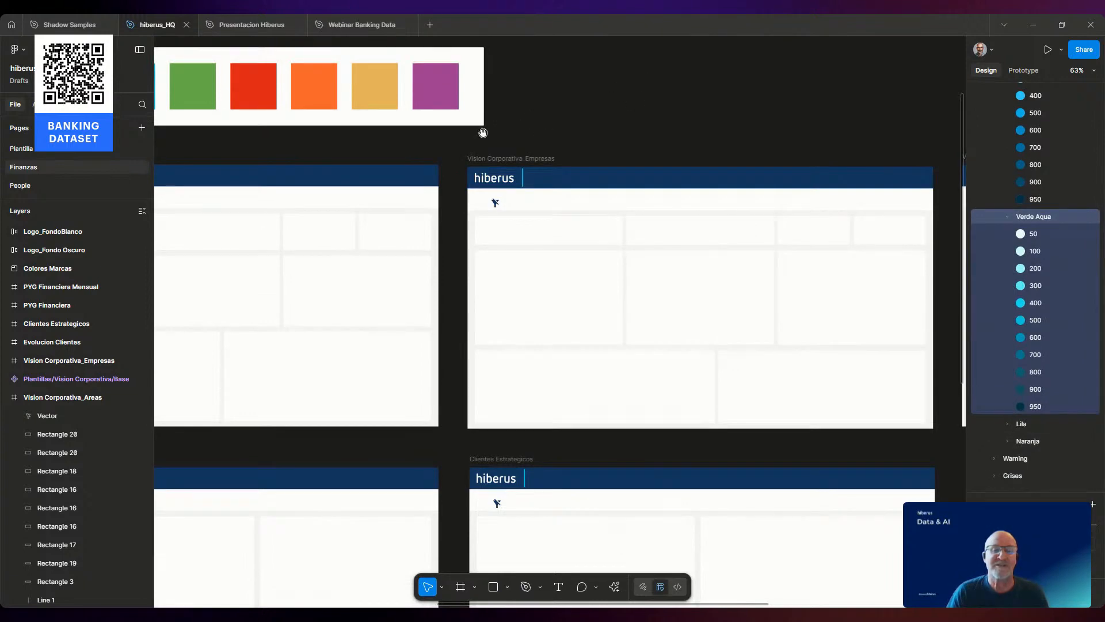
{"action": "scroll", "coordinate": [679, 133], "scroll_direction": "left", "scroll_amount": 5}
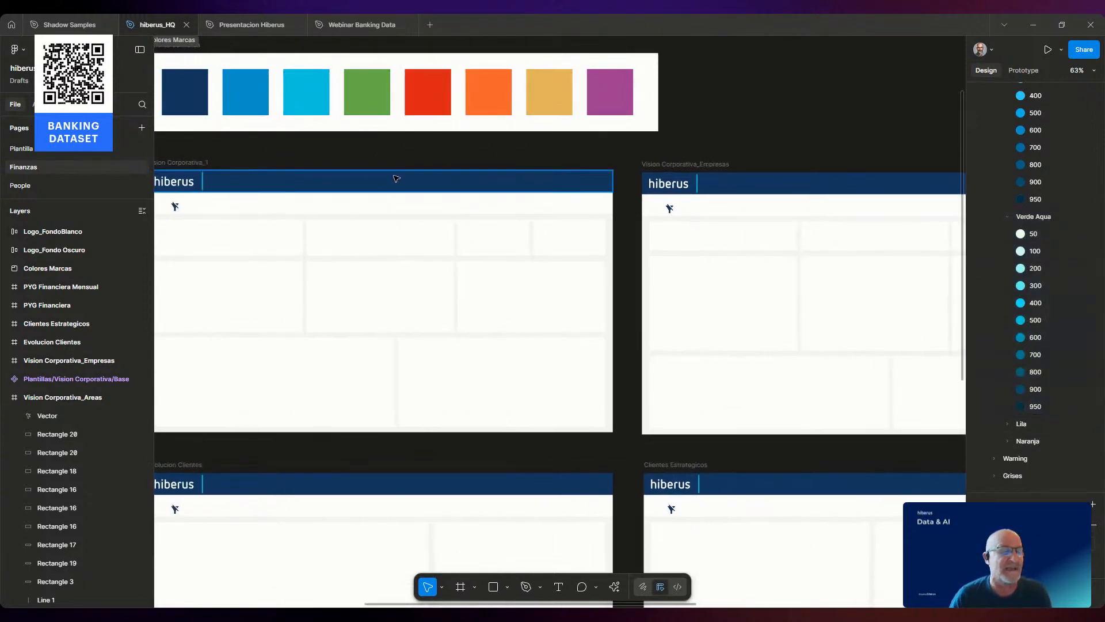
{"action": "left_click_drag", "start_coordinate": [316, 151], "coordinate": [659, 154]}
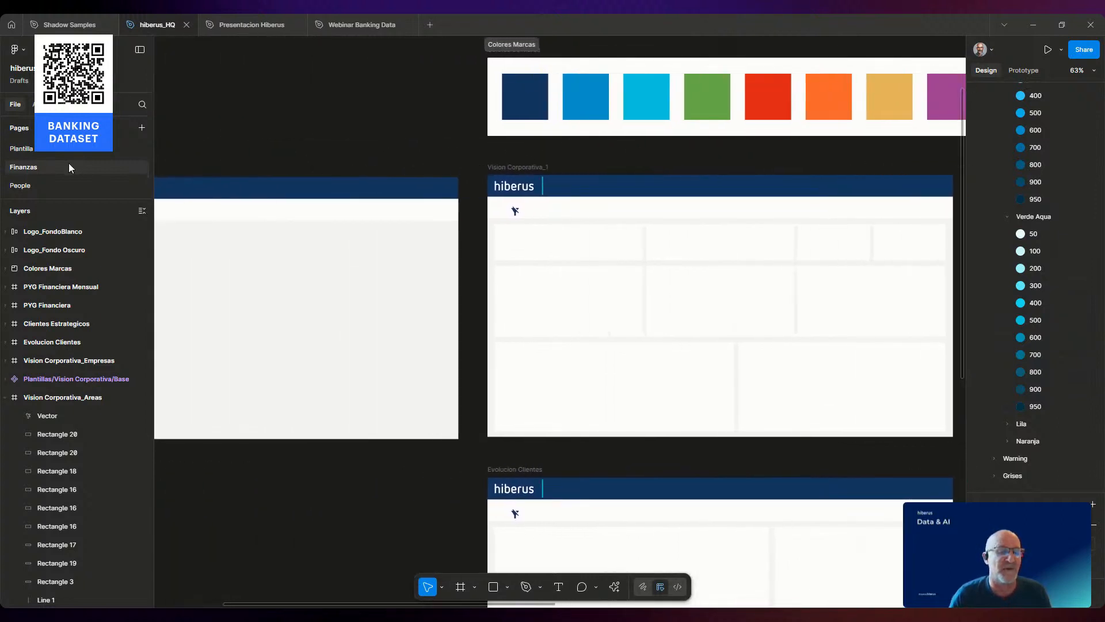
- Open the People page and examine the Plantillas/People/Principal template's card layout
{"action": "left_click", "coordinate": [31, 187]}
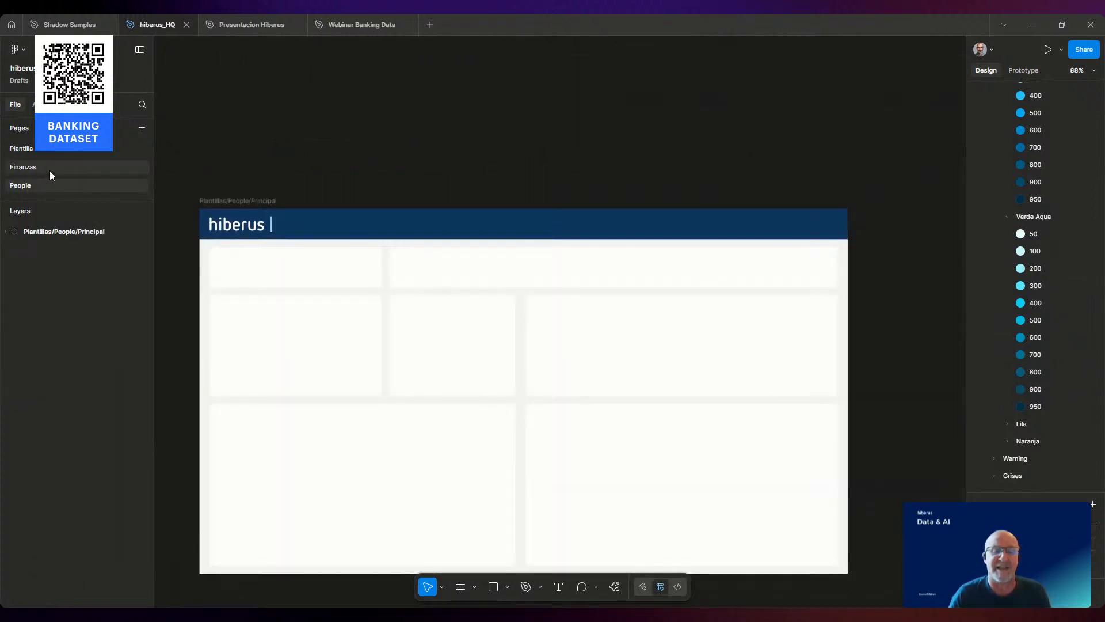
{"action": "scroll", "coordinate": [343, 129], "scroll_direction": "down", "scroll_amount": 5}
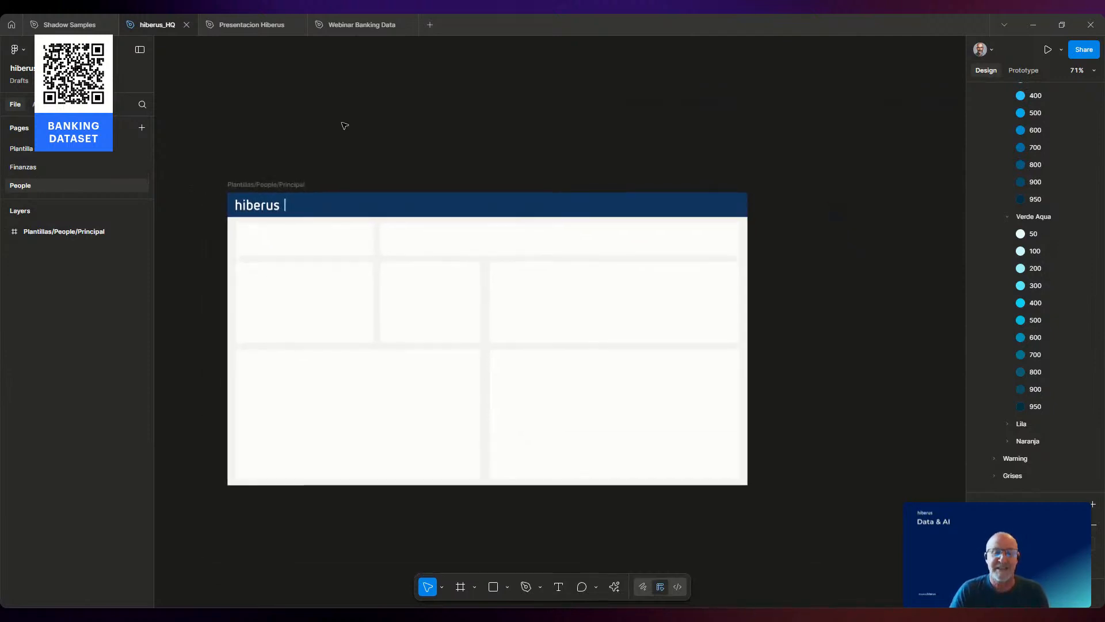
{"action": "scroll", "coordinate": [389, 128], "scroll_direction": "left", "scroll_amount": 5}
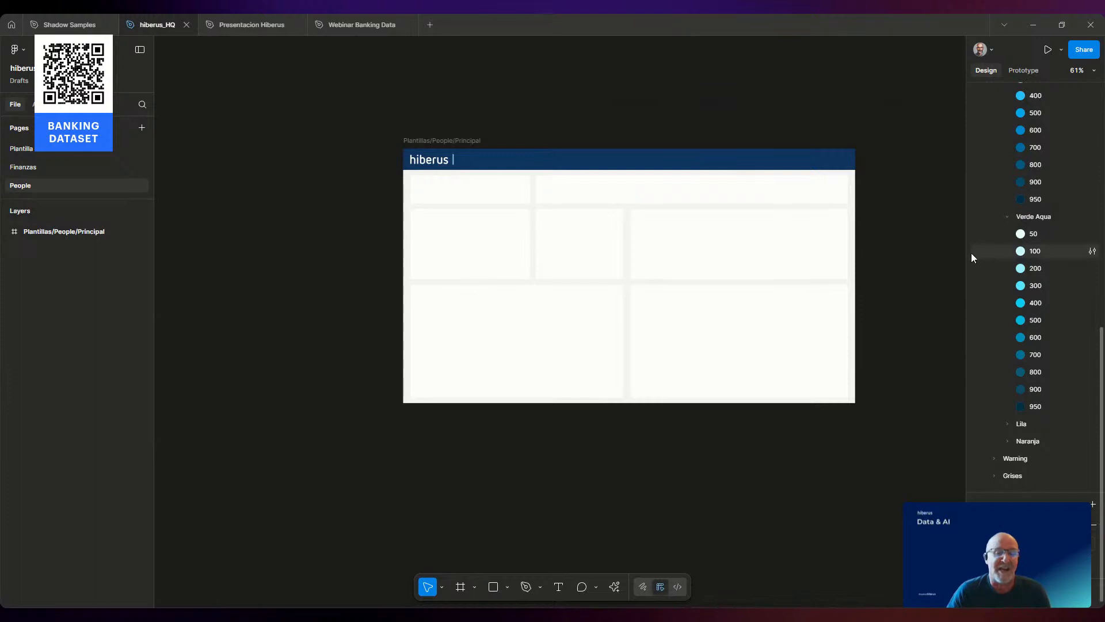
- Place the fondo oscuro logo component from this file's Plantilla Universal assets beside the template and delete it again
{"action": "left_click", "coordinate": [43, 104]}
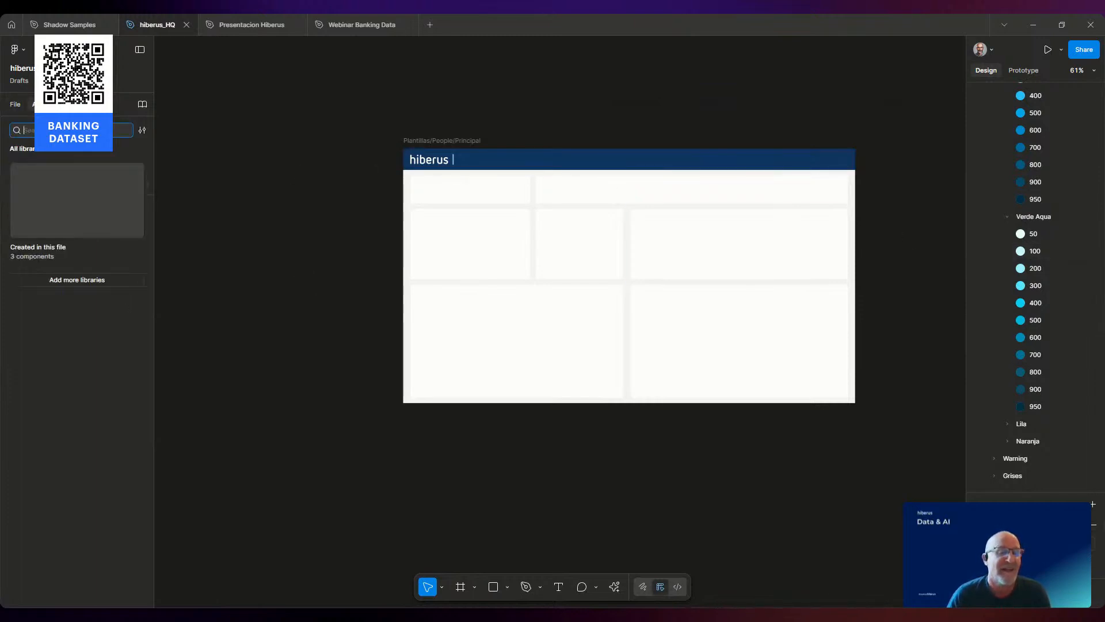
{"action": "left_click", "coordinate": [13, 175]}
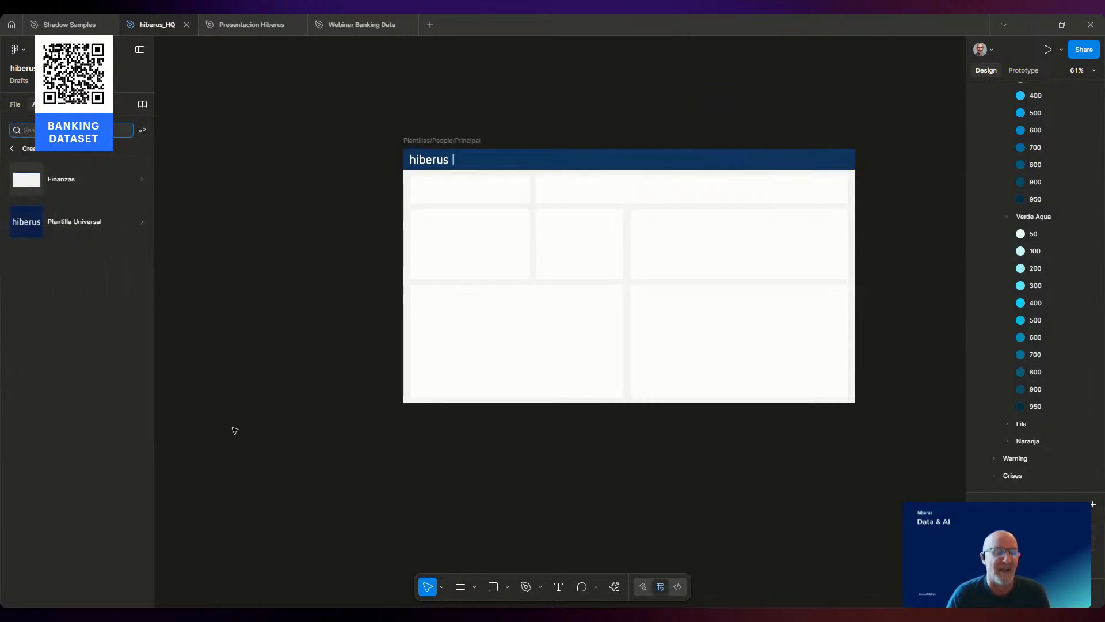
{"action": "left_click", "coordinate": [137, 223]}
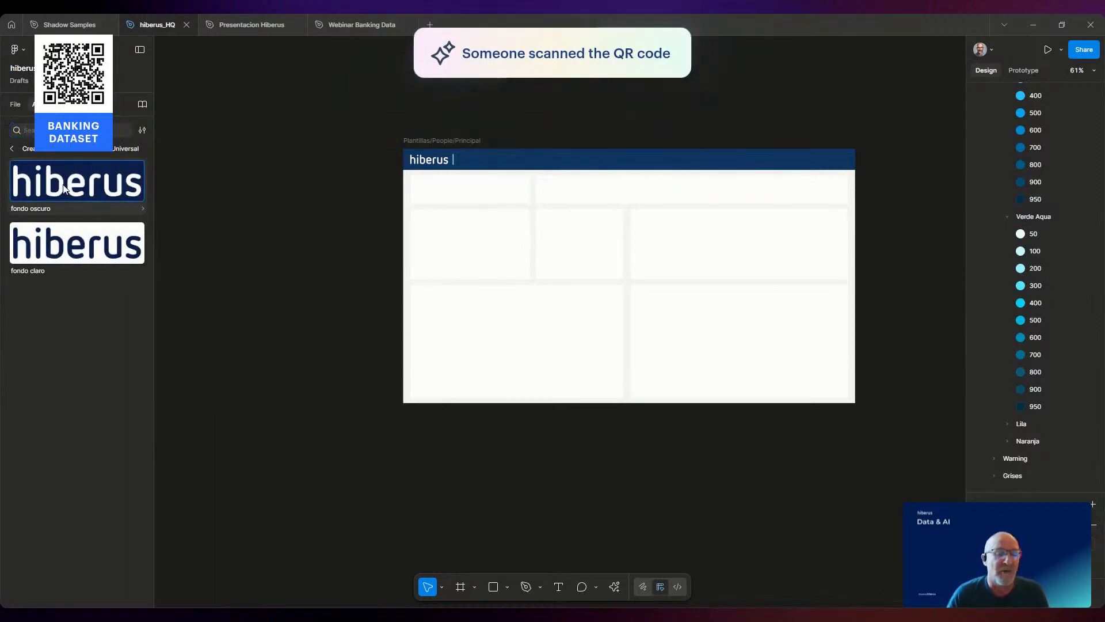
{"action": "left_click_drag", "start_coordinate": [77, 182], "coordinate": [291, 276]}
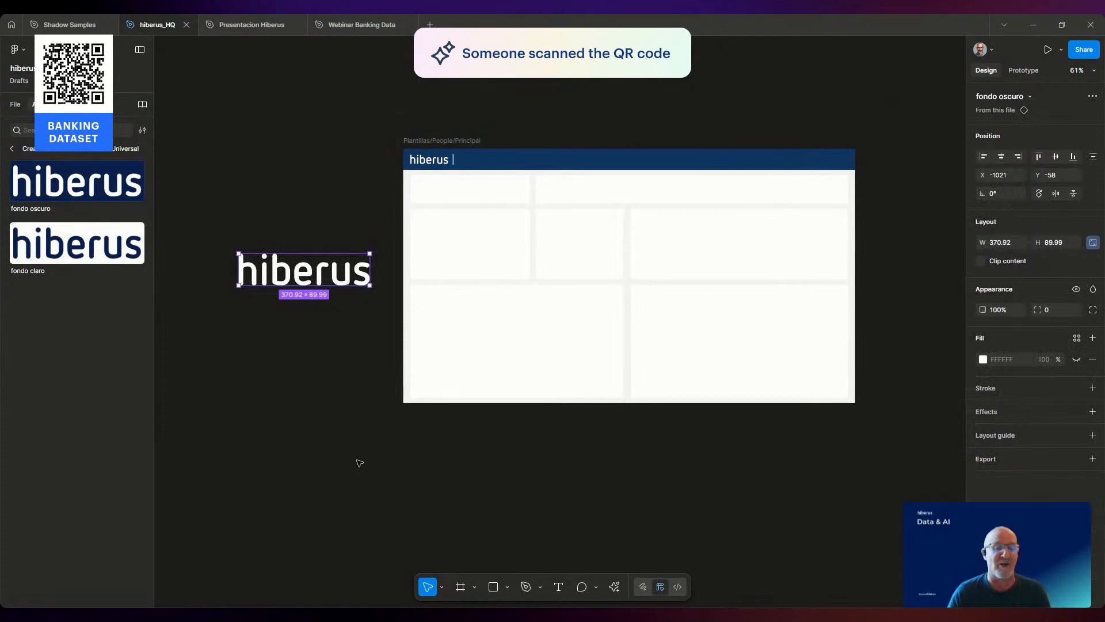
{"action": "key", "text": "Delete"}
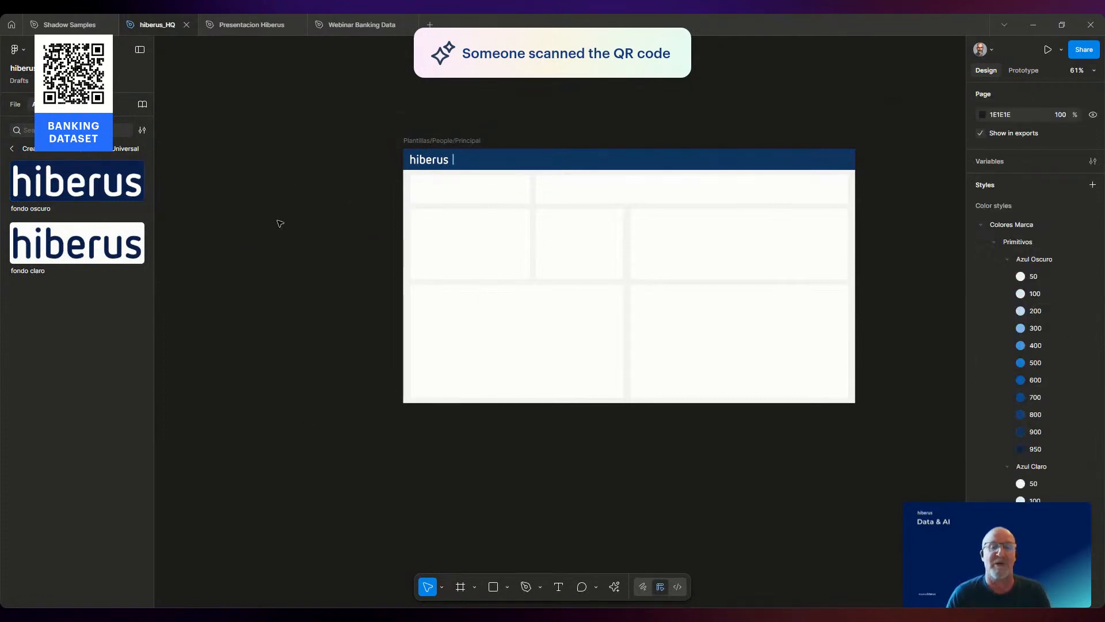
- Return to the Webinar Banking Data file and review its Moodboard, Components and Templates pages and the Orange colour styles
{"action": "left_click", "coordinate": [358, 24]}
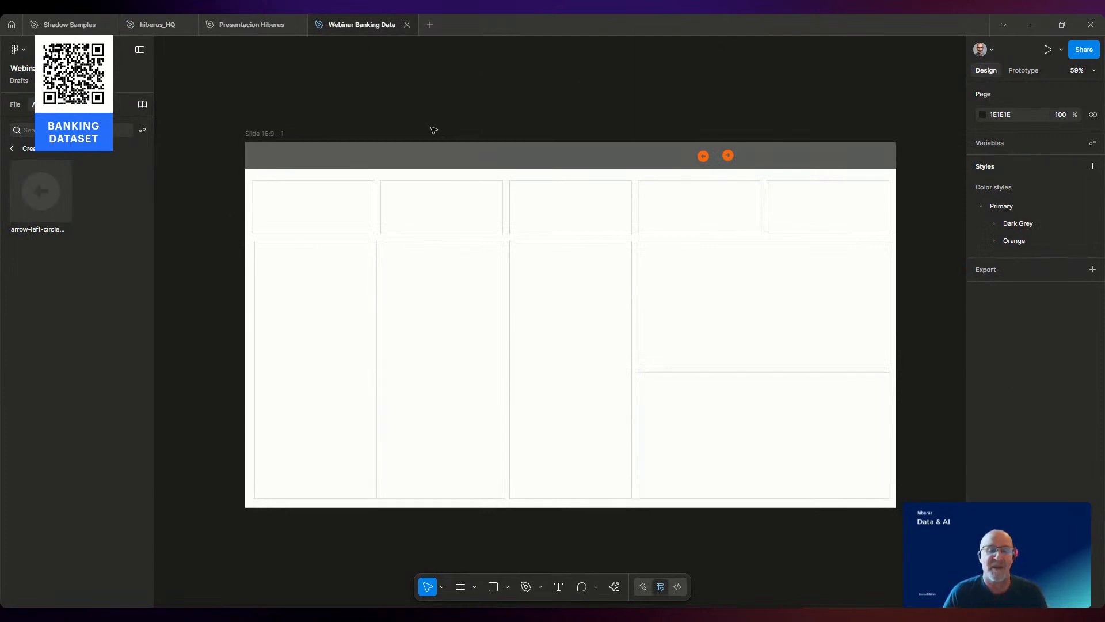
{"action": "left_click", "coordinate": [15, 104]}
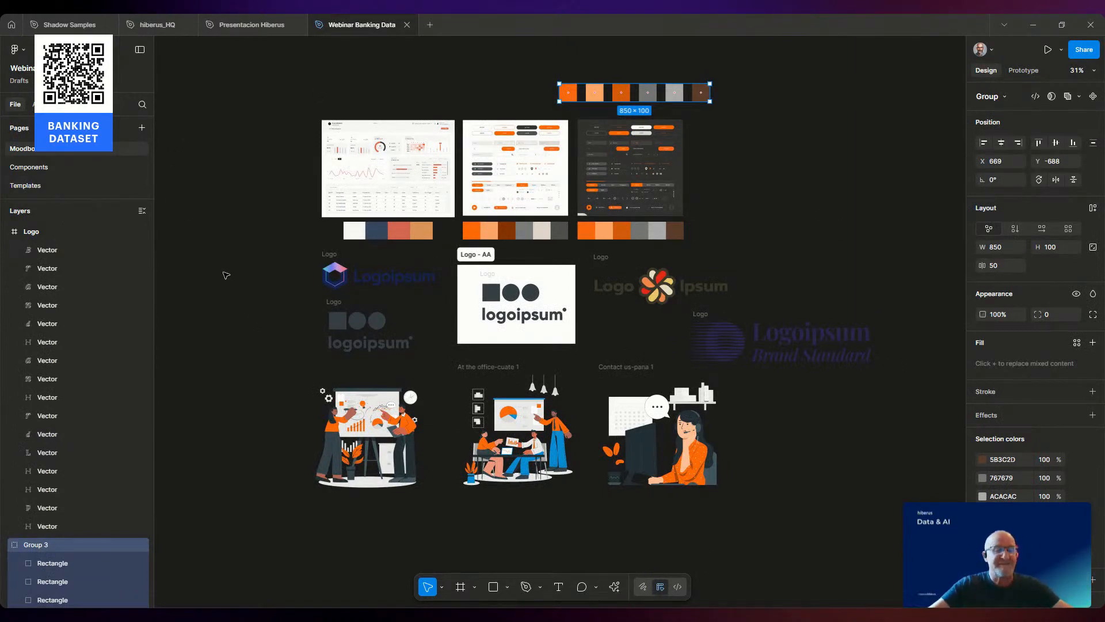
{"action": "left_click", "coordinate": [44, 167]}
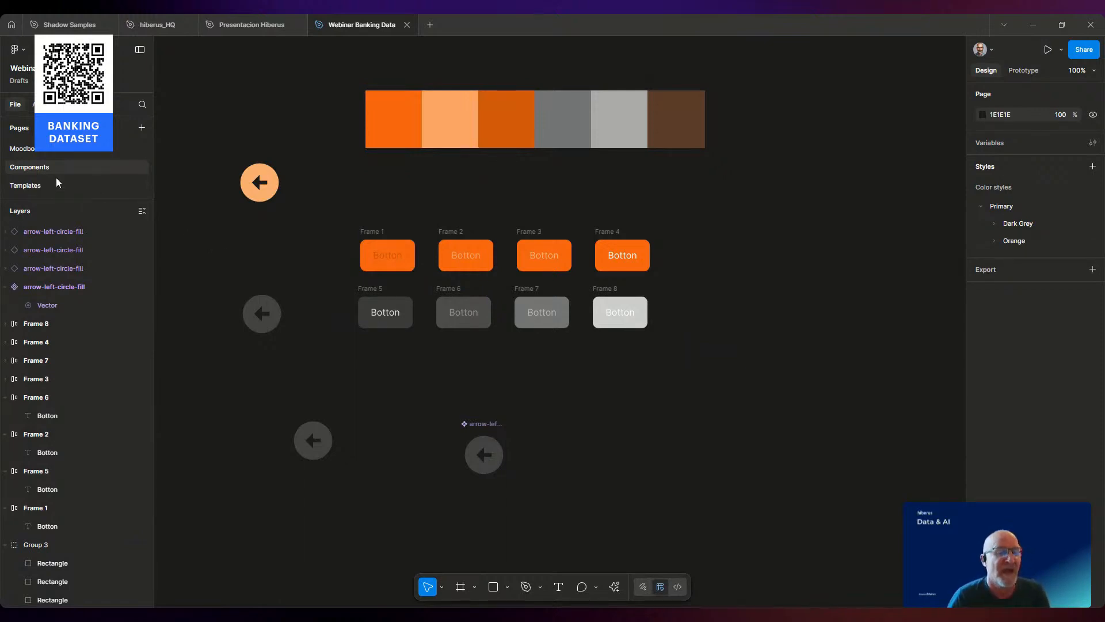
{"action": "left_click", "coordinate": [33, 187]}
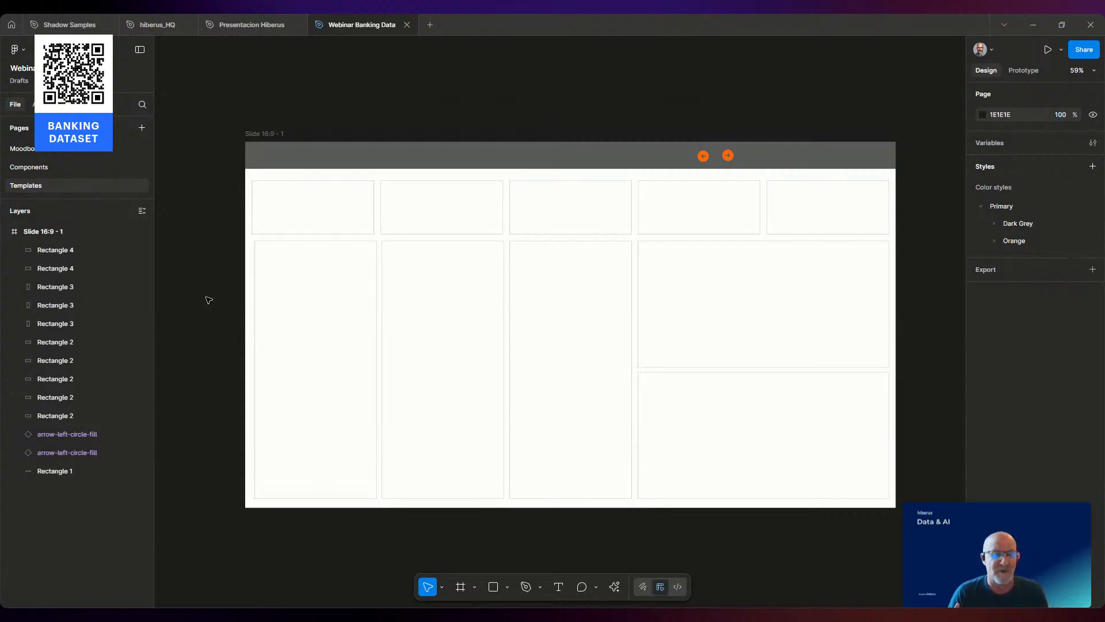
{"action": "left_click", "coordinate": [994, 241]}
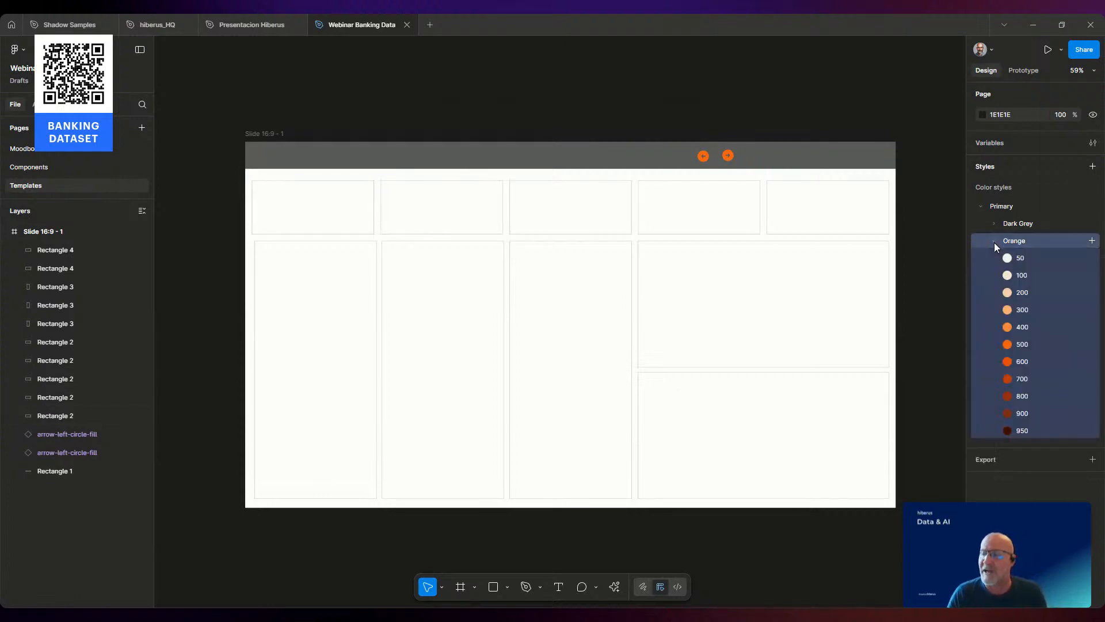
- Fill the fourth card in the top row with the Primary/Orange/500 colour style
{"action": "left_click", "coordinate": [700, 209]}
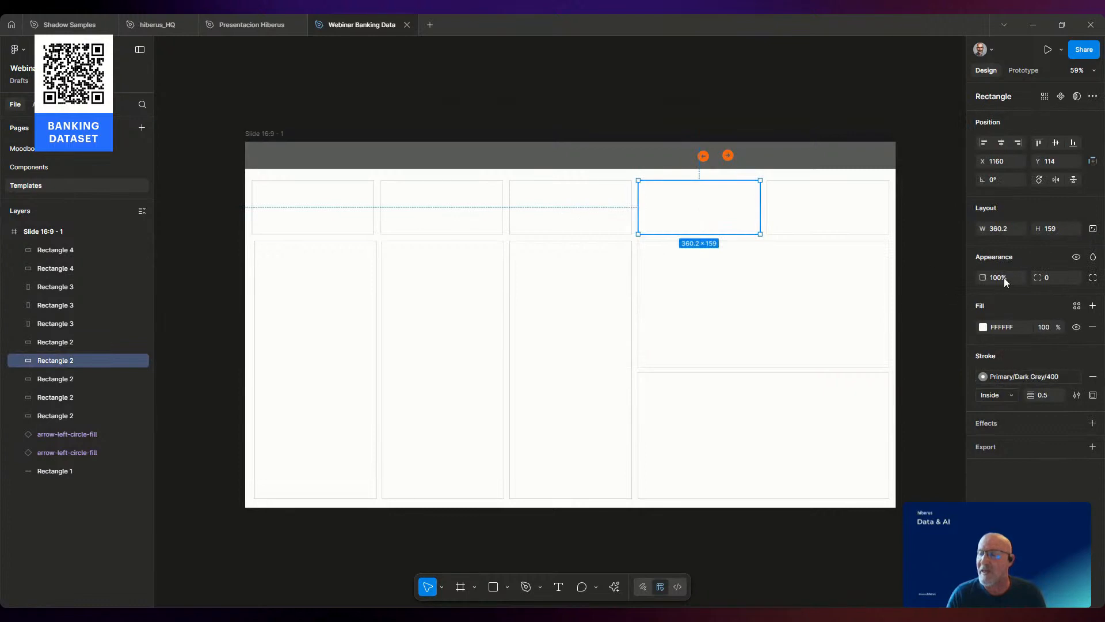
{"action": "left_click", "coordinate": [1077, 306]}
{"action": "scroll", "coordinate": [838, 453], "scroll_direction": "down", "scroll_amount": 5}
{"action": "left_click", "coordinate": [841, 436]}
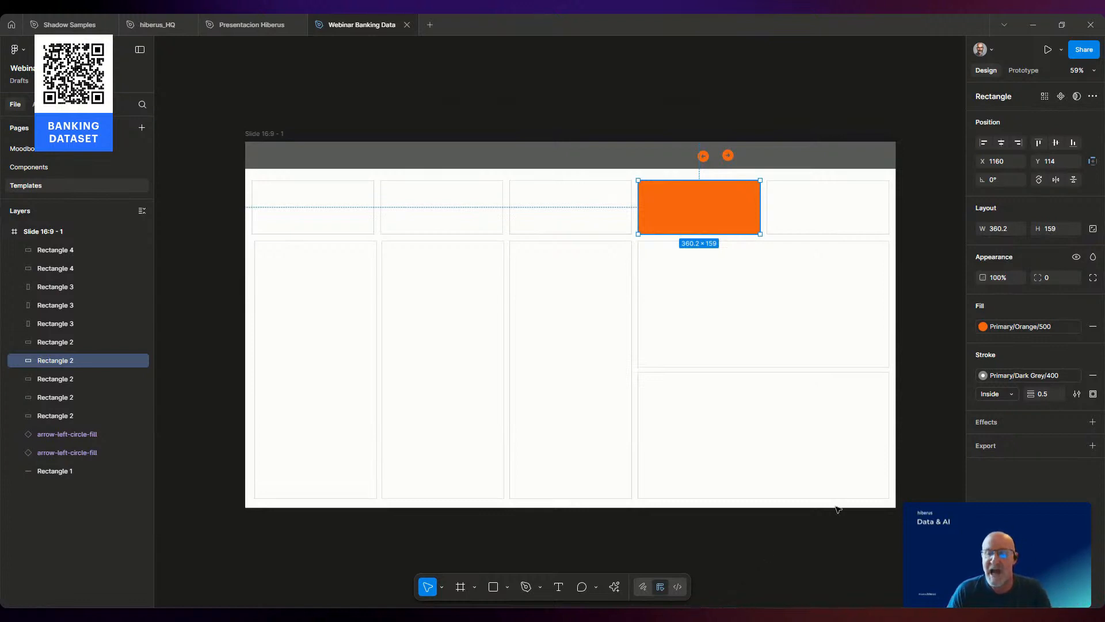
{"action": "left_click", "coordinate": [489, 546]}
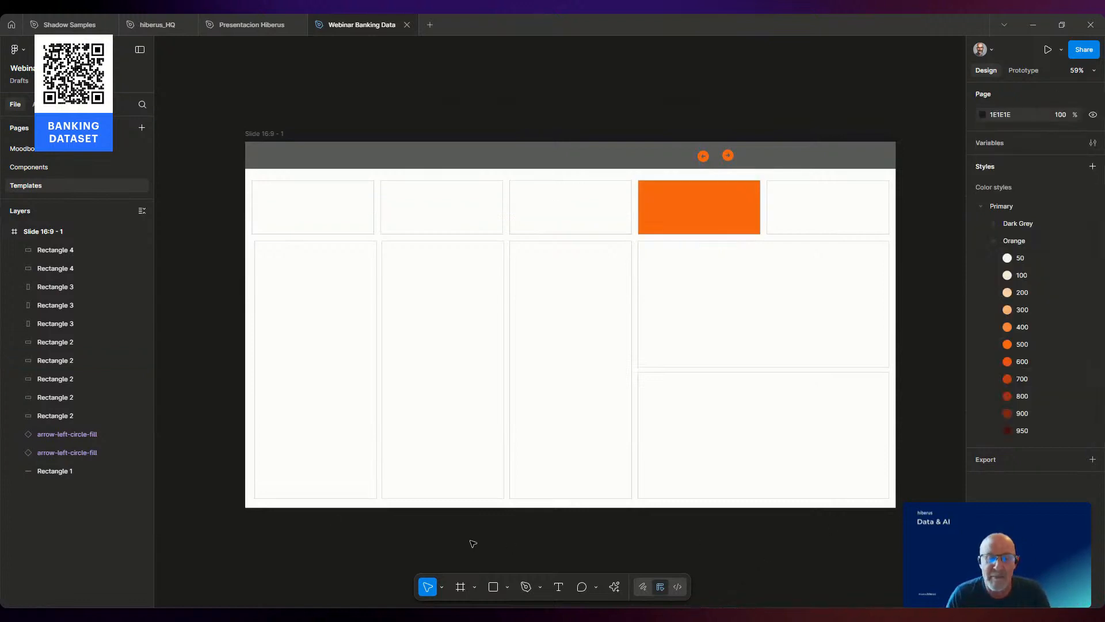
- Rename the 16:9 slide frame as Main Page
{"action": "left_click", "coordinate": [262, 134]}
{"action": "double_click", "coordinate": [261, 134]}
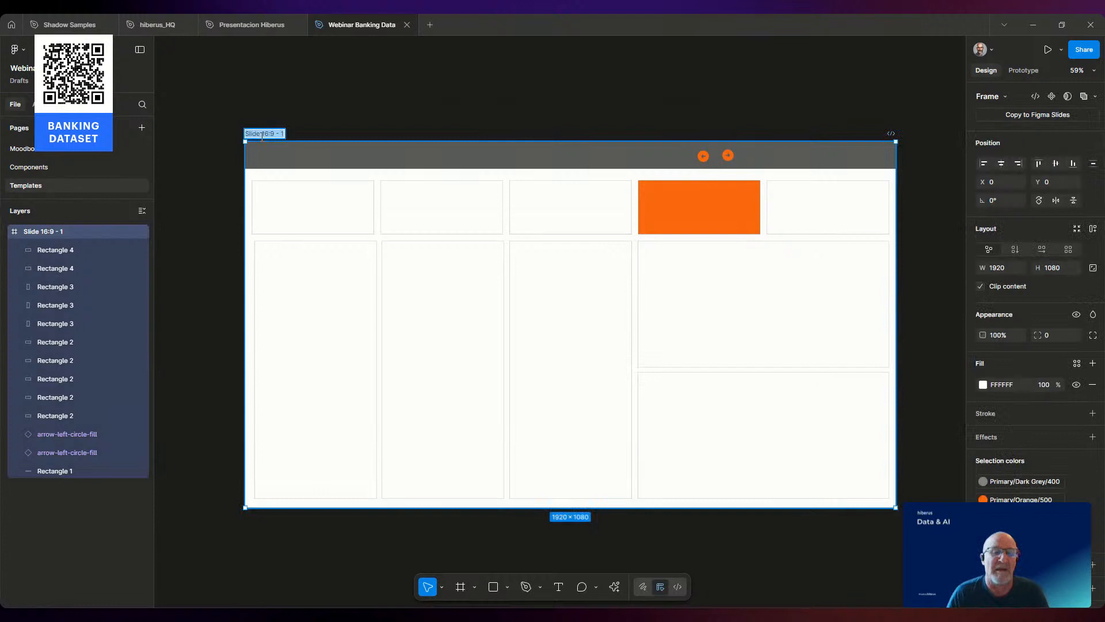
{"action": "type", "text": "M"}
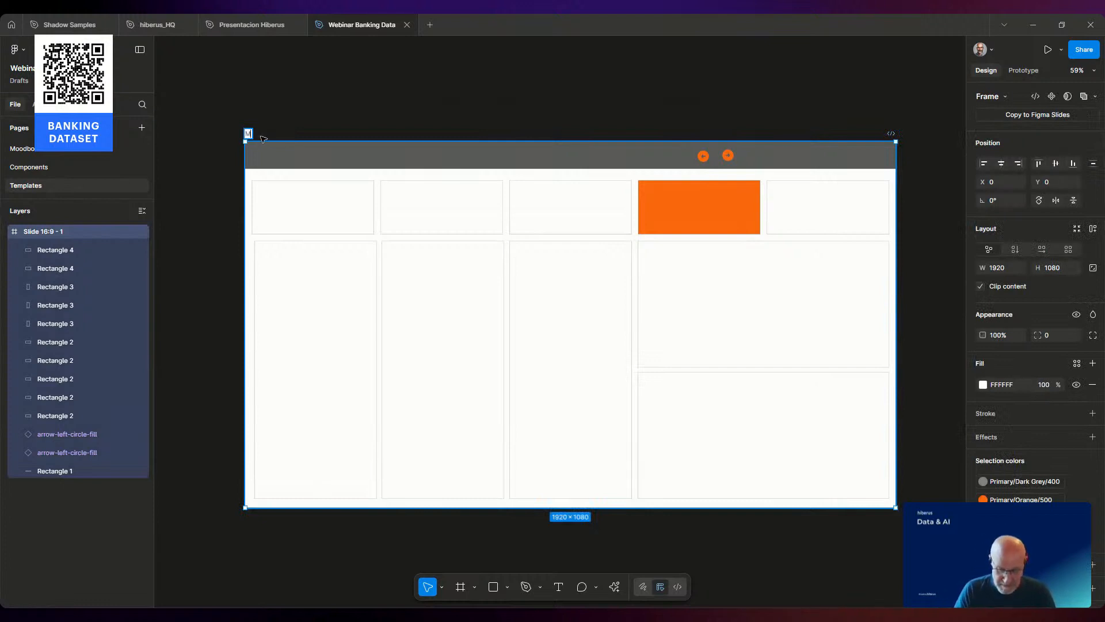
{"action": "type", "text": "ain Page"}
{"action": "key", "text": "Return"}
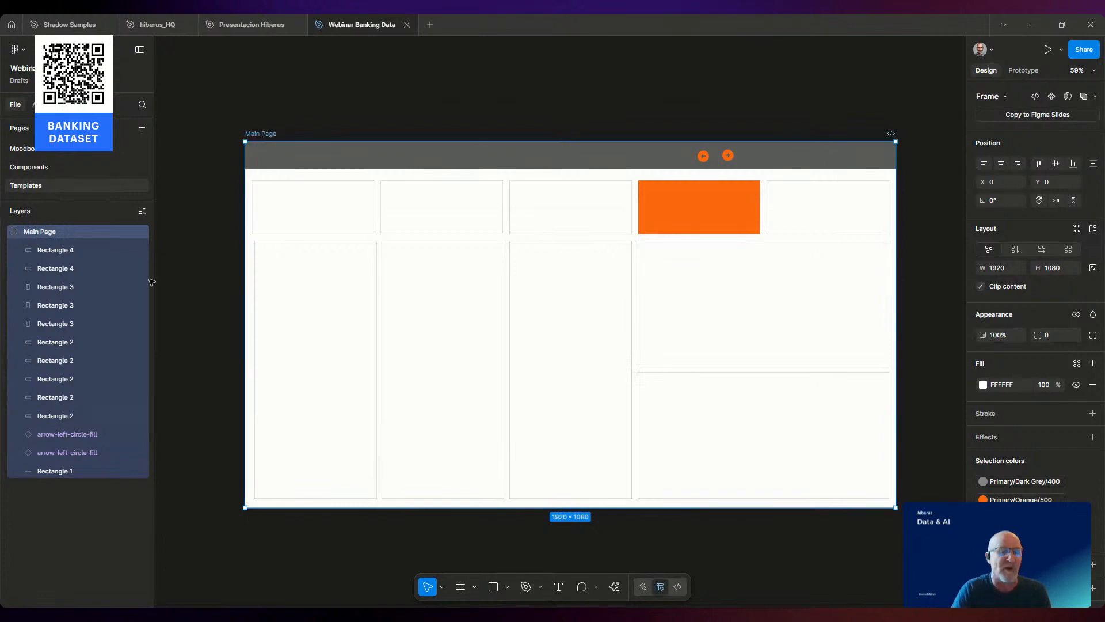
- Rename the lower-right card's layer as Buttom Right Visual
{"action": "double_click", "coordinate": [52, 250]}
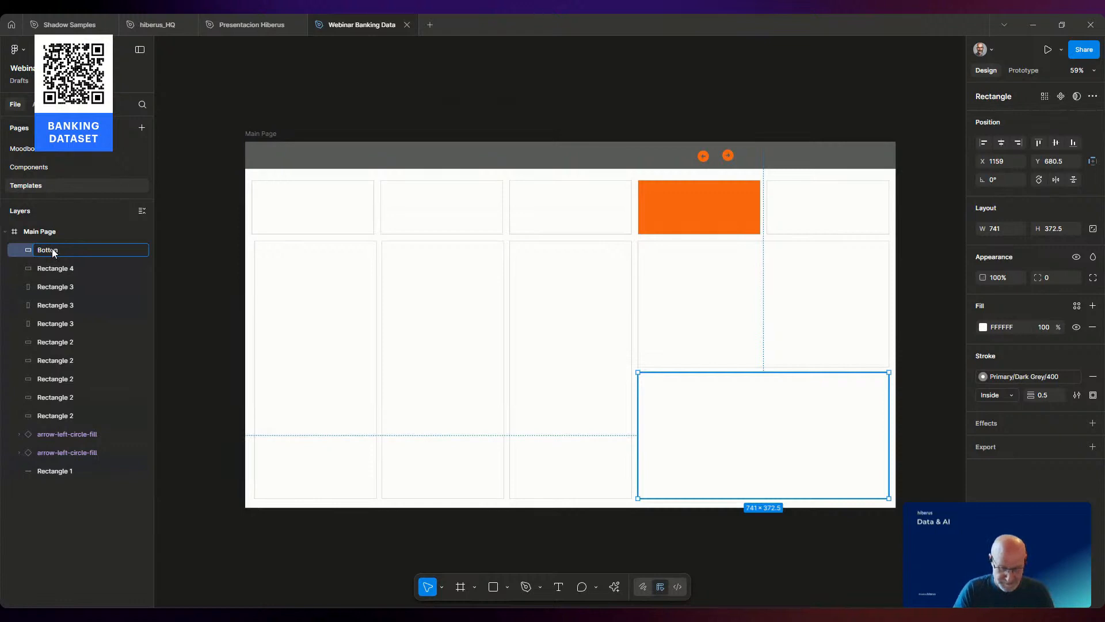
{"action": "type", "text": "Bottom Right V isual"}
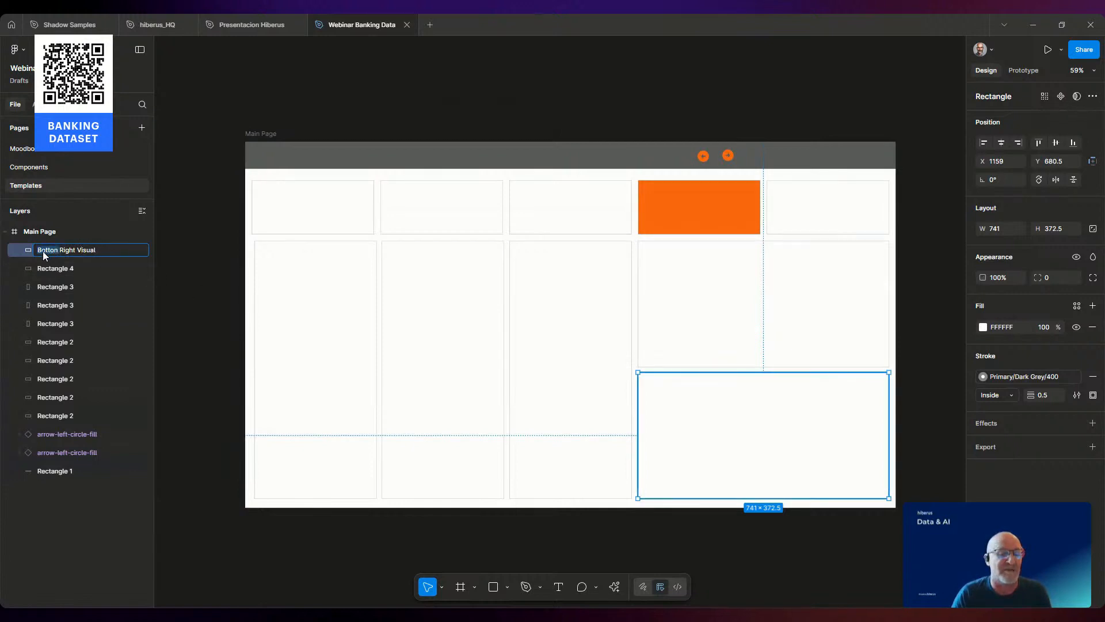
{"action": "key", "text": "BackSpace"}
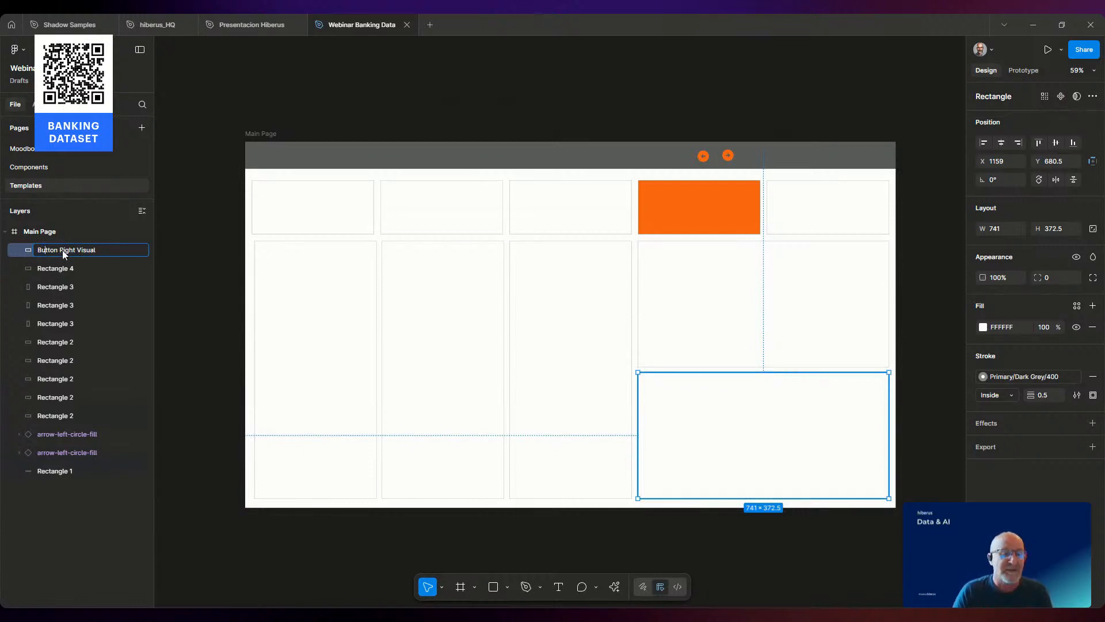
{"action": "type", "text": "m"}
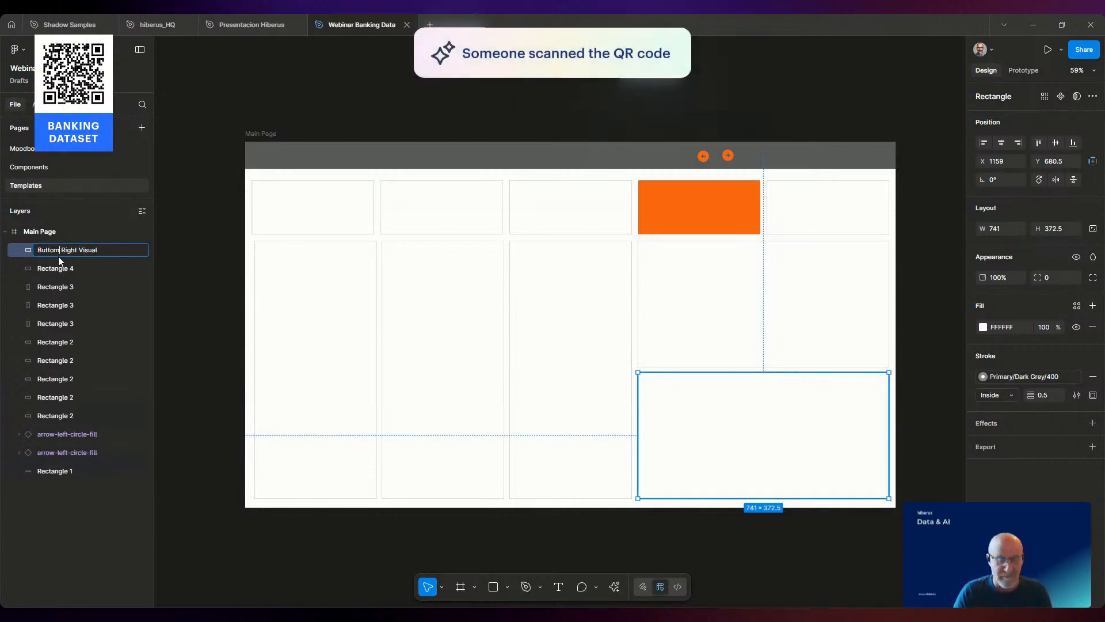
{"action": "left_click", "coordinate": [190, 259]}
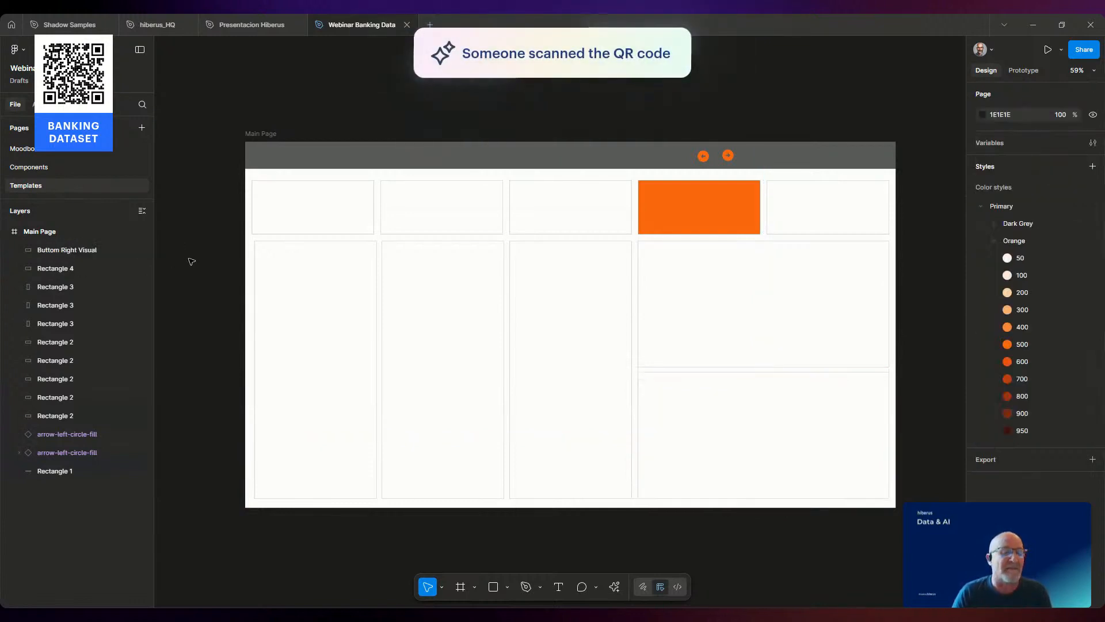
- Add an export setting to the whole Main Page frame
{"action": "left_click", "coordinate": [4, 233]}
{"action": "left_click", "coordinate": [4, 233]}
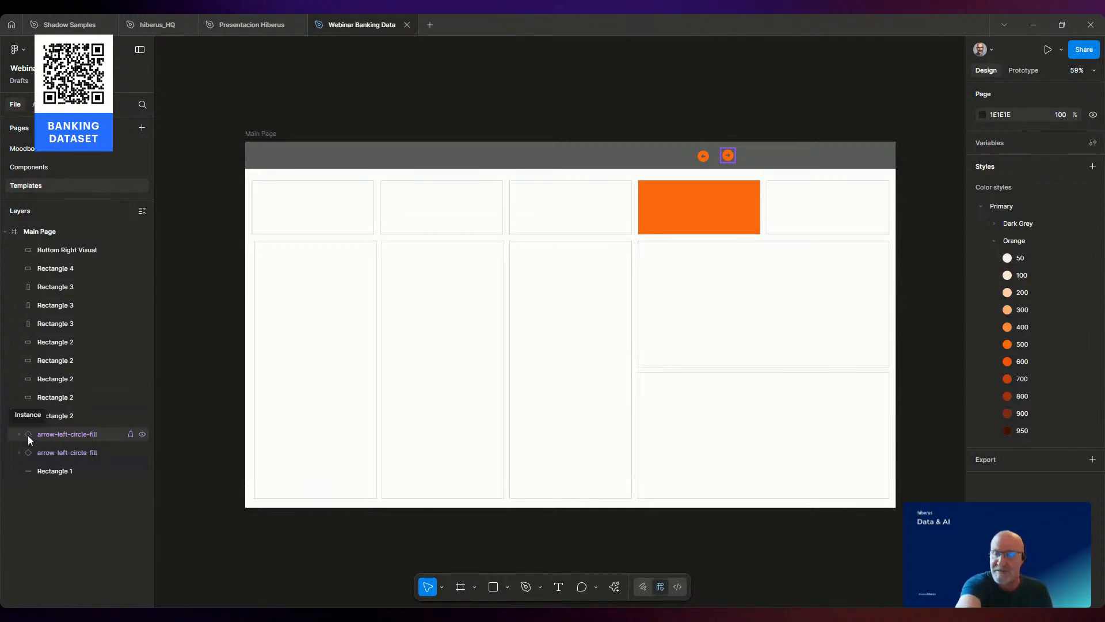
{"action": "left_click", "coordinate": [259, 136]}
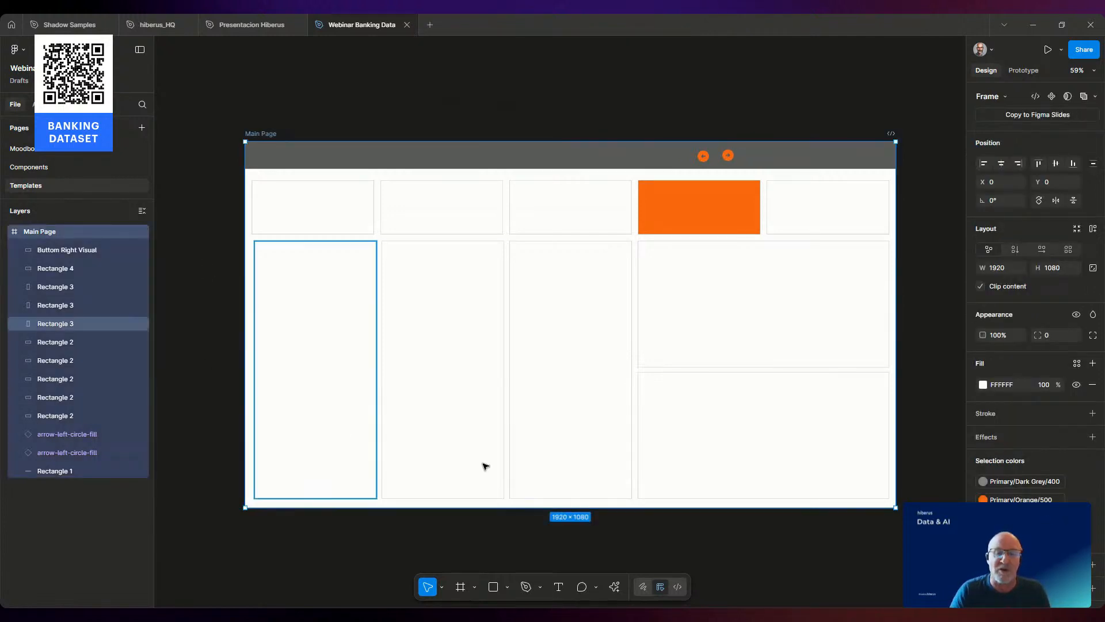
{"action": "scroll", "coordinate": [937, 423], "scroll_direction": "down", "scroll_amount": 1}
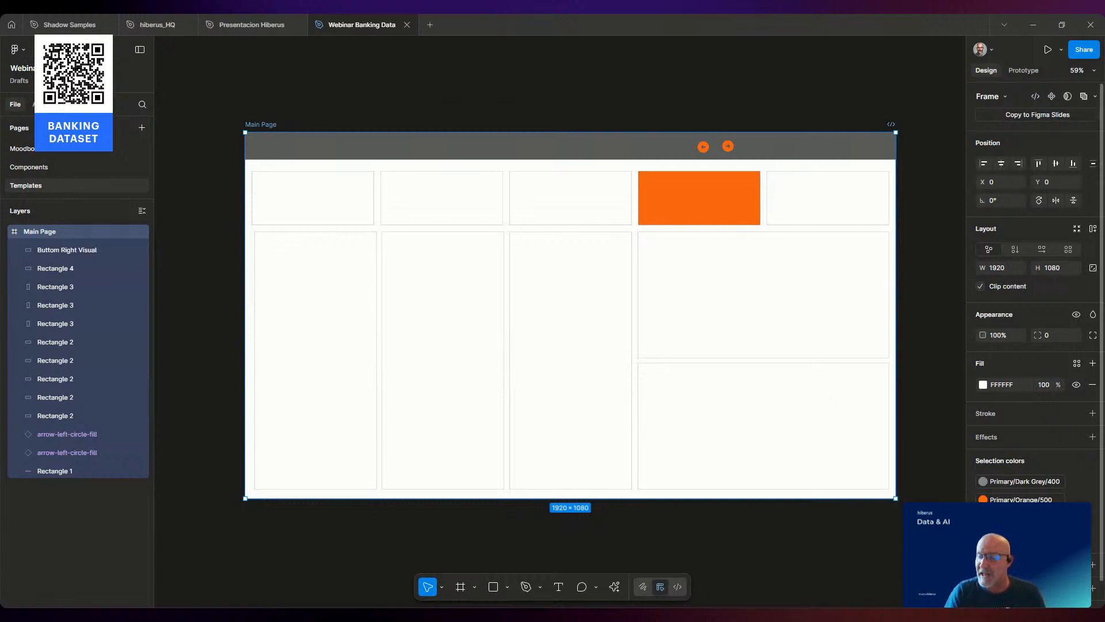
{"action": "scroll", "coordinate": [1037, 345], "scroll_direction": "down", "scroll_amount": 1}
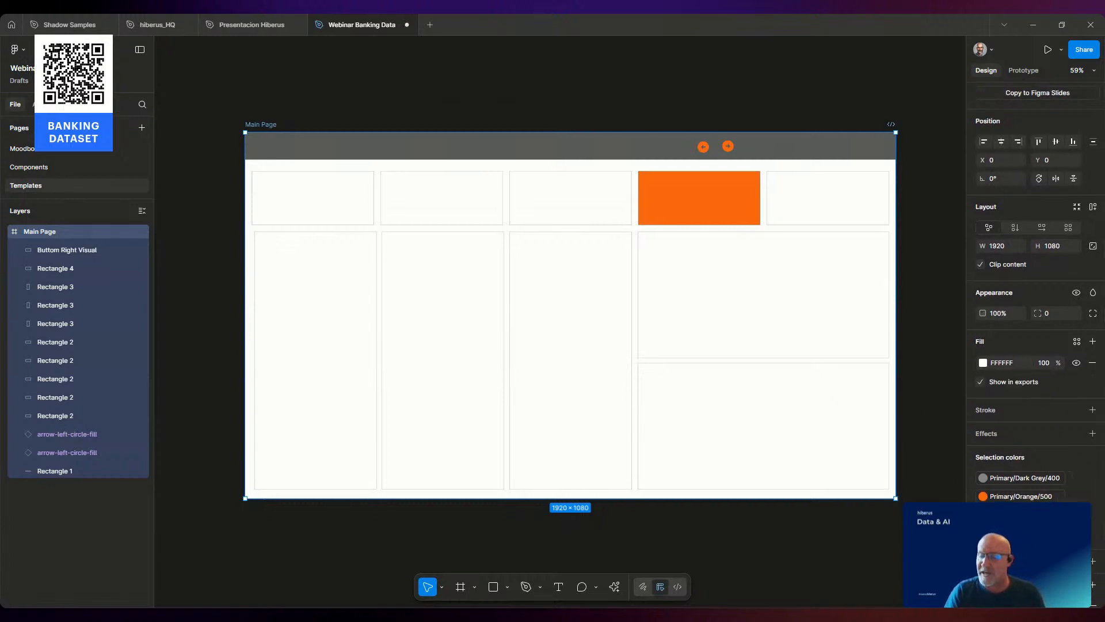
{"action": "scroll", "coordinate": [938, 423], "scroll_direction": "down", "scroll_amount": 1}
{"action": "scroll", "coordinate": [1070, 514], "scroll_direction": "down", "scroll_amount": 2}
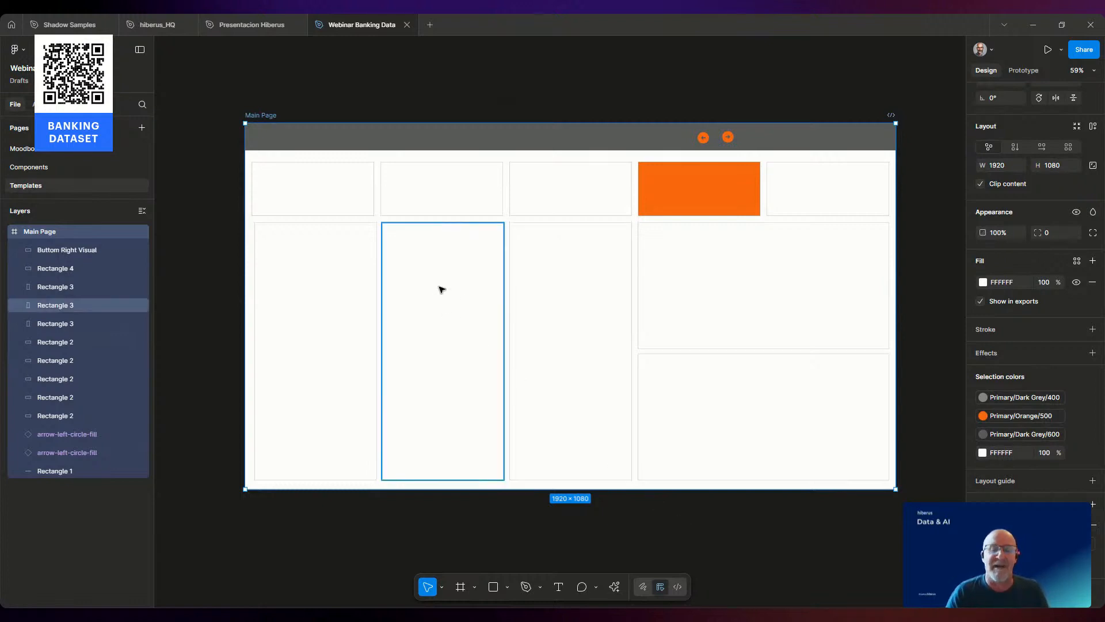
- Inspect the first top-row card and the upper-right visual card, and measure the gap between the first two tall cards
{"action": "left_click", "coordinate": [317, 197]}
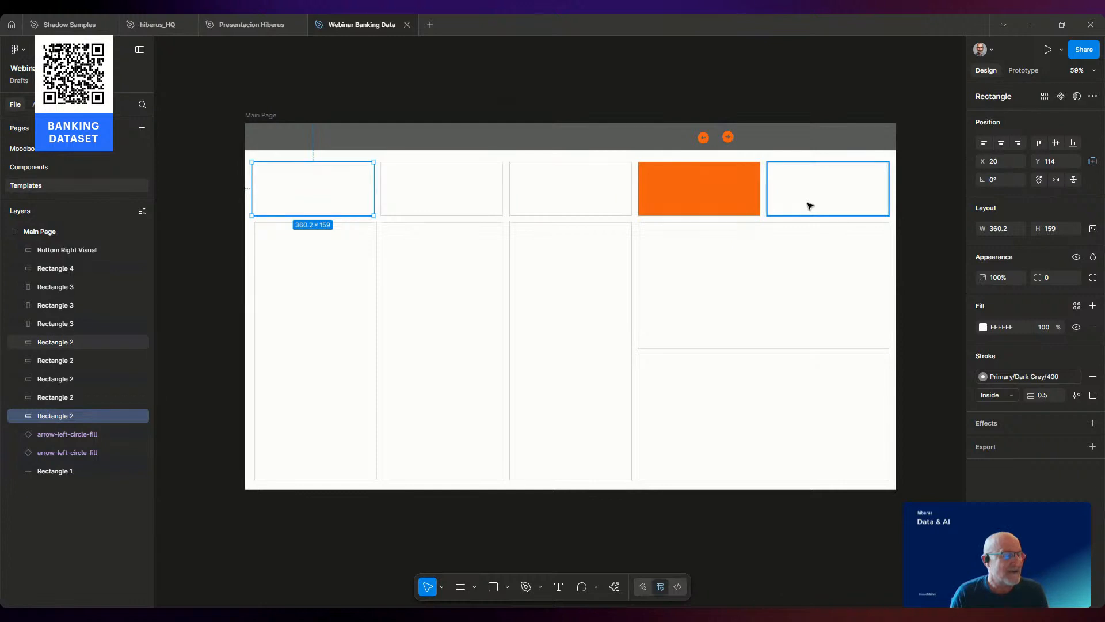
{"action": "left_click", "coordinate": [316, 377]}
{"action": "key", "text": "alt"}
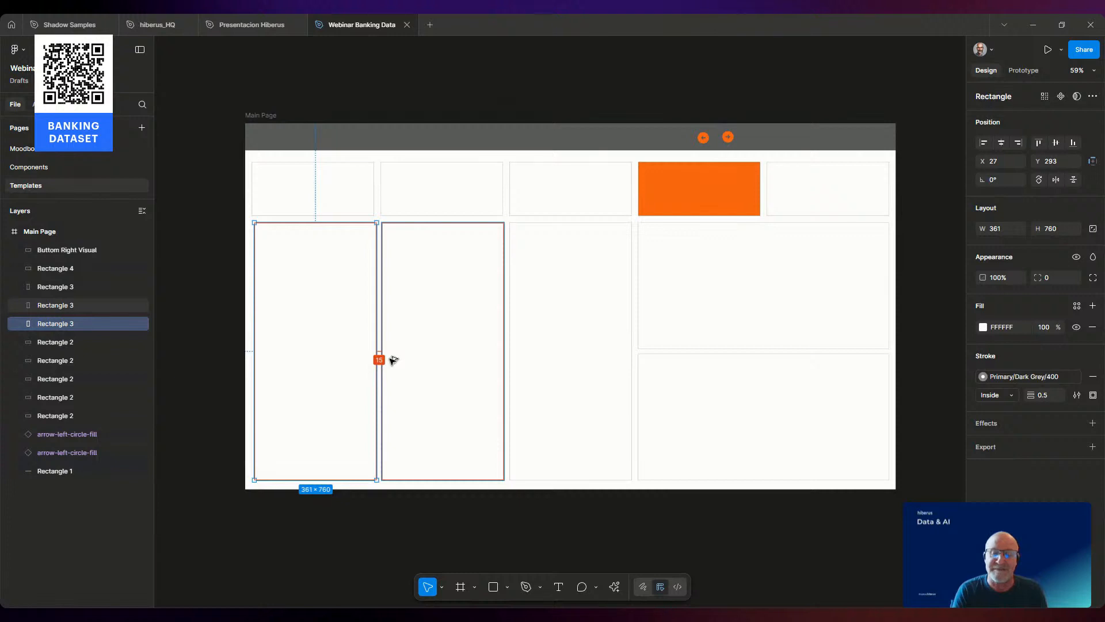
{"action": "left_click", "coordinate": [688, 337]}
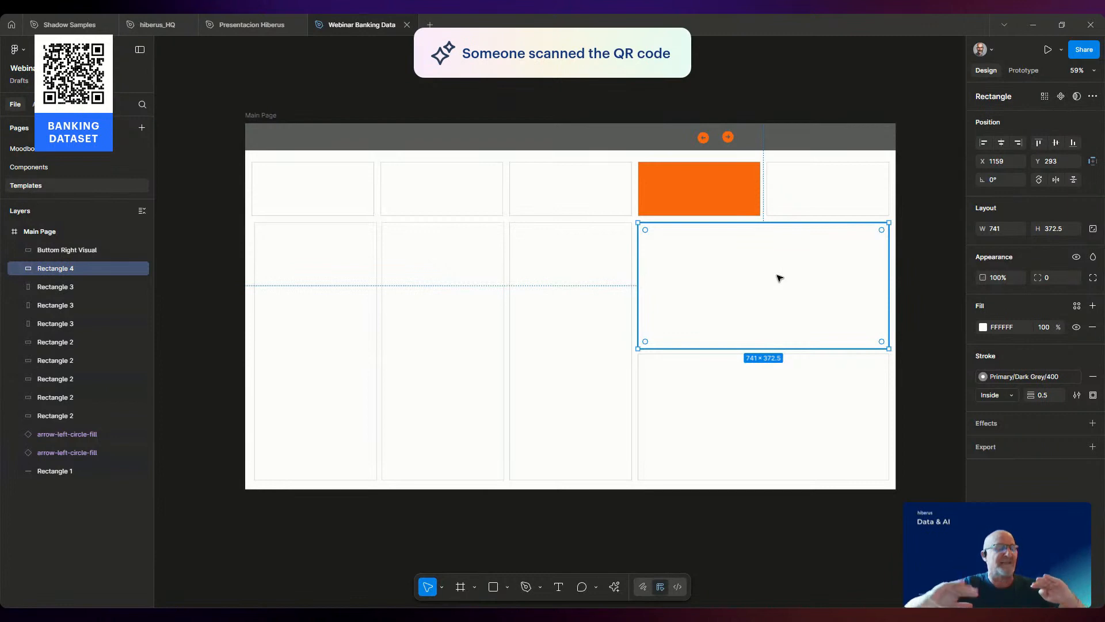
- Delete all the cards and the header bar from the Main Page frame, and undo the deletion
{"action": "key", "text": "Escape"}
{"action": "key", "text": "Escape"}
{"action": "left_click_drag", "start_coordinate": [201, 149], "coordinate": [893, 466]}
{"action": "key", "text": "Delete"}
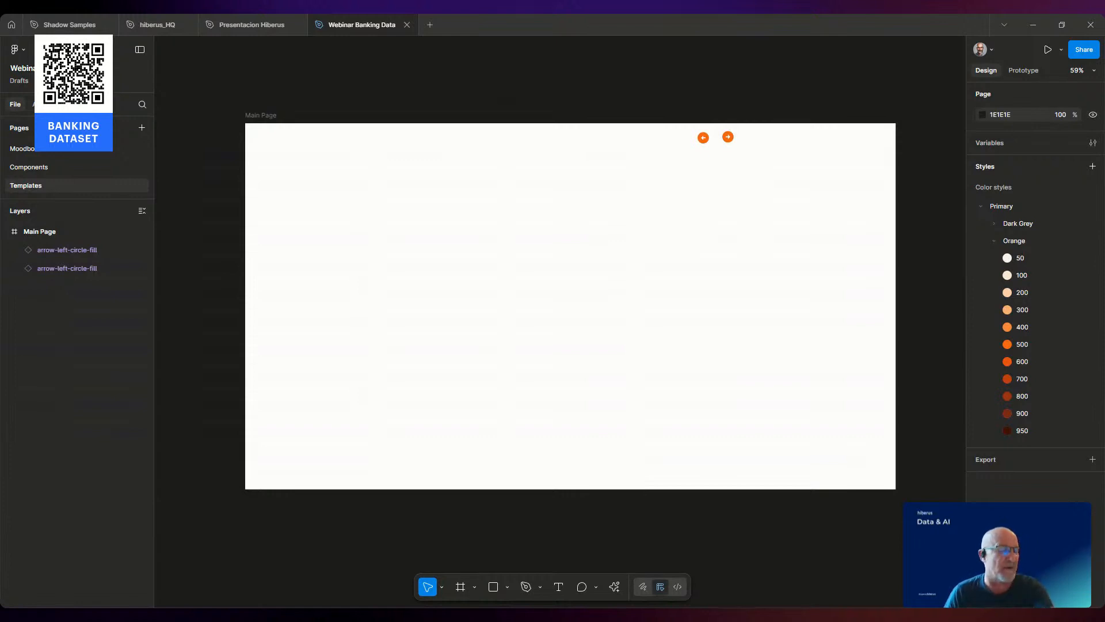
{"action": "key", "text": "ctrl+z"}
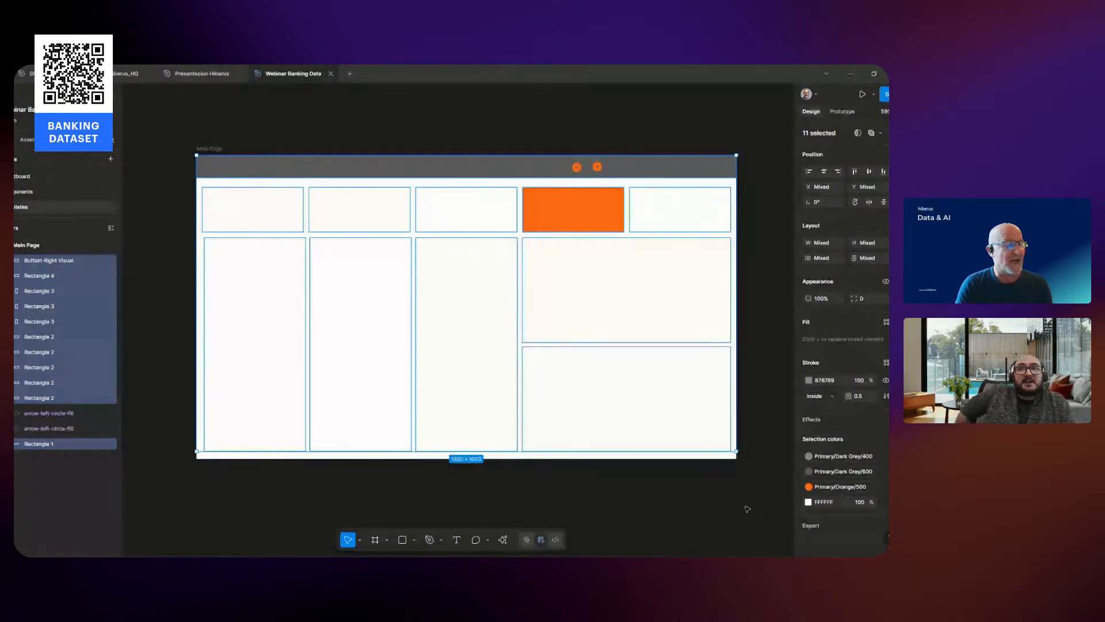
{"action": "left_click", "coordinate": [686, 501]}
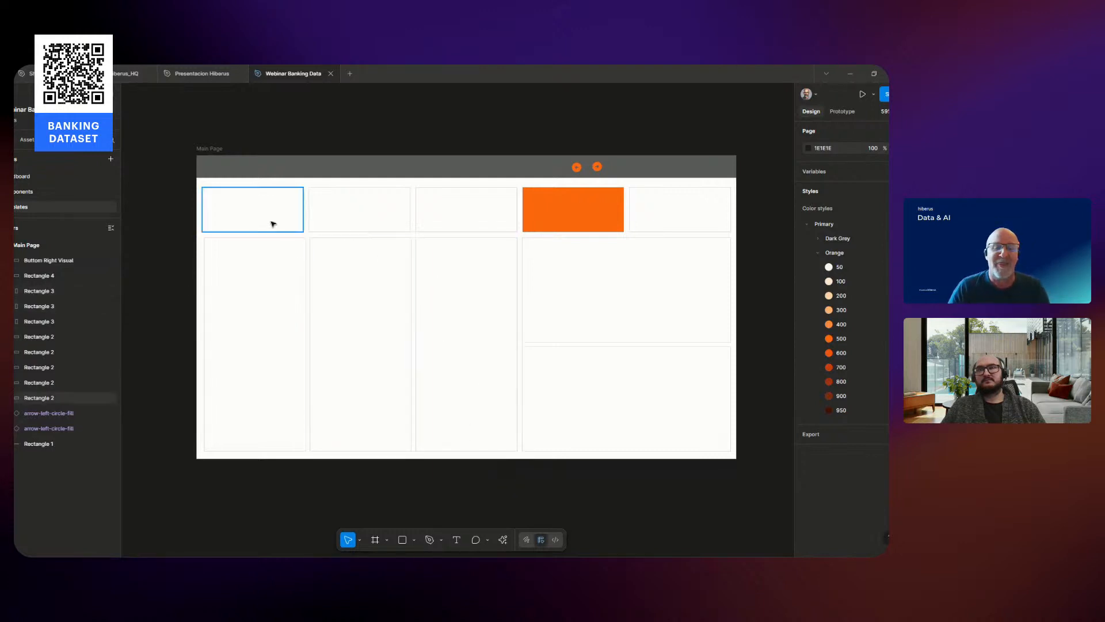
{"action": "left_click", "coordinate": [264, 262]}
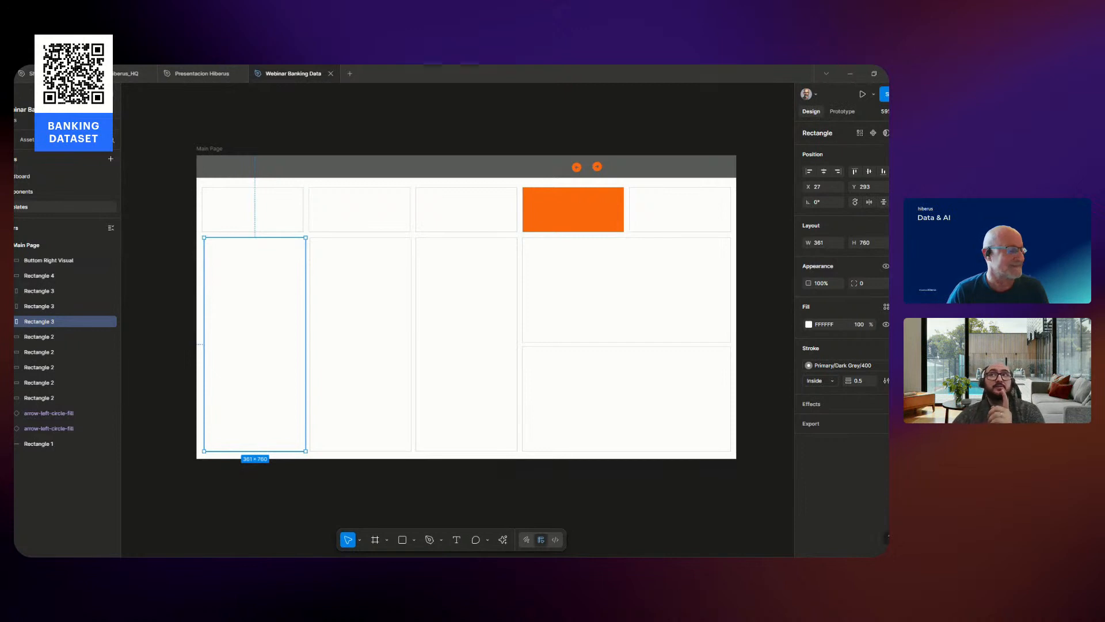
{"action": "left_click", "coordinate": [209, 150]}
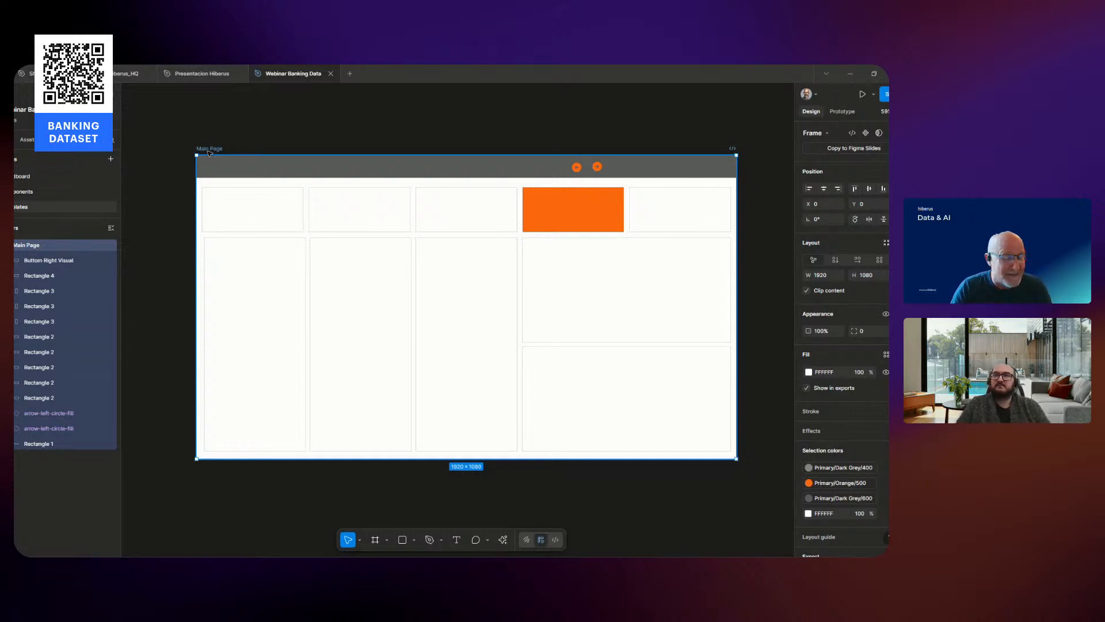
{"action": "left_click", "coordinate": [225, 290]}
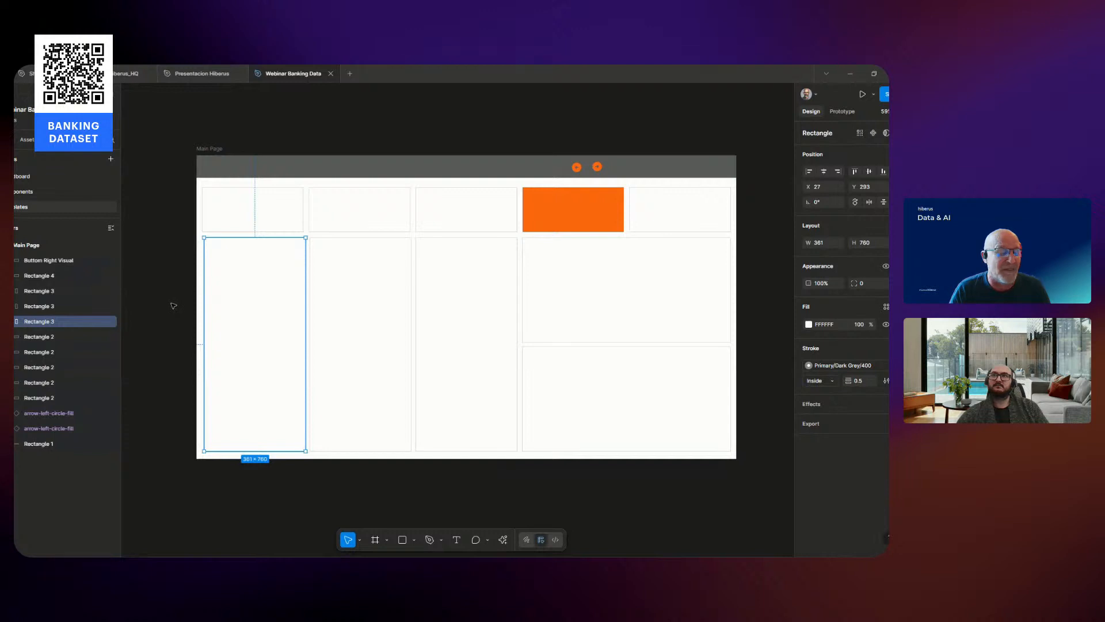